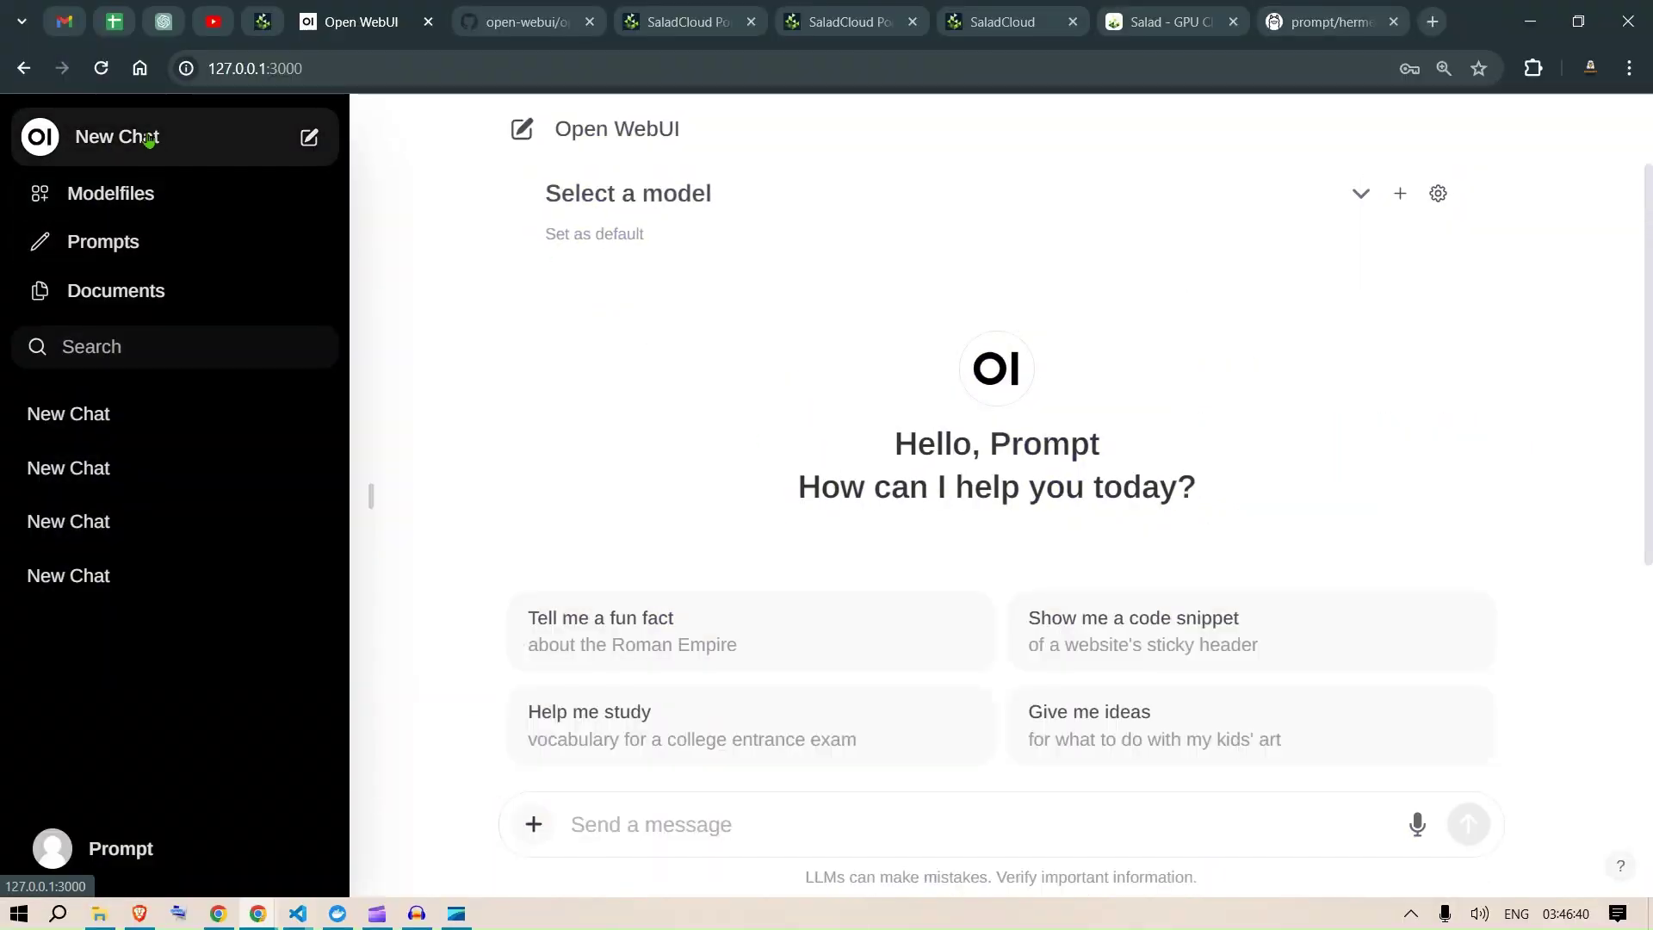
# Step: Choose mistral:7b (3.8GB) and send the sticky-header CSS and JavaScript code snippet prompt
pyautogui.click(938, 191)
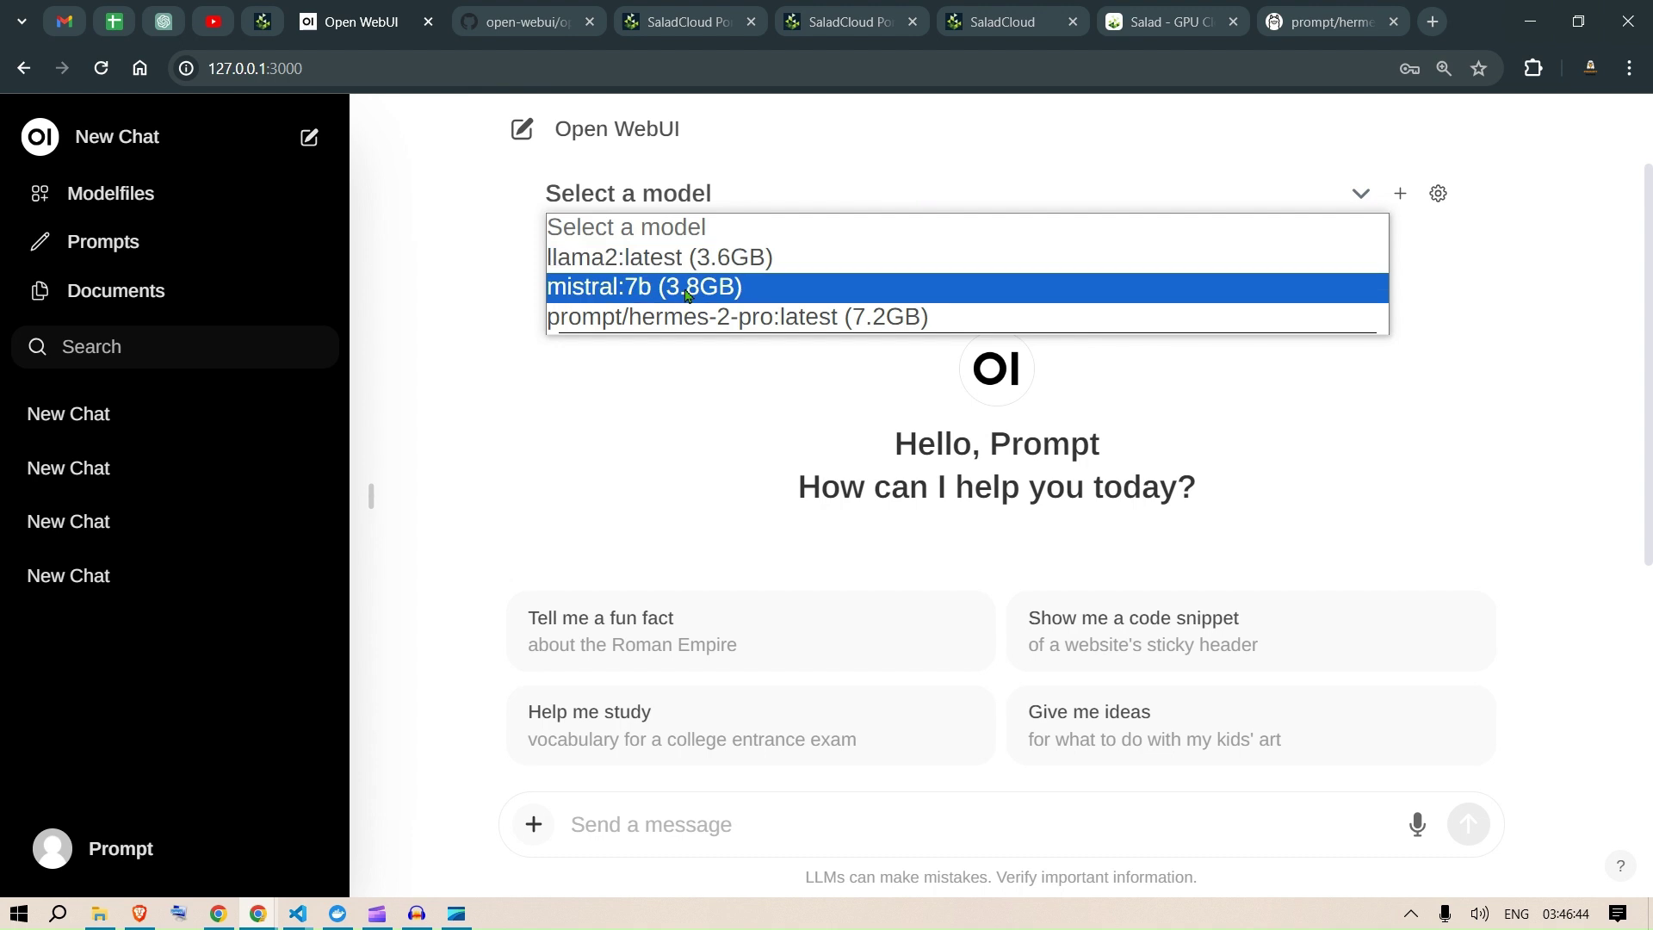
pyautogui.click(686, 289)
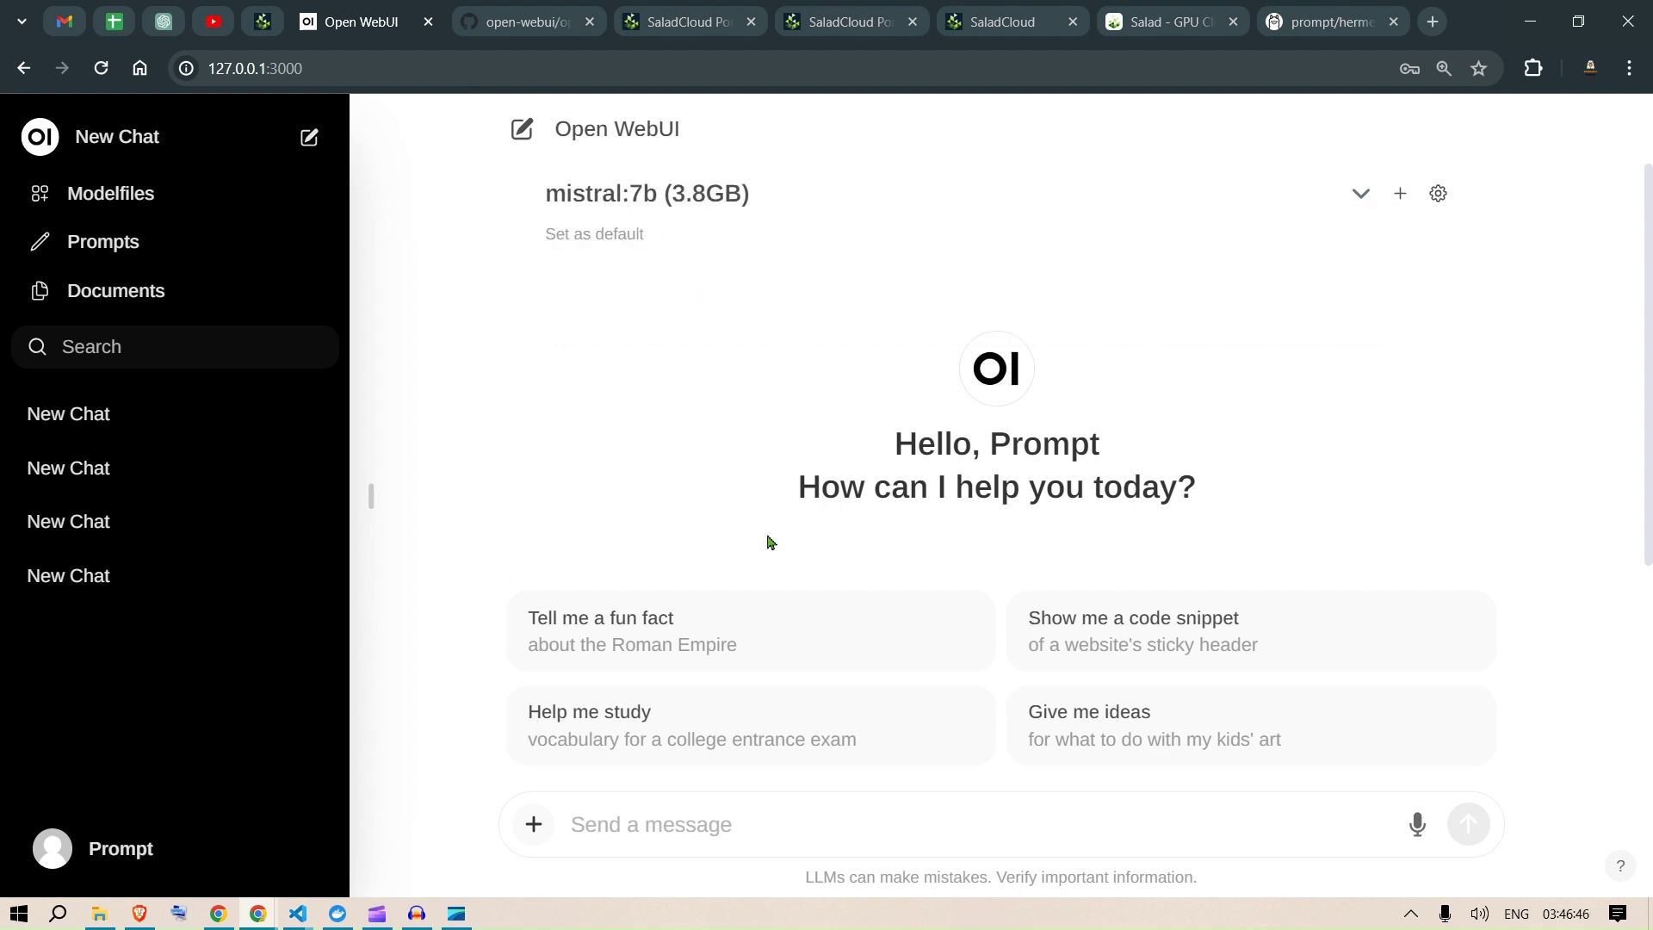
pyautogui.click(1094, 624)
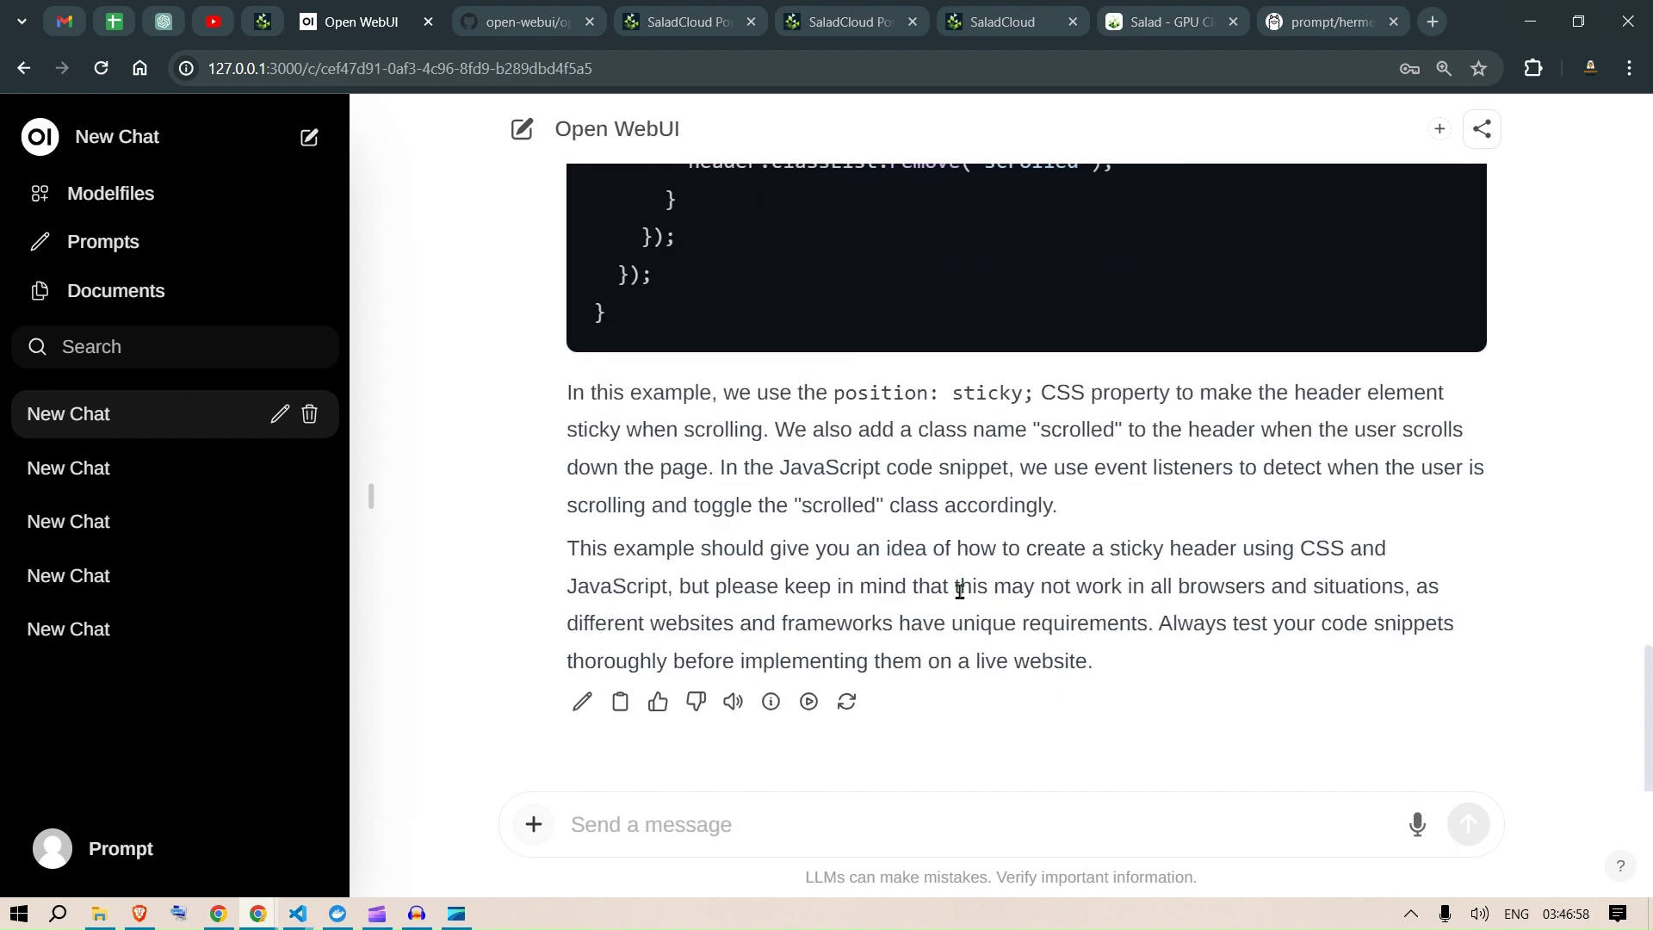
pyautogui.scroll(20, 959, 590)
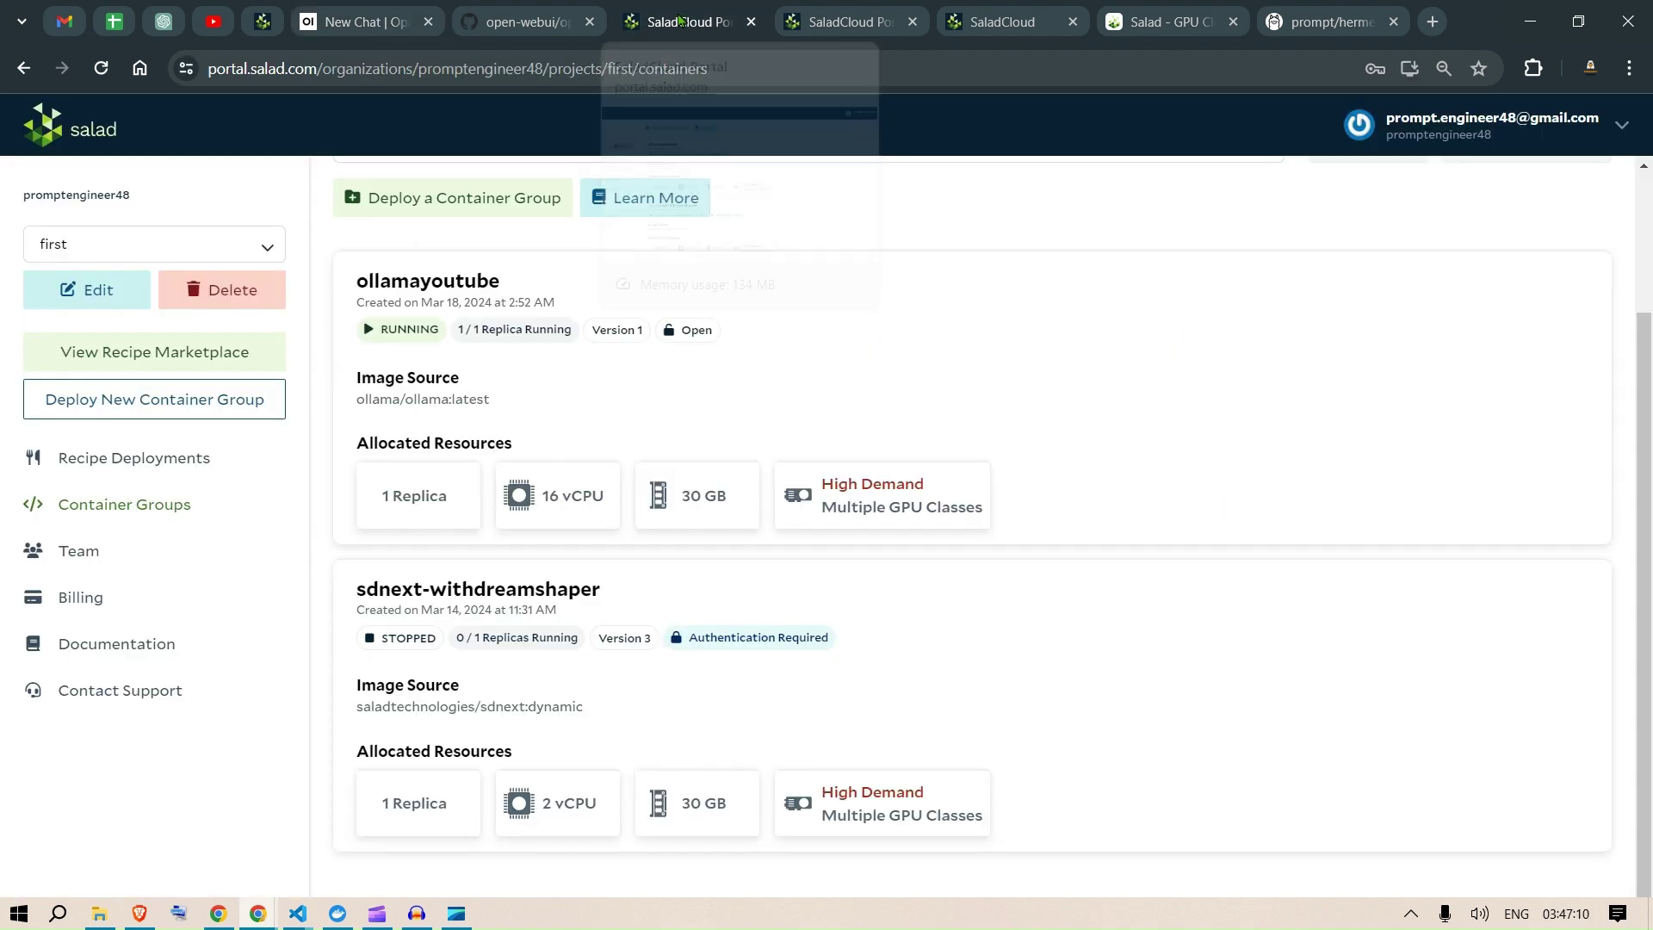
pyautogui.click(680, 20)
pyautogui.scroll(3, 701, 430)
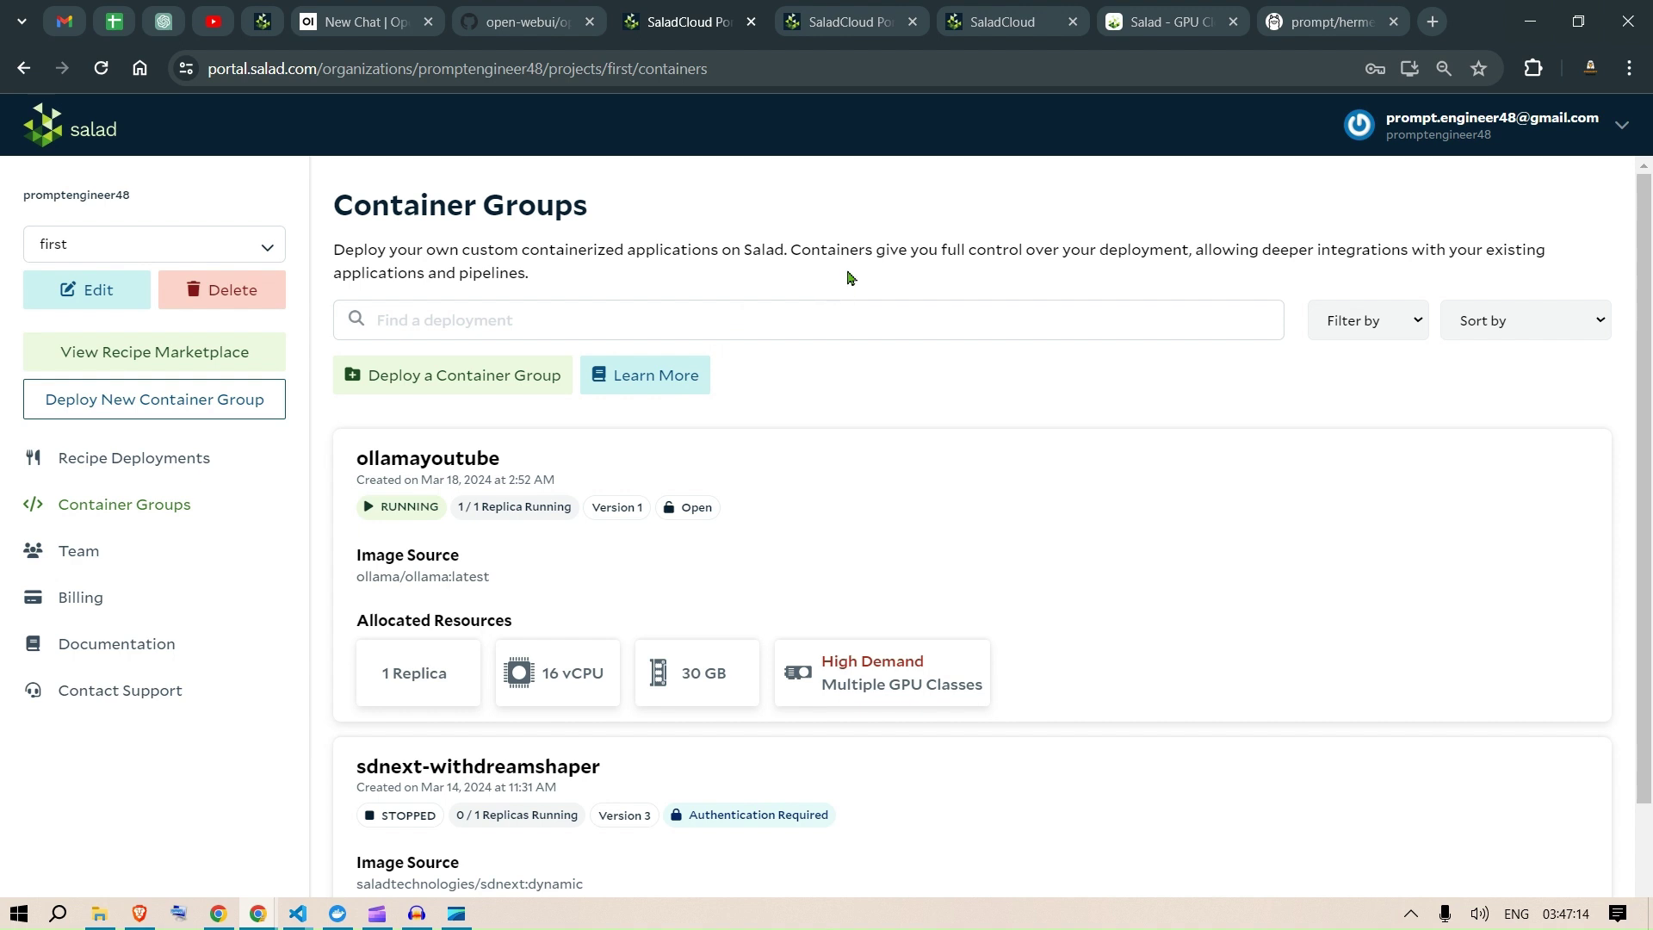
pyautogui.click(987, 10)
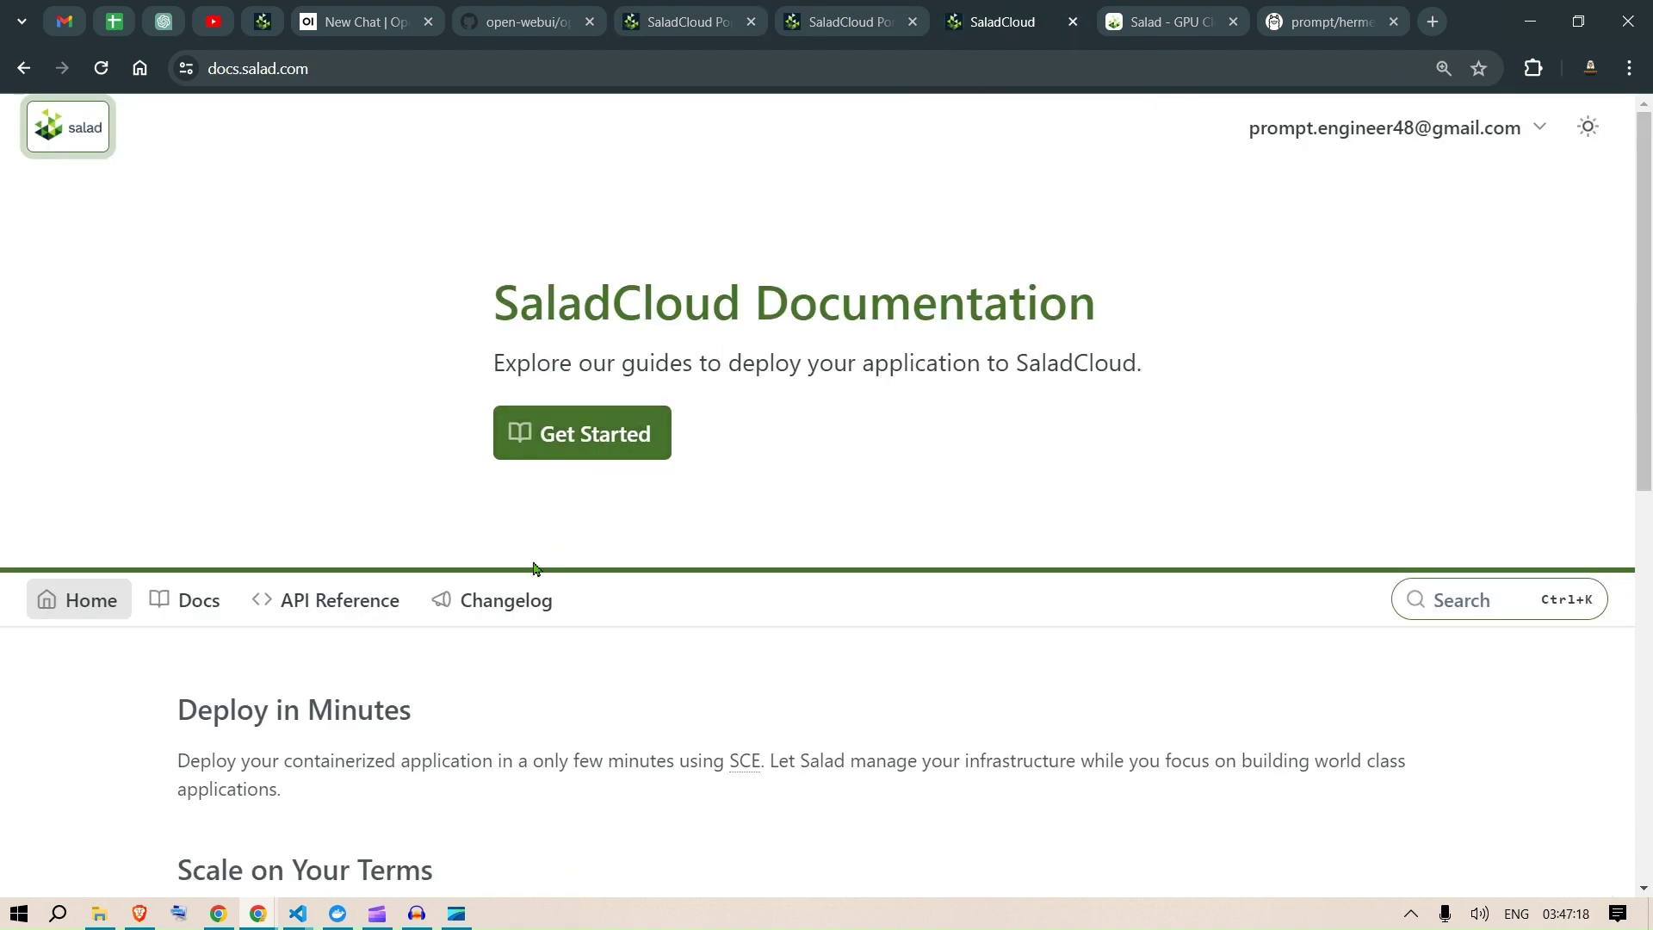
pyautogui.click(1197, 12)
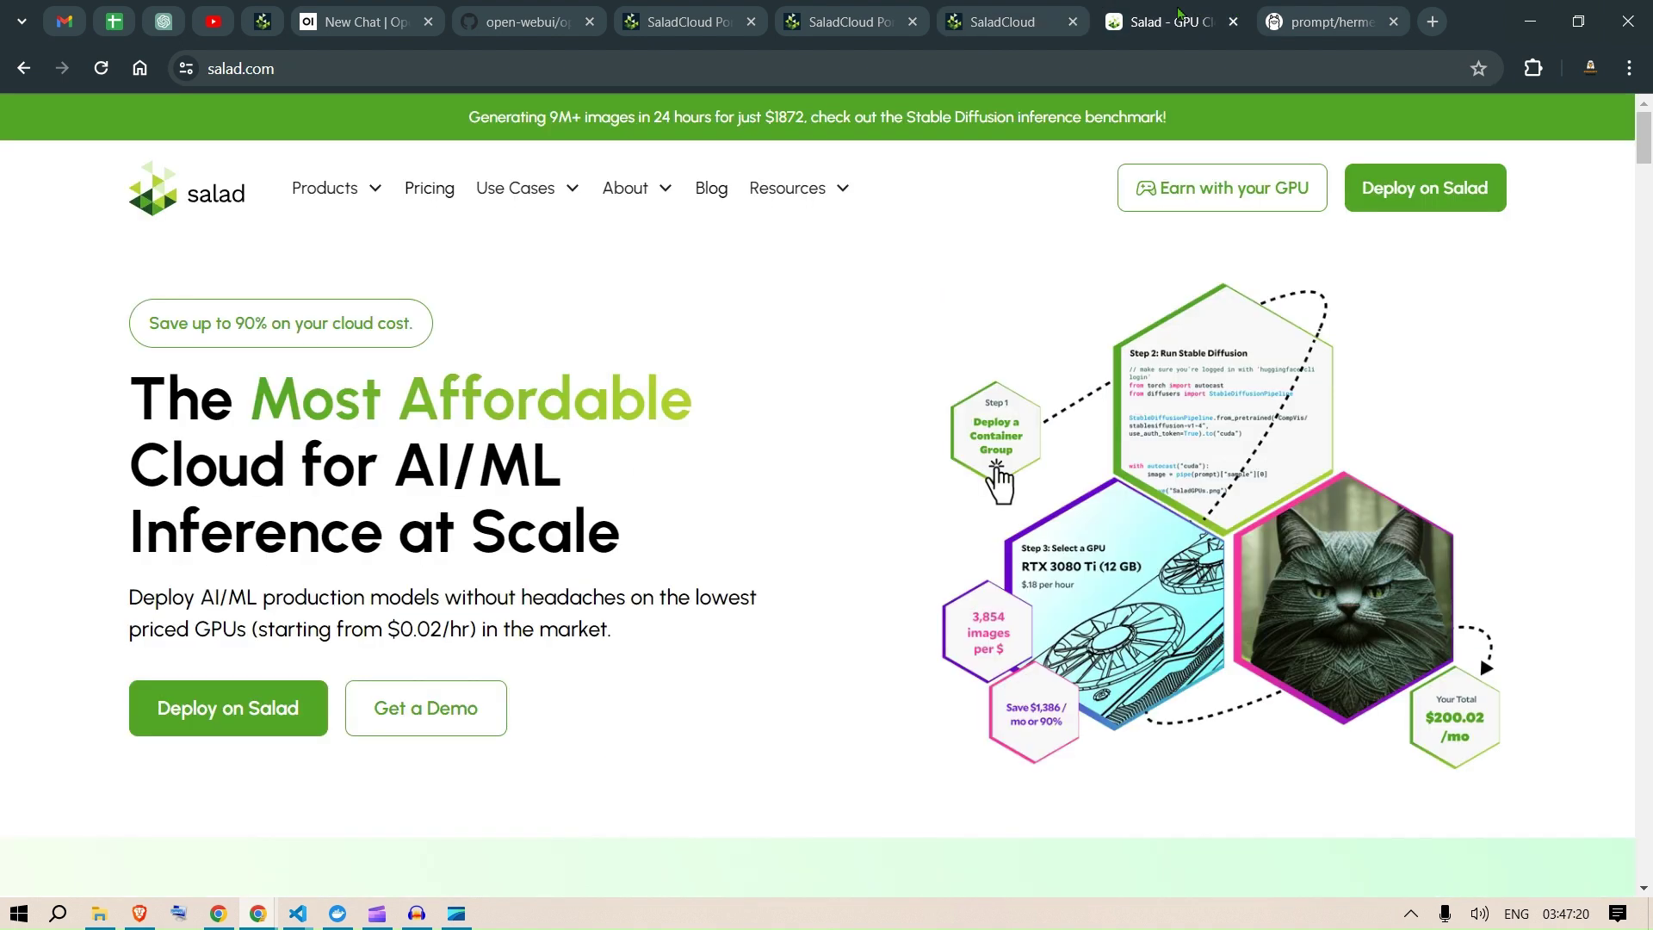
pyautogui.moveTo(181, 432); pyautogui.dragTo(616, 530)
pyautogui.click(680, 562)
pyautogui.click(1003, 19)
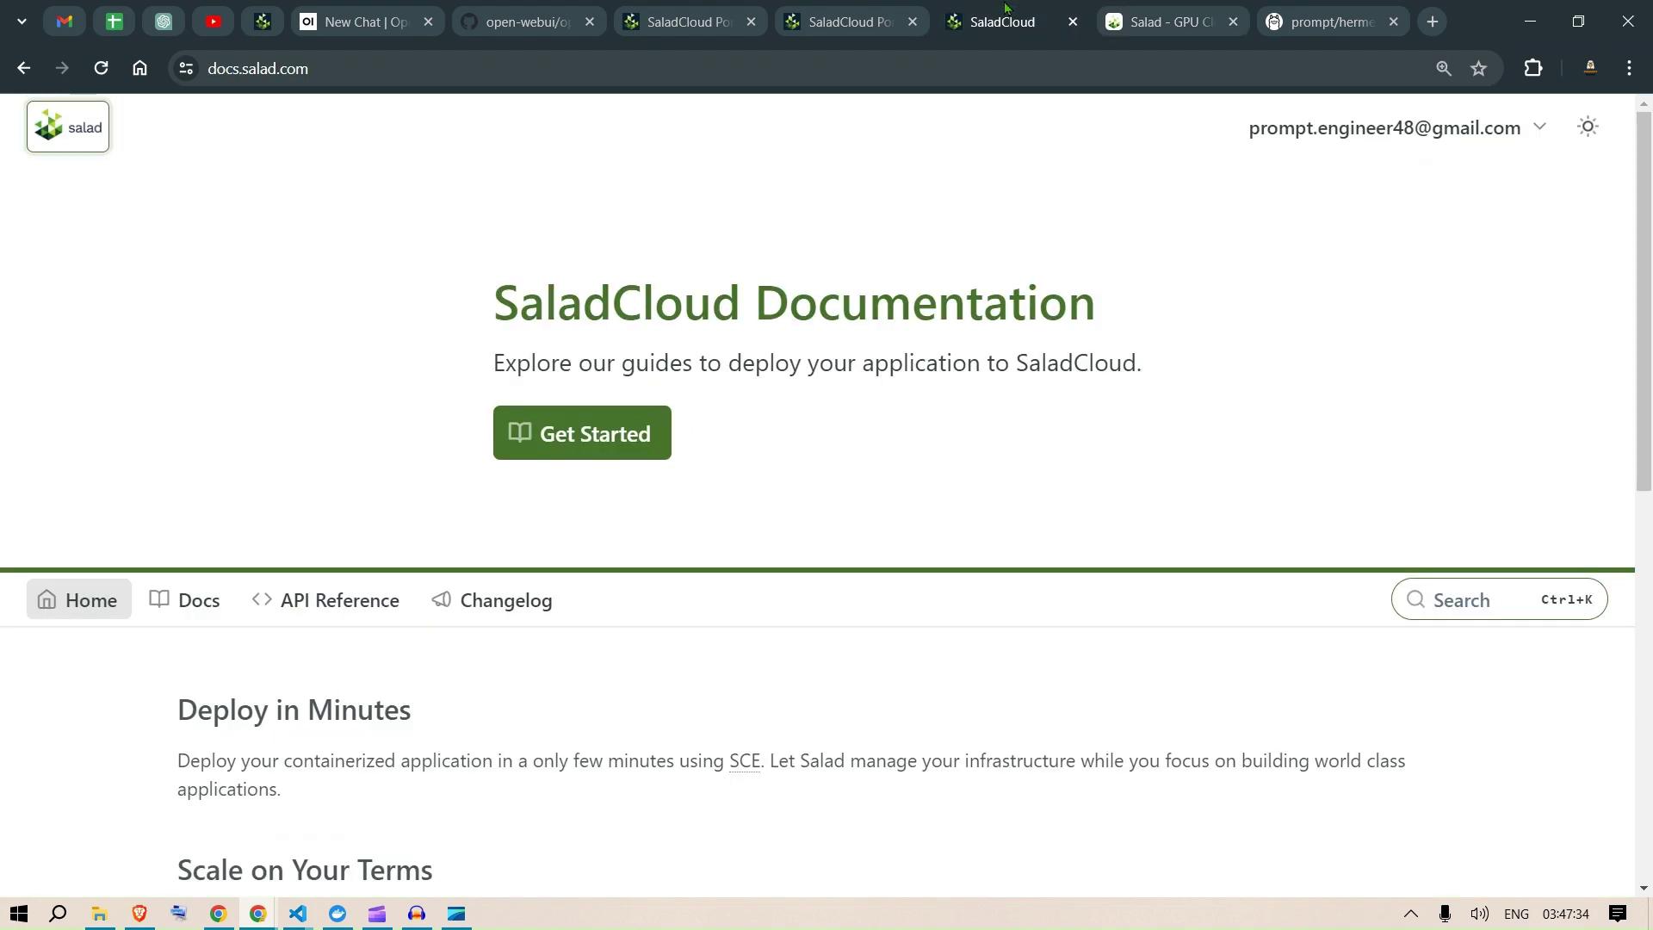
pyautogui.click(800, 10)
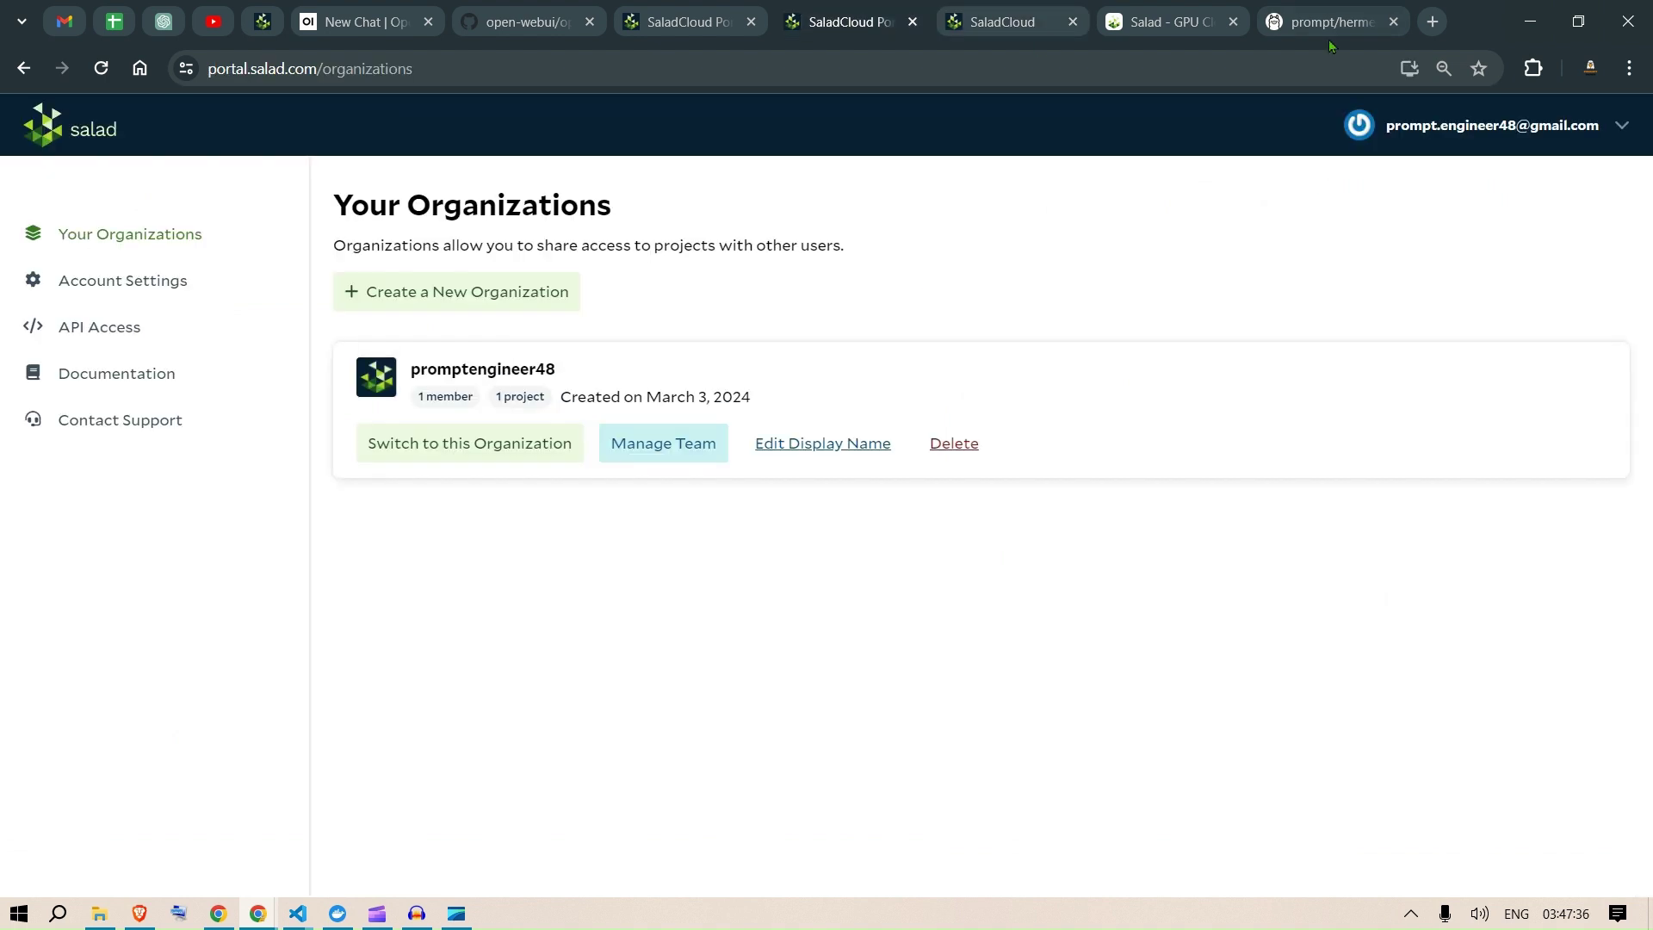
pyautogui.click(1624, 129)
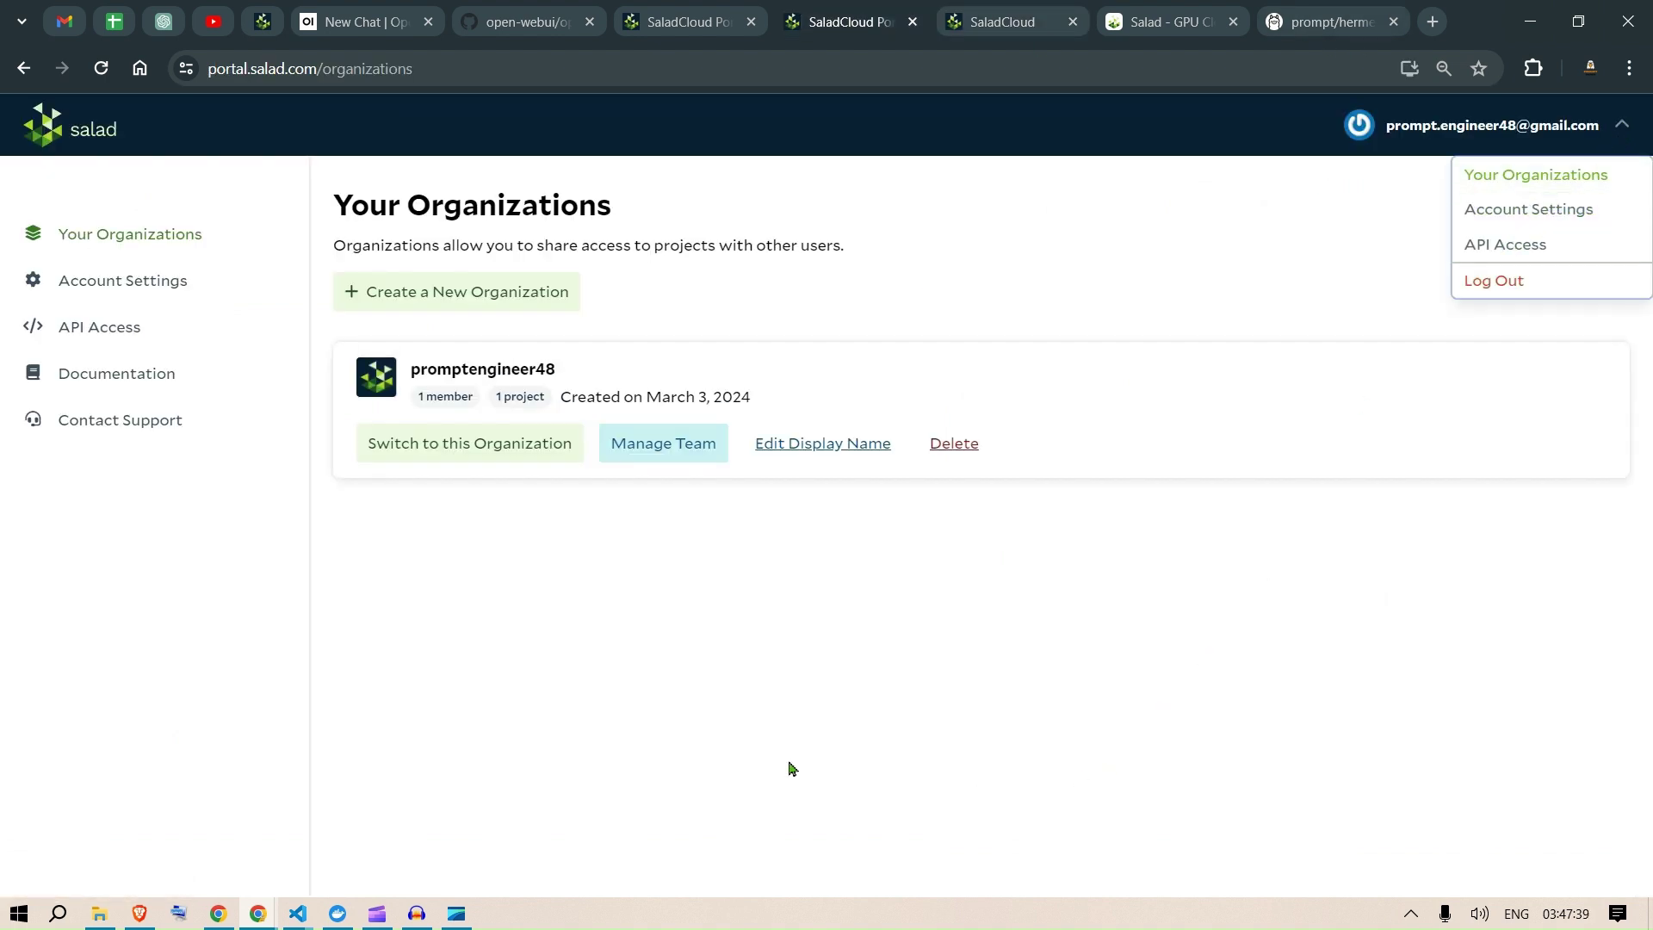
pyautogui.click(544, 11)
pyautogui.click(365, 22)
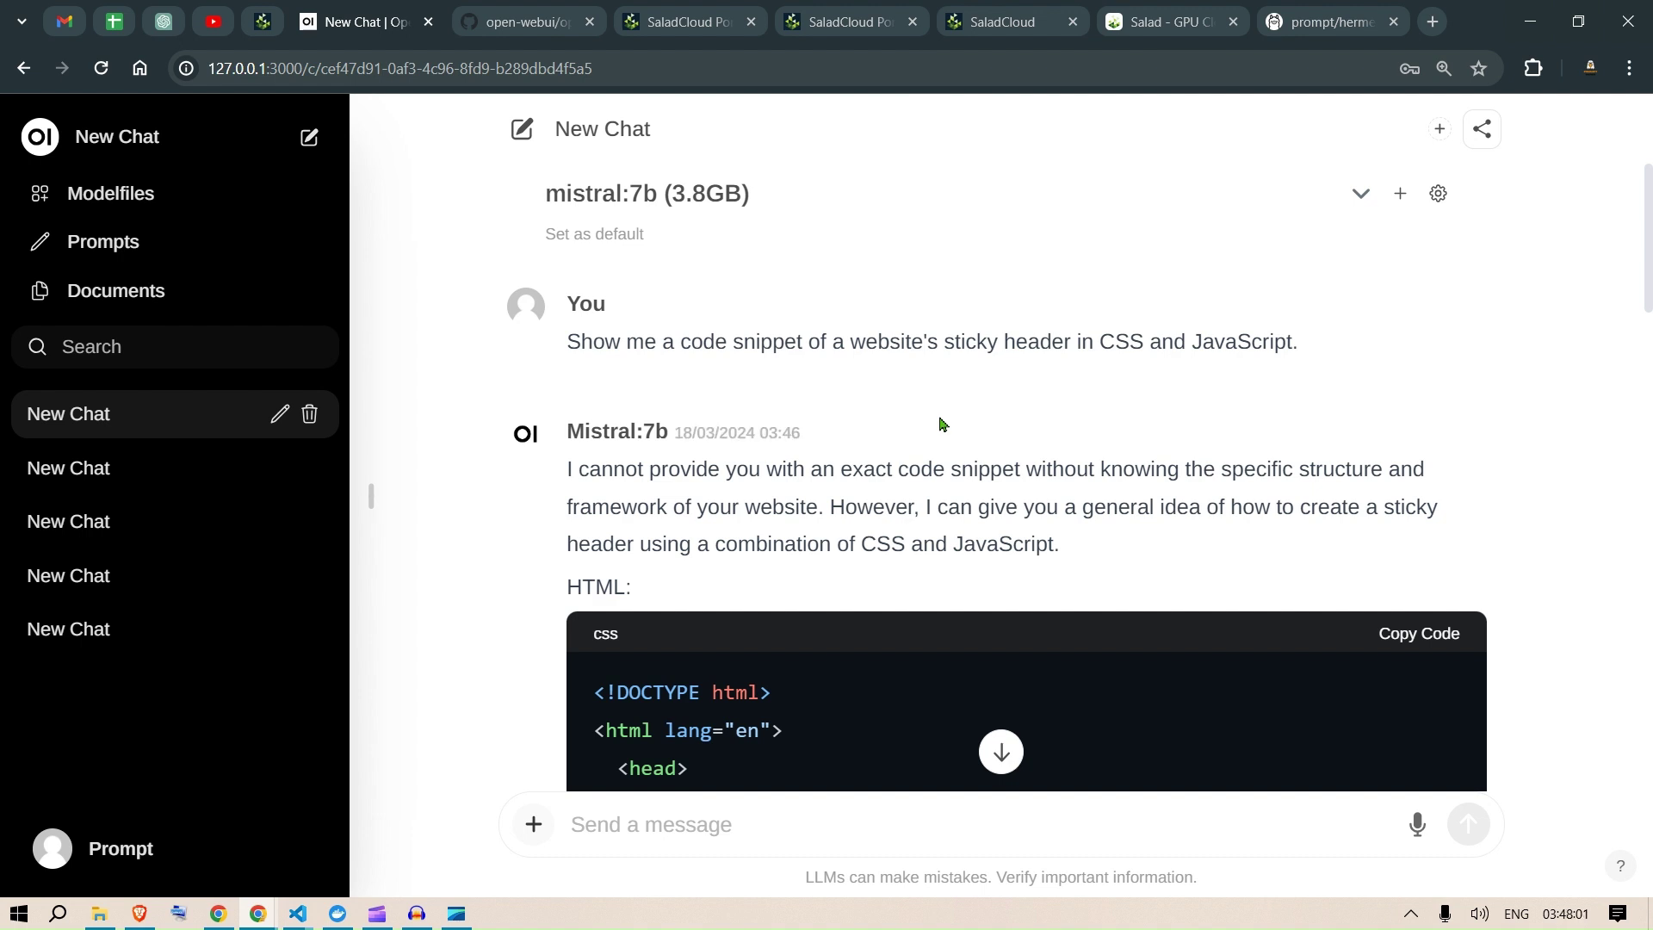
# Step: Bring the open-webui/open-webui GitHub repository page to the front
pyautogui.click(546, 12)
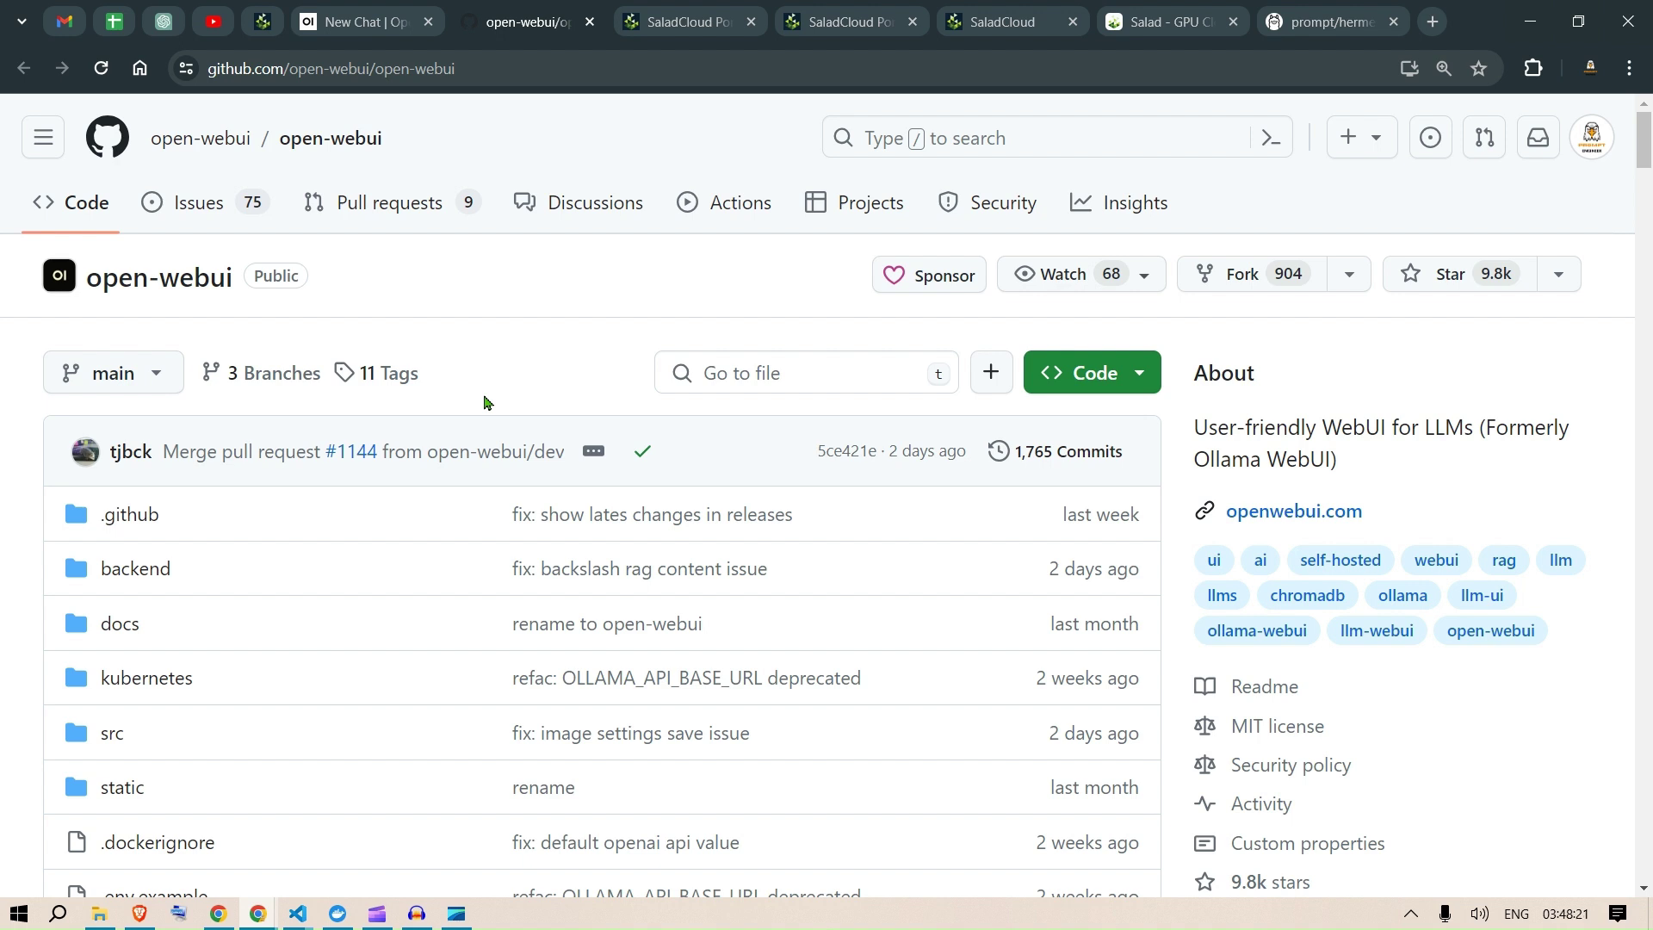
# Step: Permanently delete the local open-webui container in Docker Desktop, then return to SaladCloud Container Groups
pyautogui.click(736, 11)
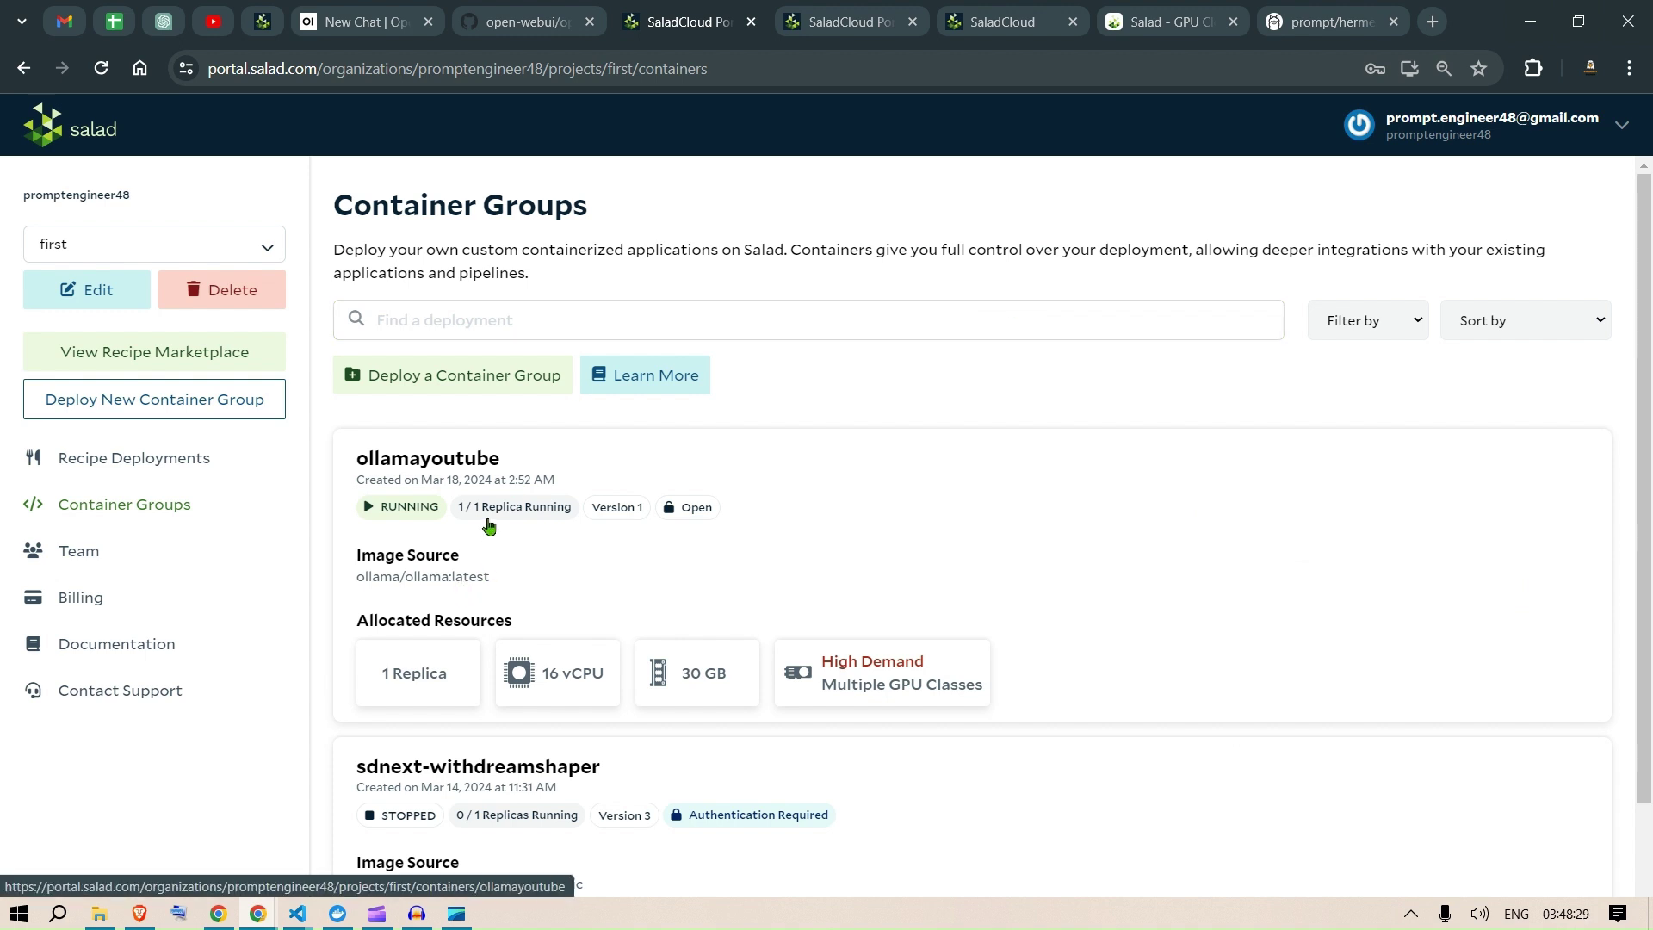
pyautogui.click(337, 914)
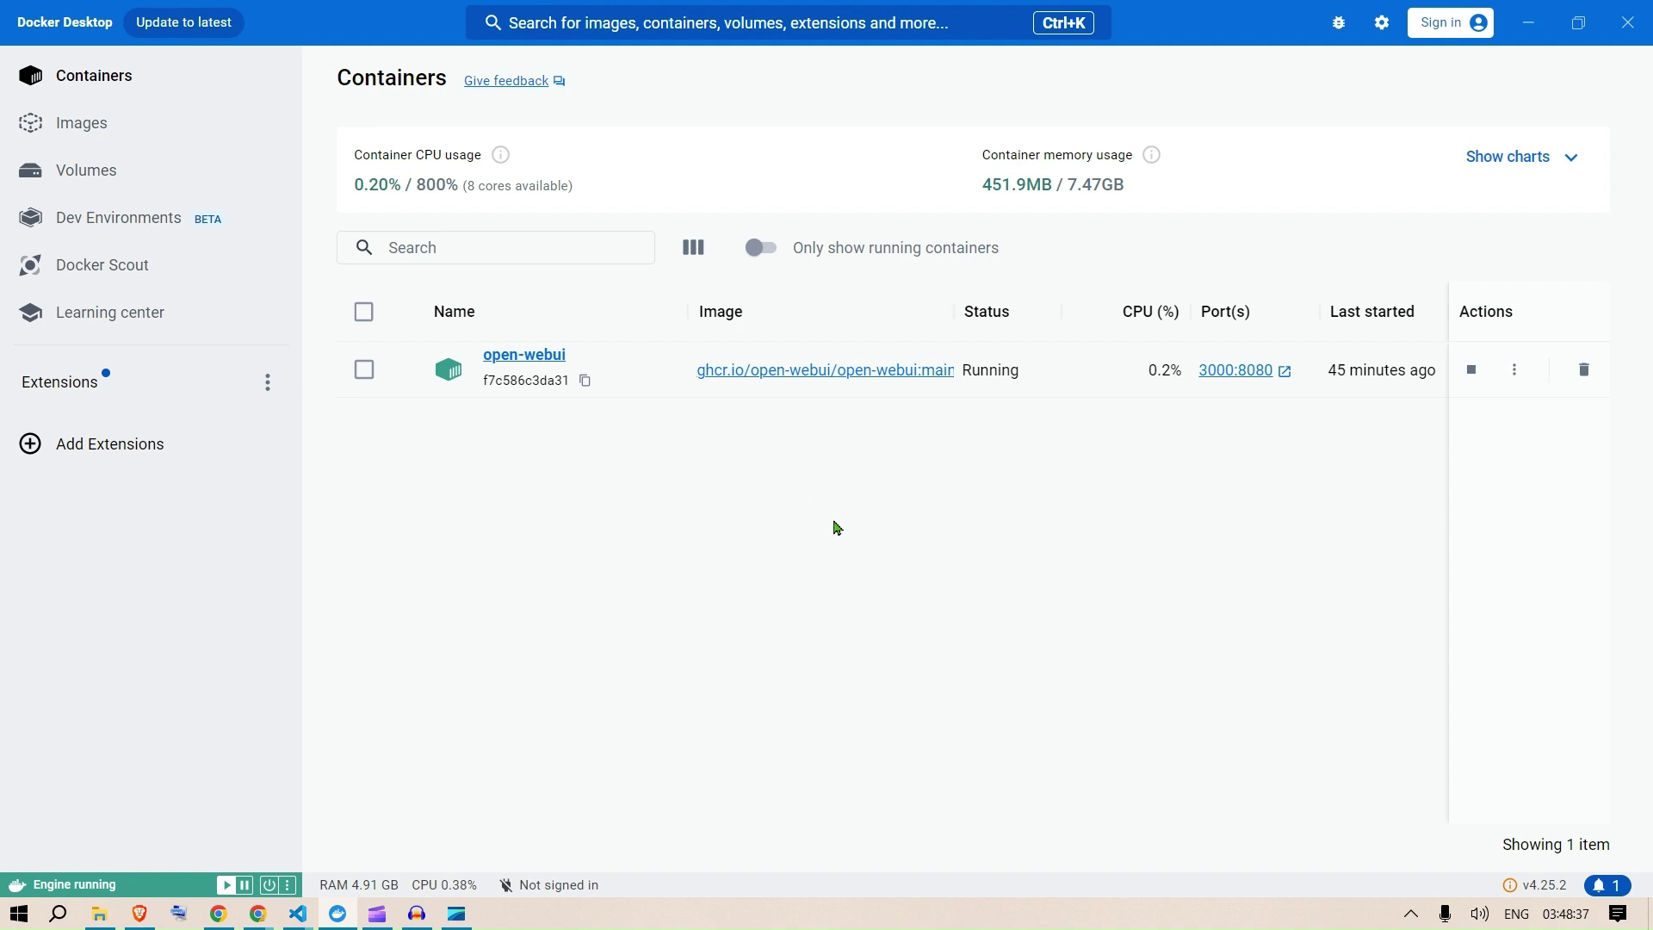
pyautogui.click(1585, 372)
pyautogui.click(1068, 498)
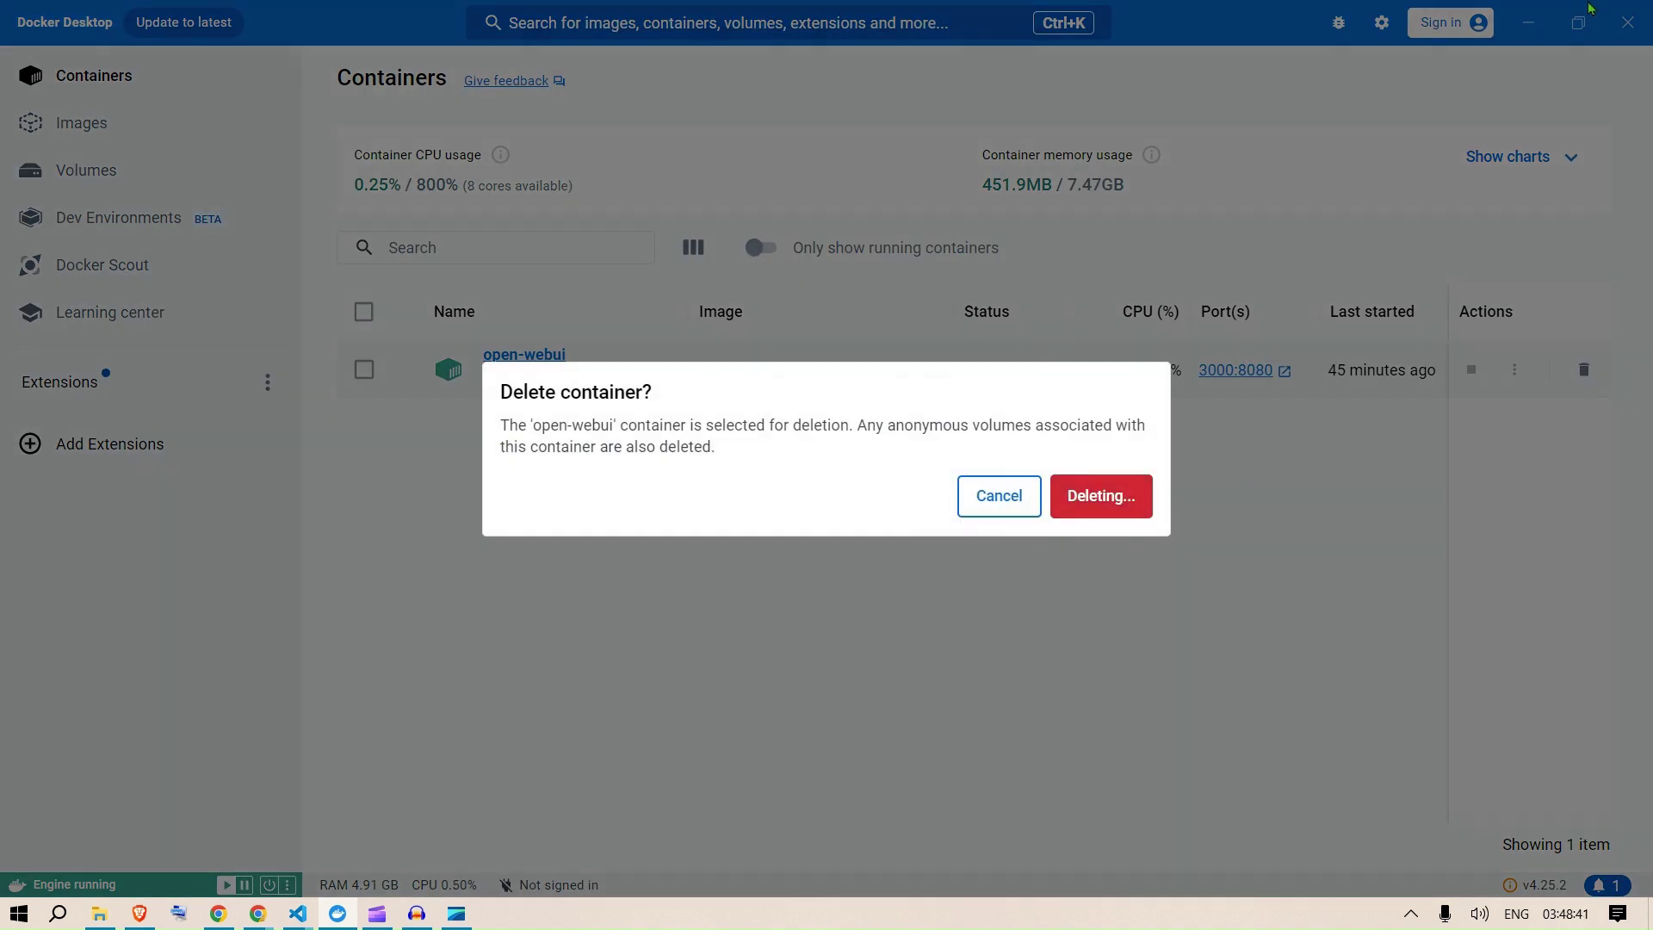
pyautogui.moveTo(258, 914)
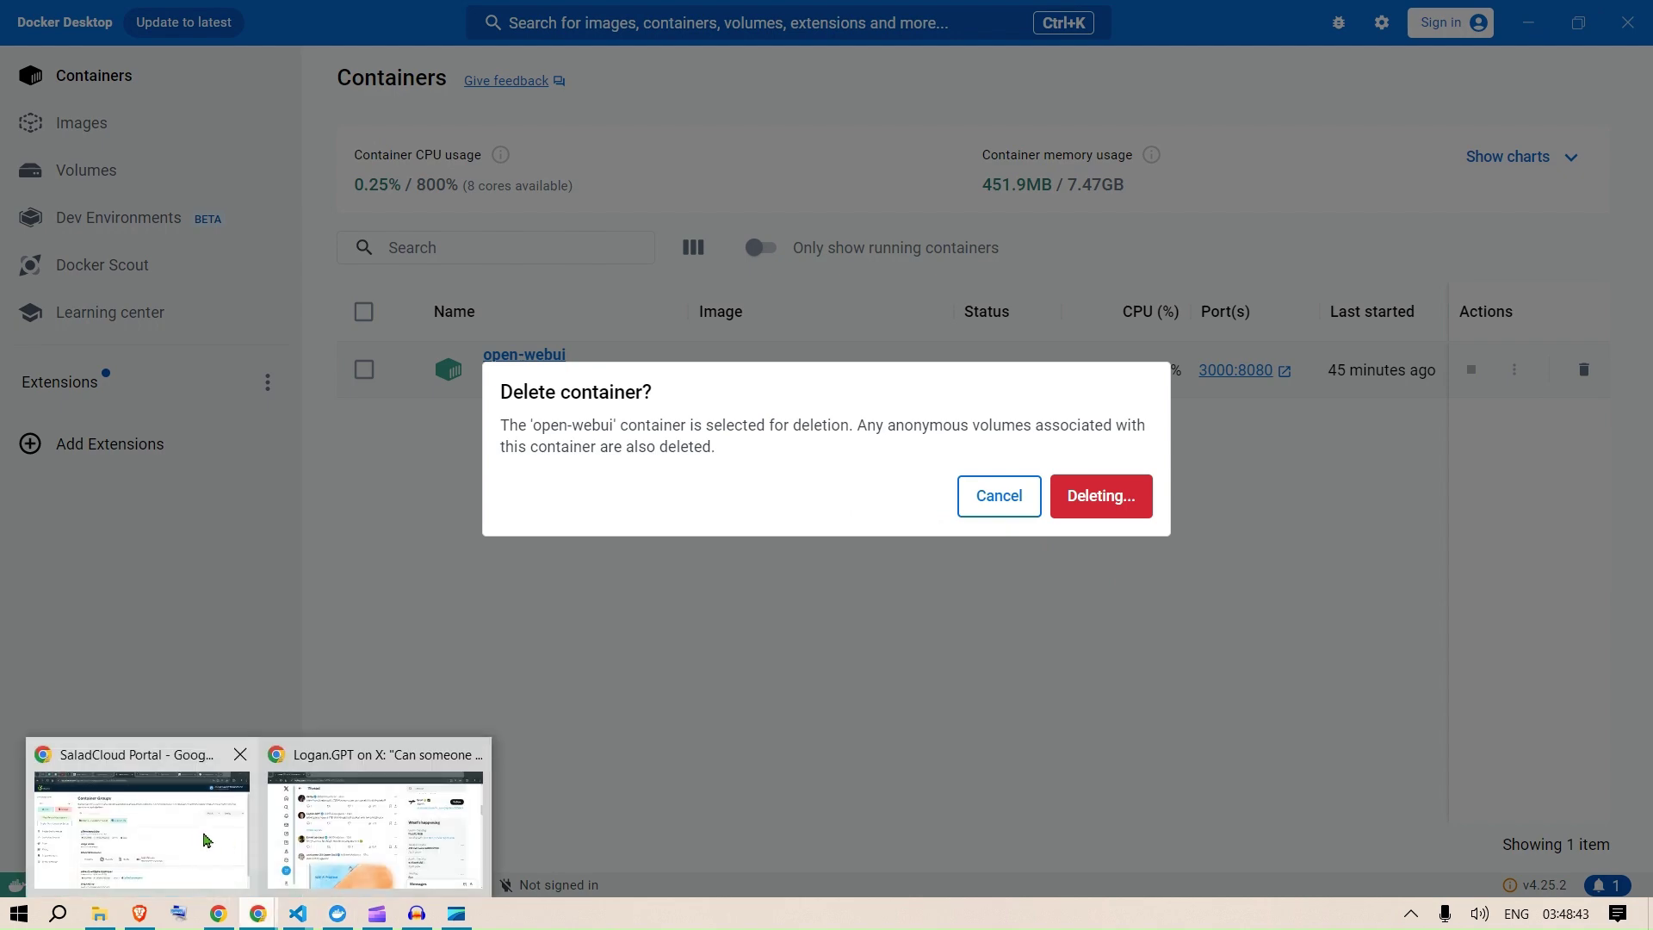
pyautogui.click(196, 840)
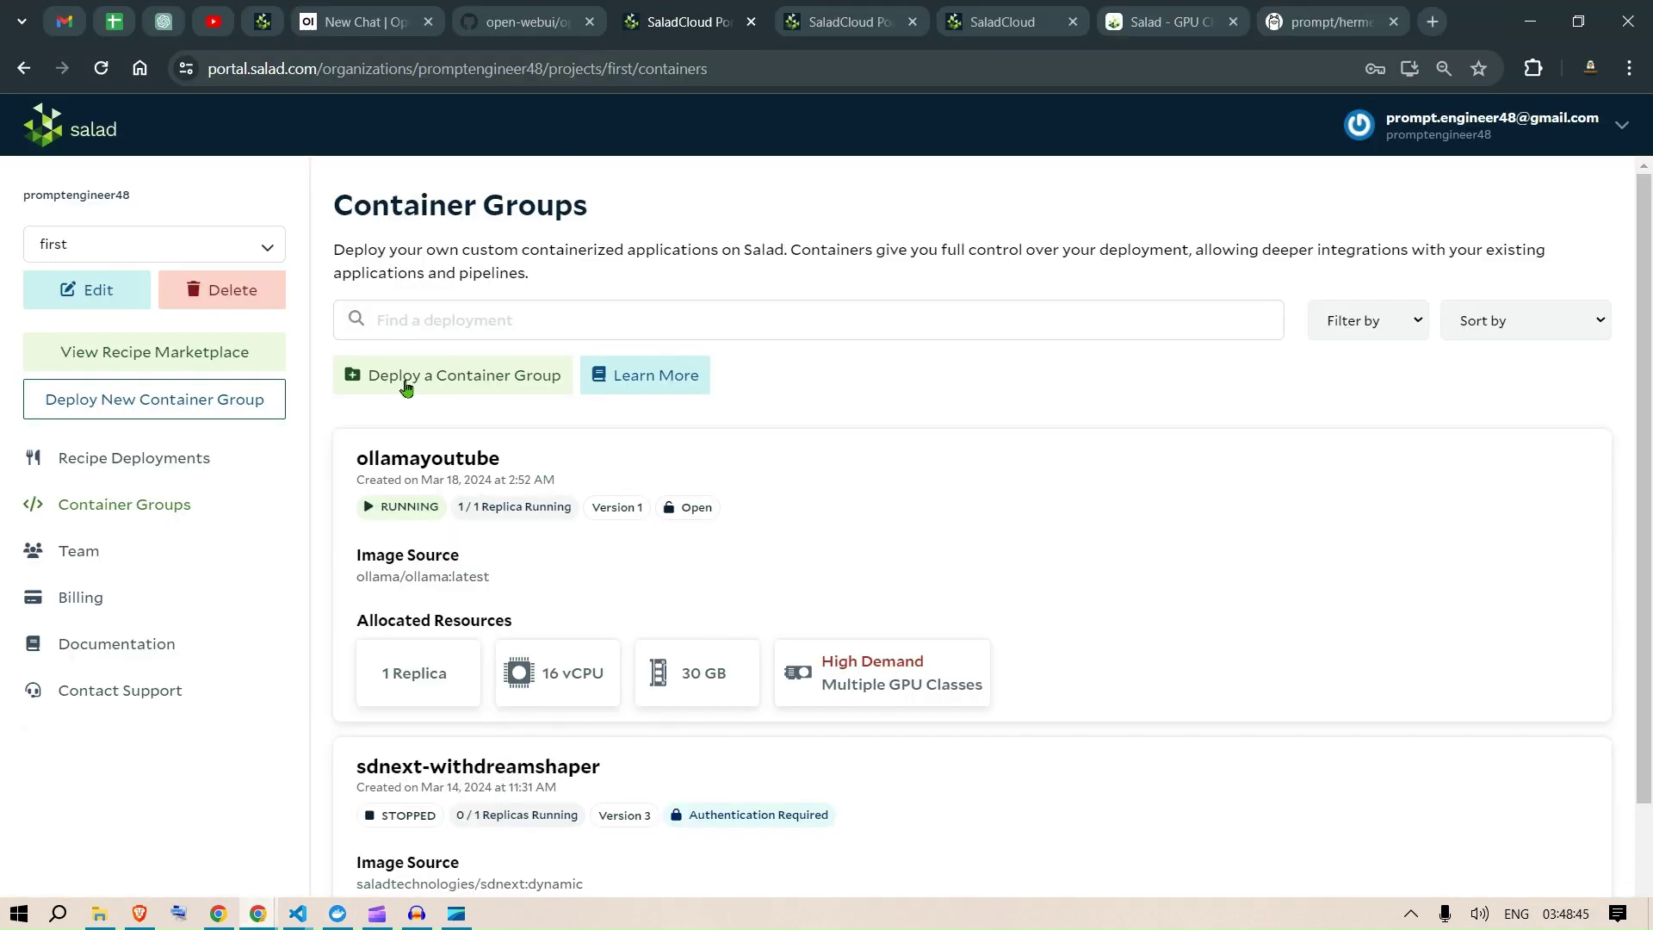
# Step: Permanently delete the ollamayoutube container group, then move to the other SaladCloud Portal page
pyautogui.click(607, 476)
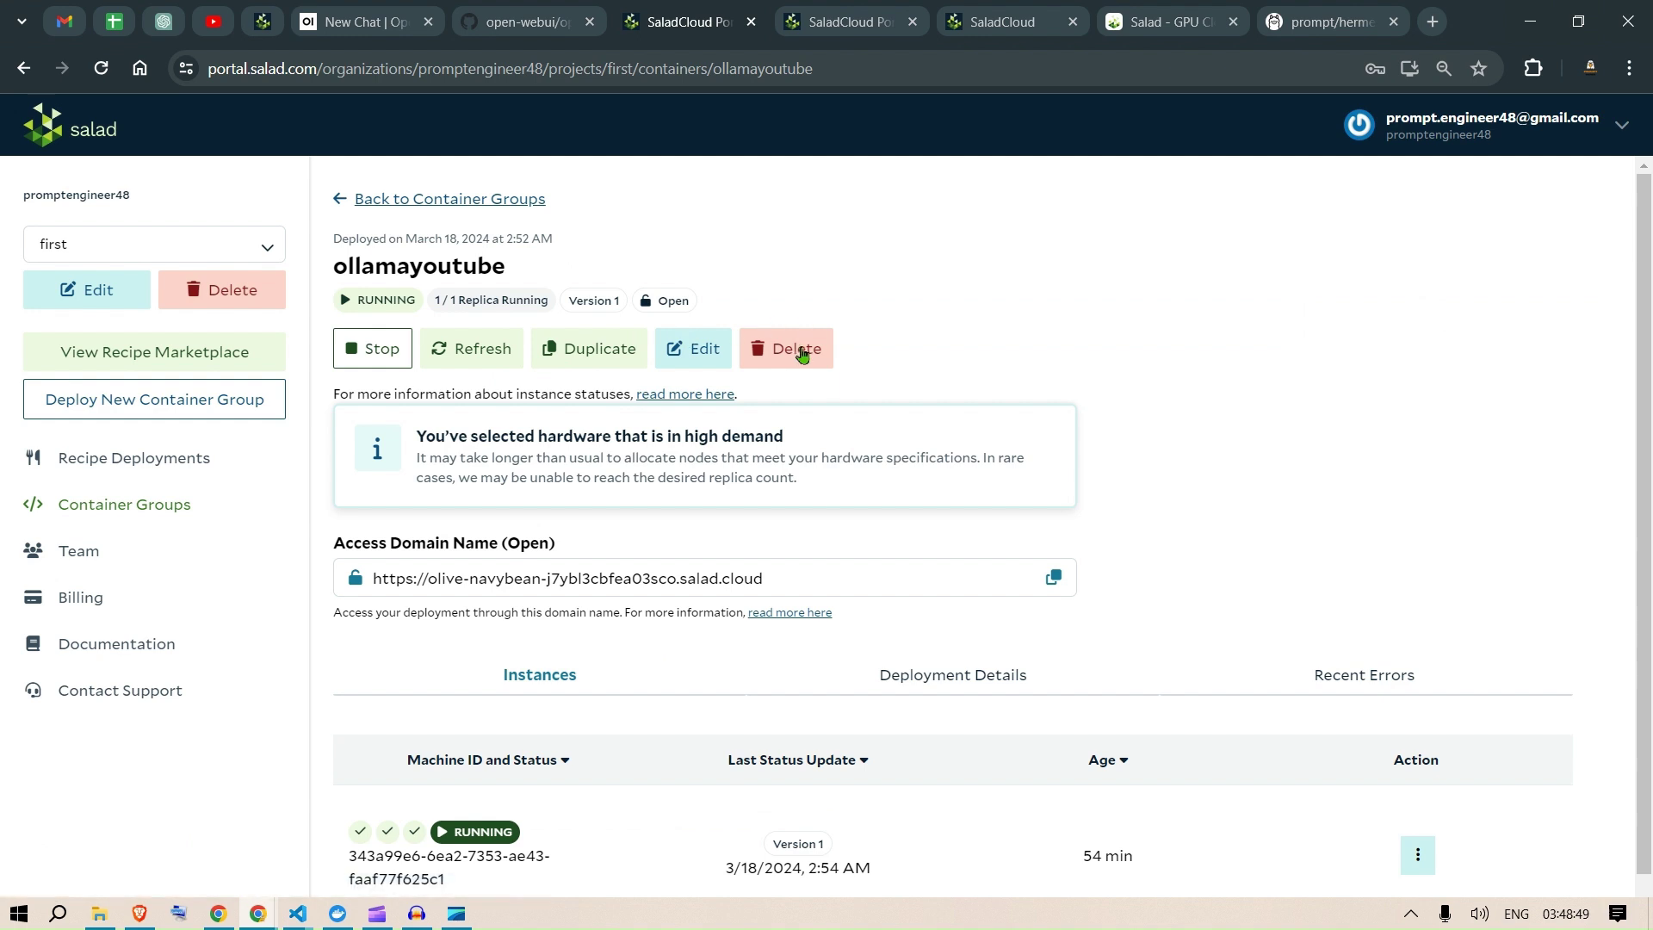
pyautogui.click(801, 354)
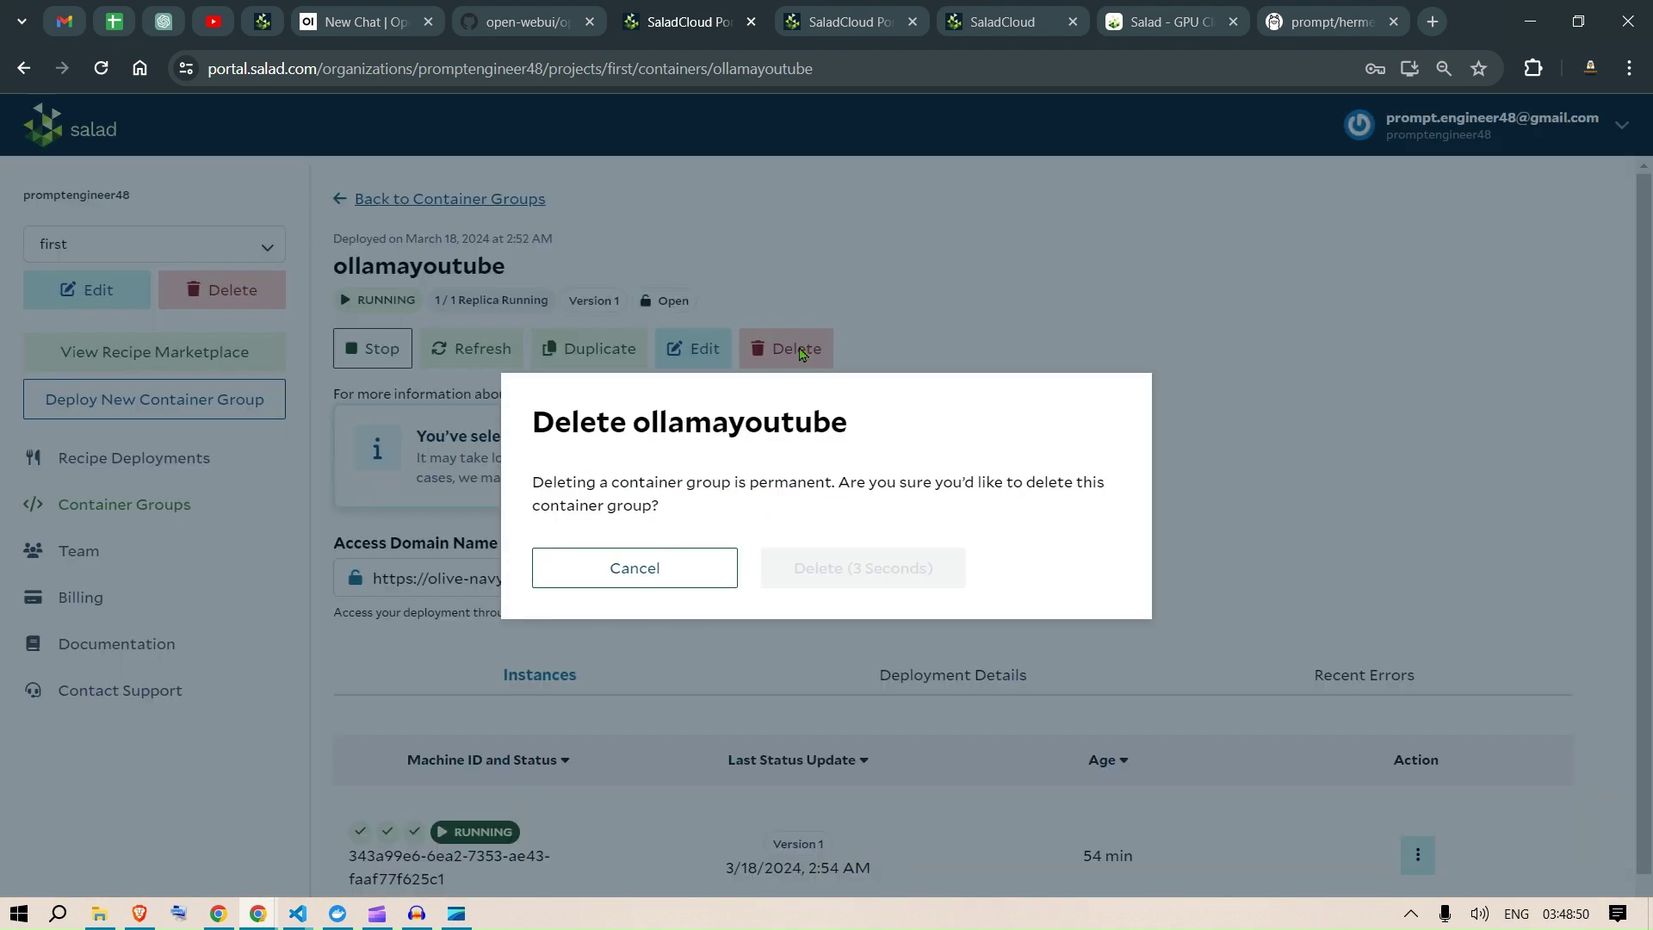
pyautogui.click(836, 579)
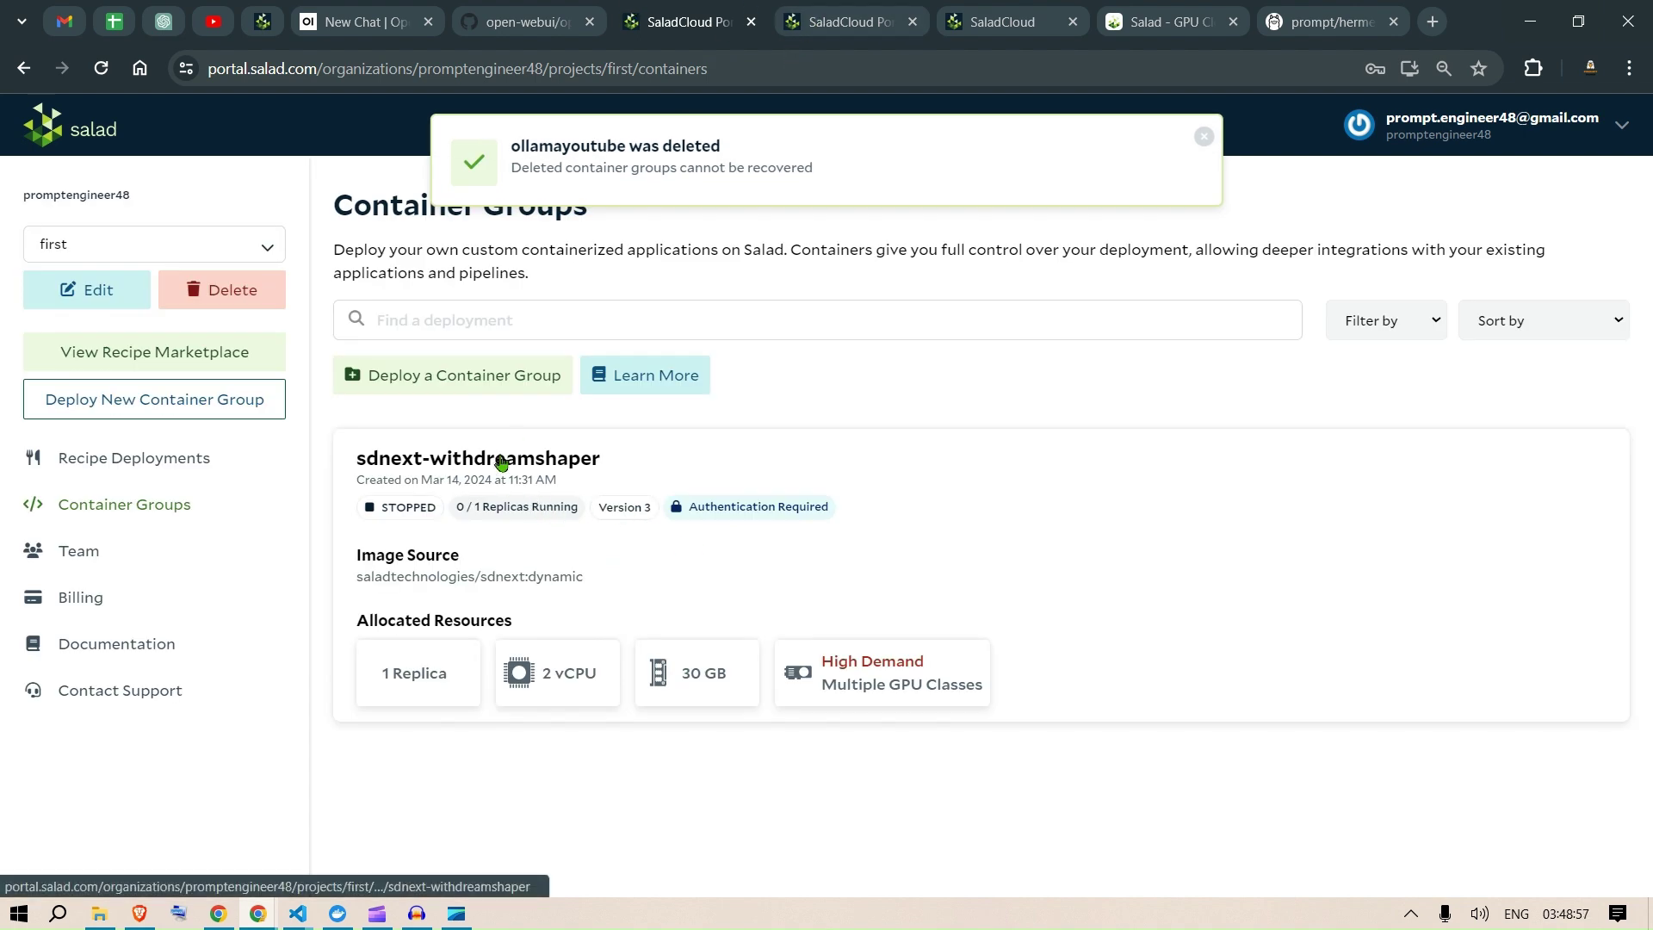
pyautogui.click(829, 15)
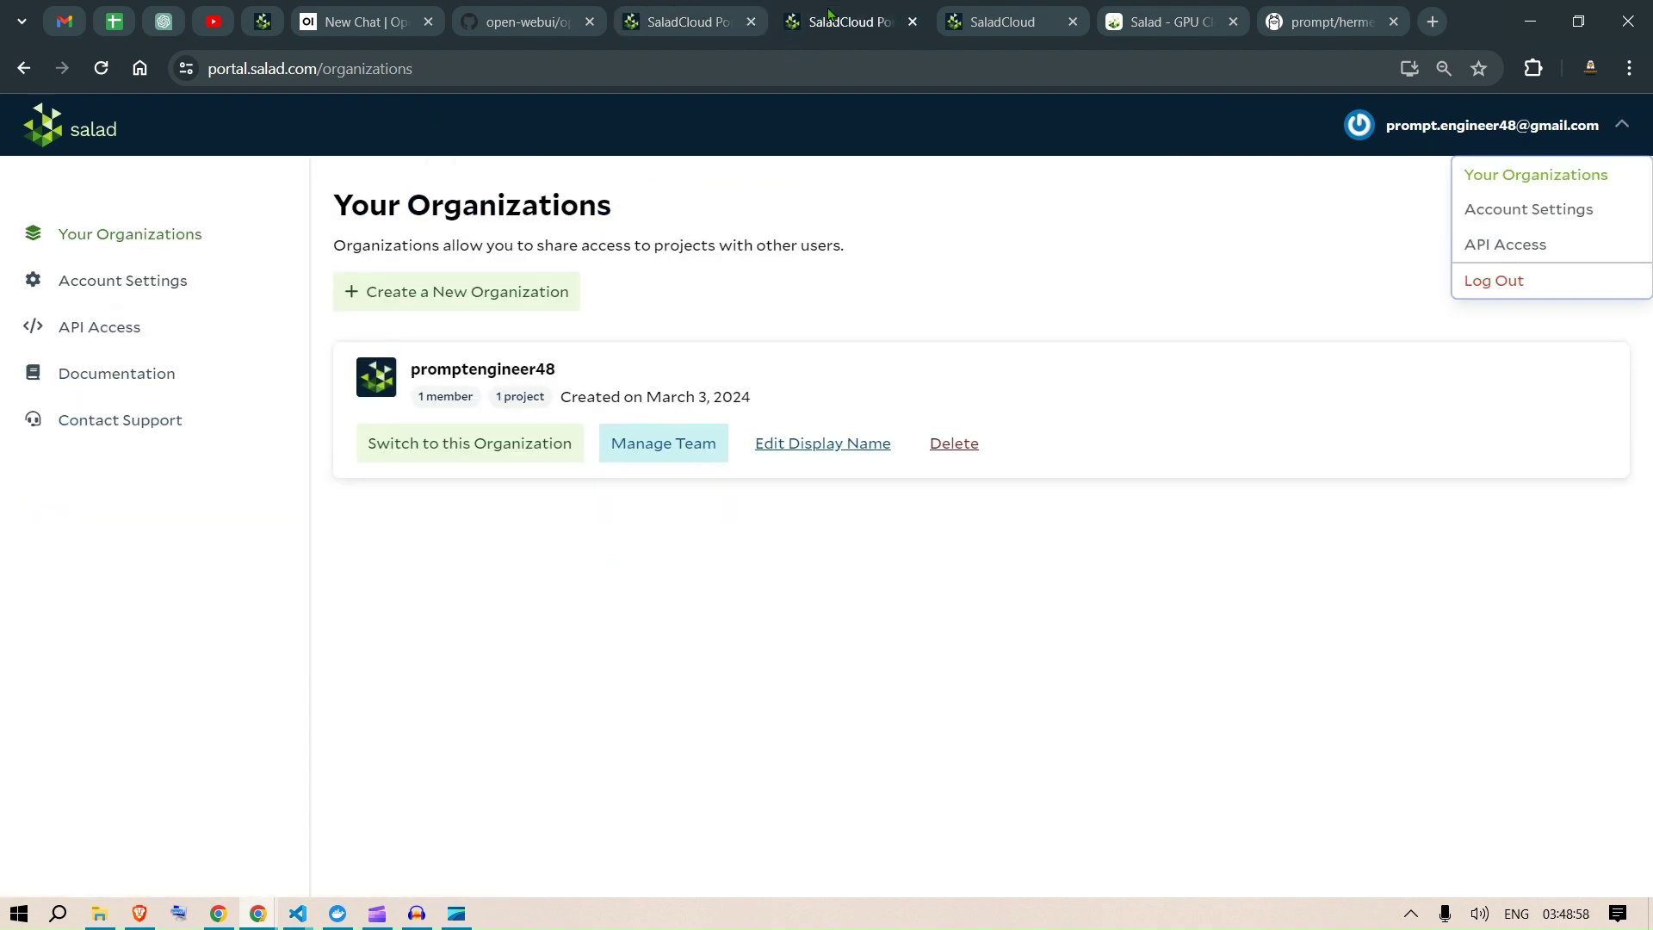
# Step: Close the duplicate SaladCloud Portal tab and the Open WebUI chat tab
pyautogui.click(912, 21)
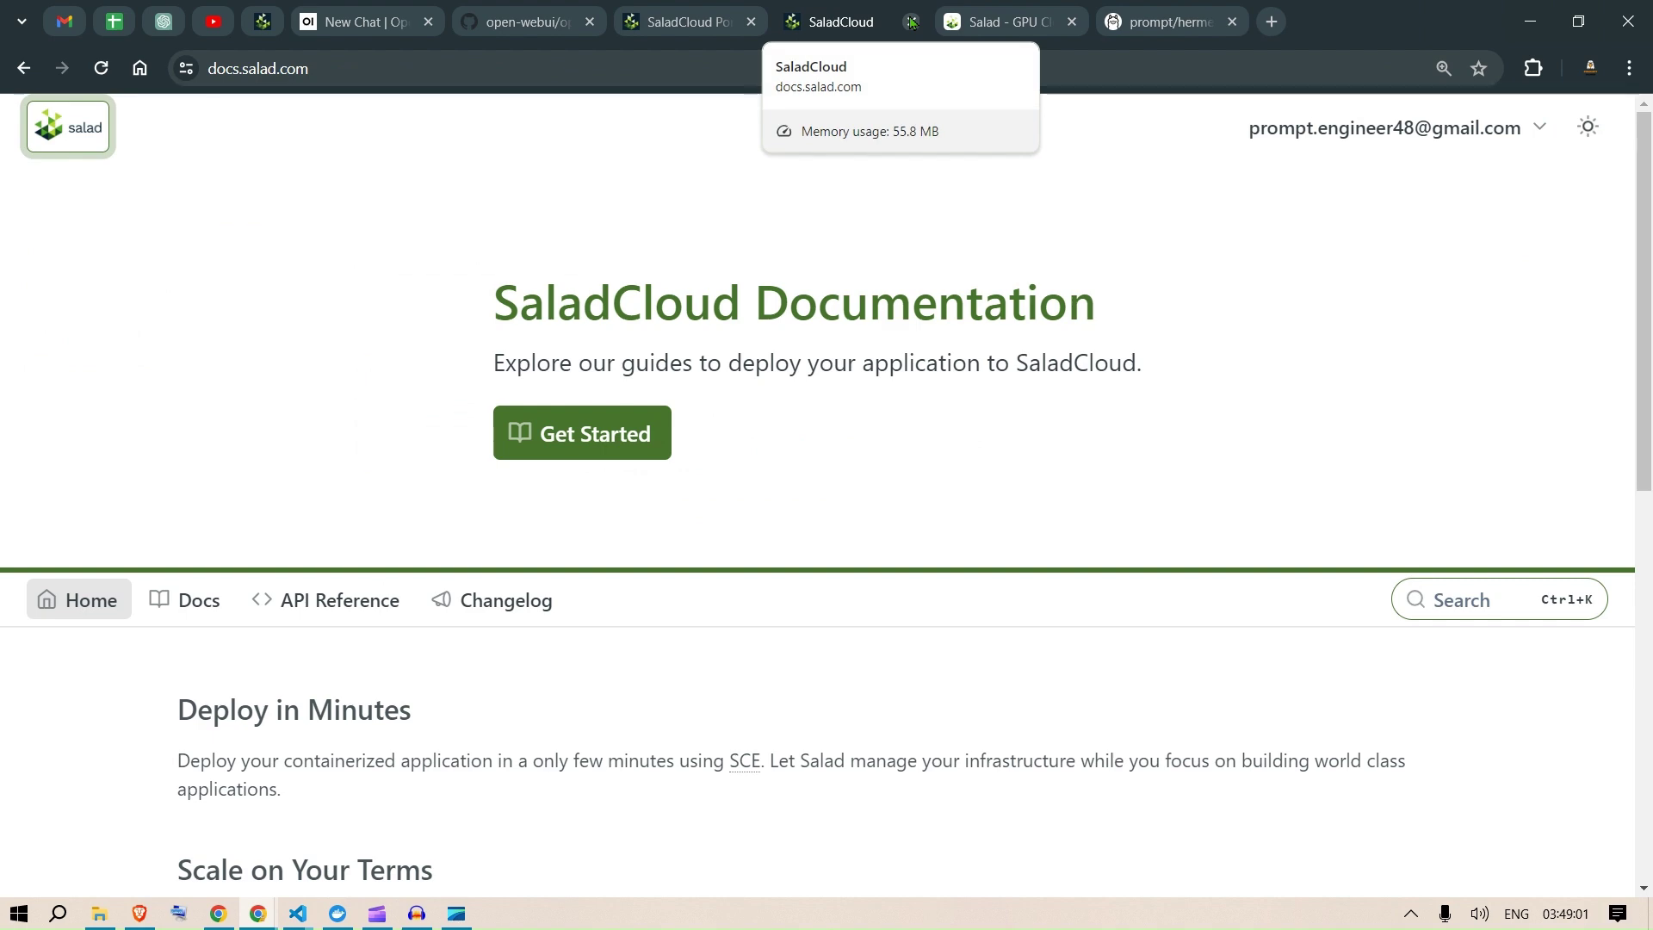
pyautogui.click(525, 22)
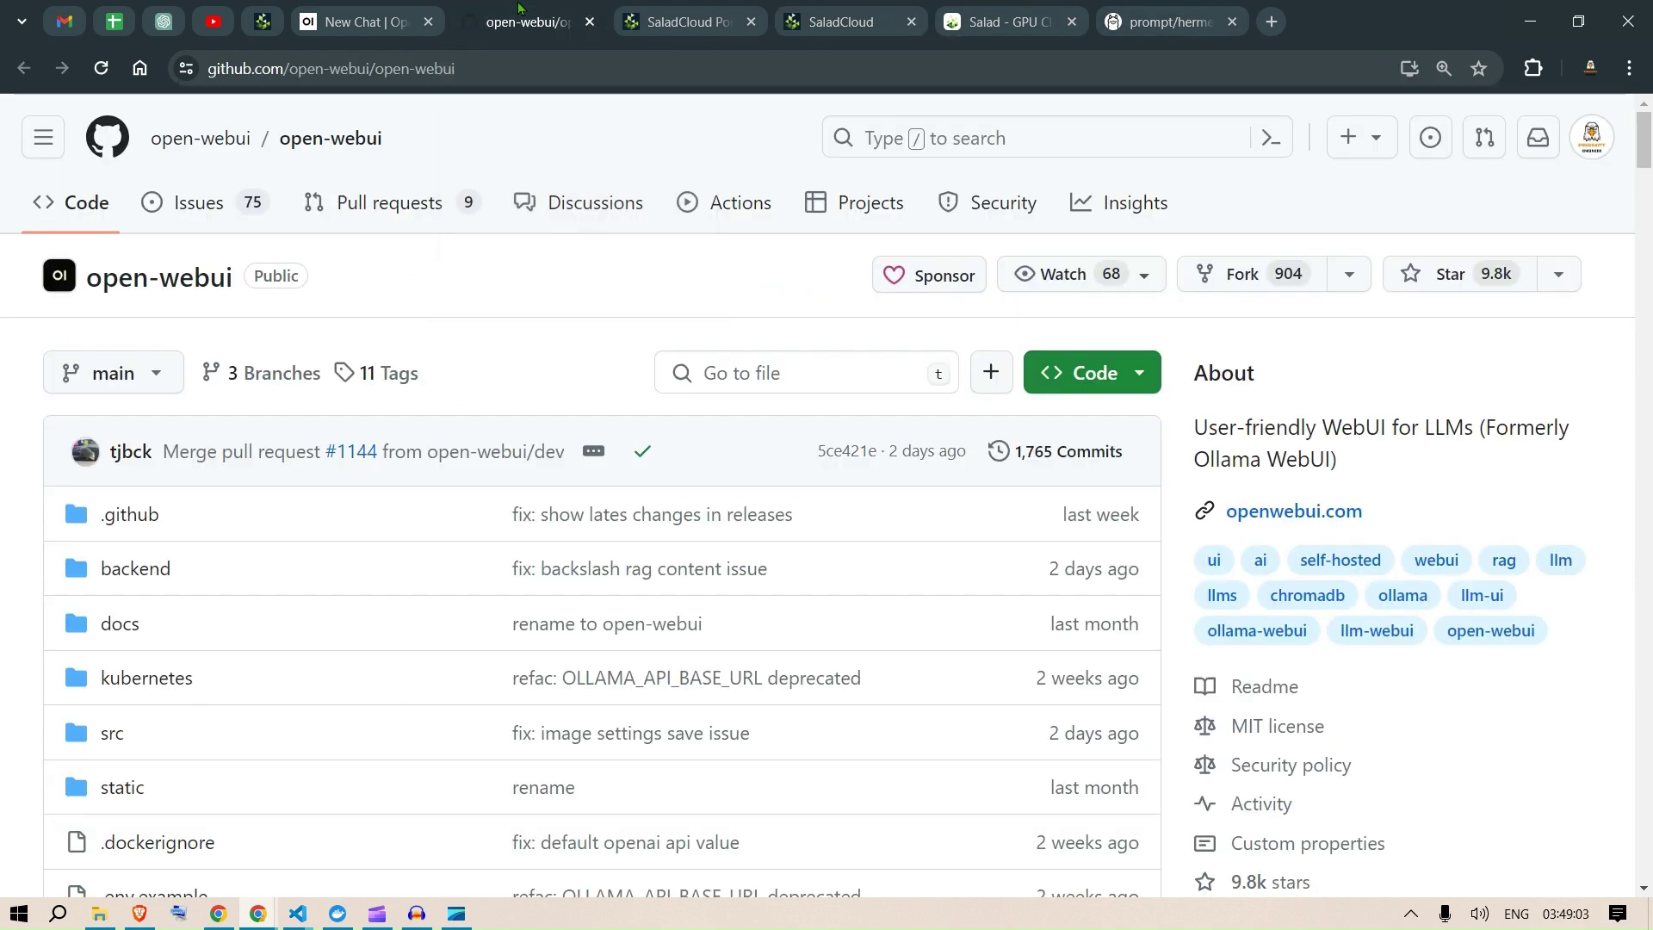
pyautogui.click(297, 12)
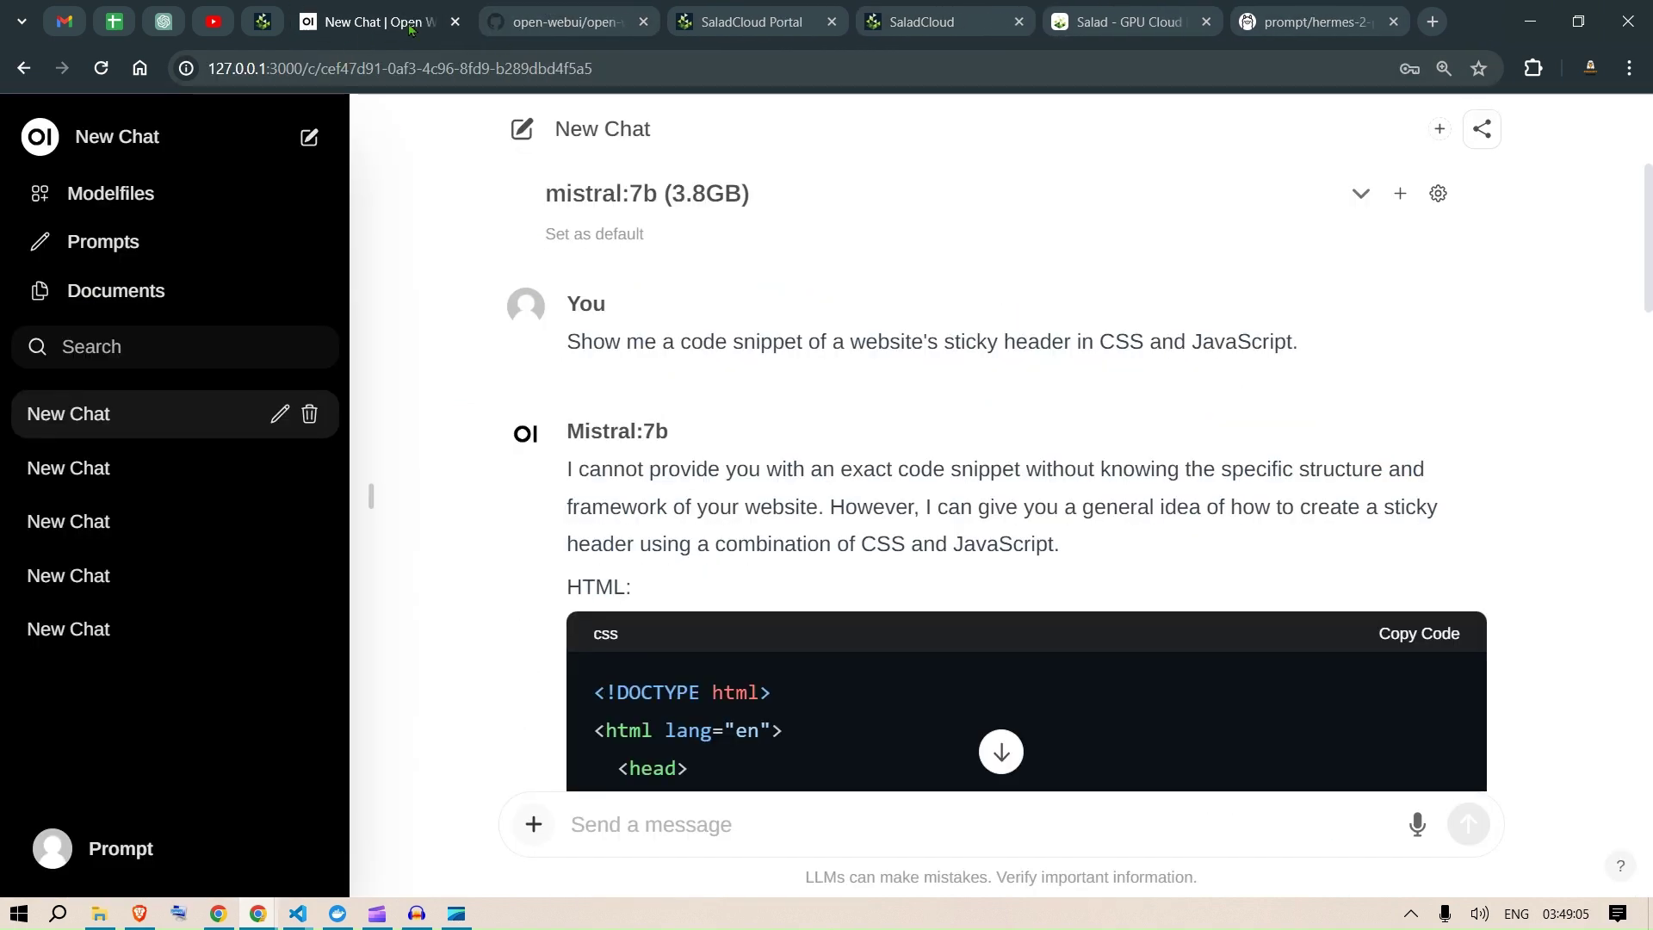
pyautogui.click(455, 24)
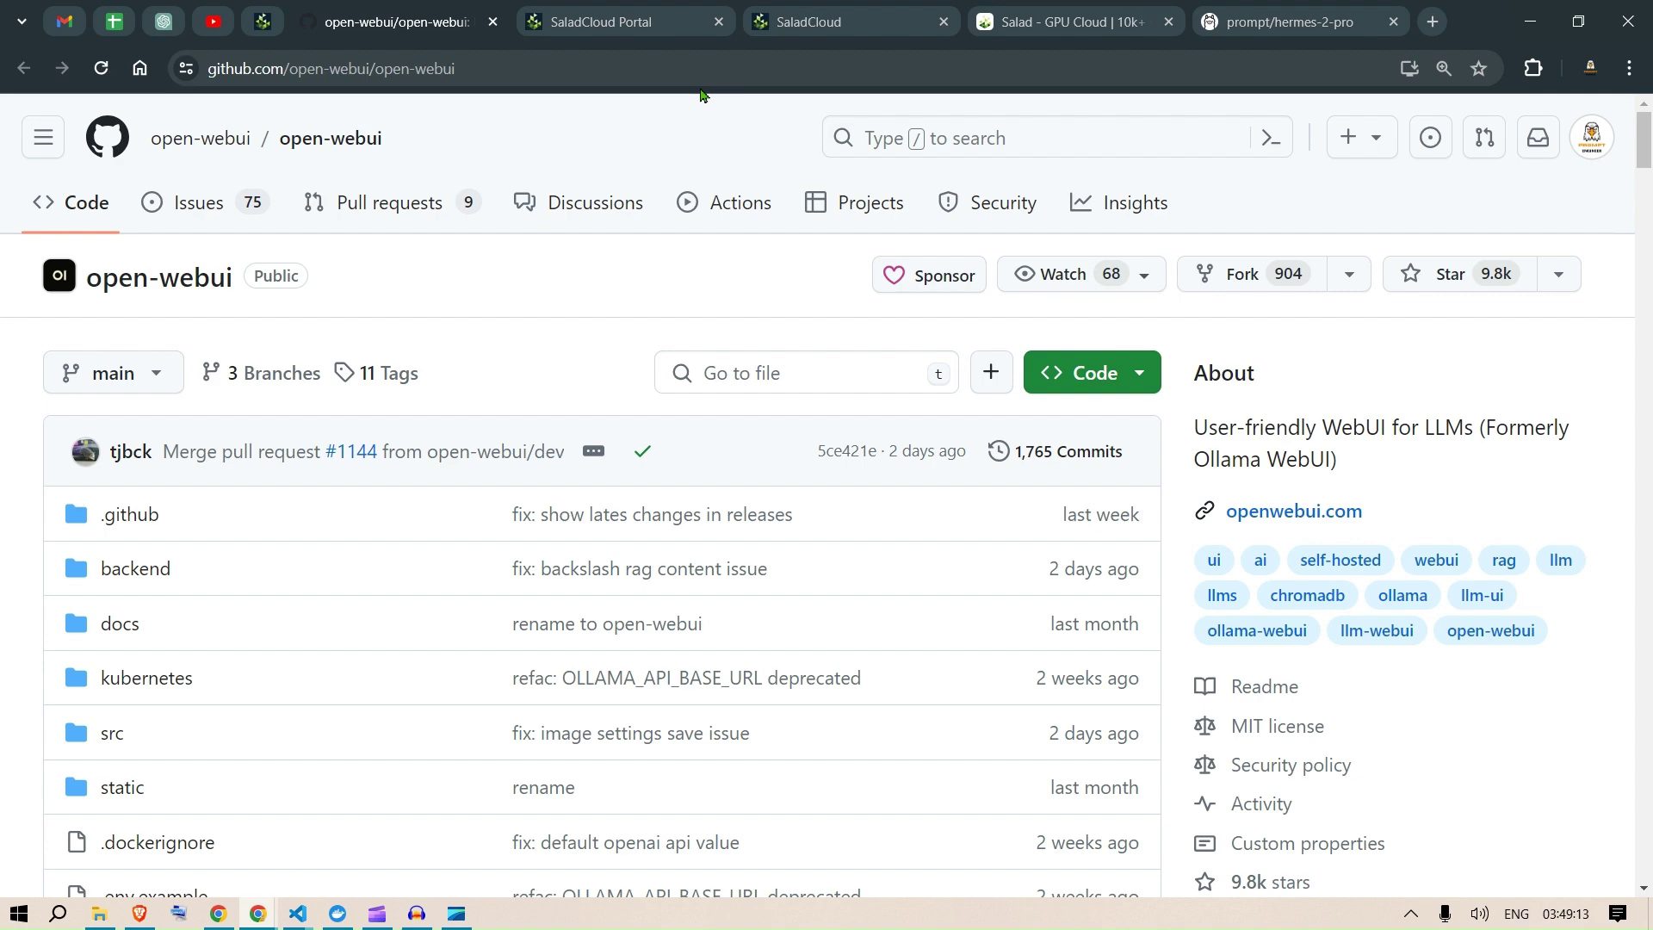
# Step: Cycle through the remaining tabs, ending on the salad.com AI Image Generation page
pyautogui.click(840, 11)
pyautogui.click(1065, 9)
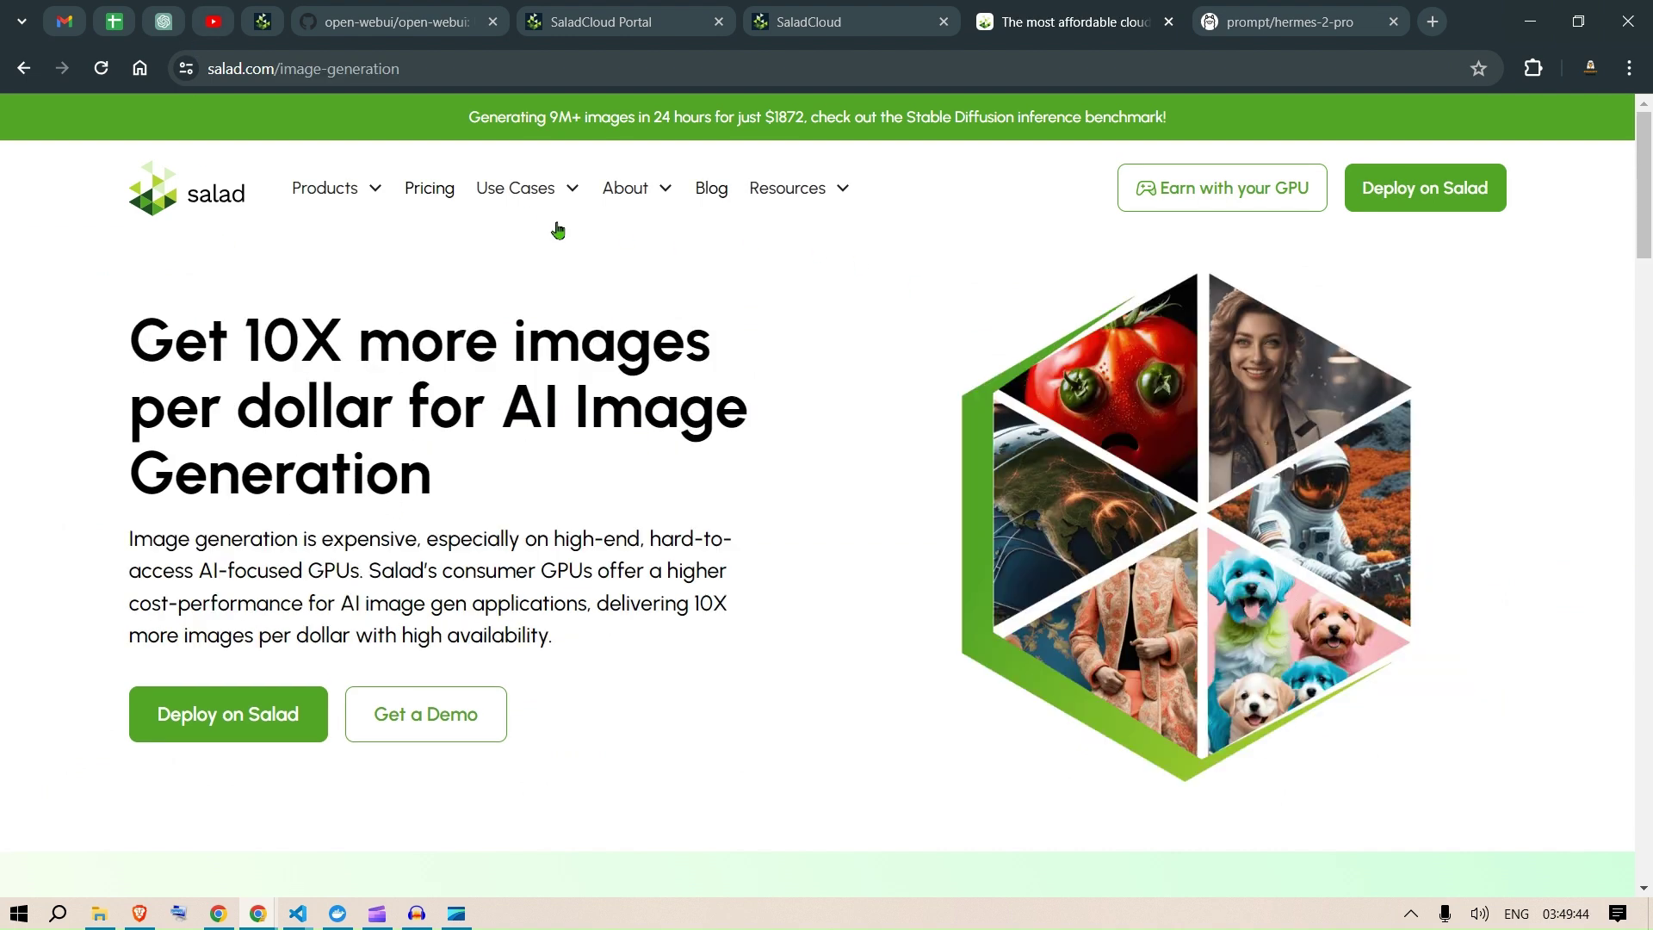
pyautogui.moveTo(535, 185)
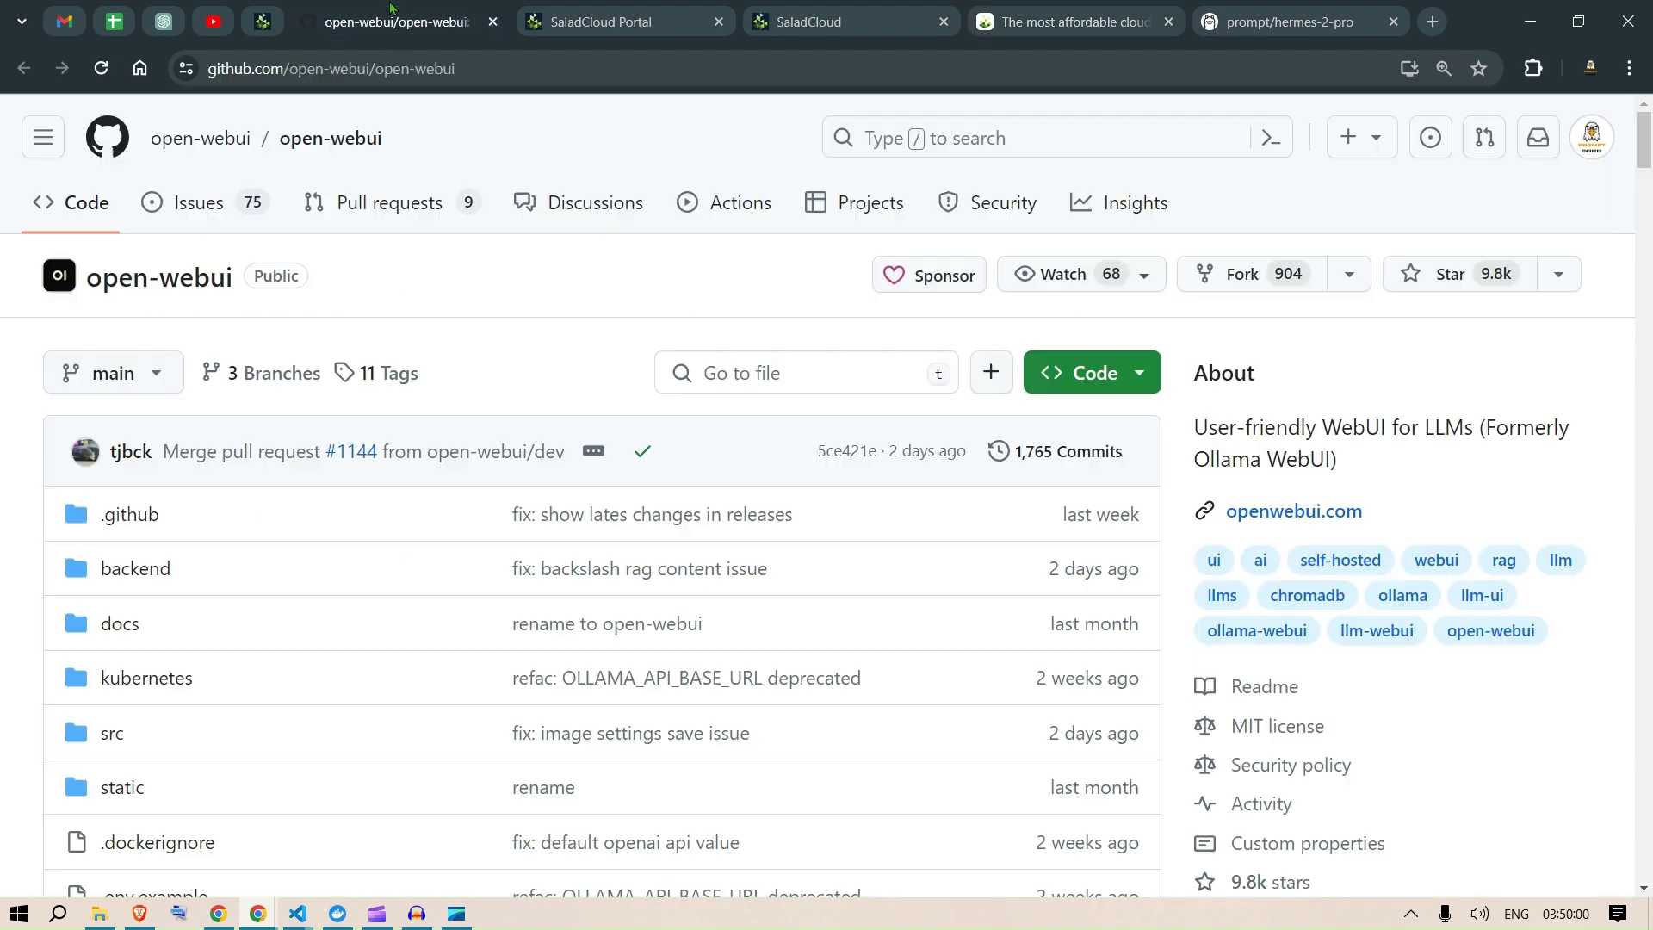
pyautogui.click(396, 13)
pyautogui.click(669, 10)
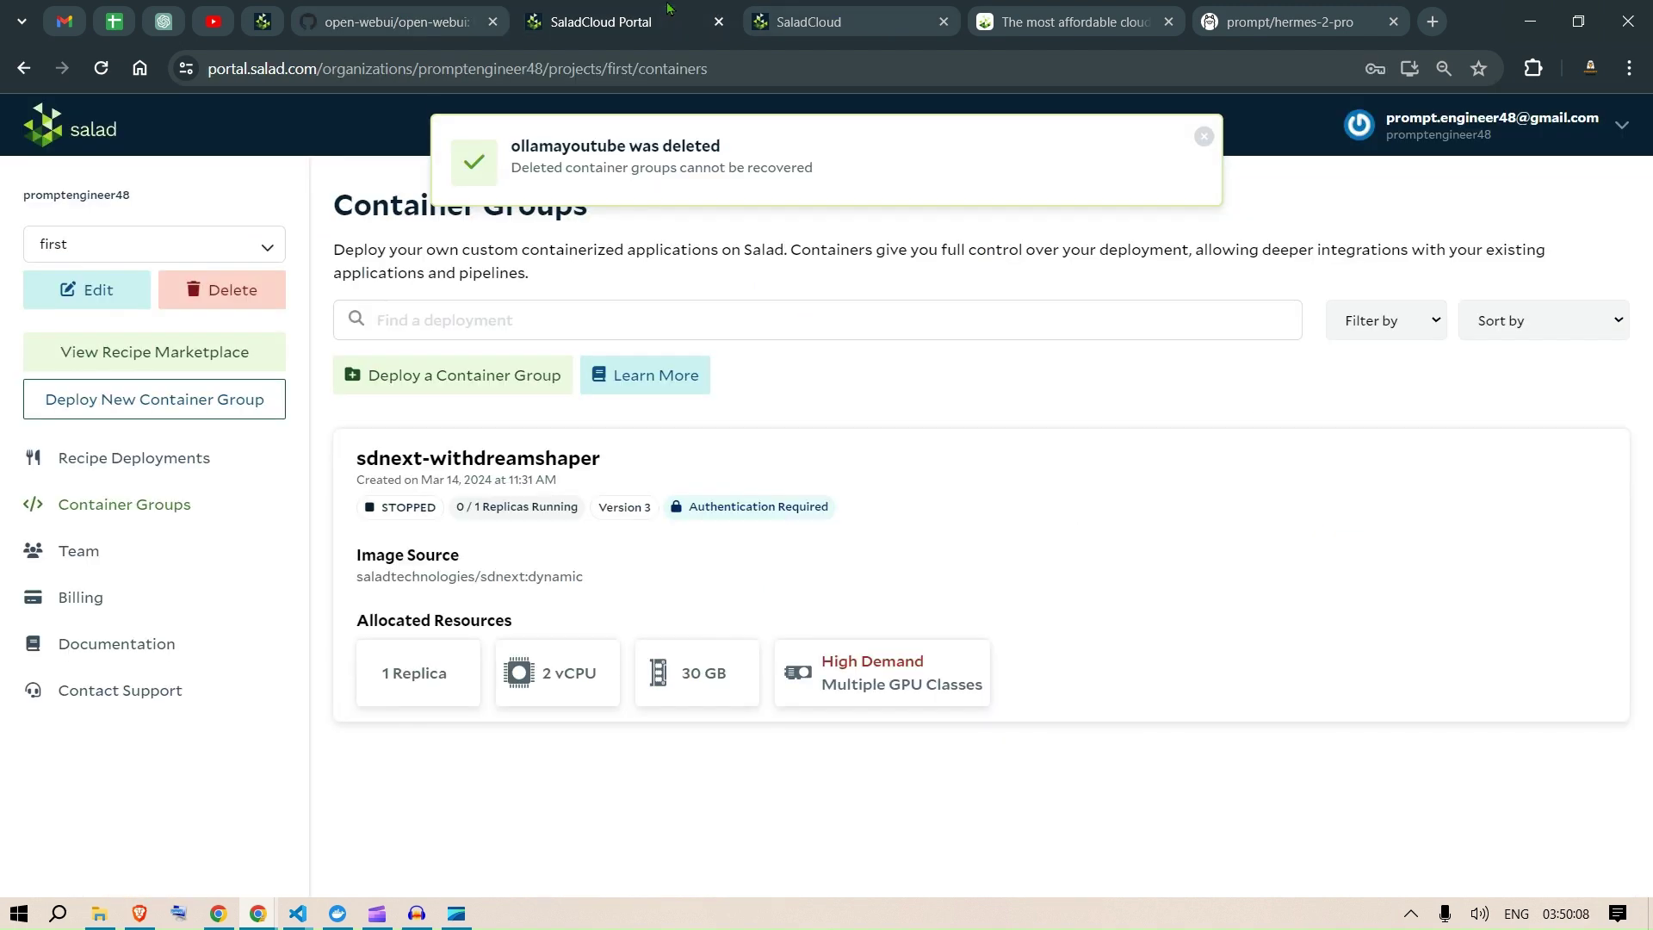
pyautogui.click(793, 11)
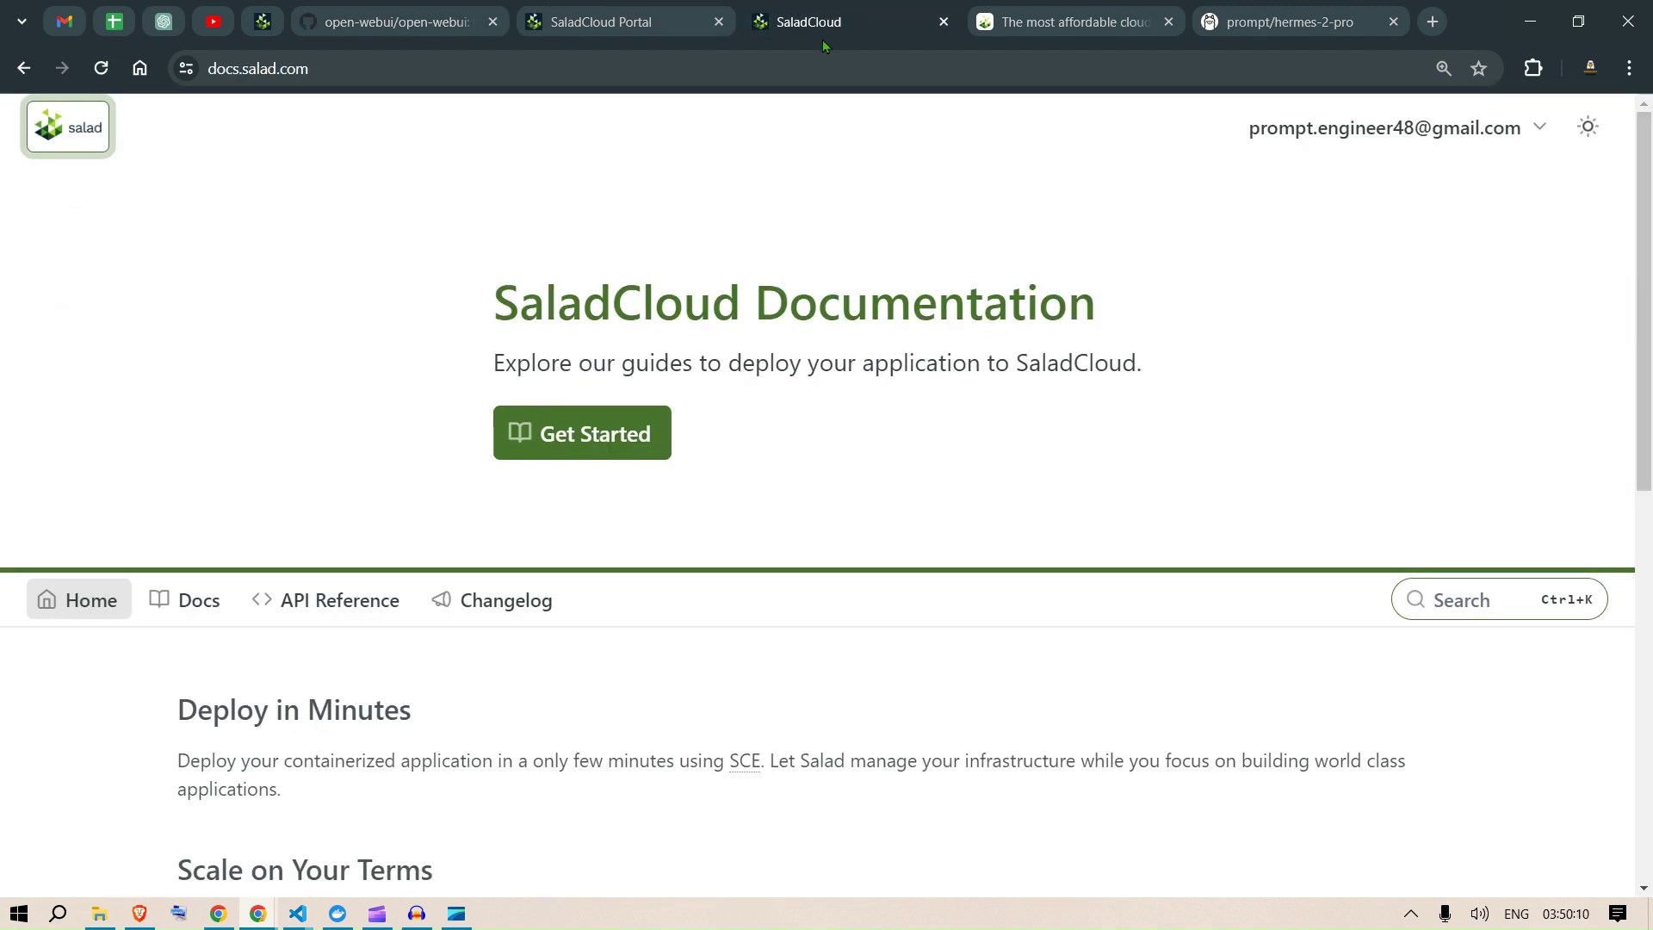
pyautogui.click(1089, 13)
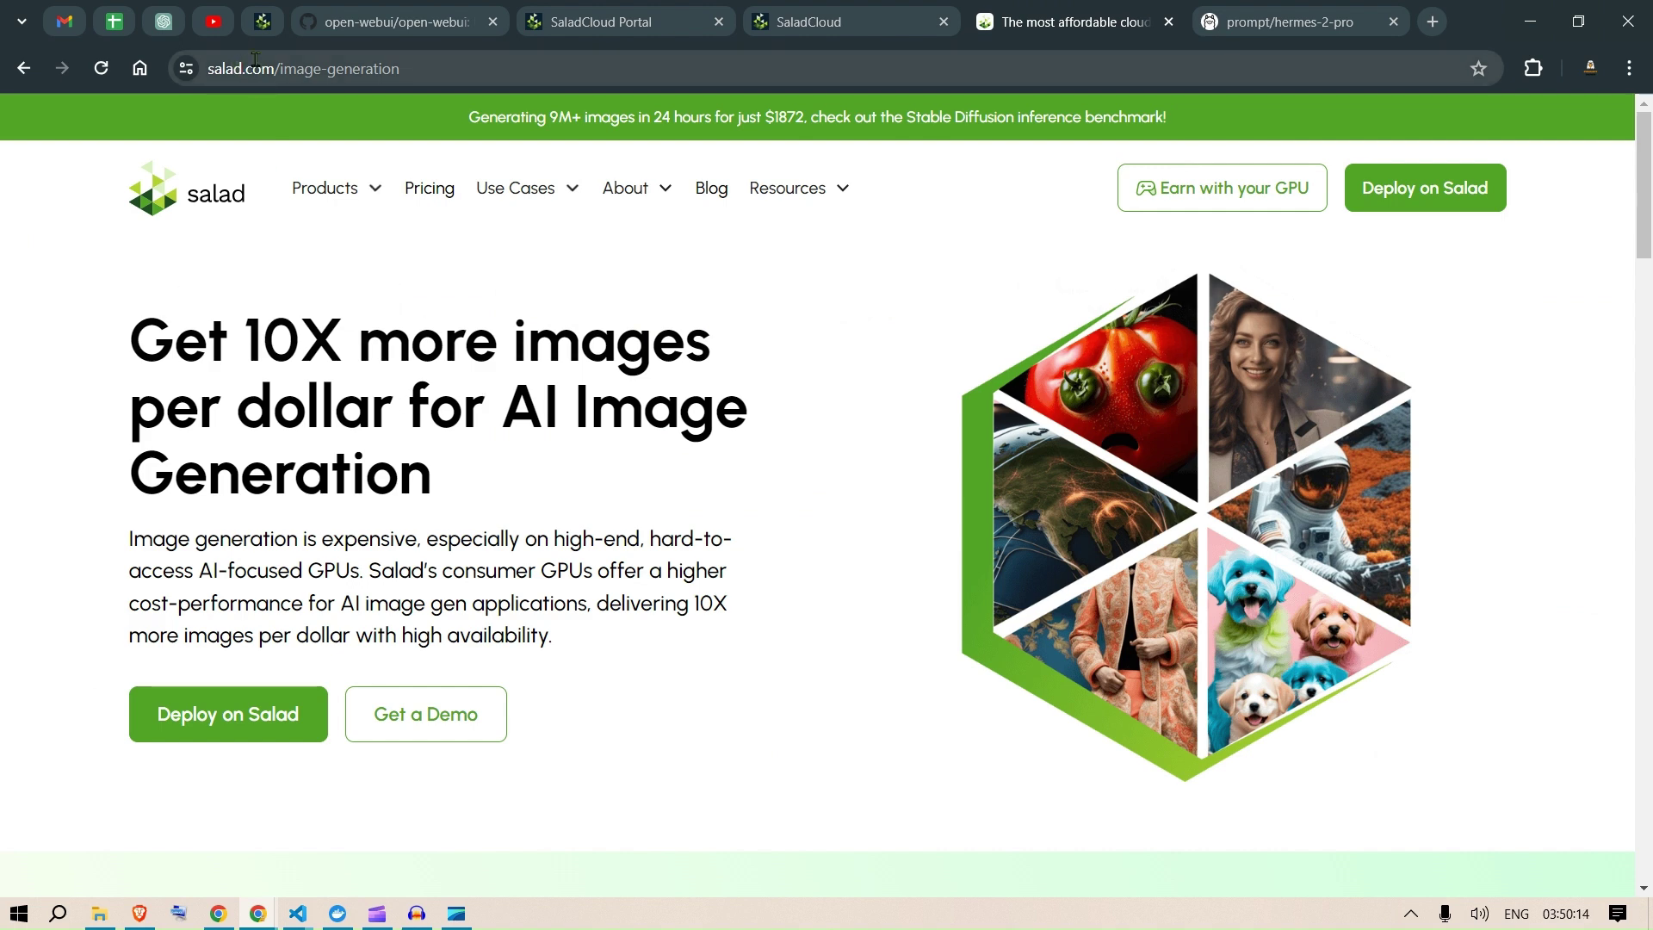
# Step: Look over the account menu and display-name editor, then switch into the organization's first project
pyautogui.click(1405, 196)
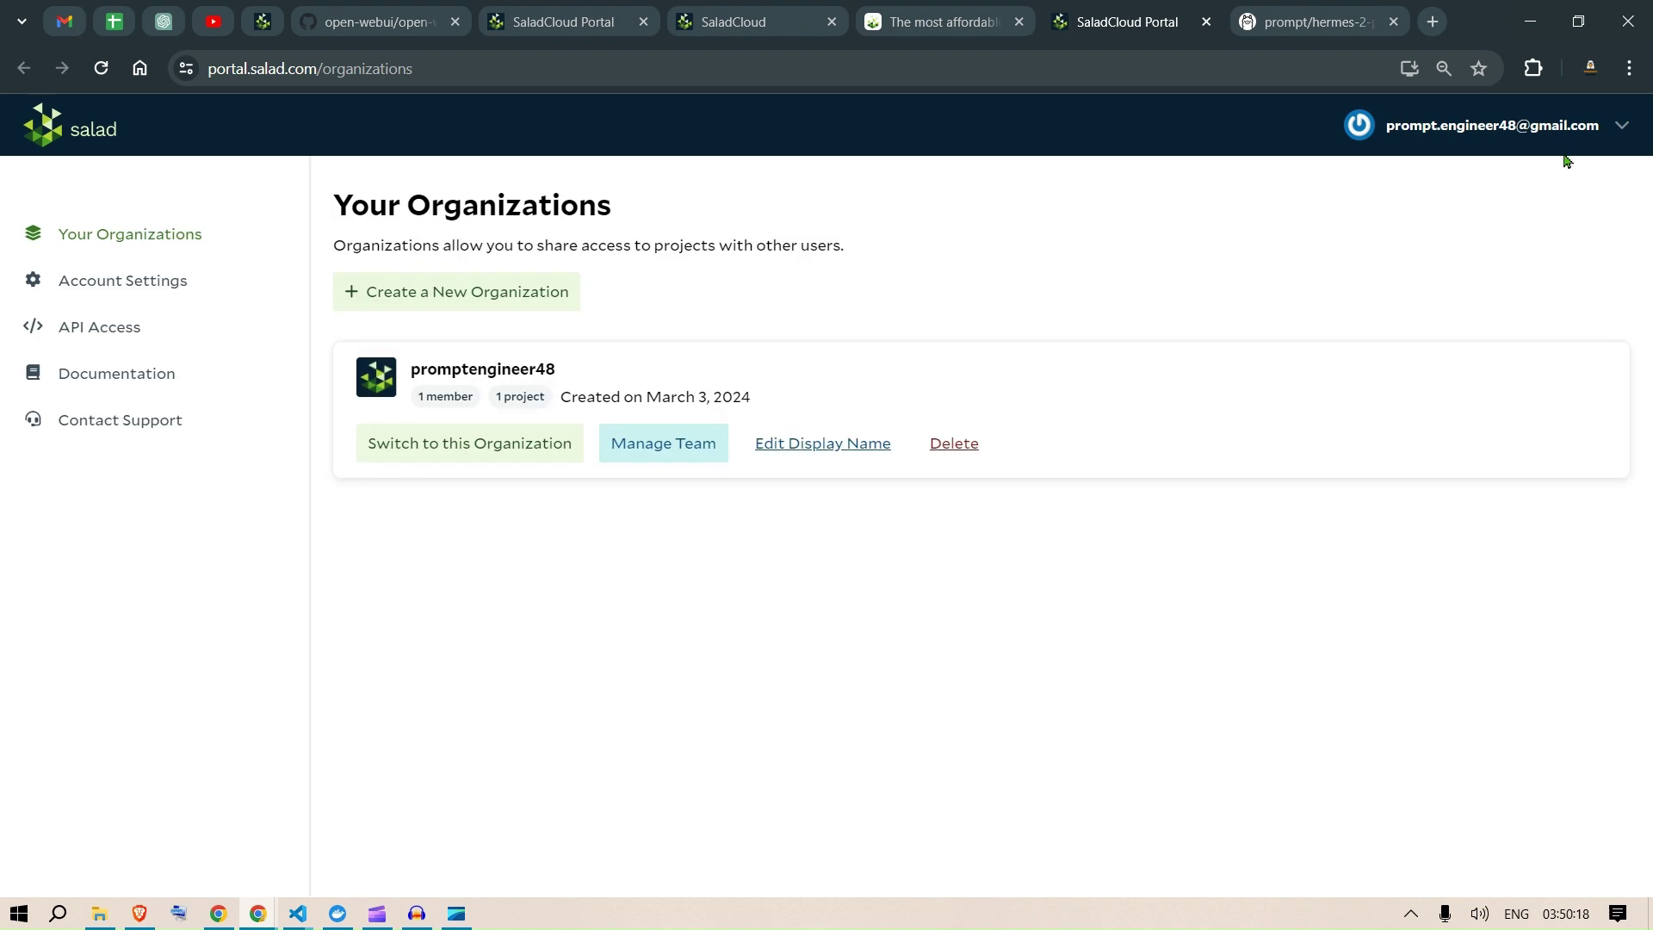
pyautogui.click(1632, 126)
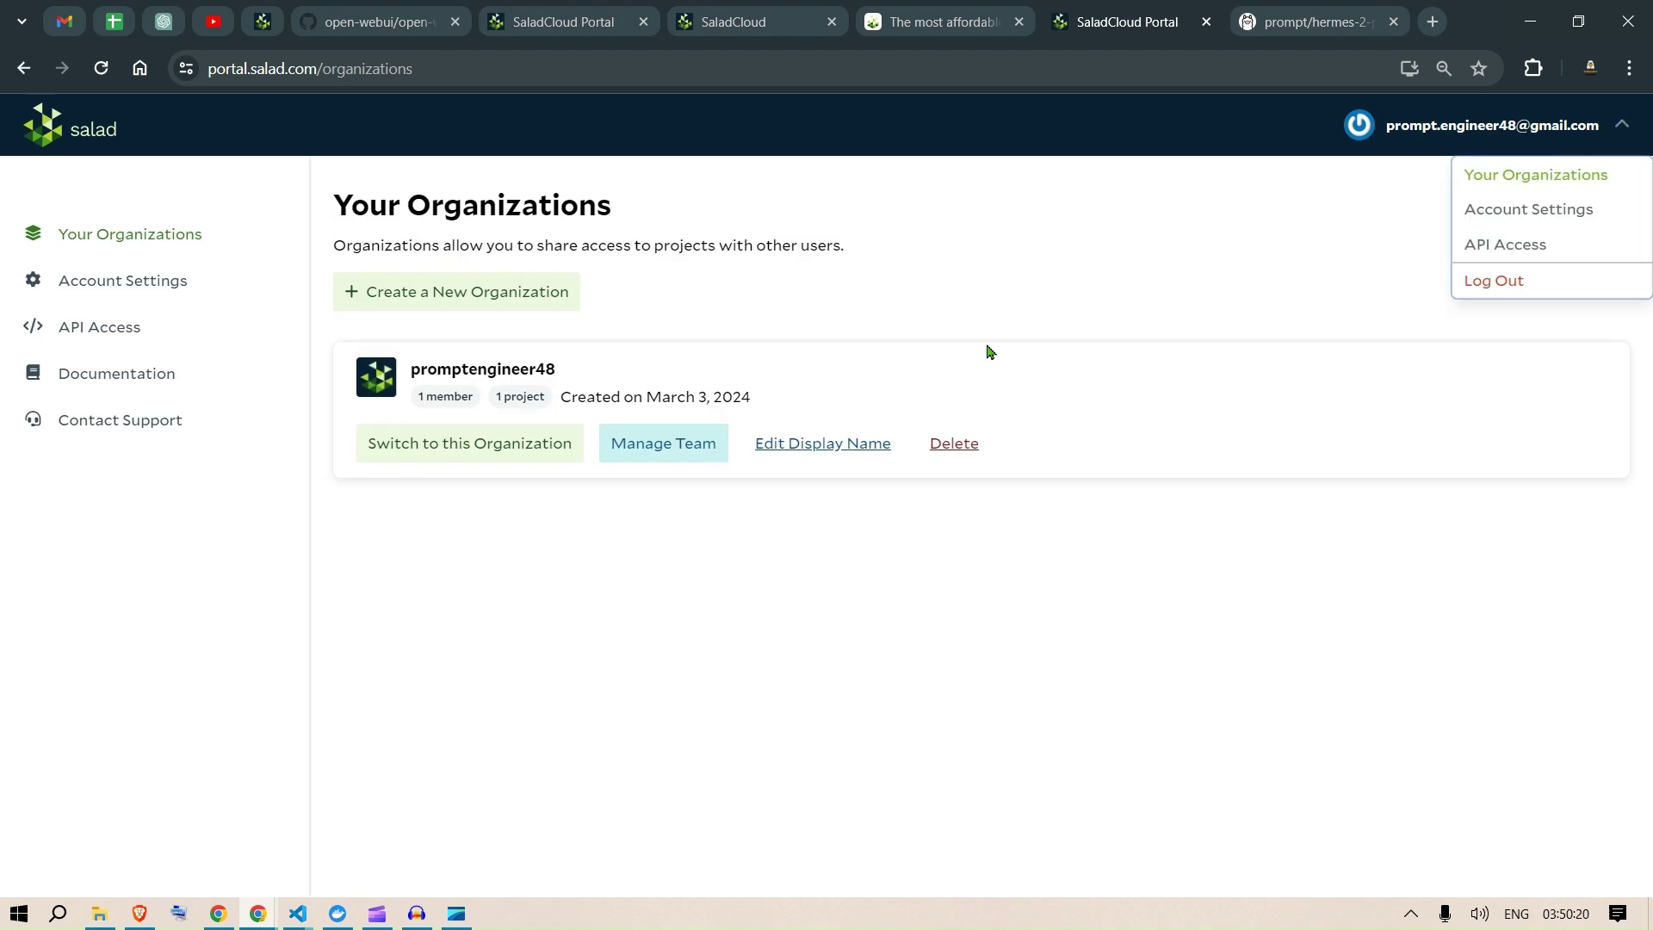
pyautogui.click(600, 679)
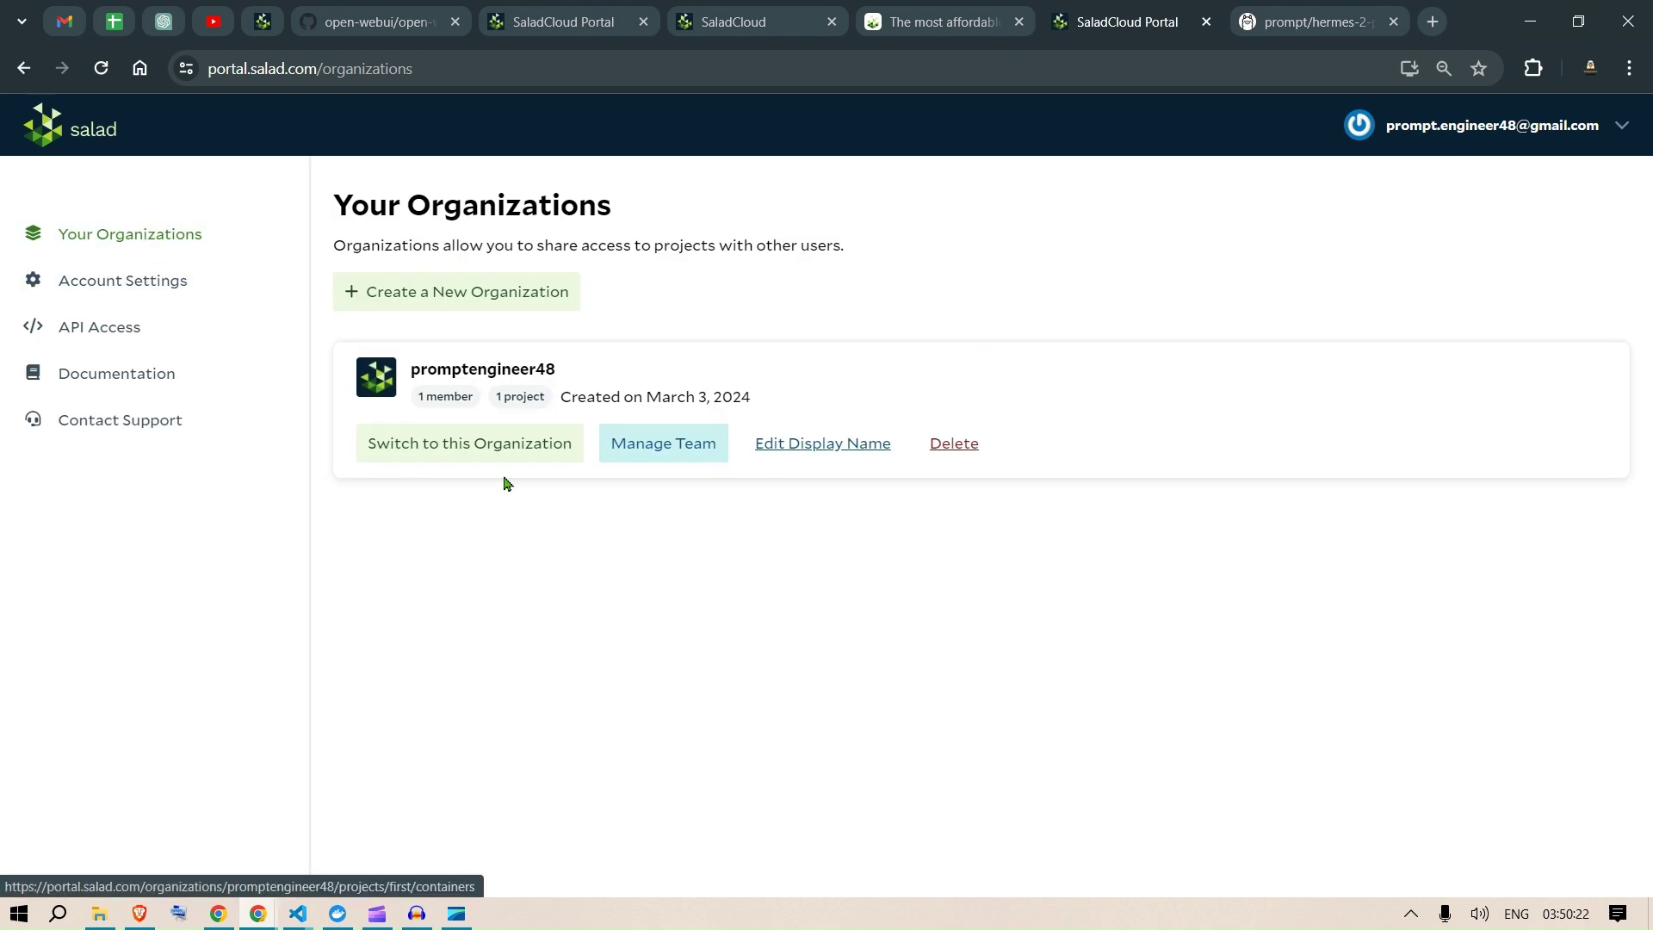
pyautogui.click(811, 445)
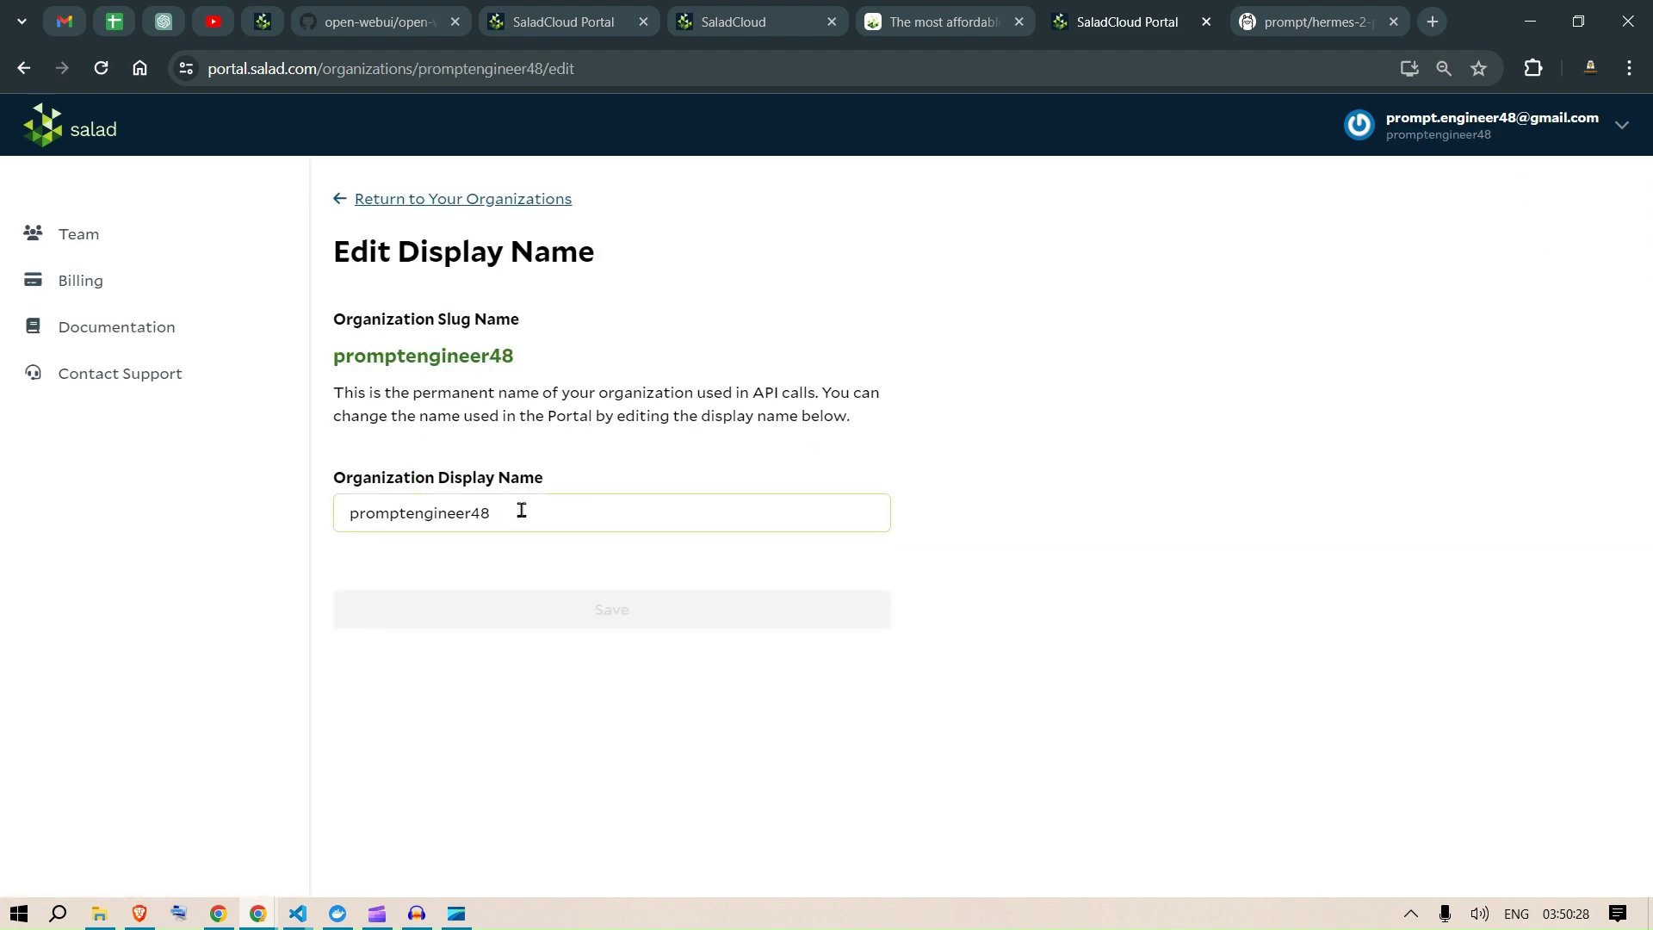
pyautogui.click(342, 203)
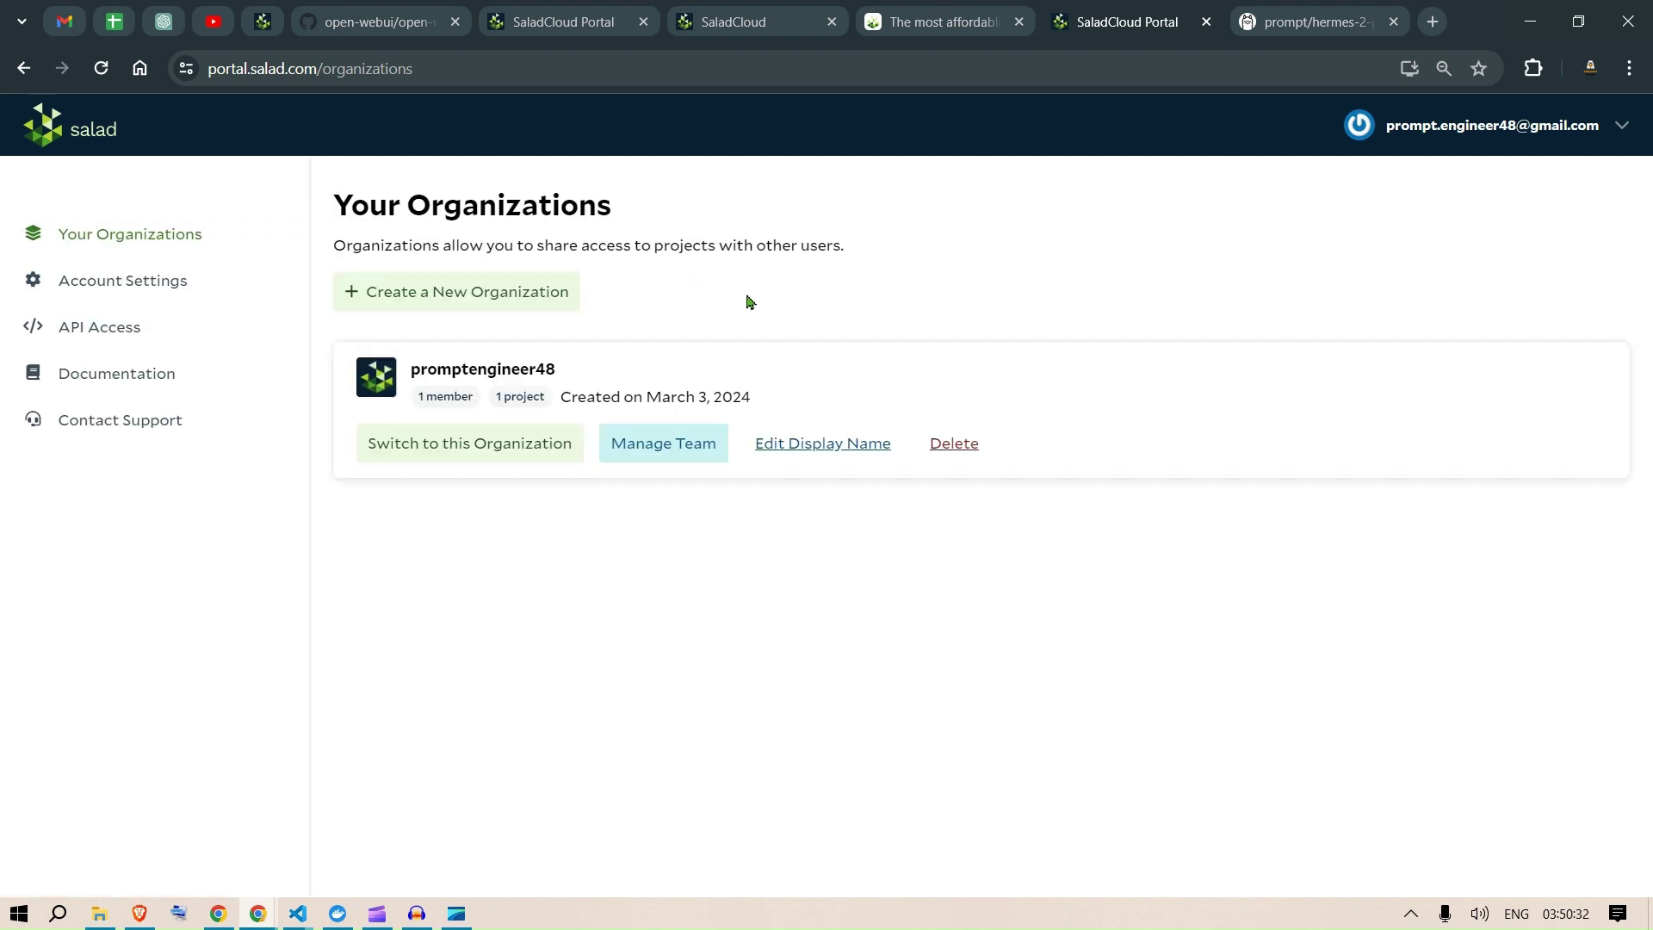
pyautogui.click(433, 445)
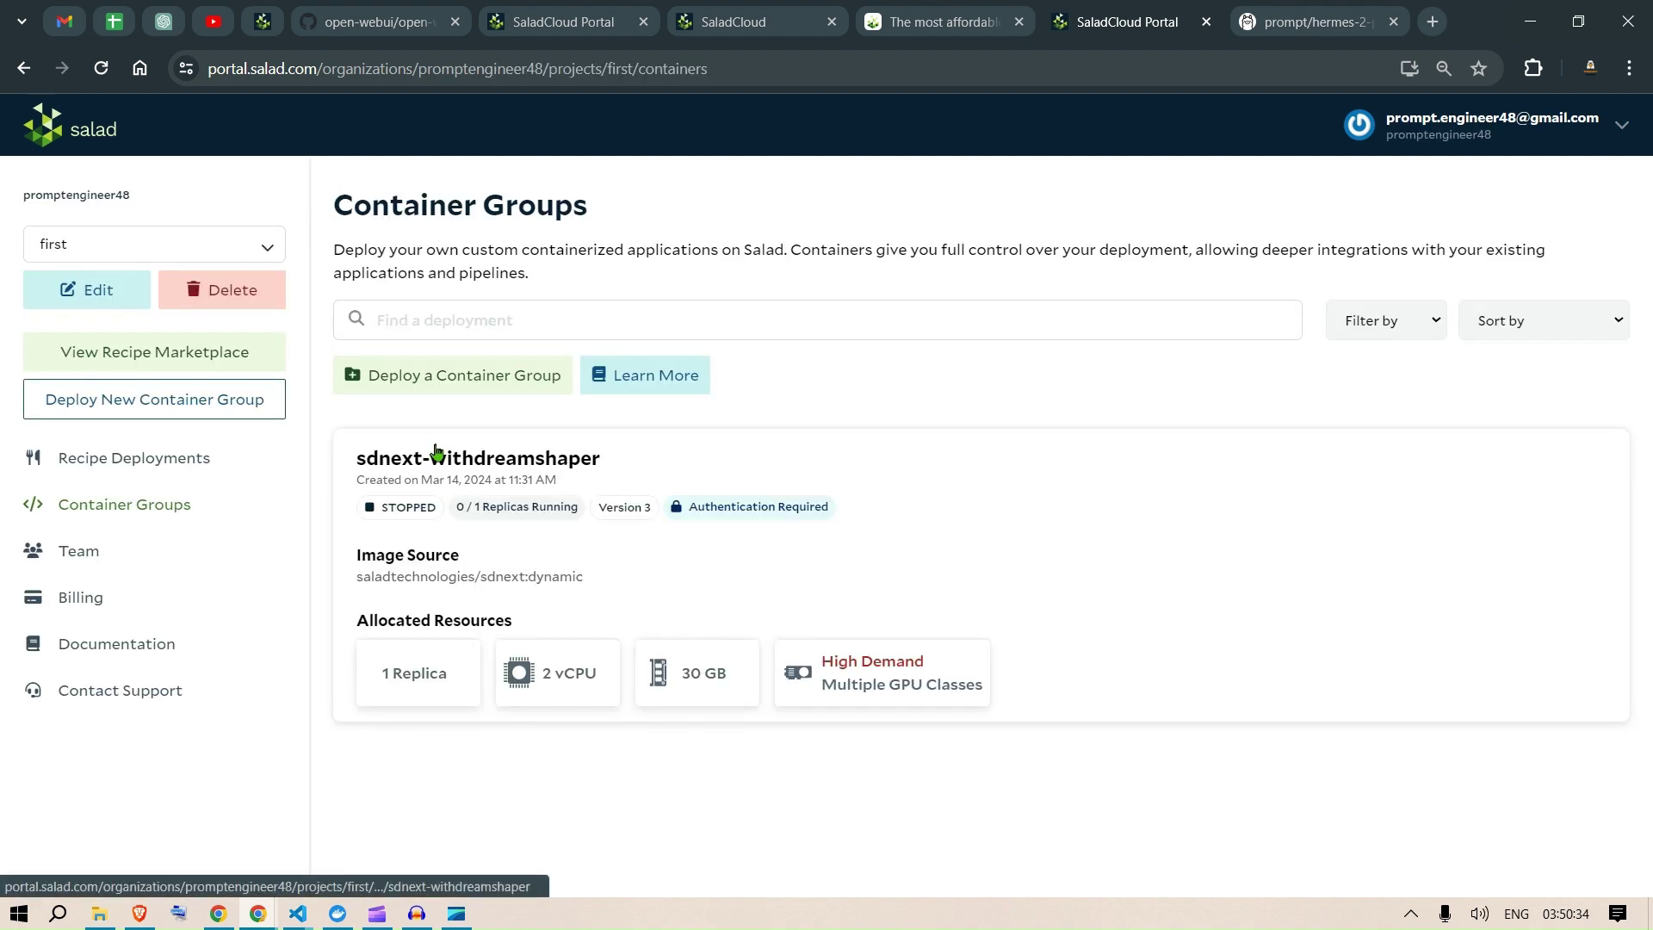
# Step: Permanently delete the sdnext-withdreamshaper container group and dismiss the deletion notice
pyautogui.click(674, 471)
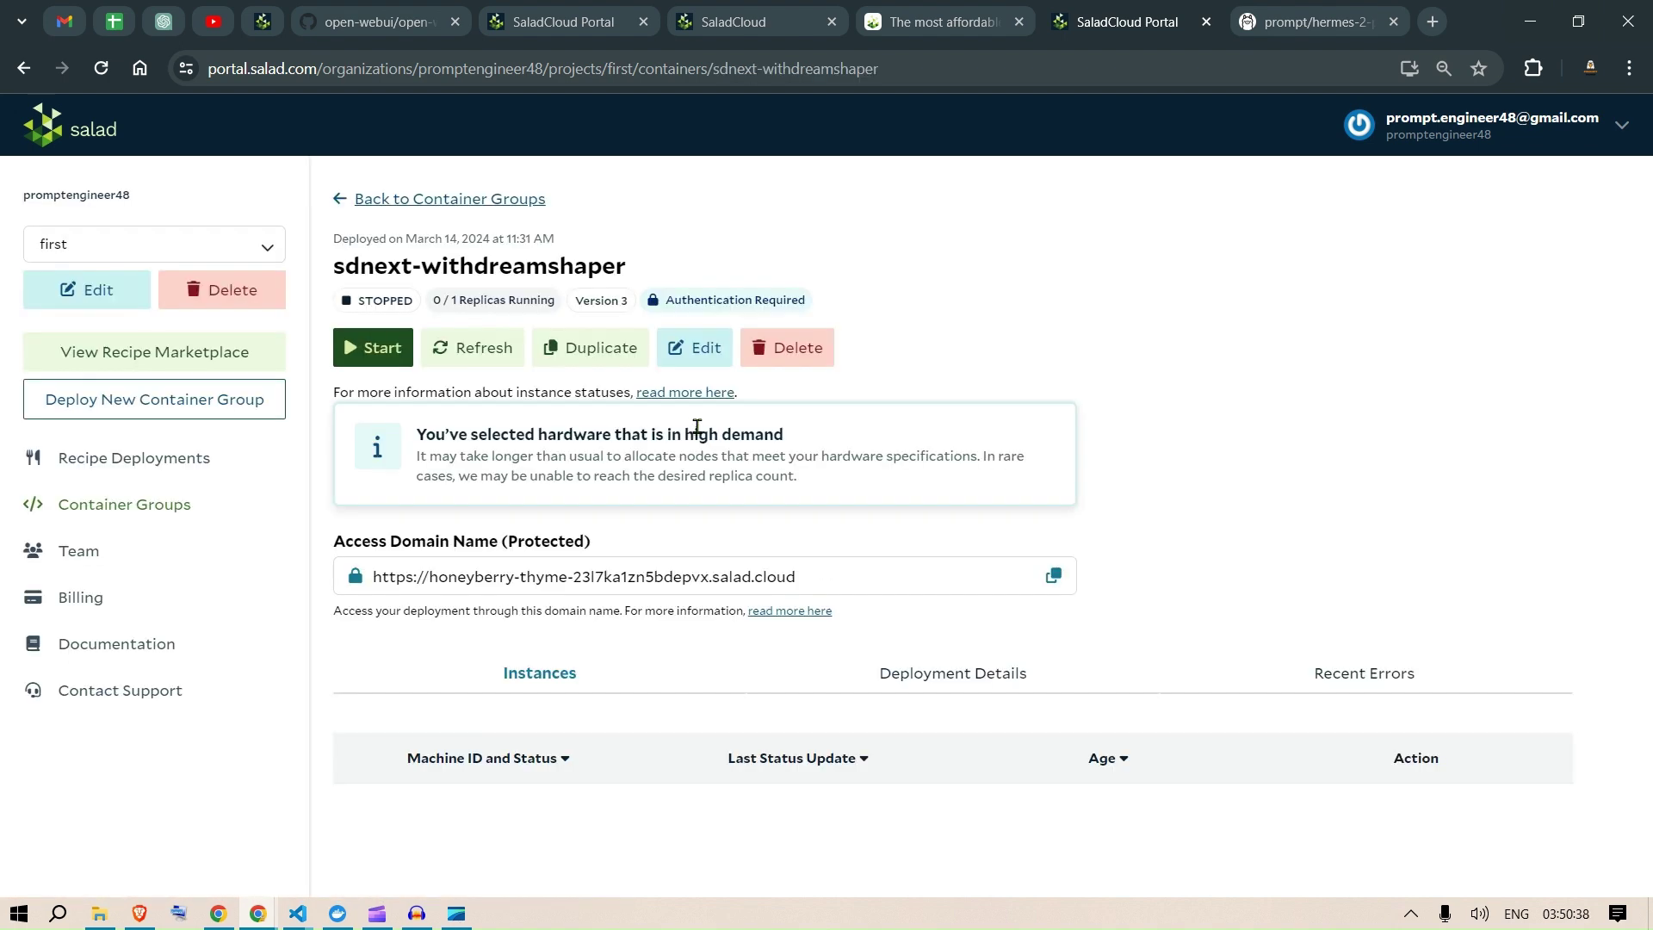
pyautogui.click(768, 353)
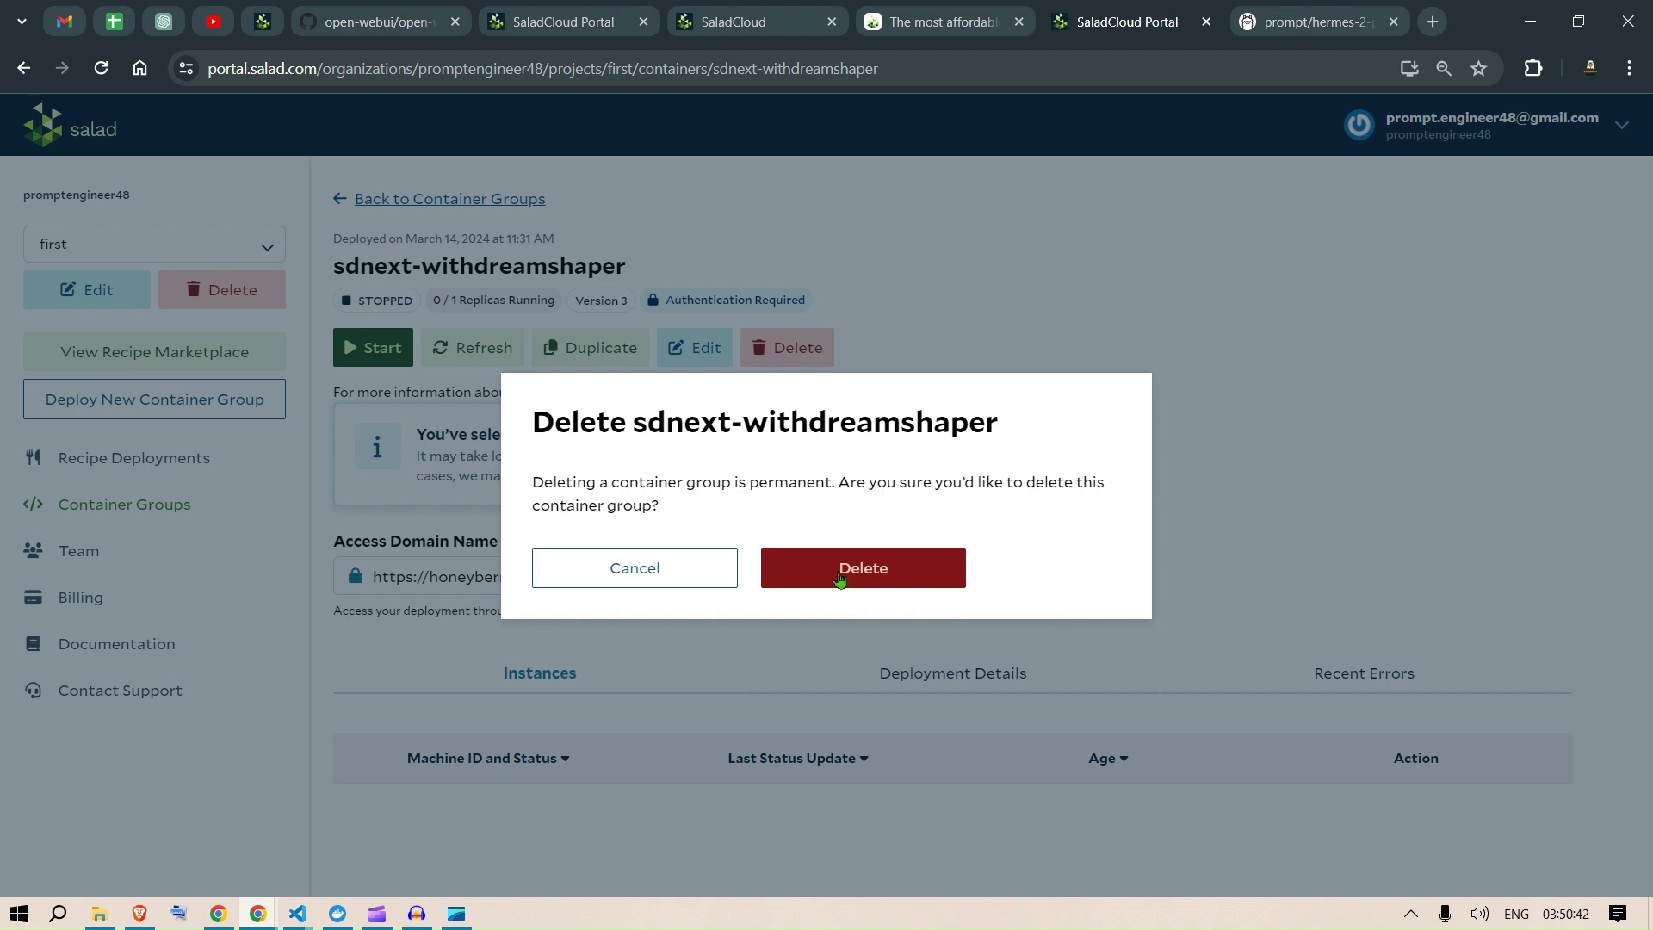
pyautogui.click(839, 576)
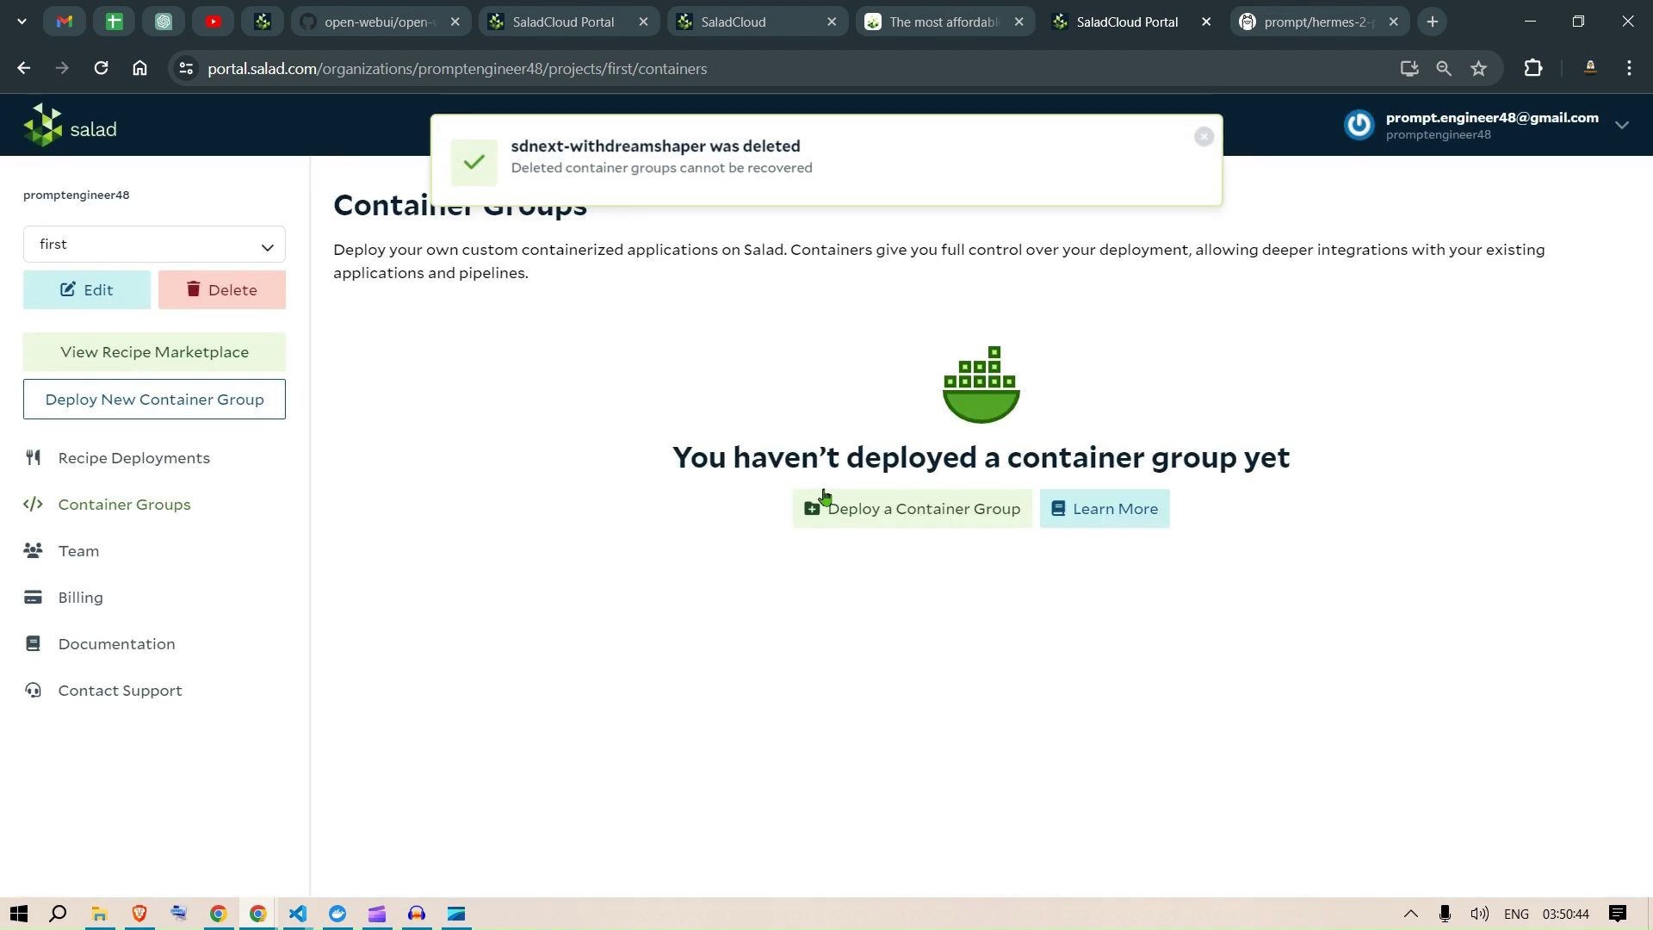
pyautogui.click(1206, 140)
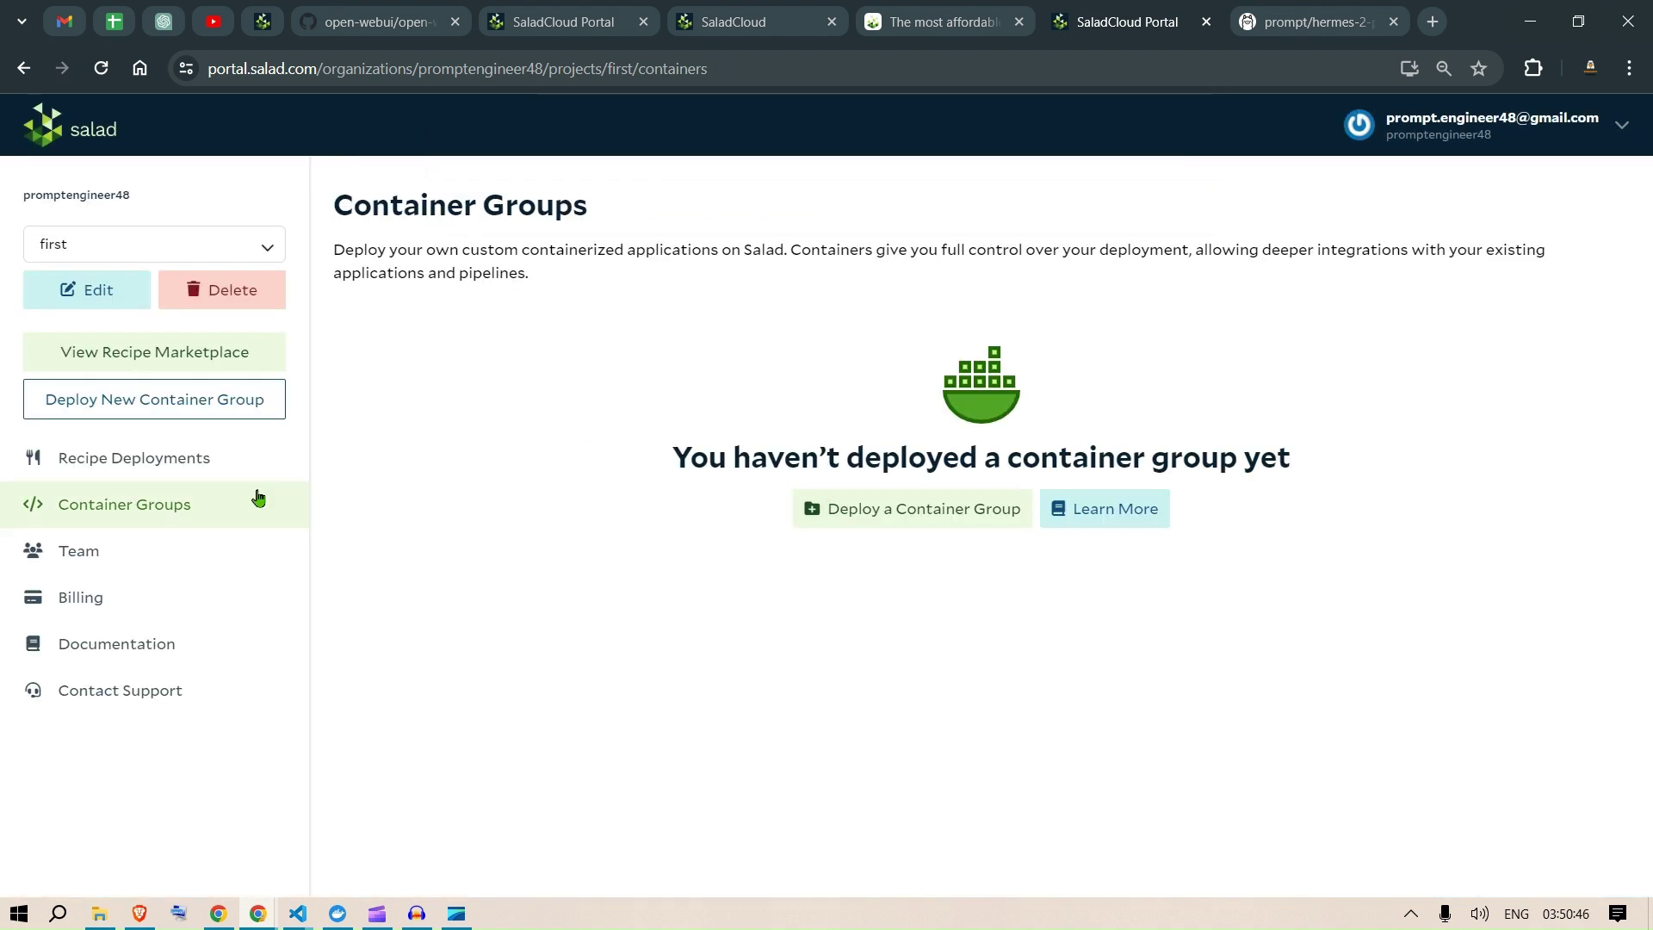
# Step: Browse the Recipe Marketplace and open the falcon-7b-instruct recipe at $0.282/hour per replica
pyautogui.click(131, 355)
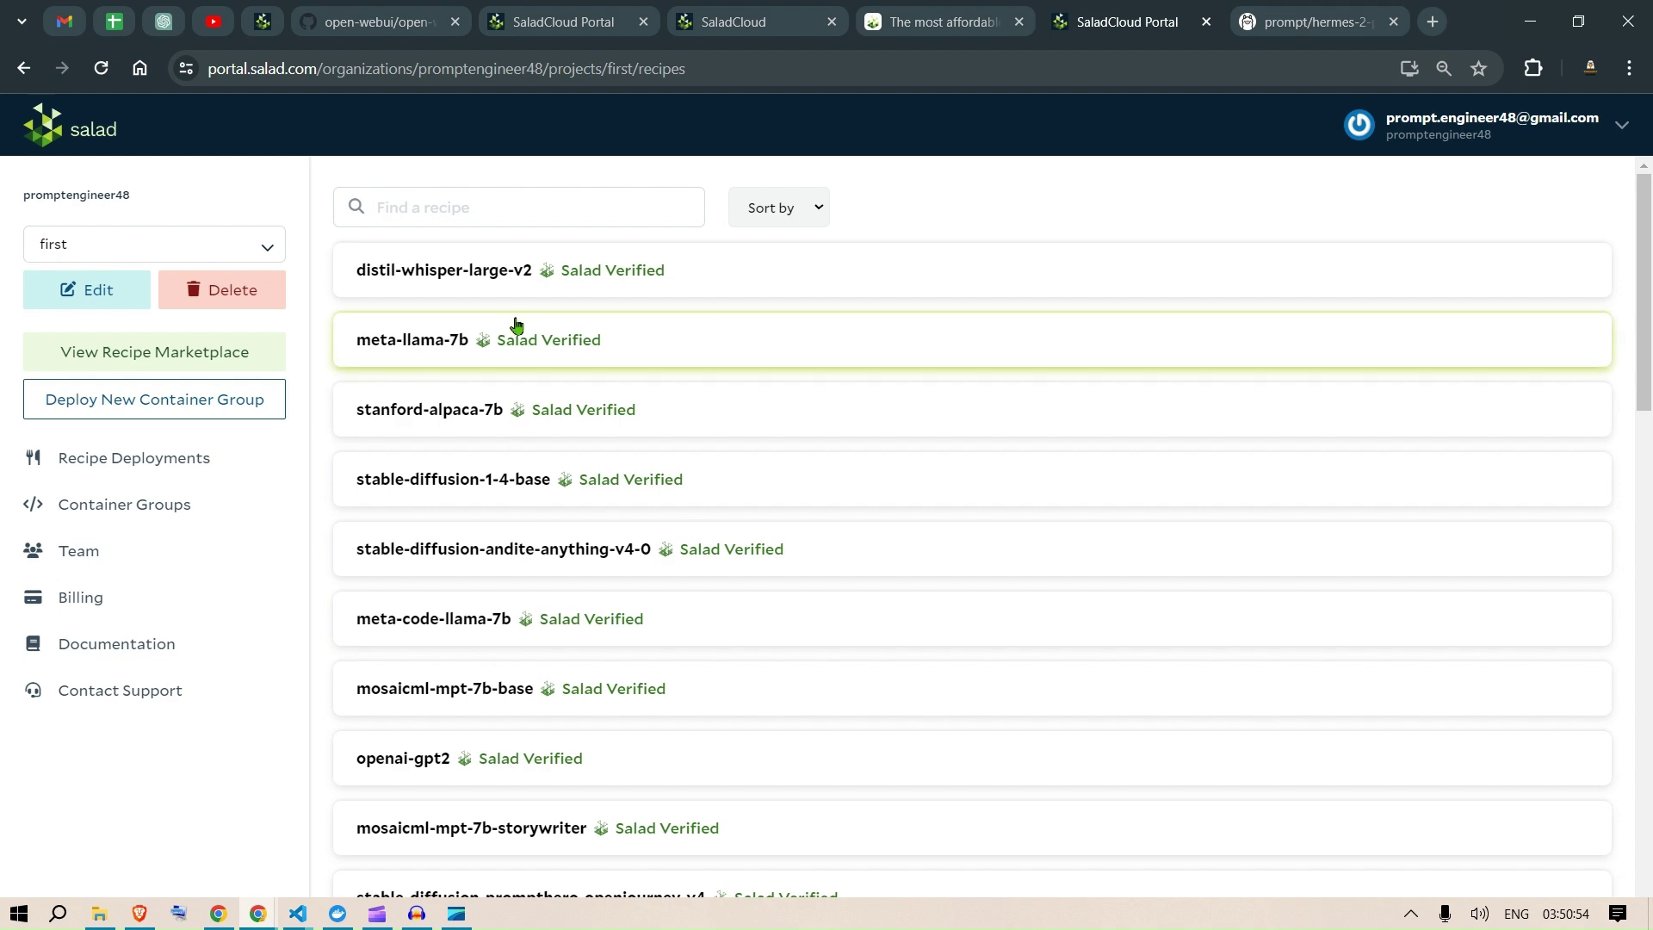
pyautogui.scroll(-1, 682, 541)
pyautogui.scroll(-8, 682, 540)
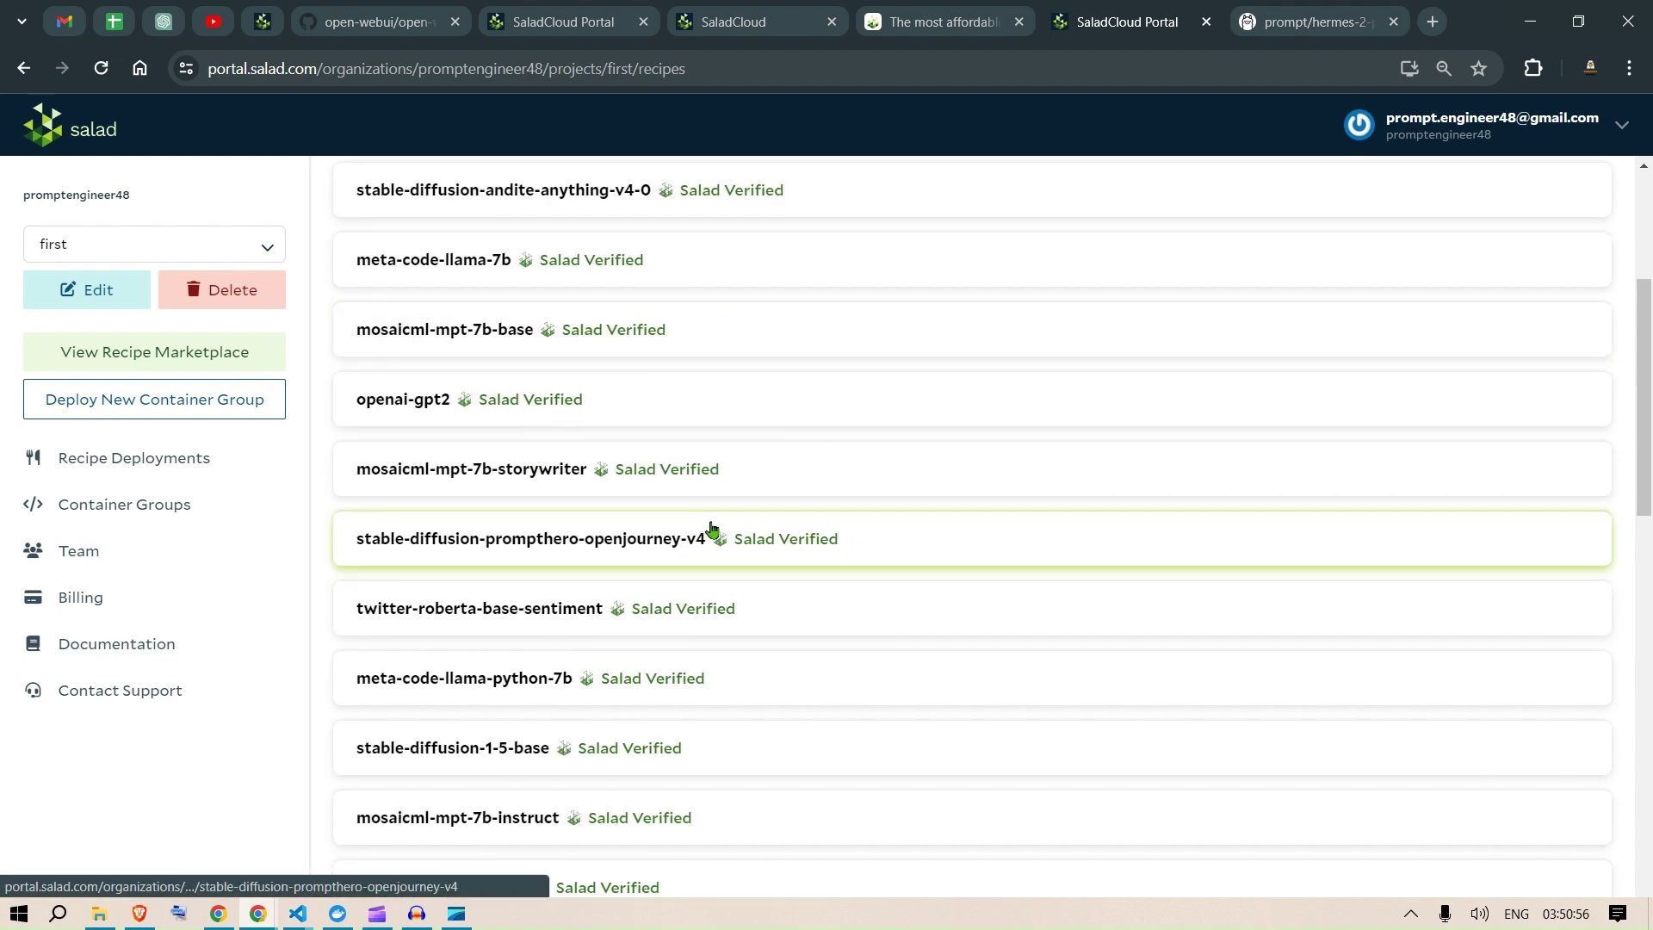
pyautogui.scroll(-1, 749, 524)
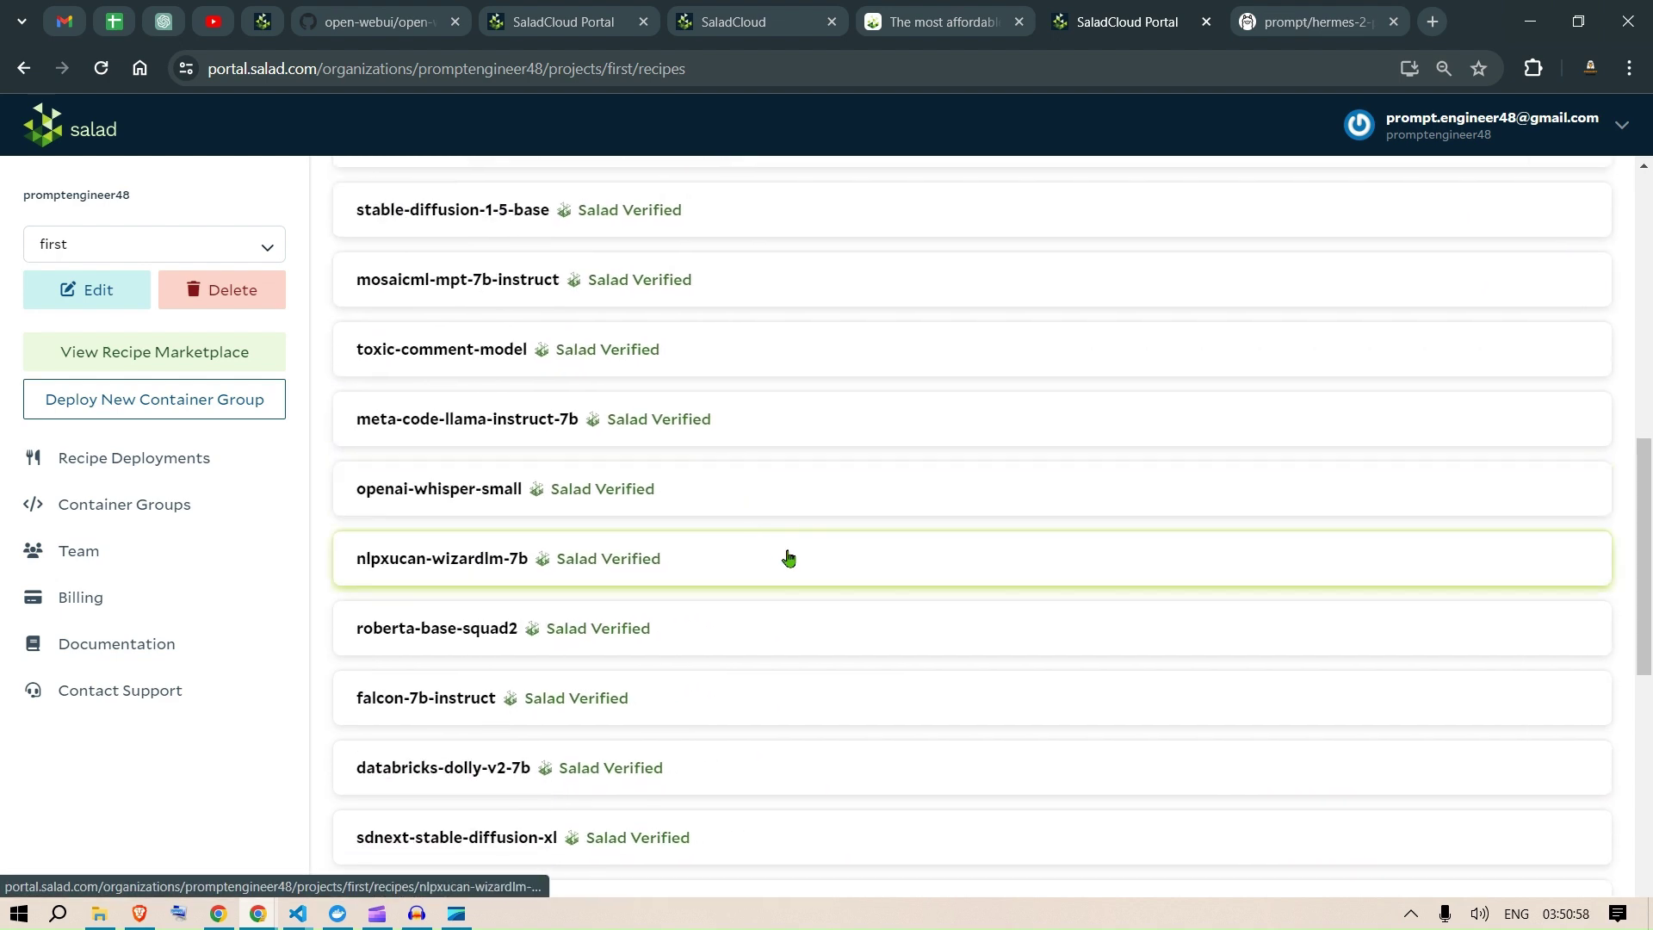
pyautogui.click(451, 712)
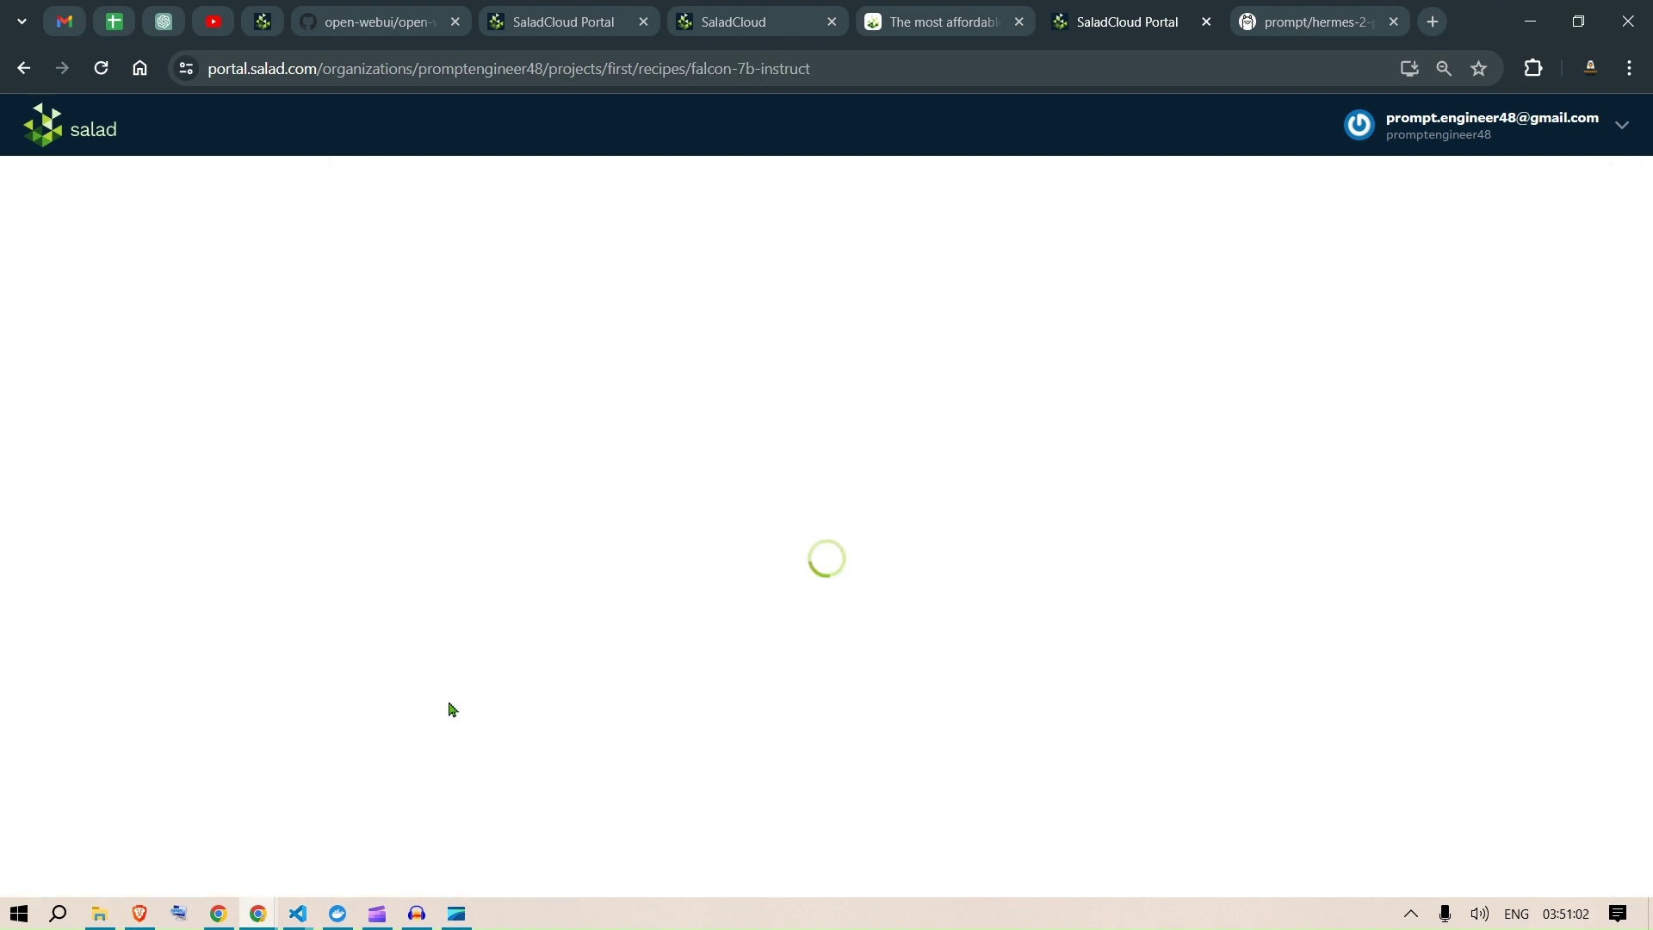
pyautogui.scroll(-10, 893, 572)
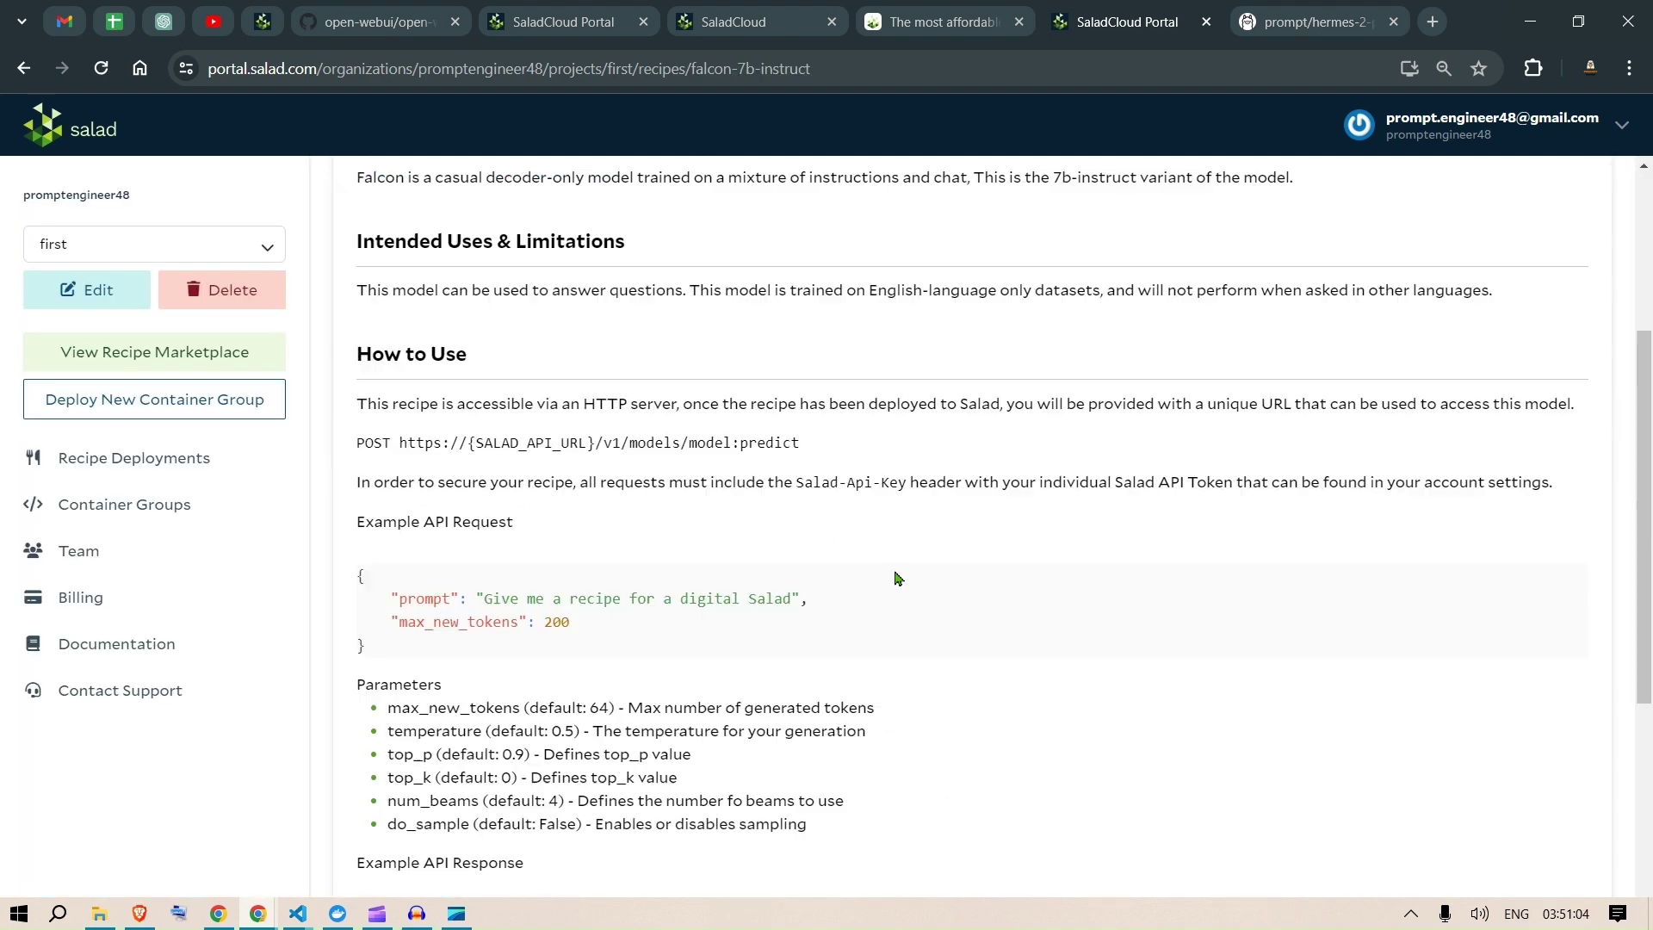
pyautogui.scroll(10, 896, 579)
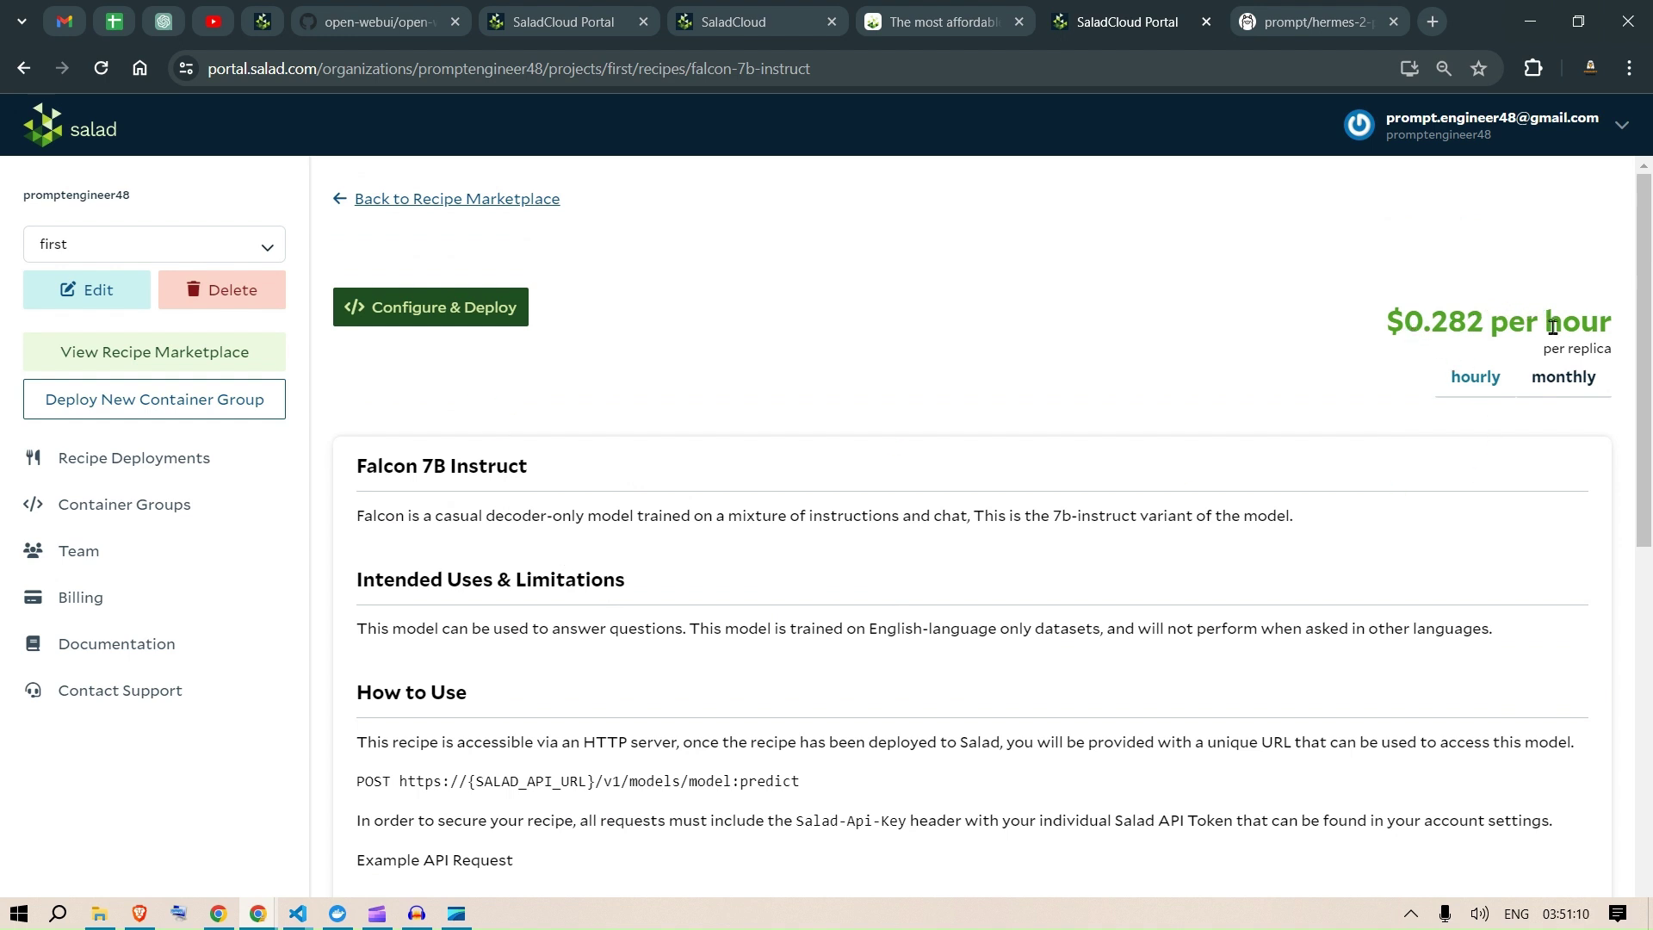
# Step: Configure a falcon-7b-instruct deployment with the suggested Falcon_7B_Instruct name and Replica Count 1
pyautogui.click(412, 319)
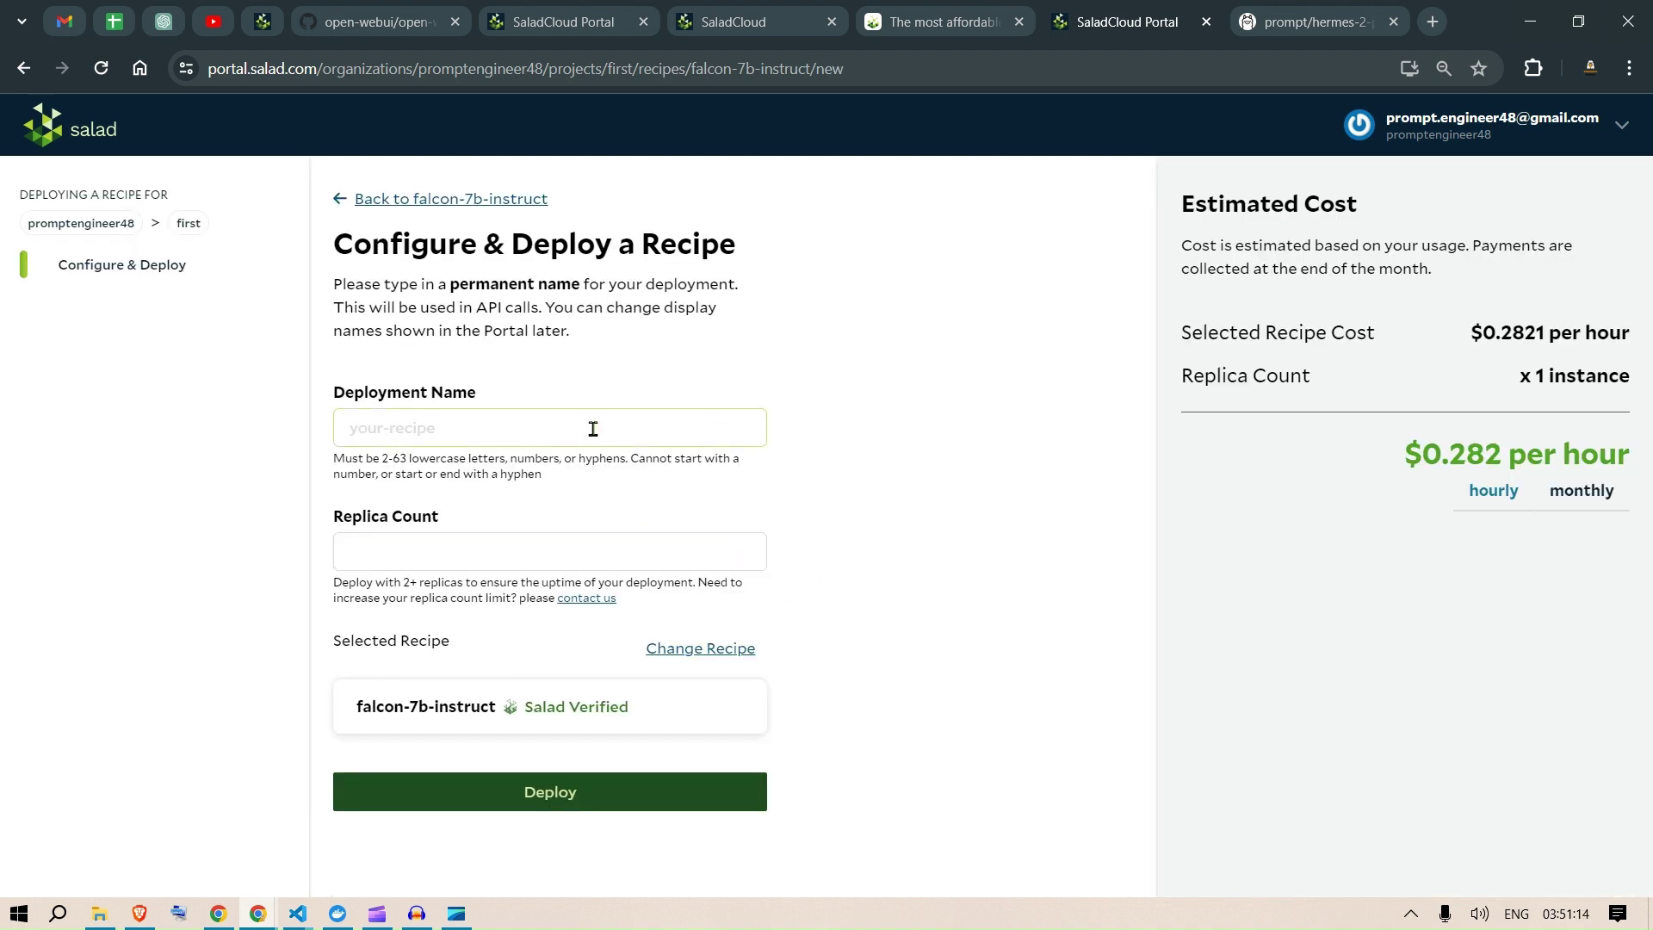
pyautogui.click(592, 428)
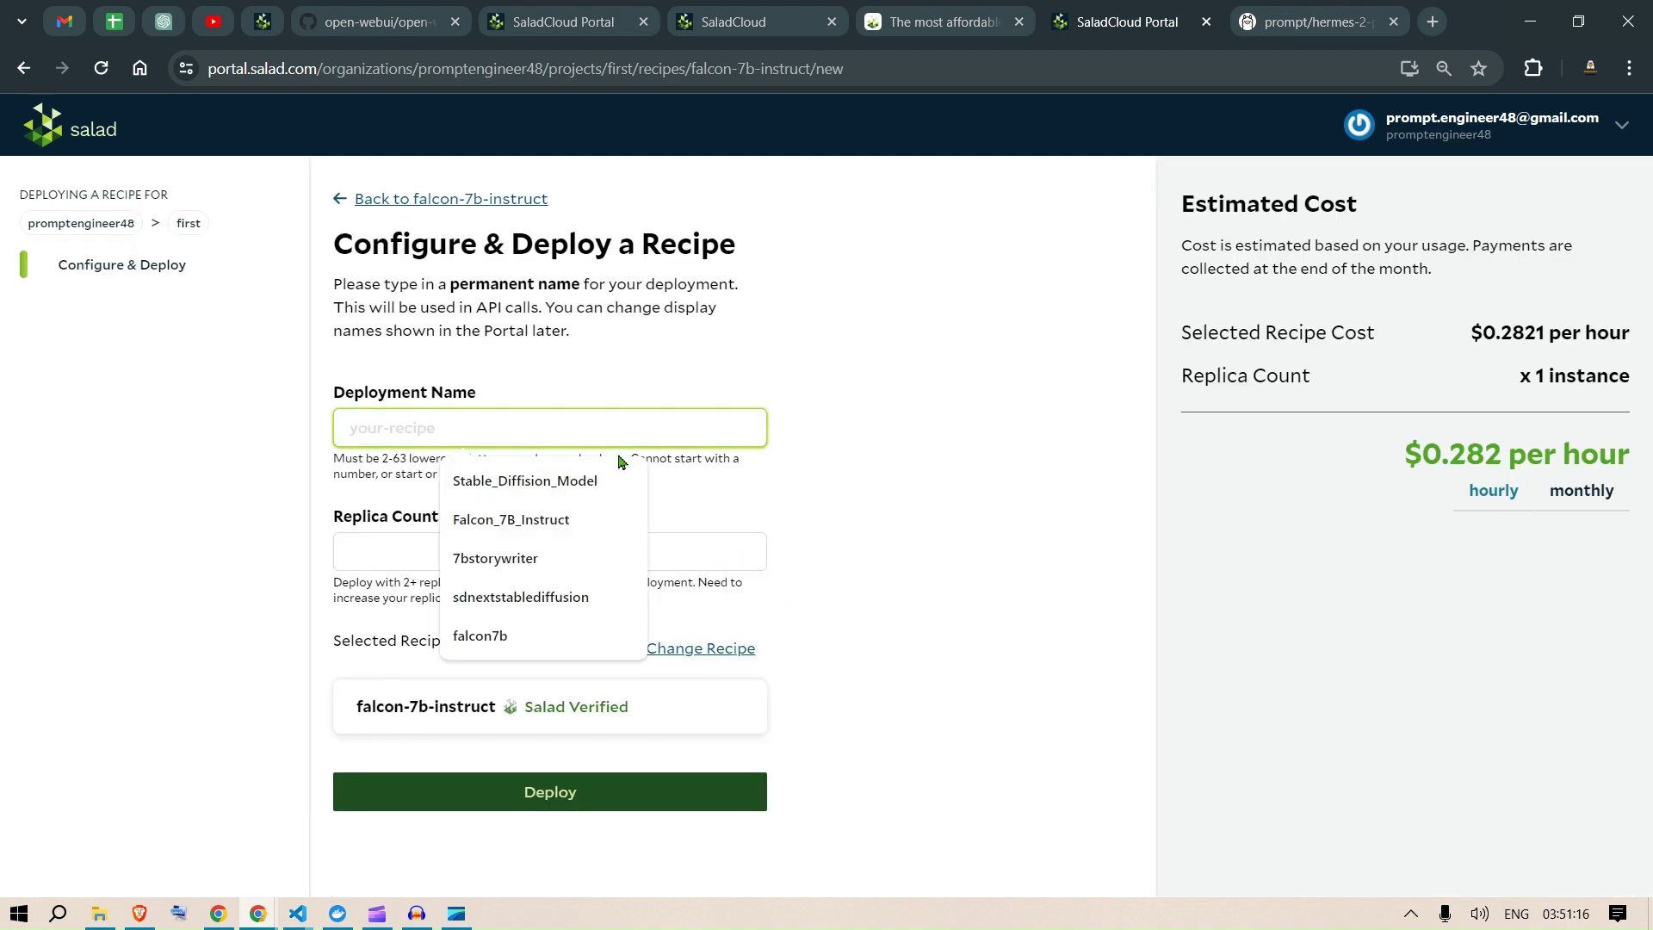
pyautogui.click(514, 521)
pyautogui.click(476, 555)
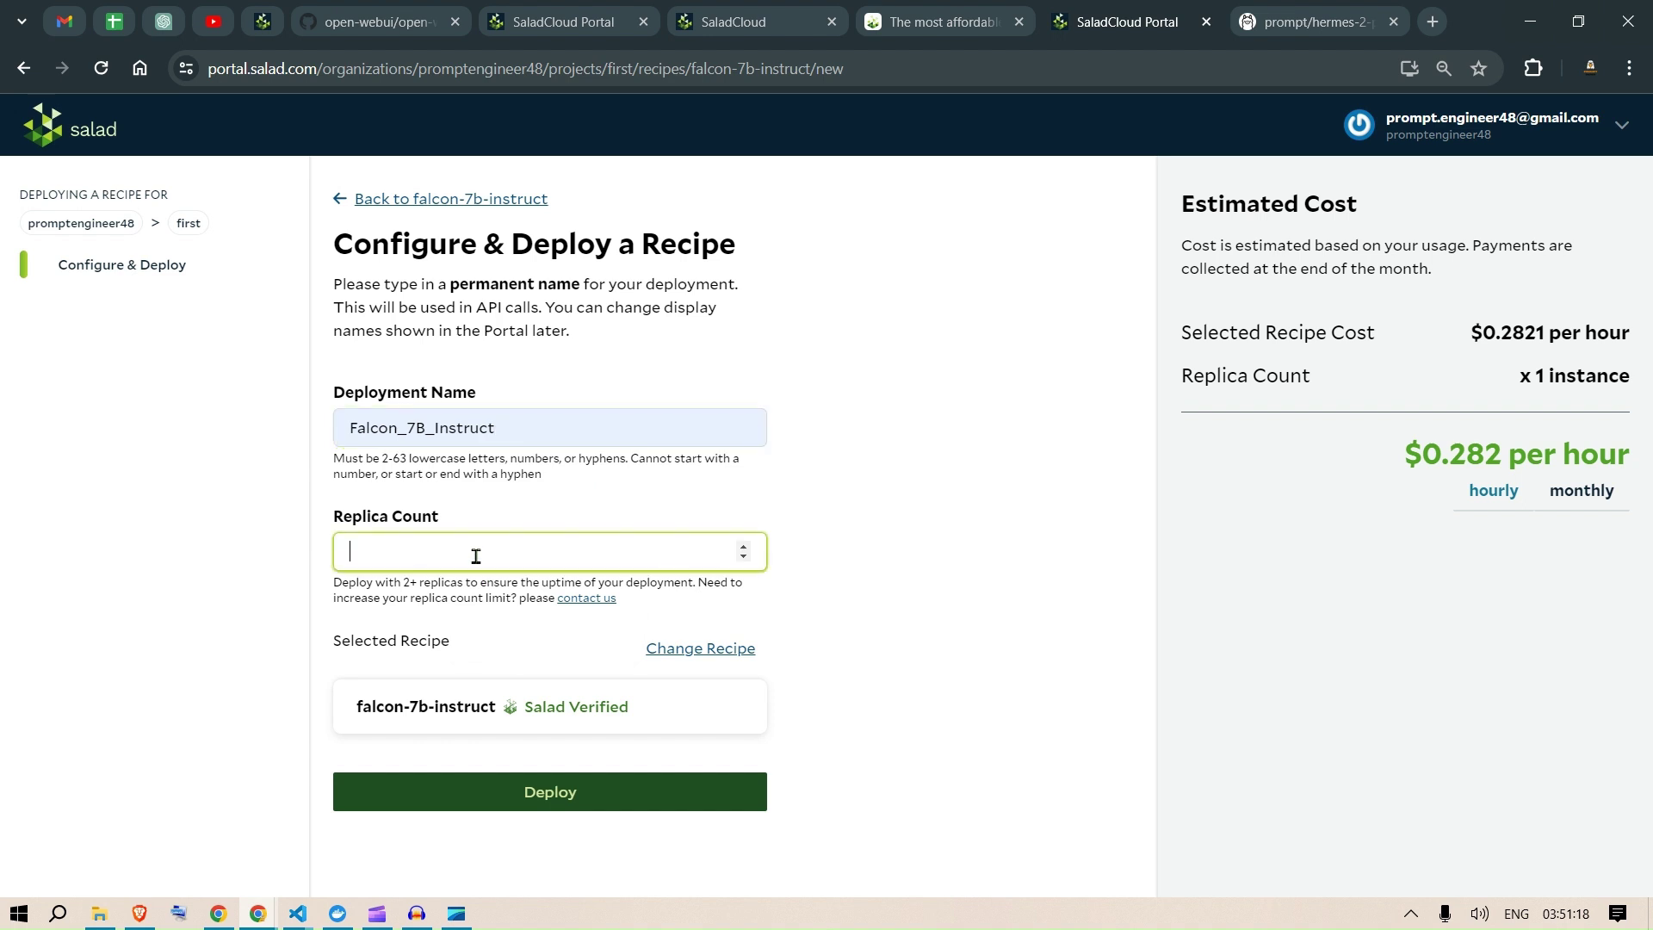
pyautogui.write('1')
pyautogui.press('BackSpace')
pyautogui.write('2')
pyautogui.press('BackSpace')
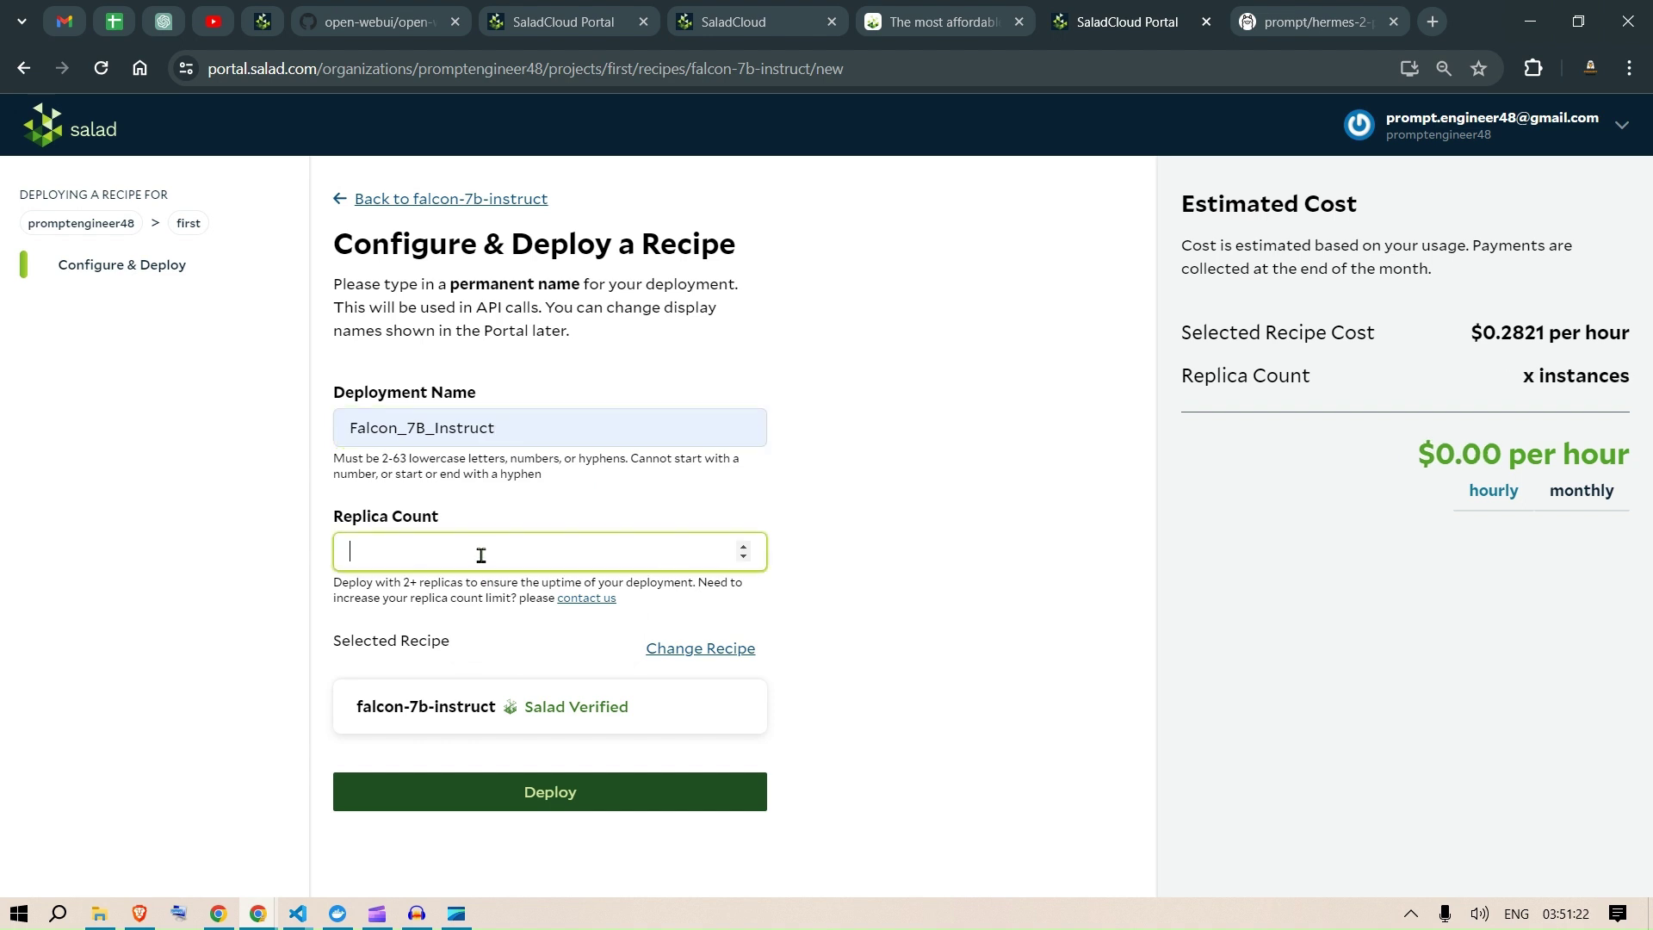
pyautogui.write('1')
pyautogui.click(868, 547)
# Step: Replace the rejected name with 'falcon' and deploy the recipe
pyautogui.click(530, 801)
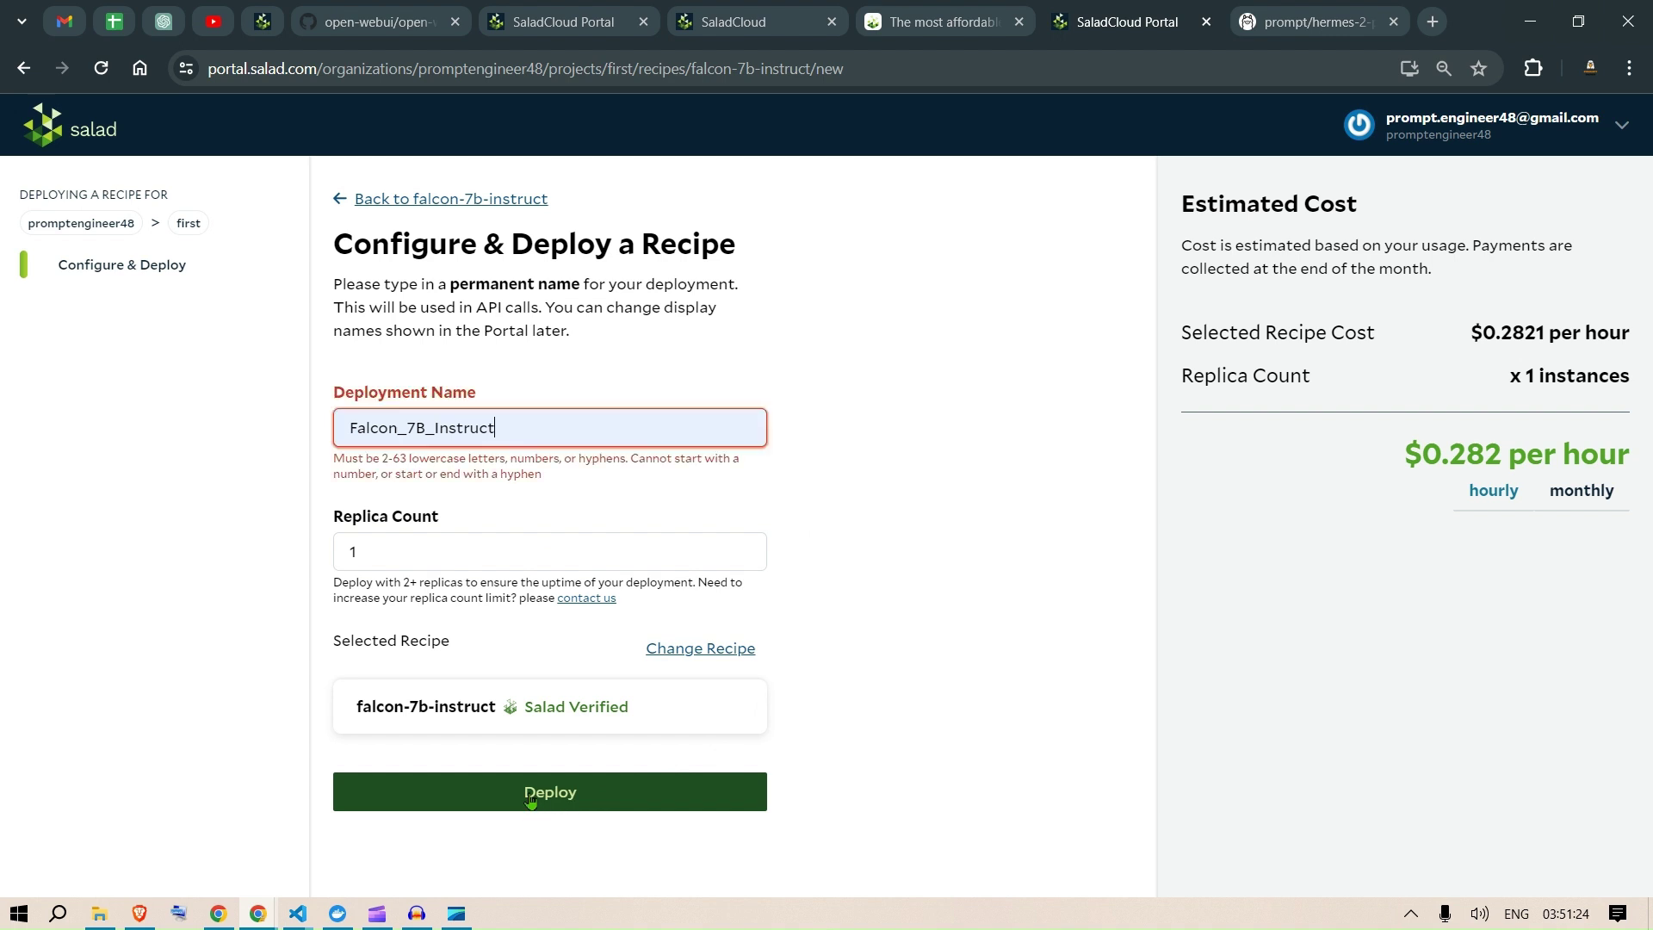
pyautogui.moveTo(520, 427); pyautogui.dragTo(191, 392)
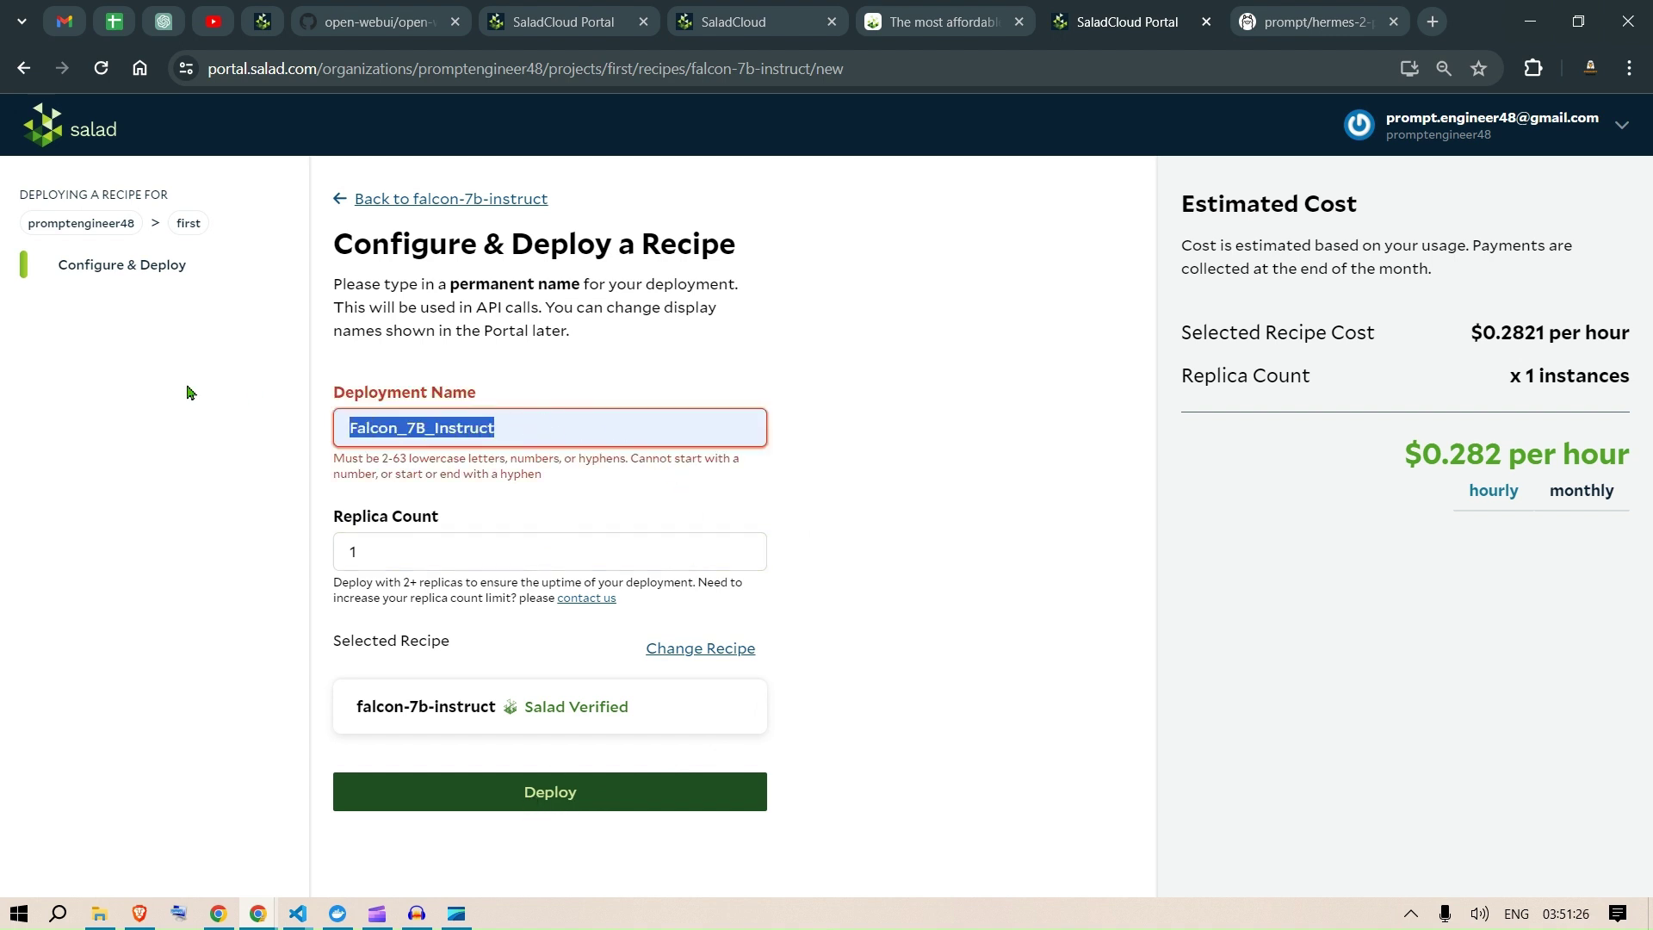
pyautogui.write('fa')
pyautogui.press('BackSpace')
pyautogui.write('a')
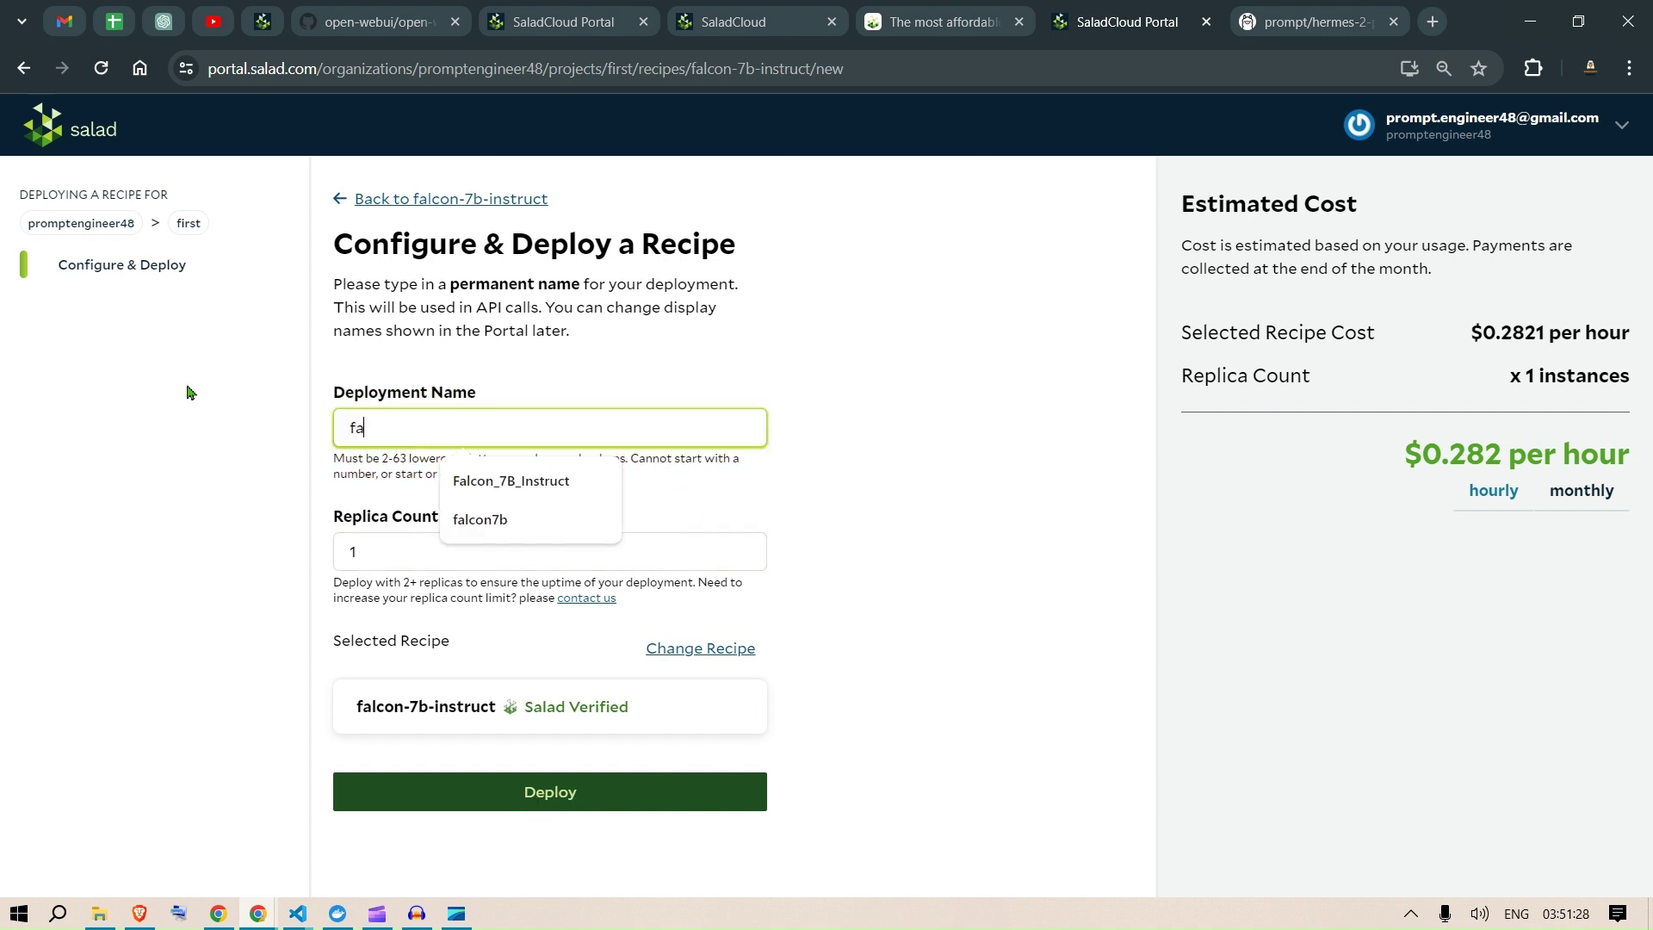
pyautogui.write('lcom')
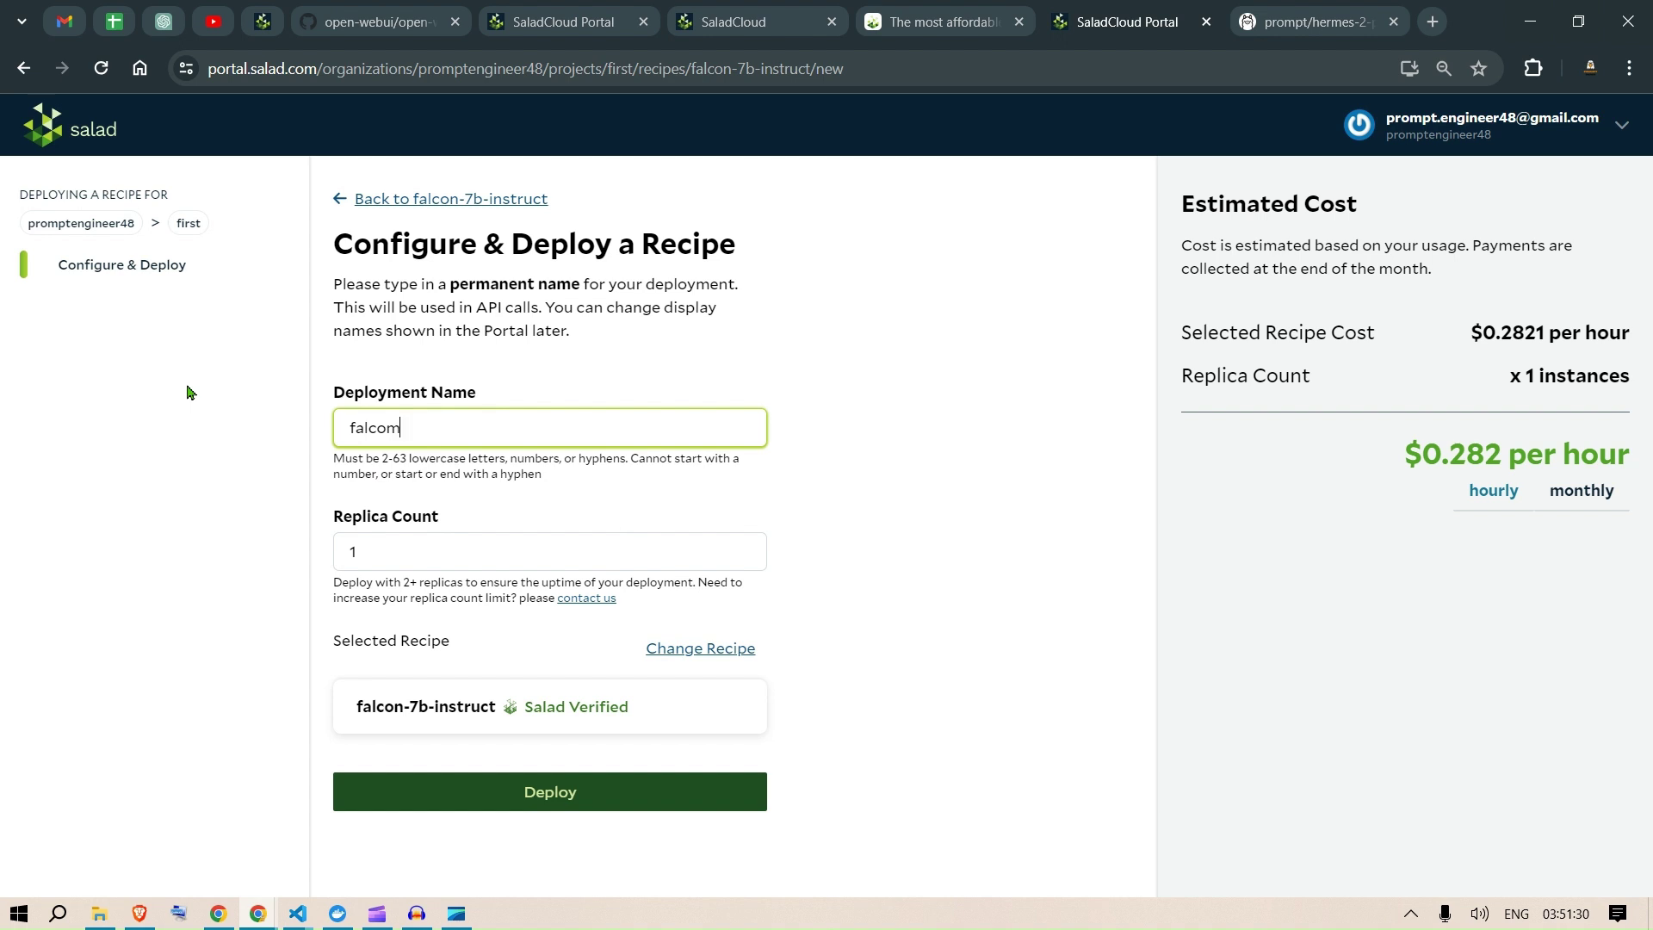
pyautogui.press('BackSpace')
pyautogui.click(1054, 649)
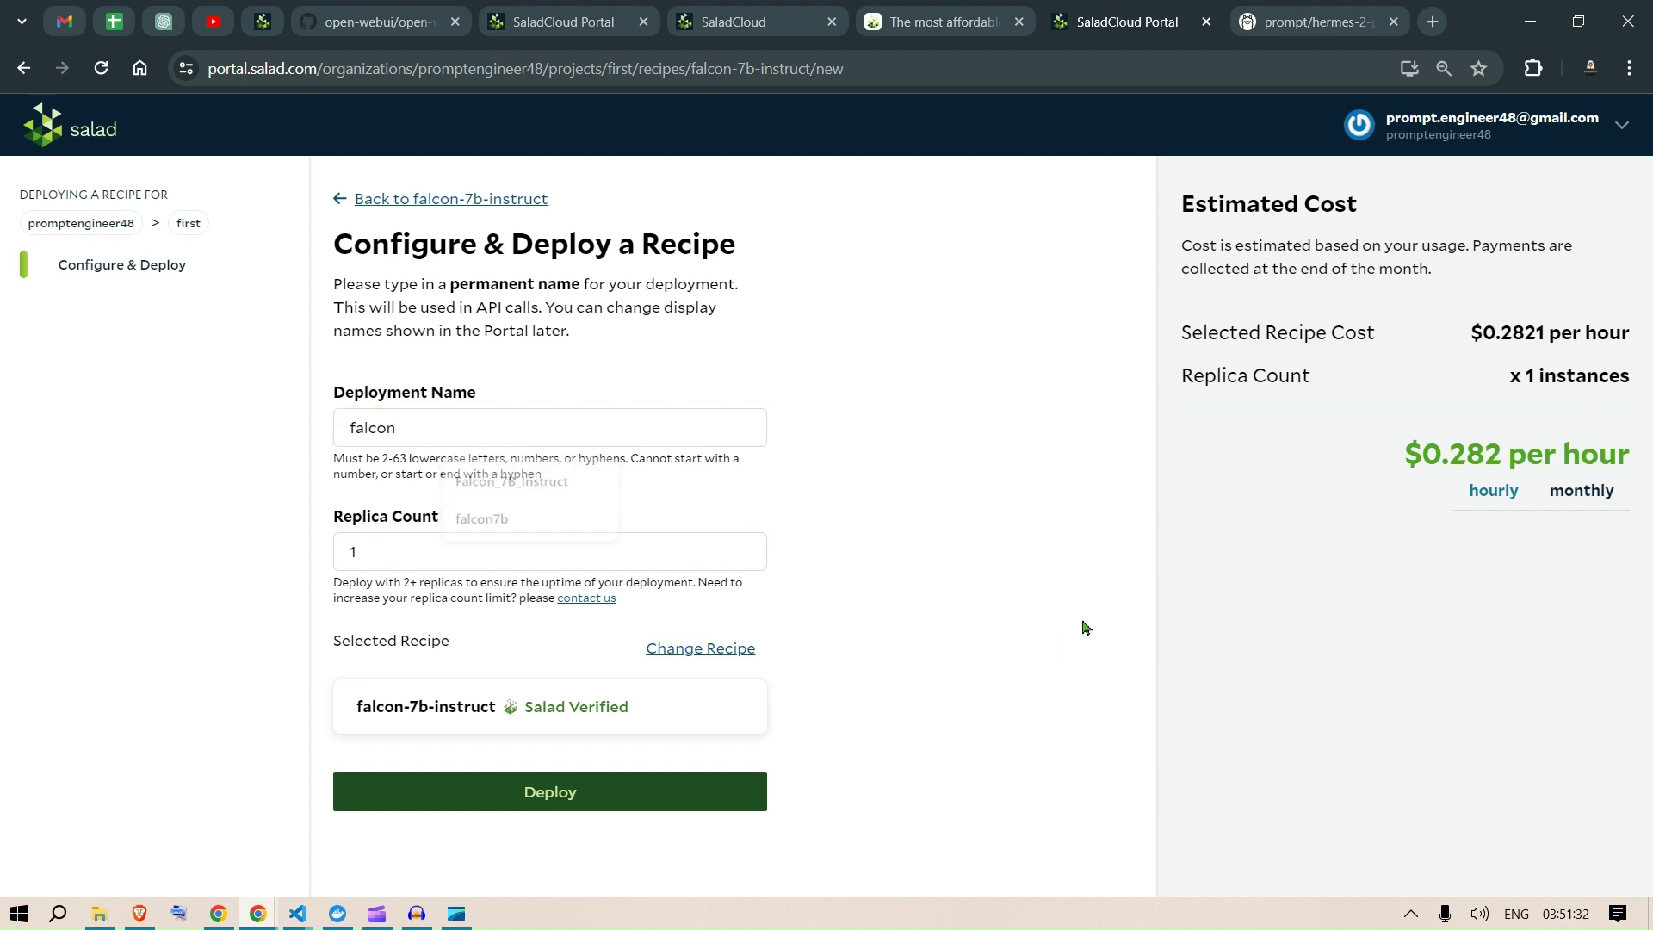
pyautogui.click(510, 791)
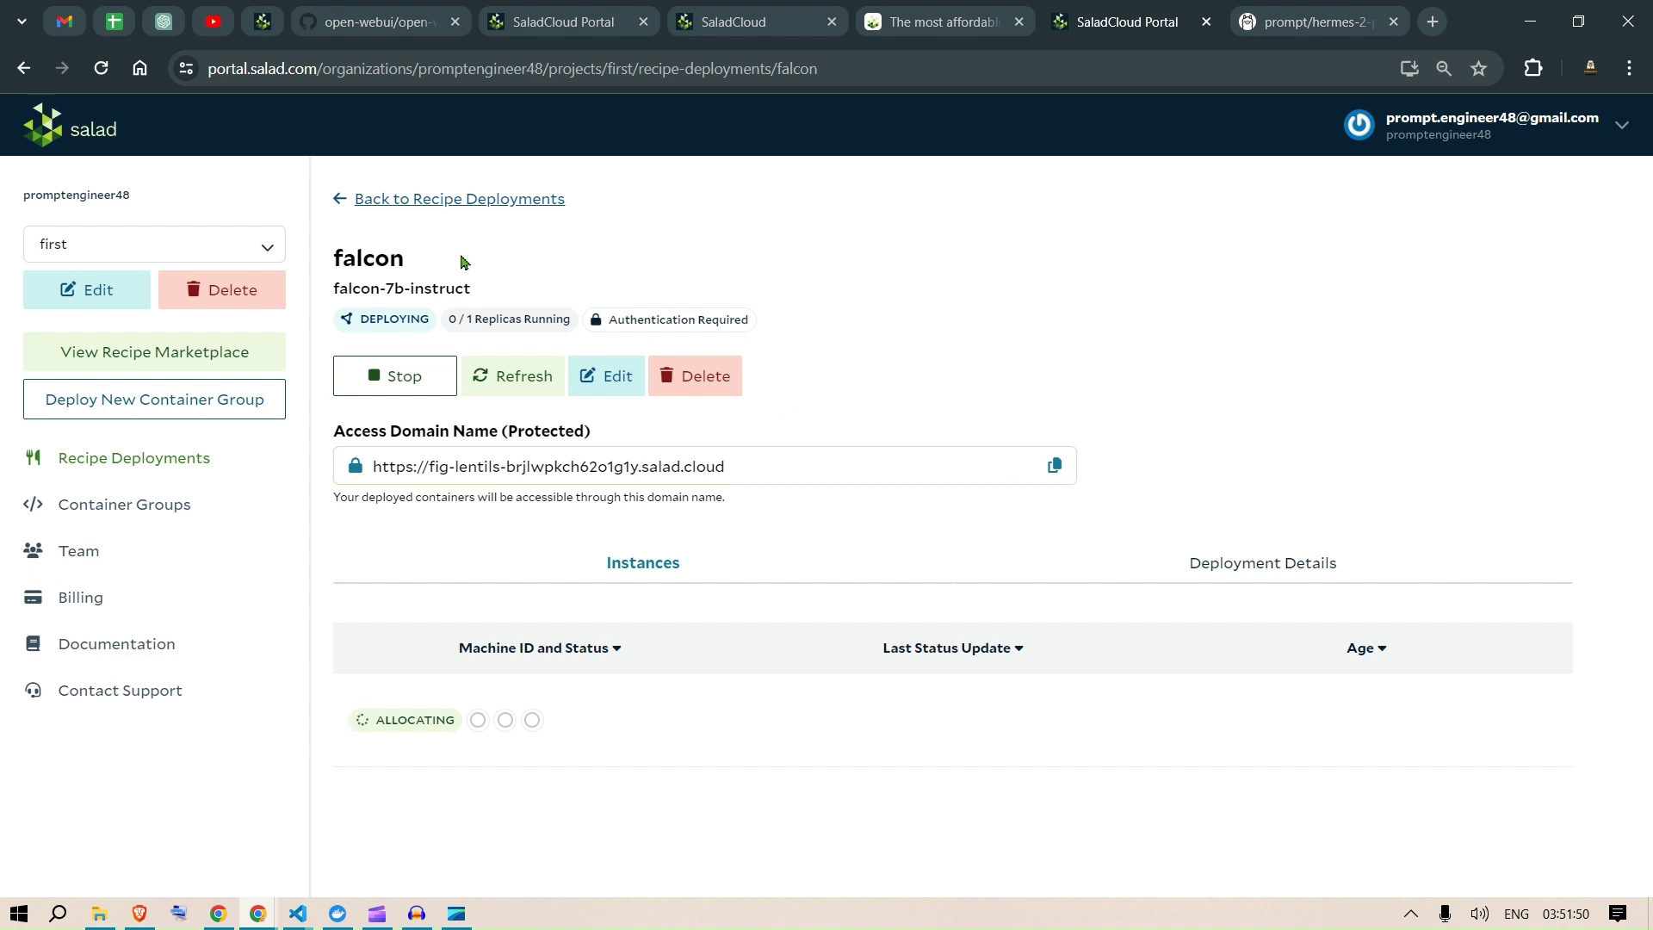
# Step: Return to the Recipe Deployments list showing falcon deploying and sdnextstablediffusion stopped
pyautogui.click(340, 199)
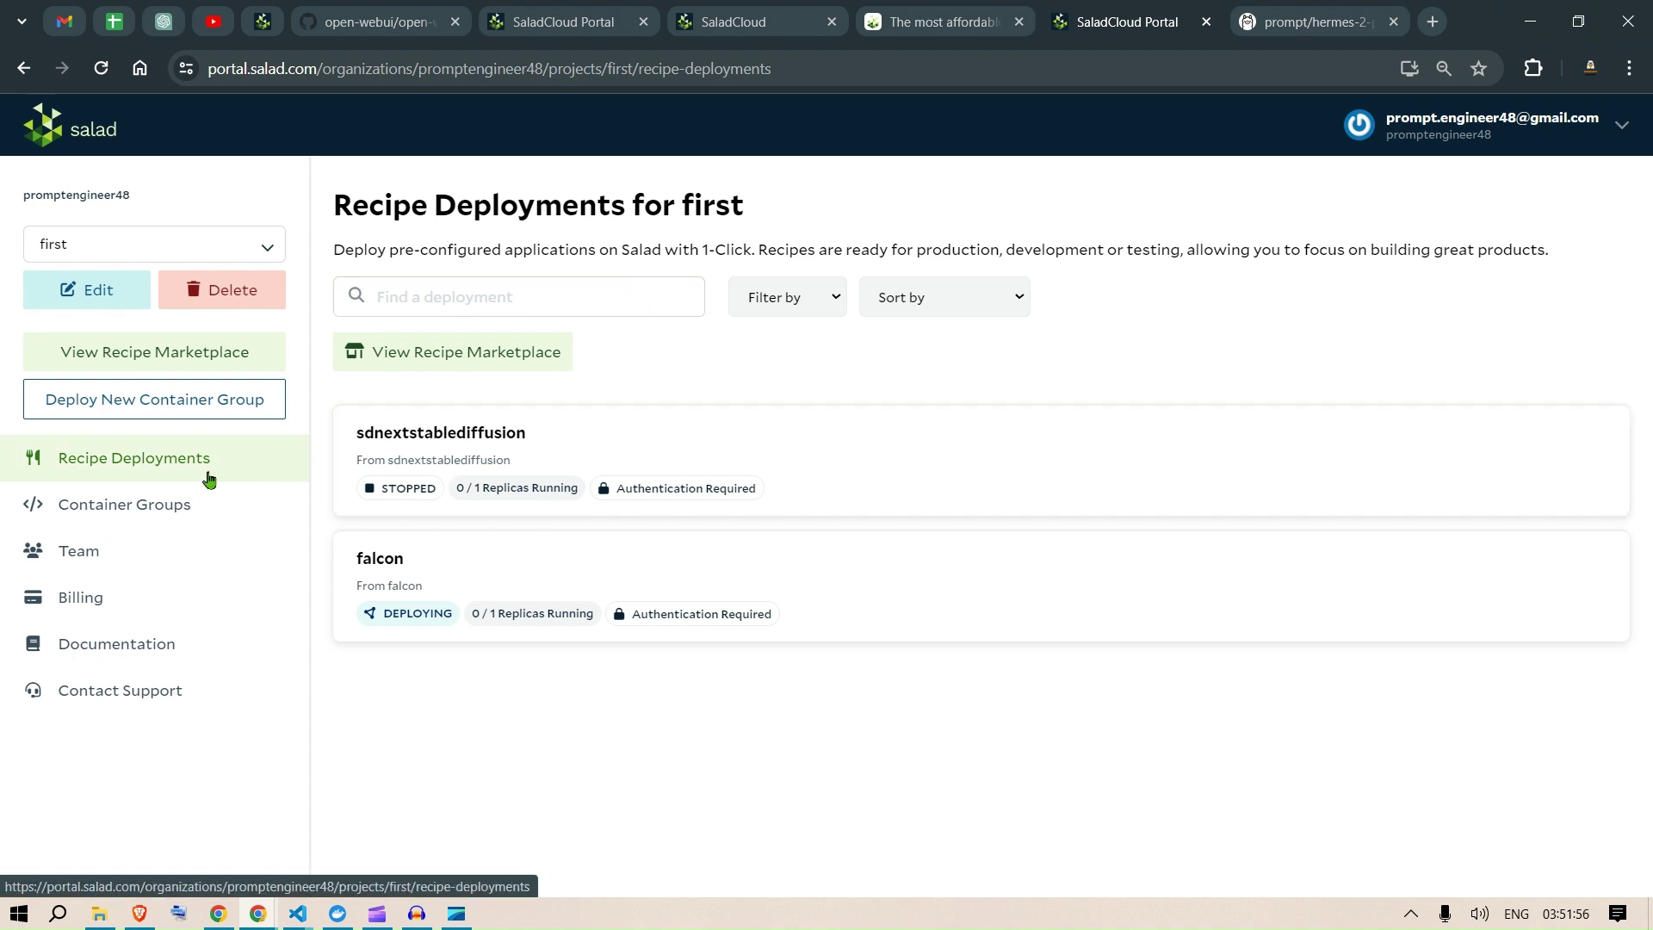
# Step: Start a new container group deployment and enter ollamayoutube as its name
pyautogui.click(170, 415)
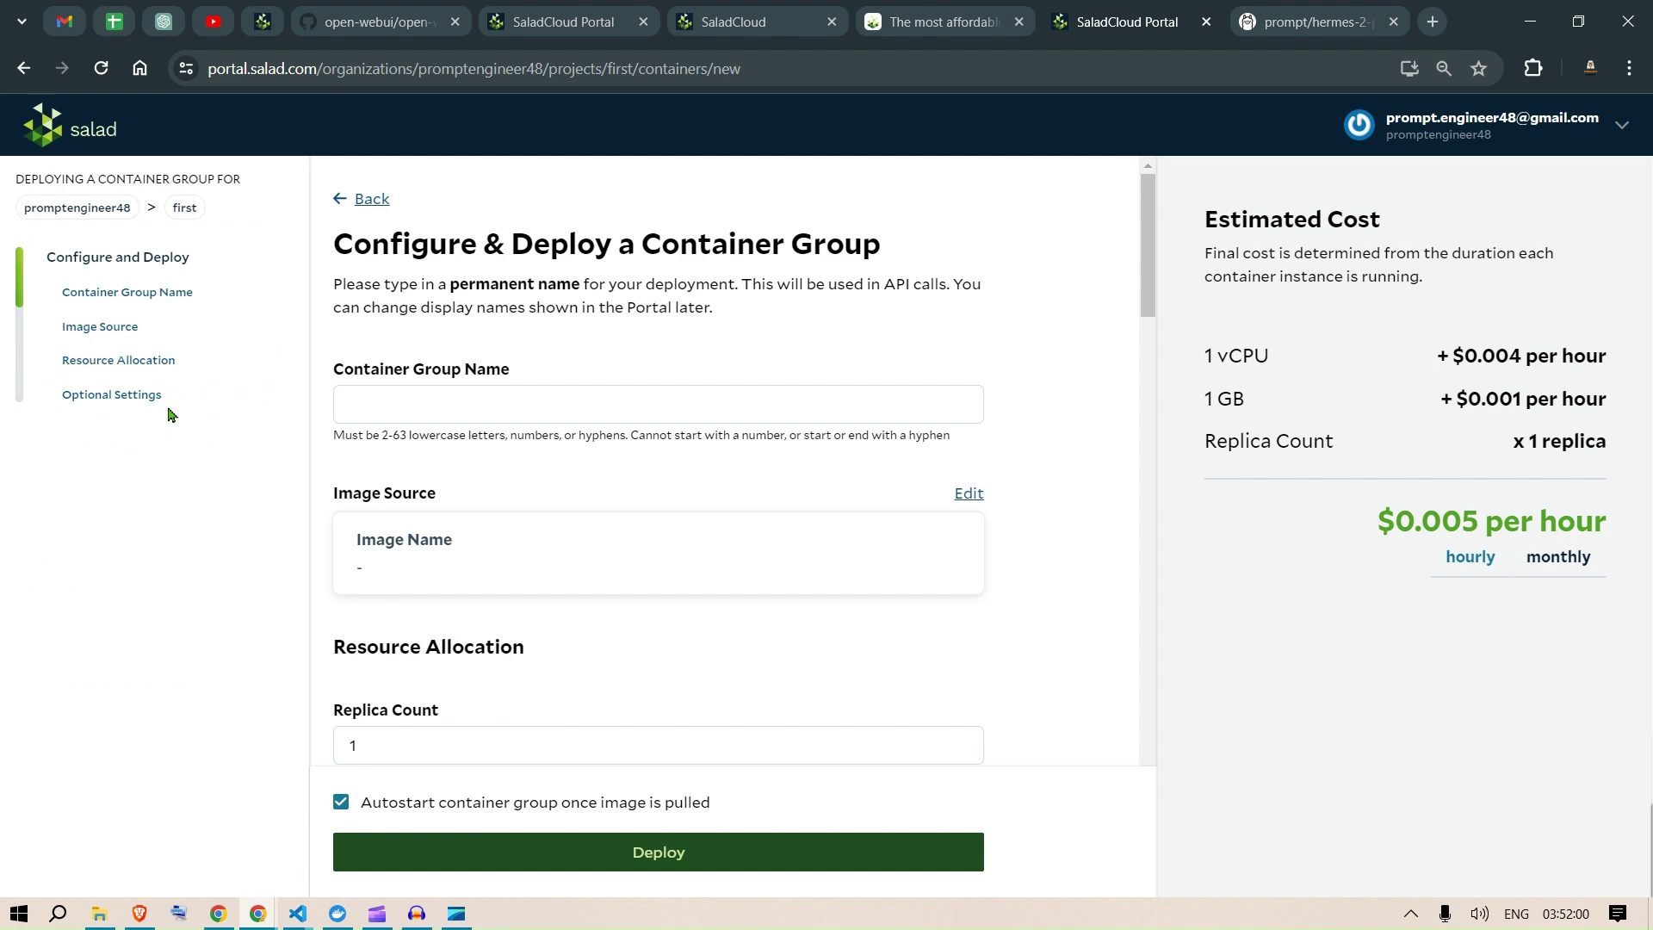
pyautogui.scroll(-6, 720, 565)
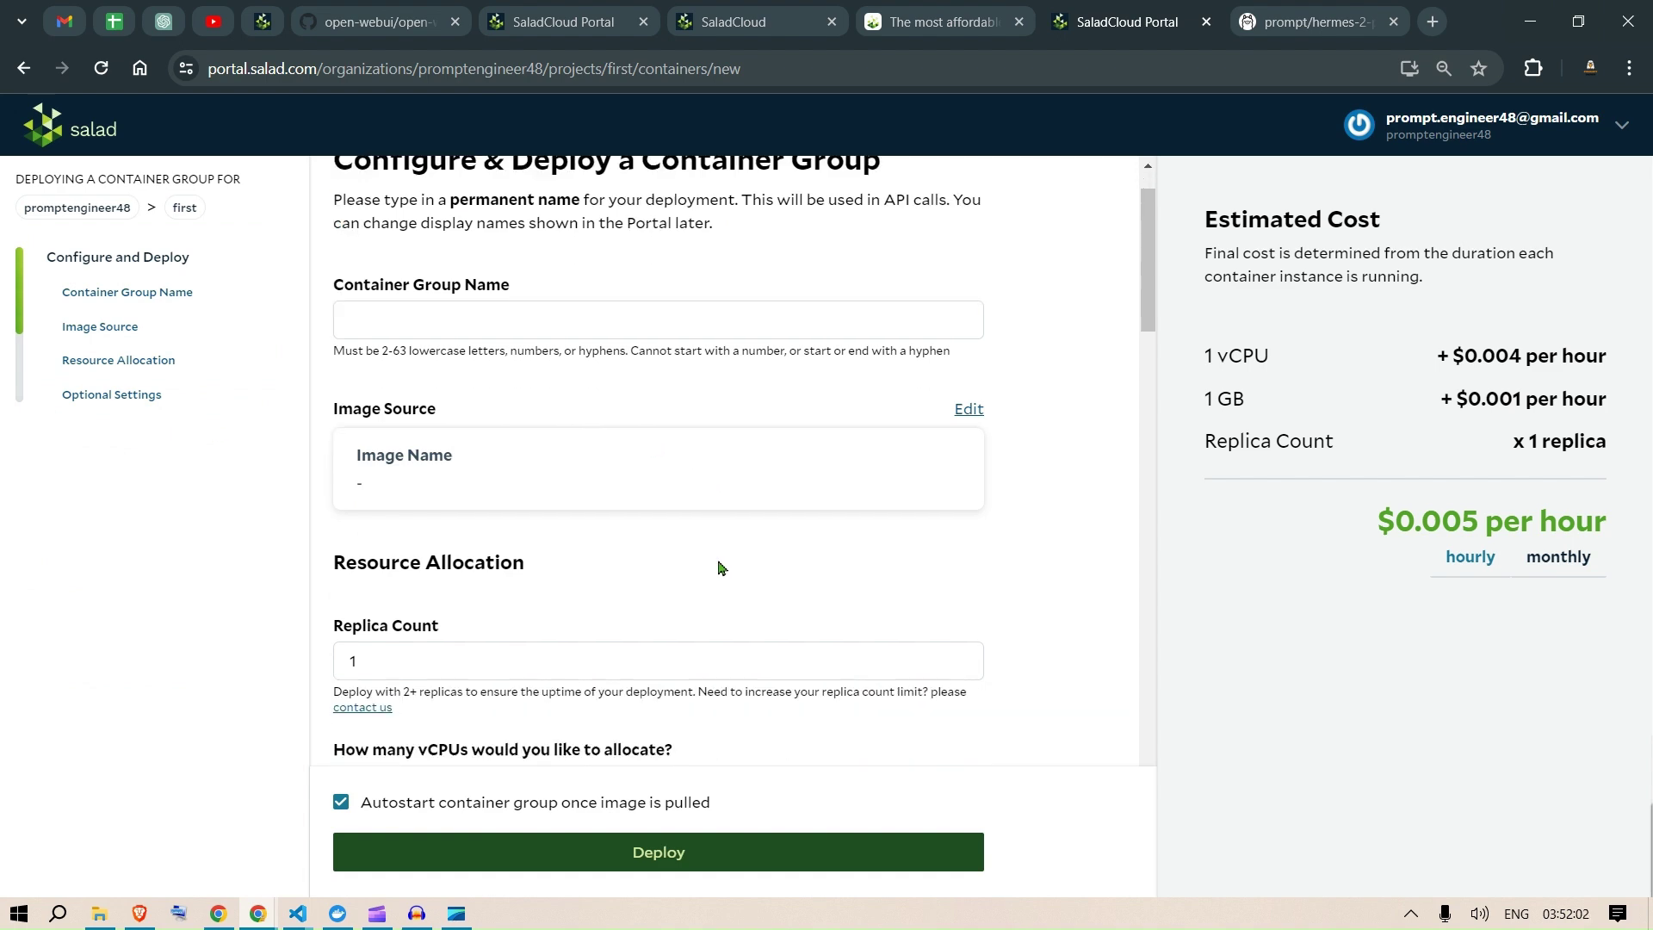
pyautogui.scroll(6, 816, 523)
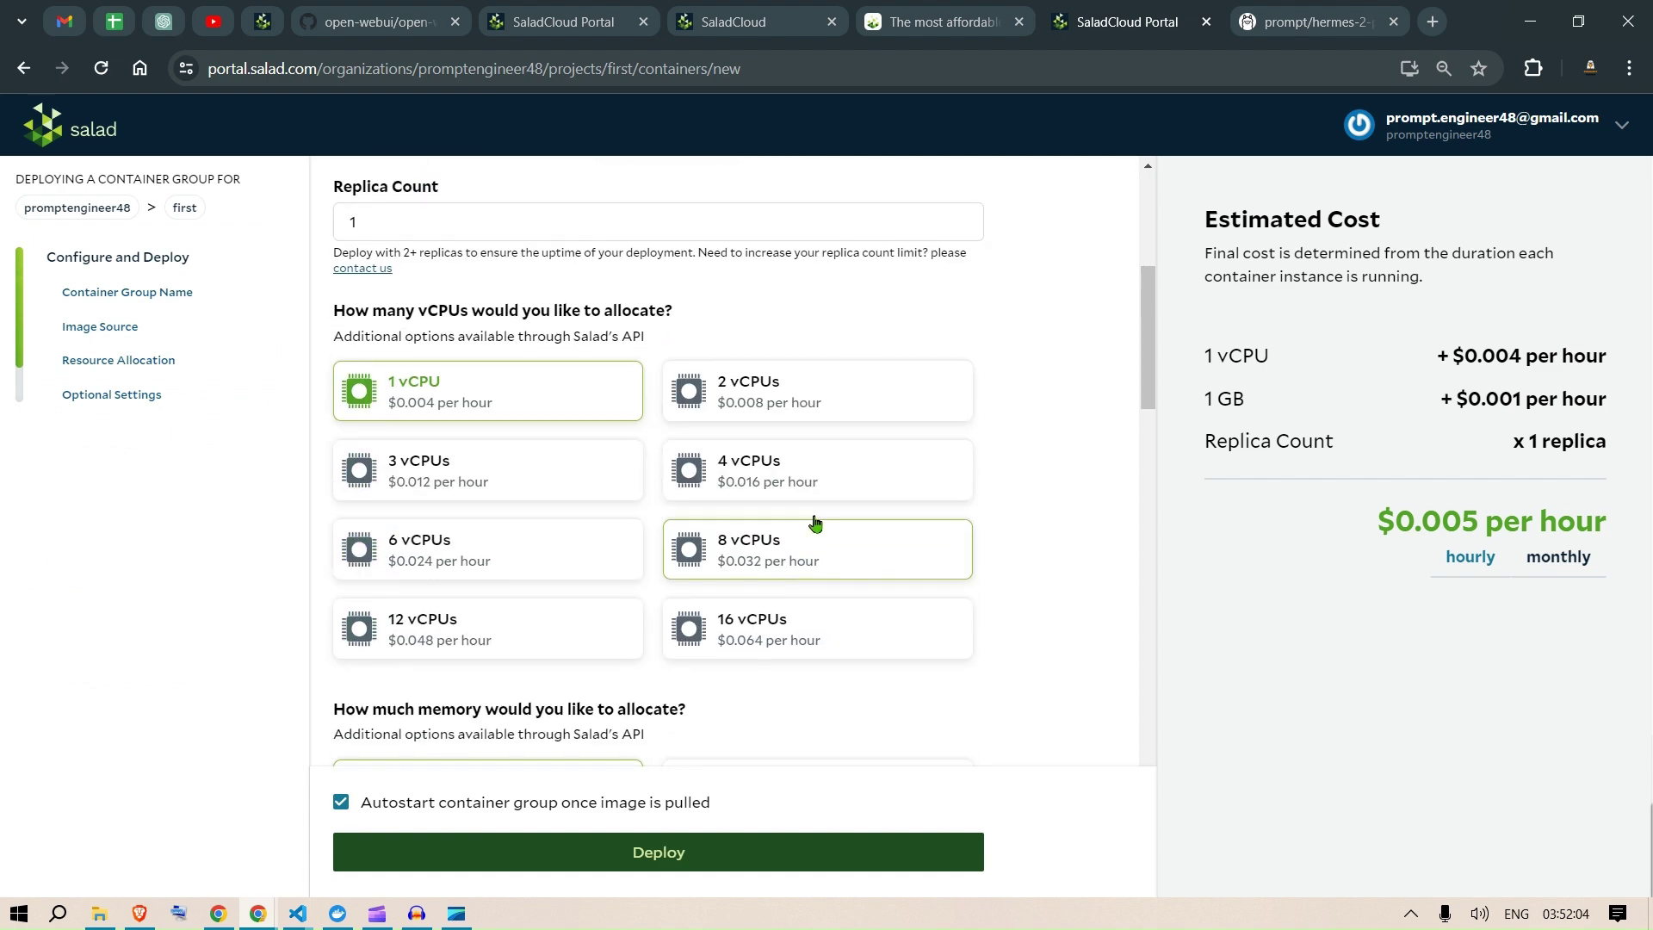
pyautogui.click(702, 404)
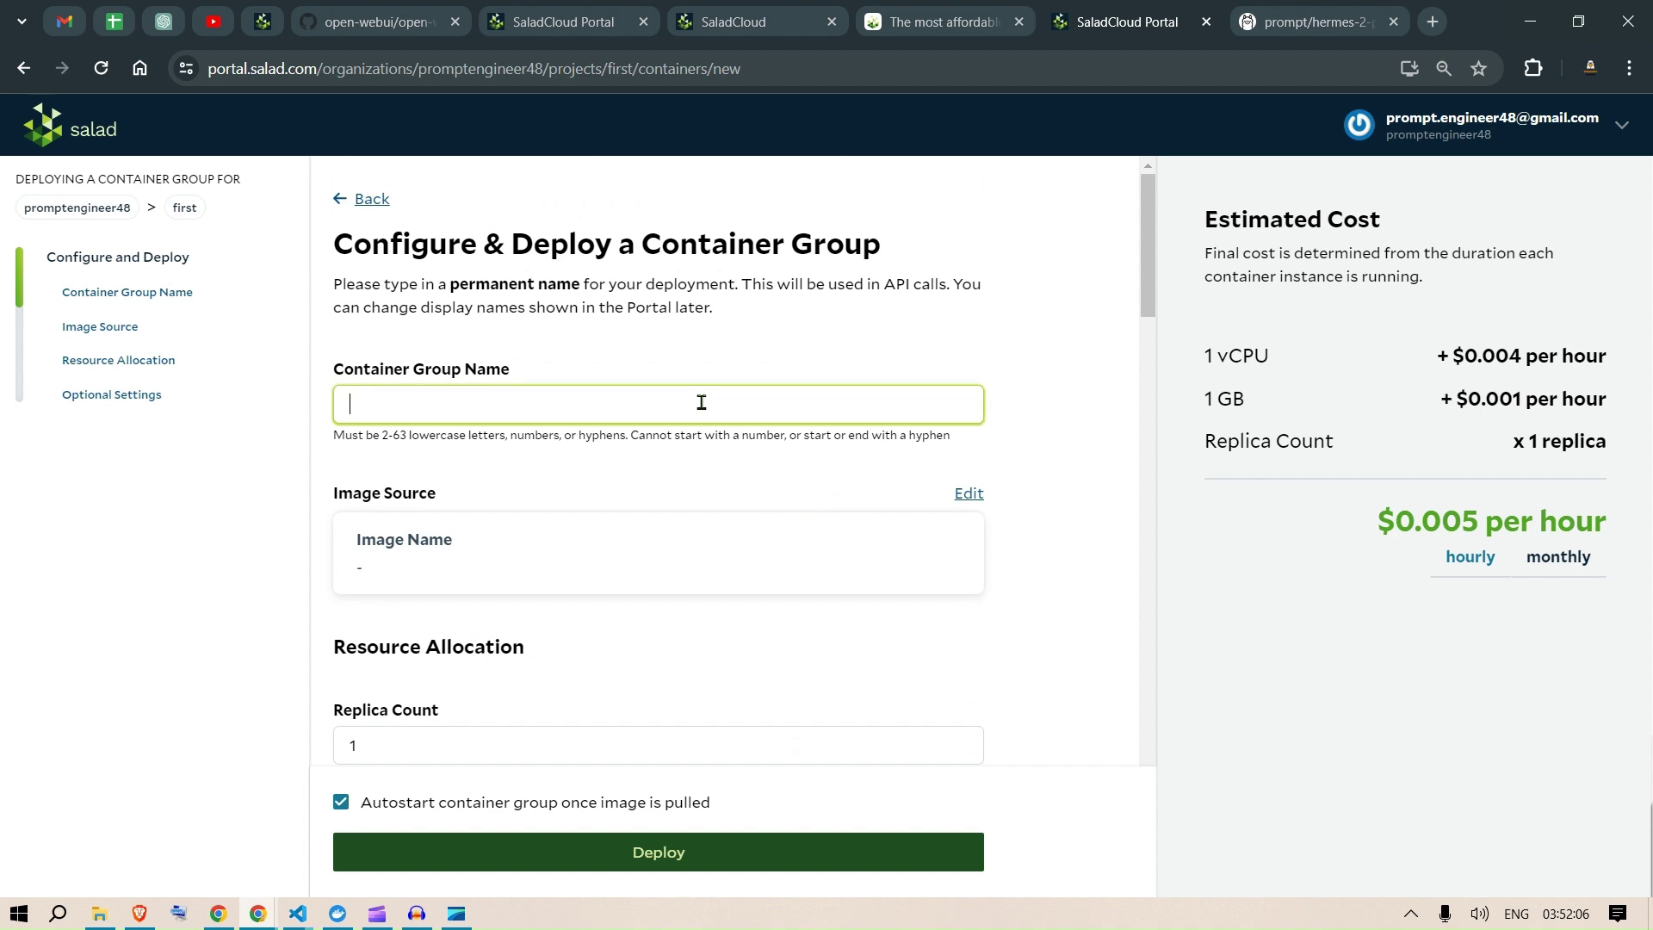
pyautogui.write('ollamayoutube')
pyautogui.click(1086, 499)
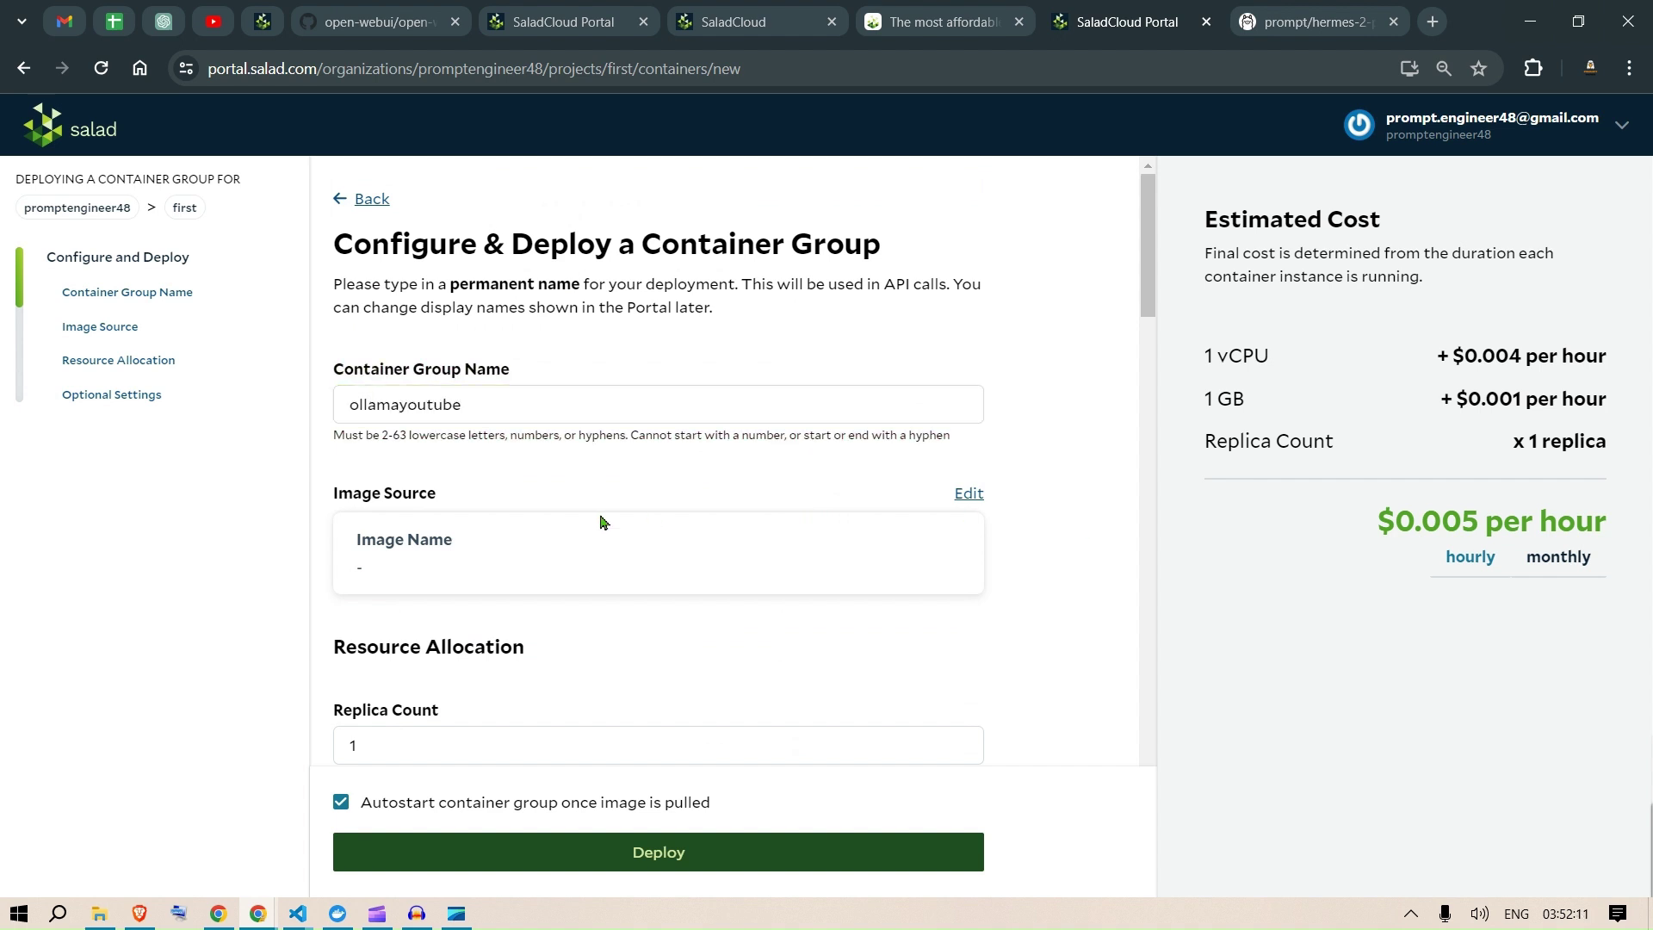
# Step: Choose ollama/ollama:latest as the image source, bringing the estimate to $0.005 per hour
pyautogui.click(968, 496)
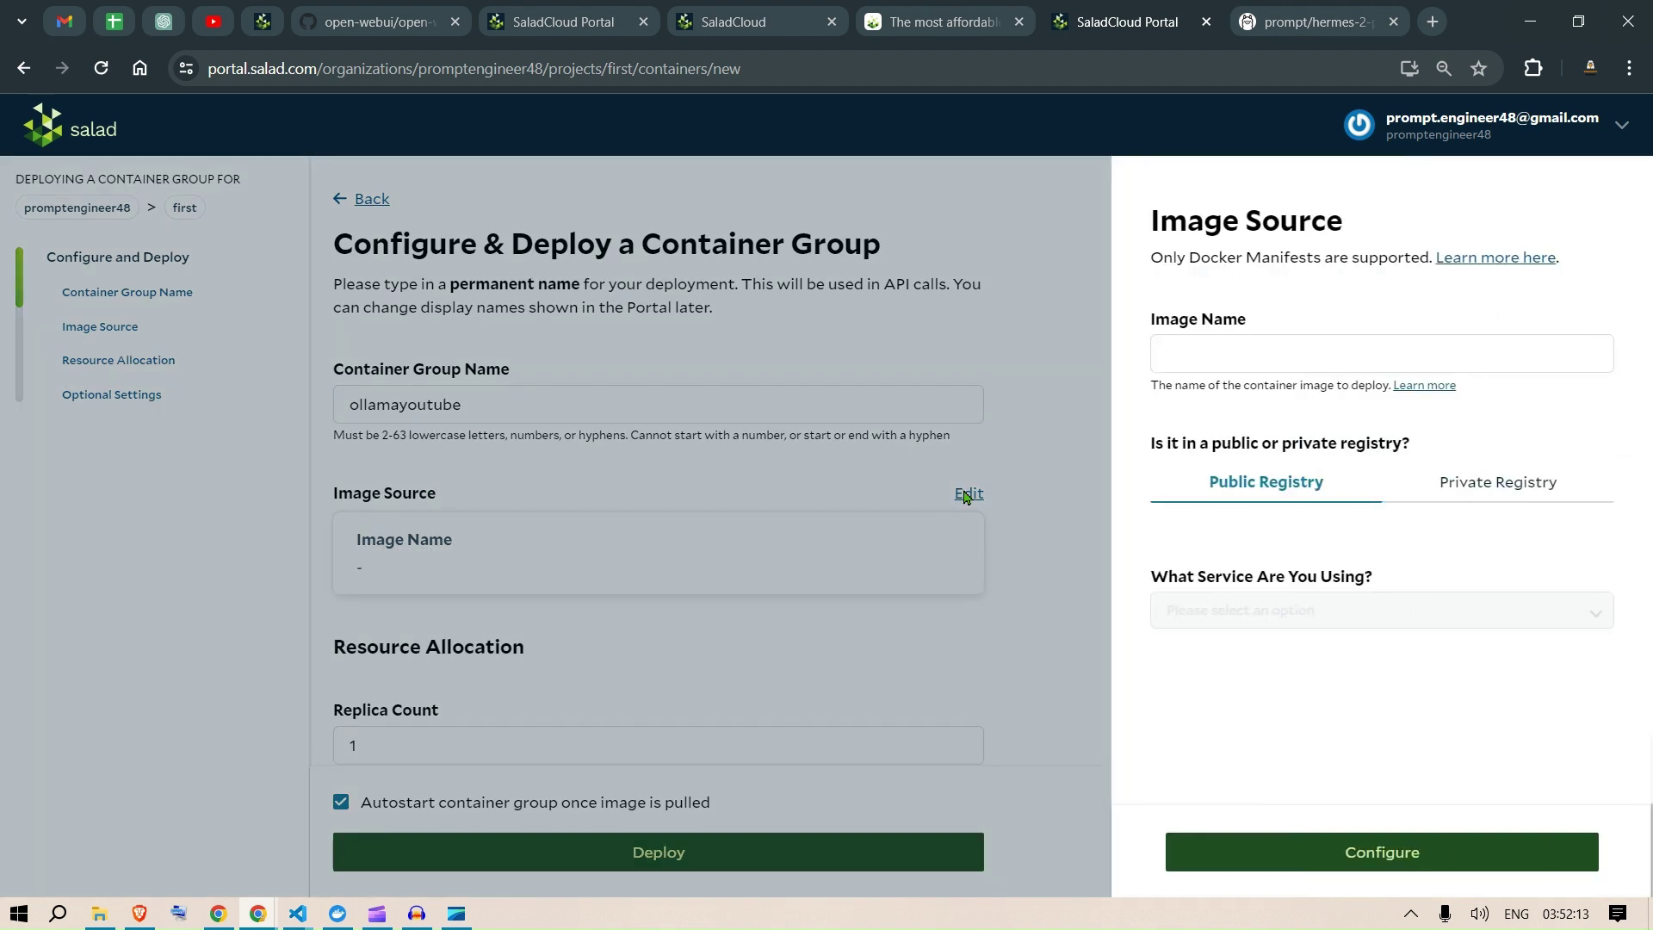
pyautogui.click(1269, 354)
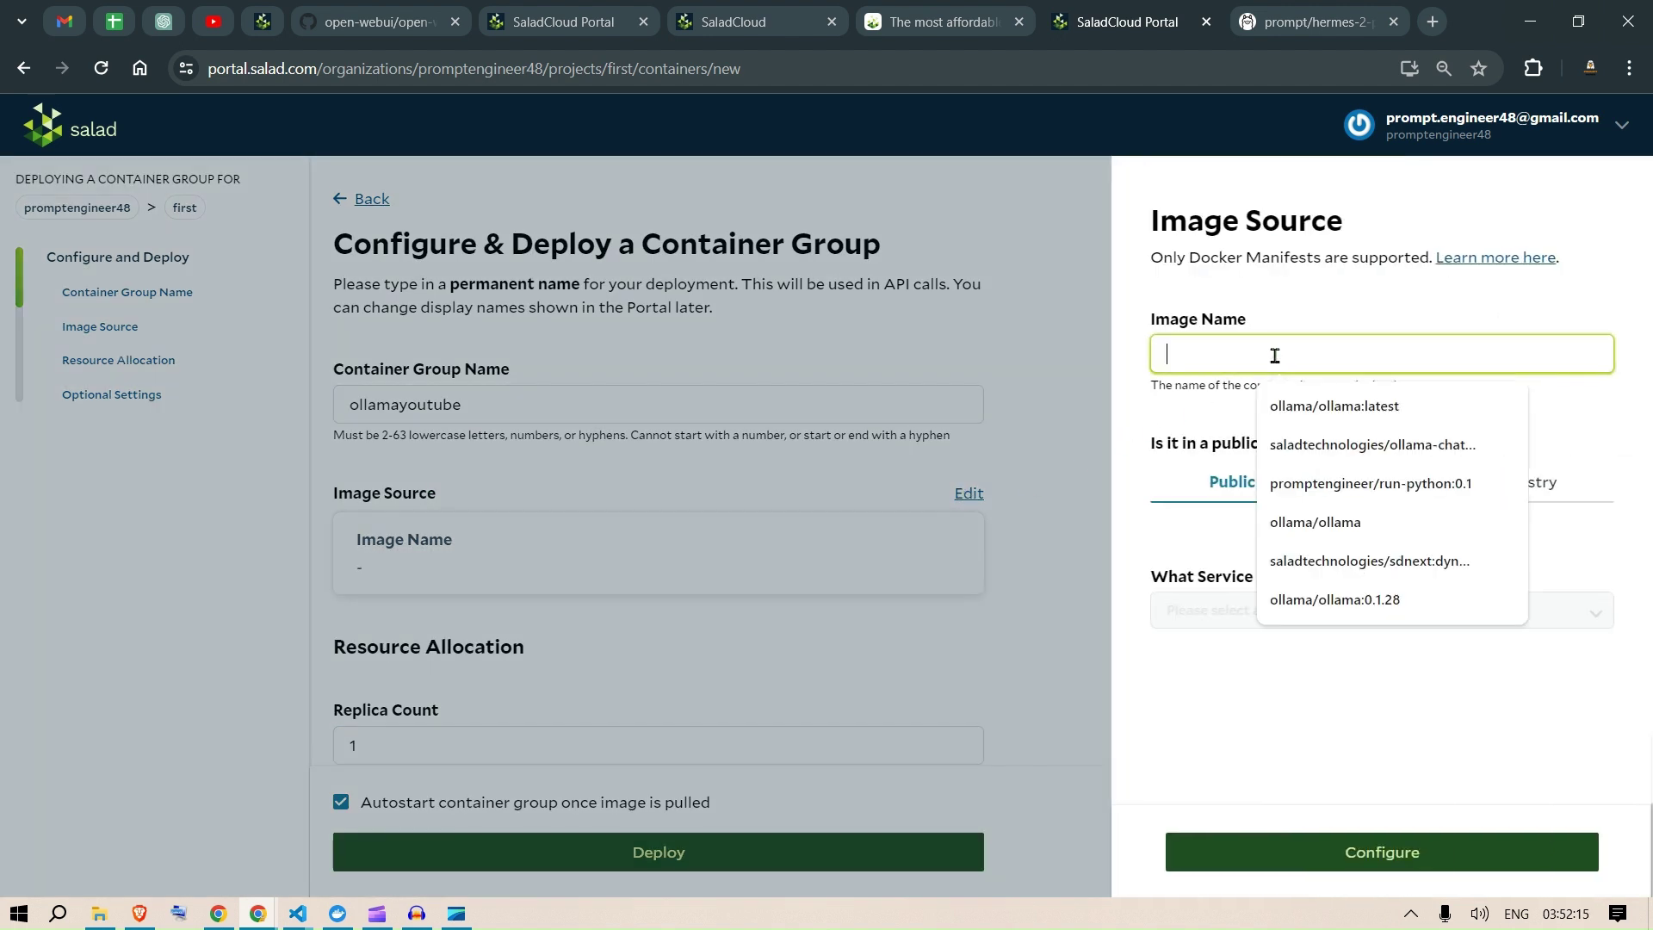
pyautogui.click(1377, 408)
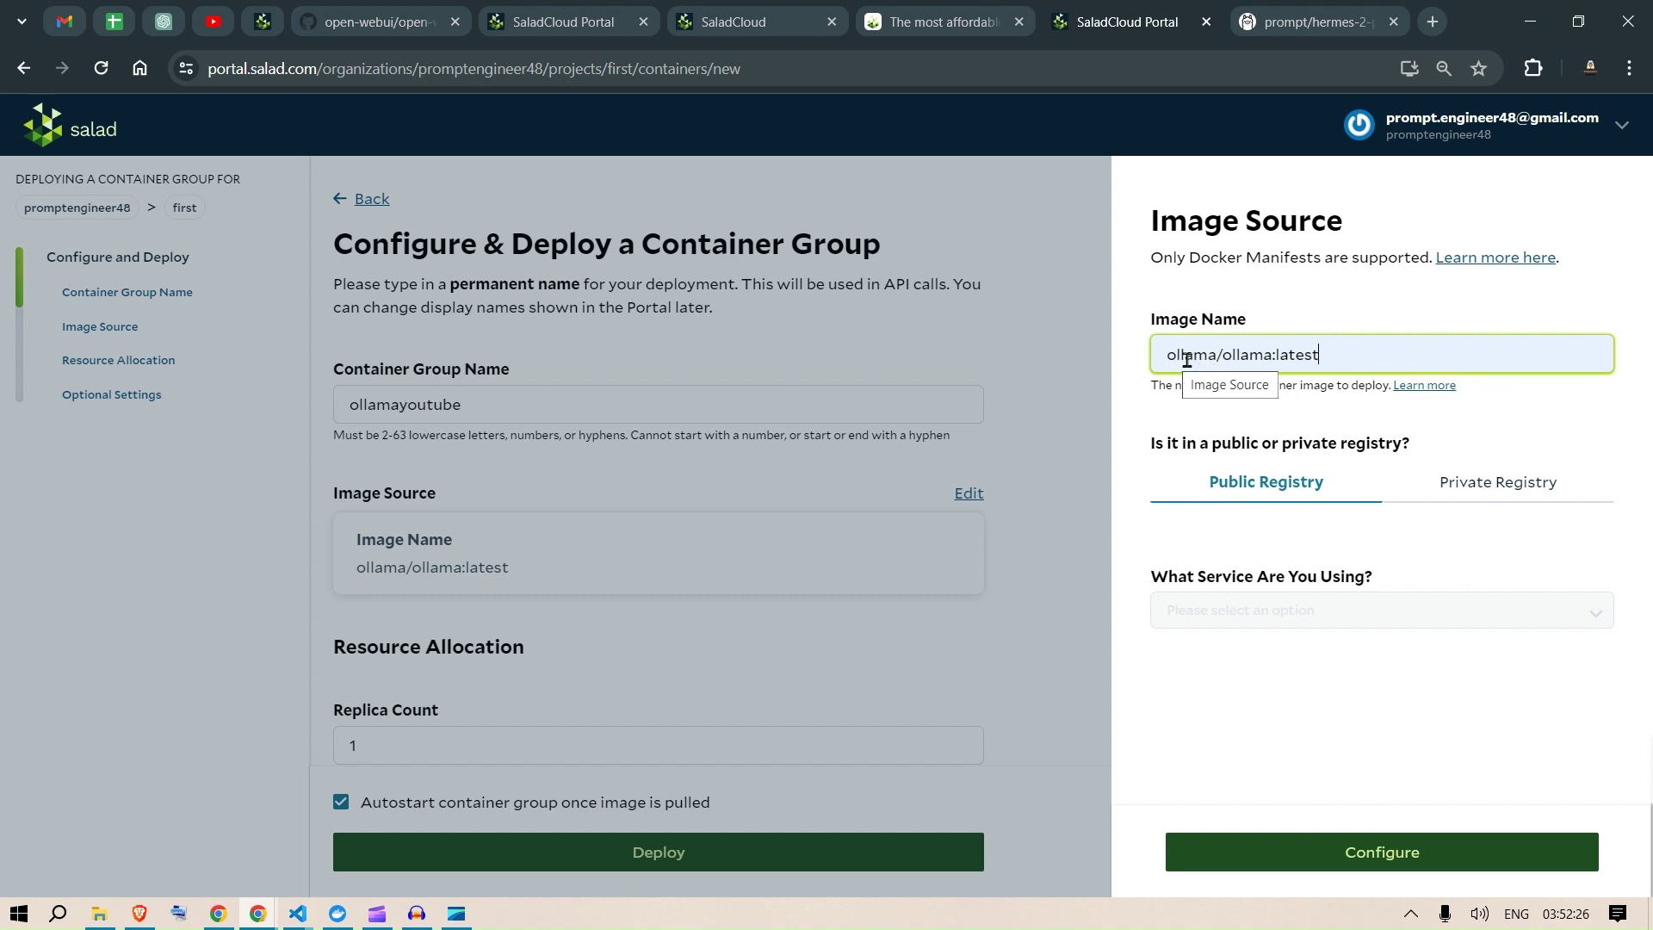
pyautogui.click(1401, 848)
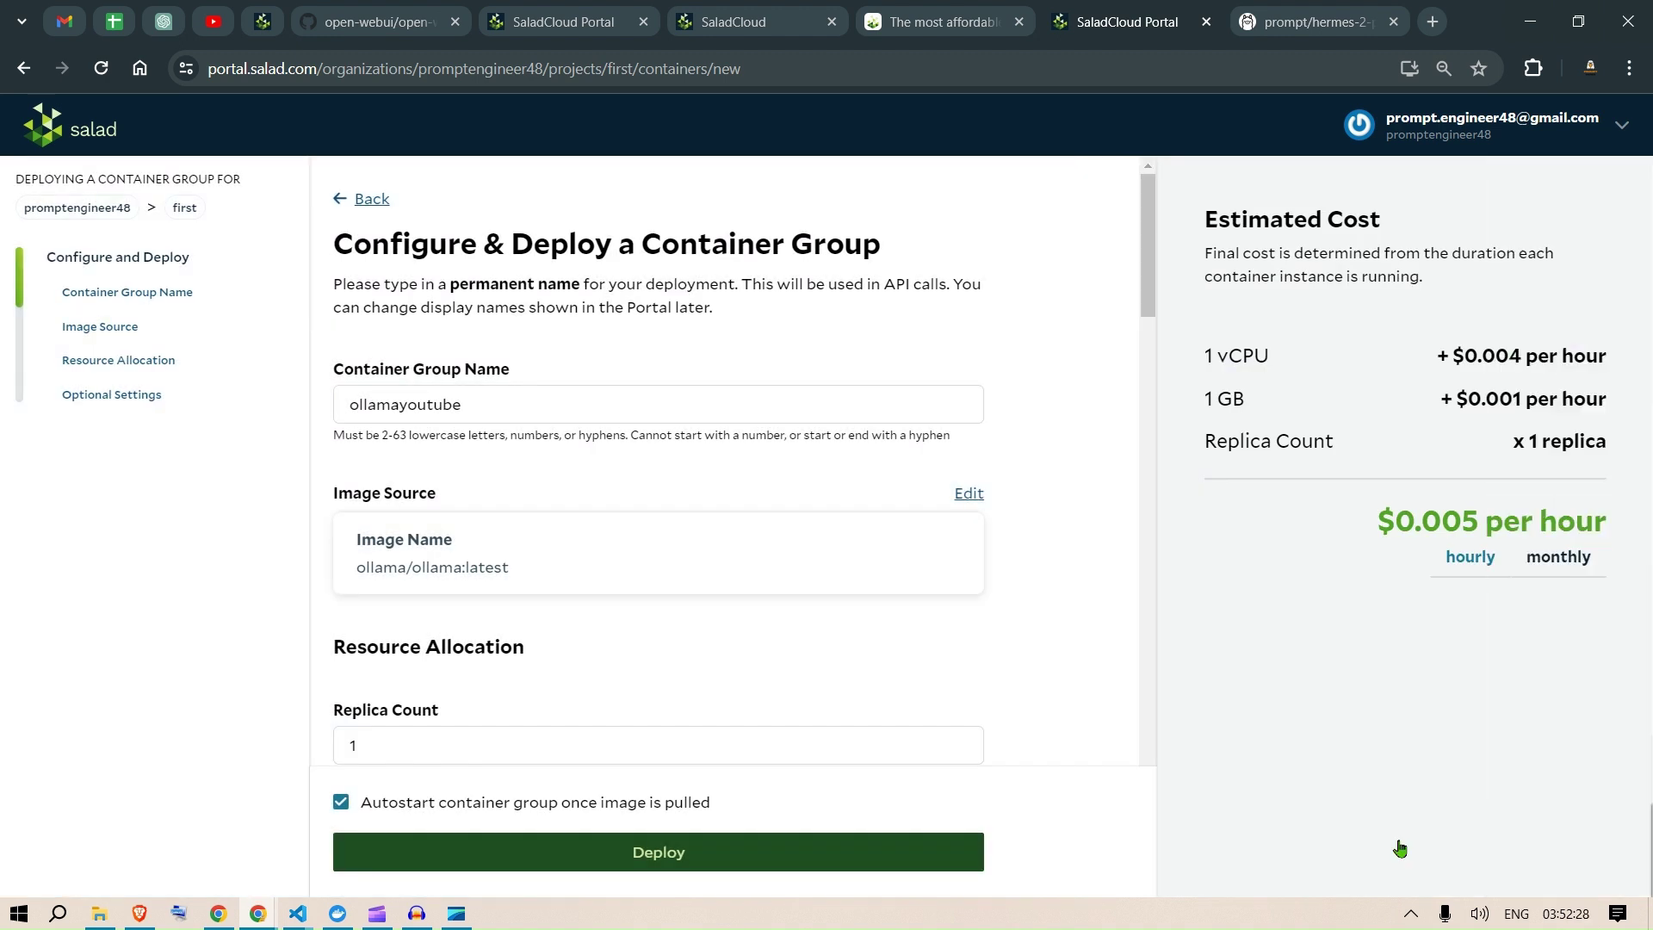
# Step: Allocate 16 vCPUs and 30 GB of memory, raising the estimate to $0.094 per hour
pyautogui.scroll(-4, 827, 499)
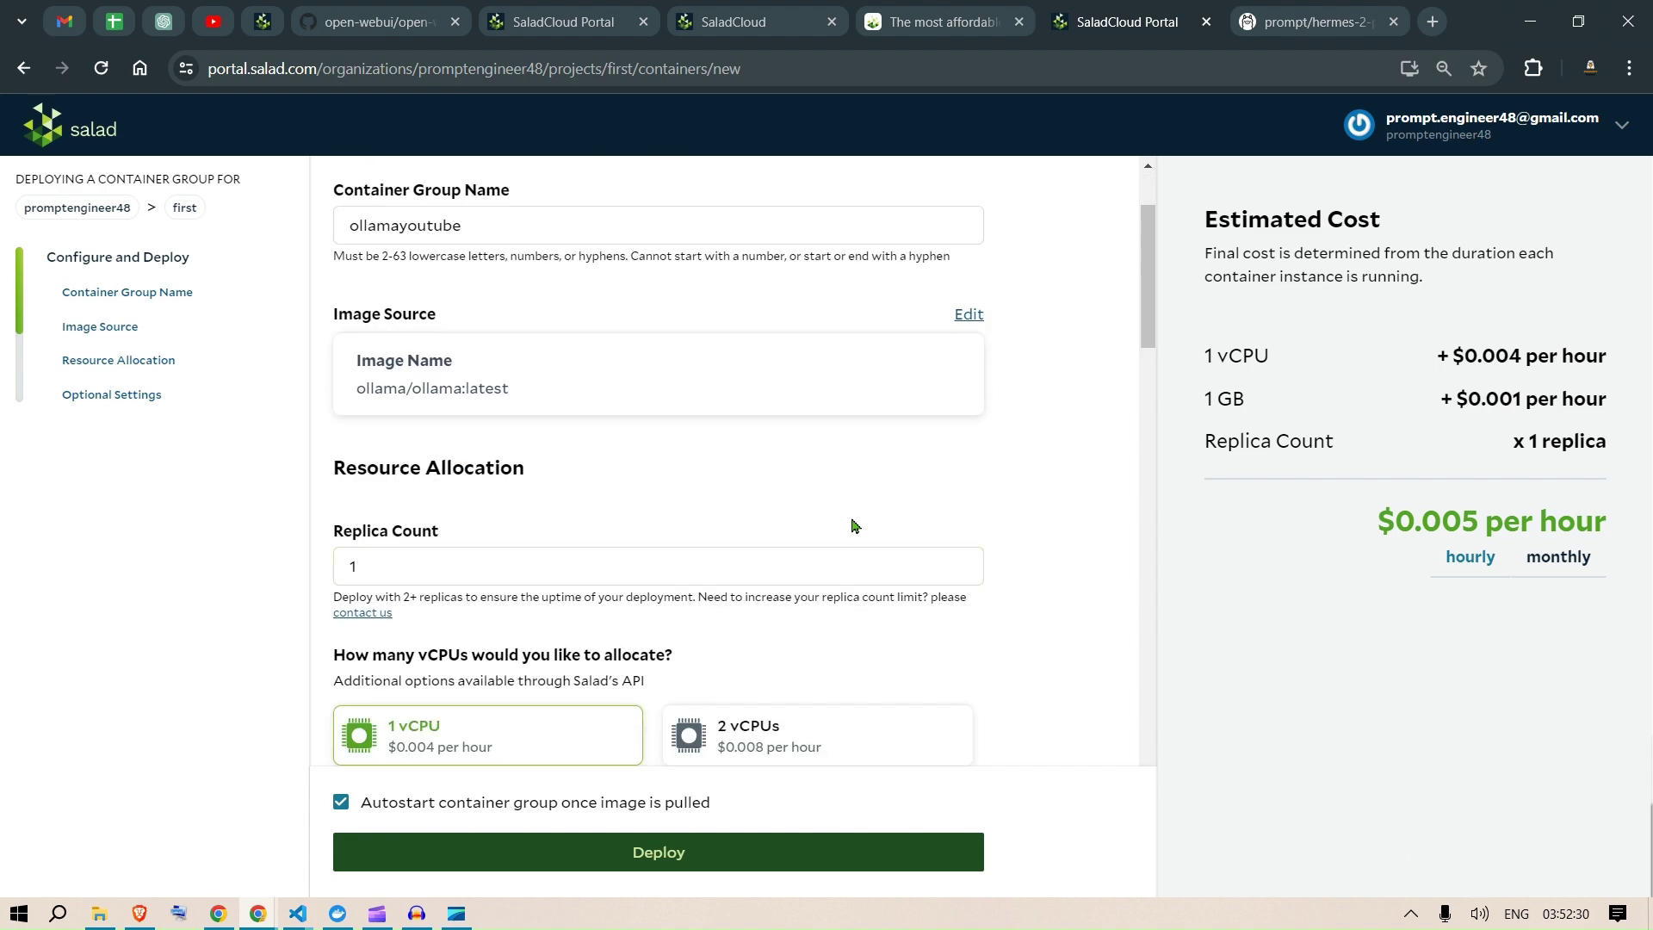
pyautogui.scroll(-2, 896, 466)
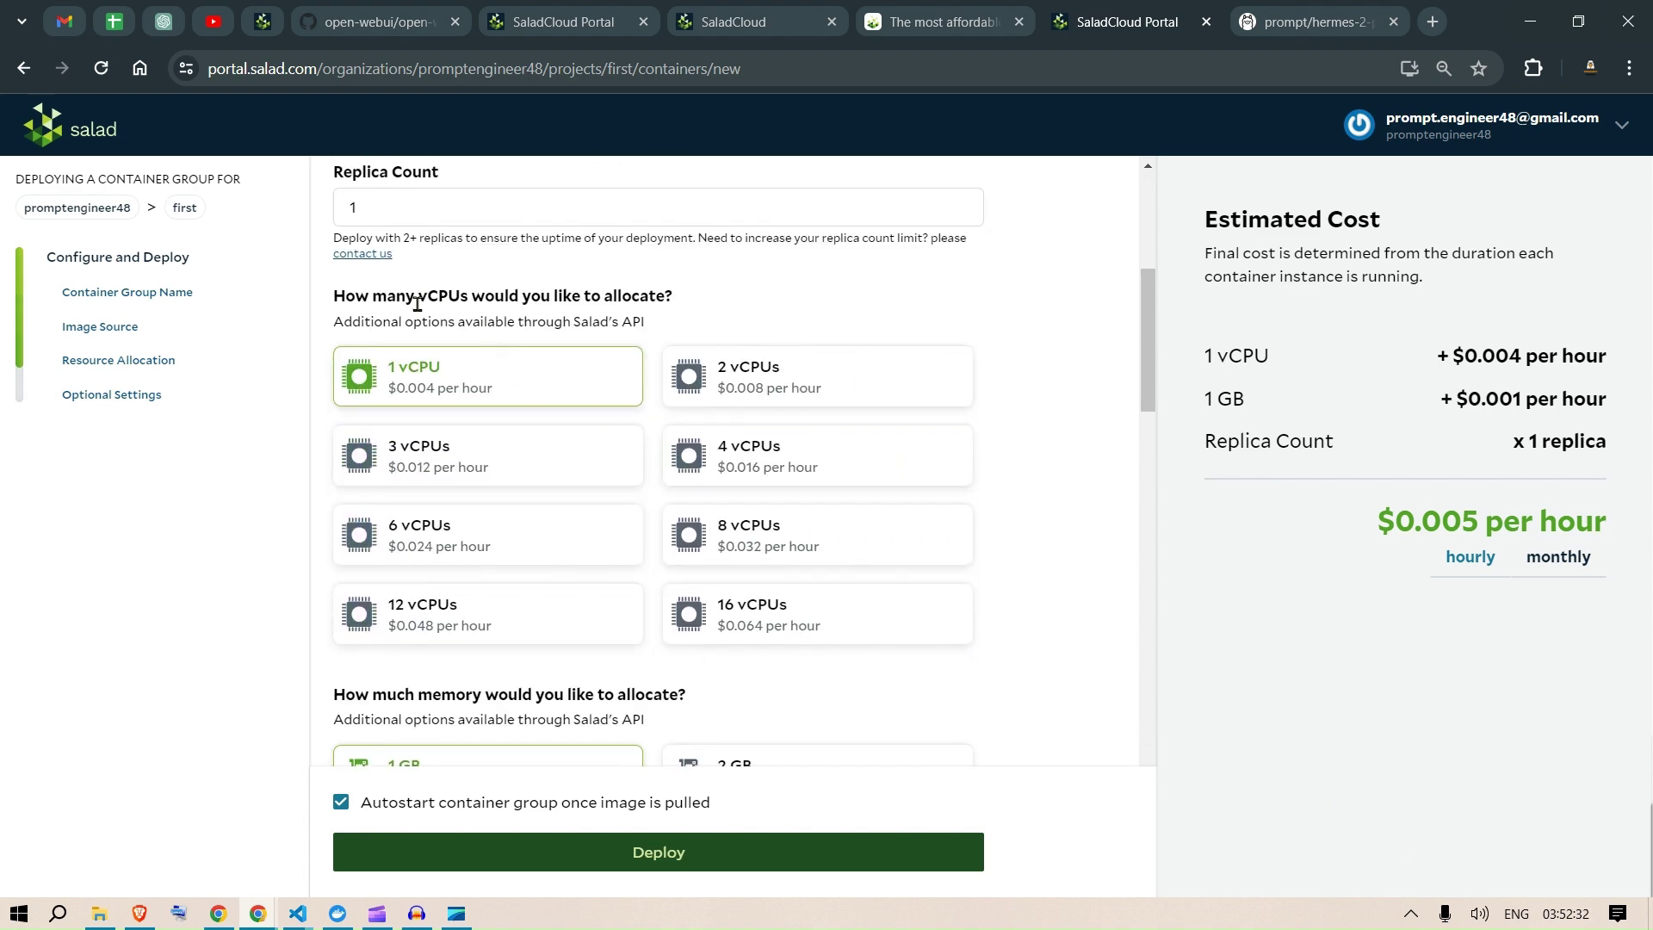
pyautogui.click(746, 609)
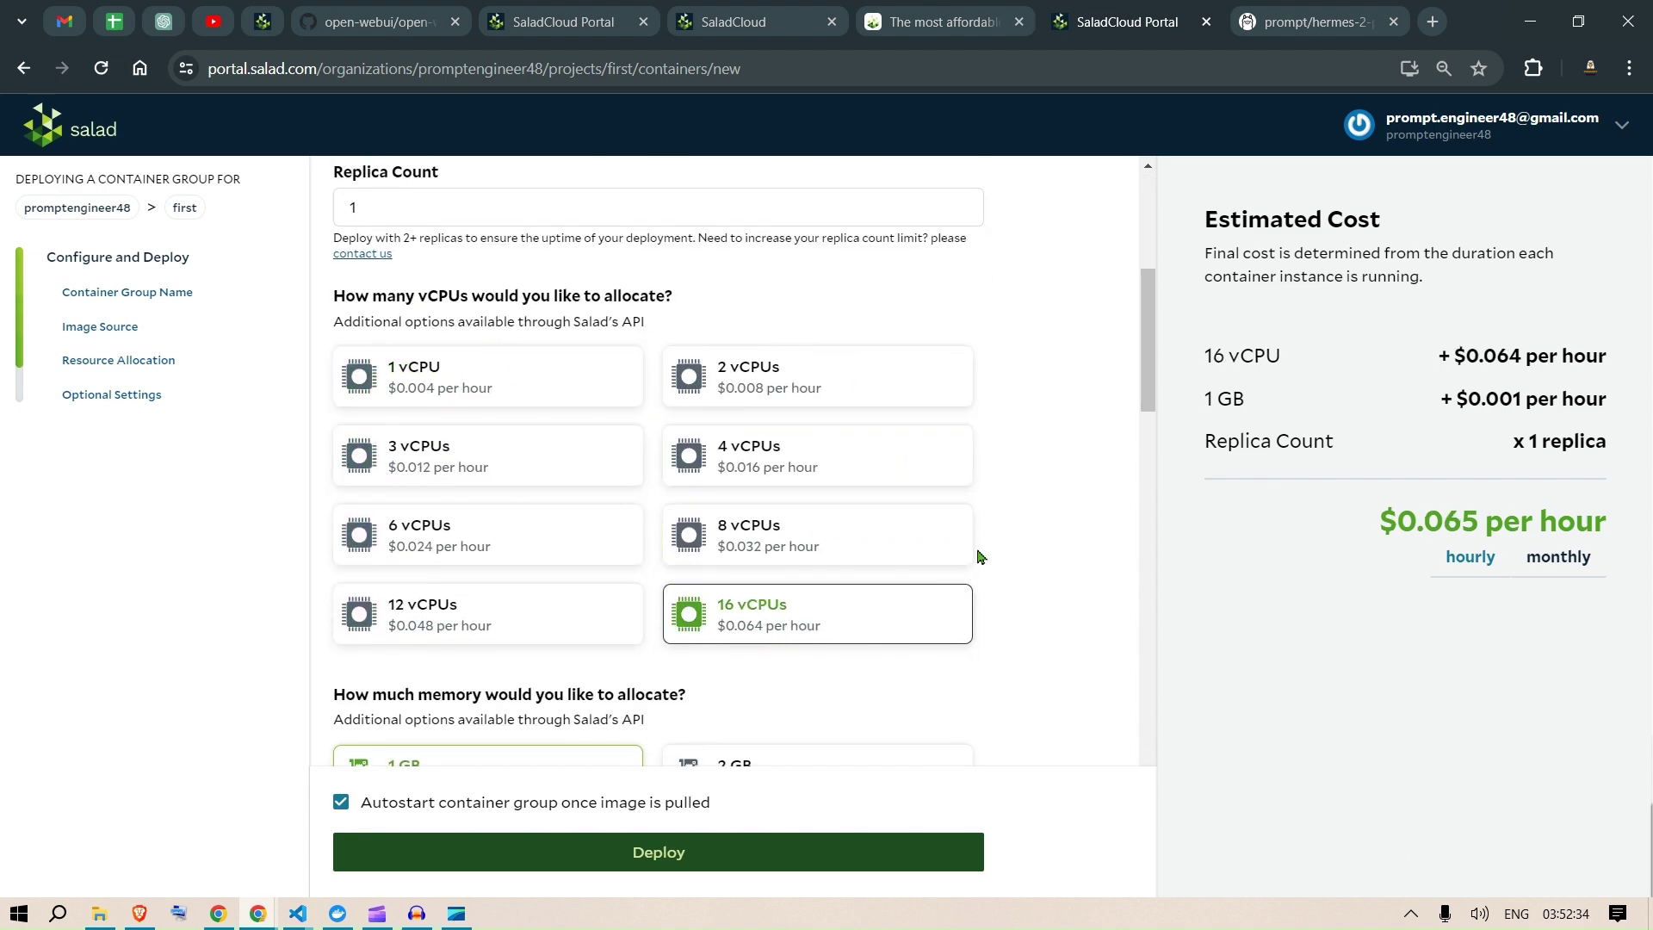
pyautogui.scroll(-4, 1004, 473)
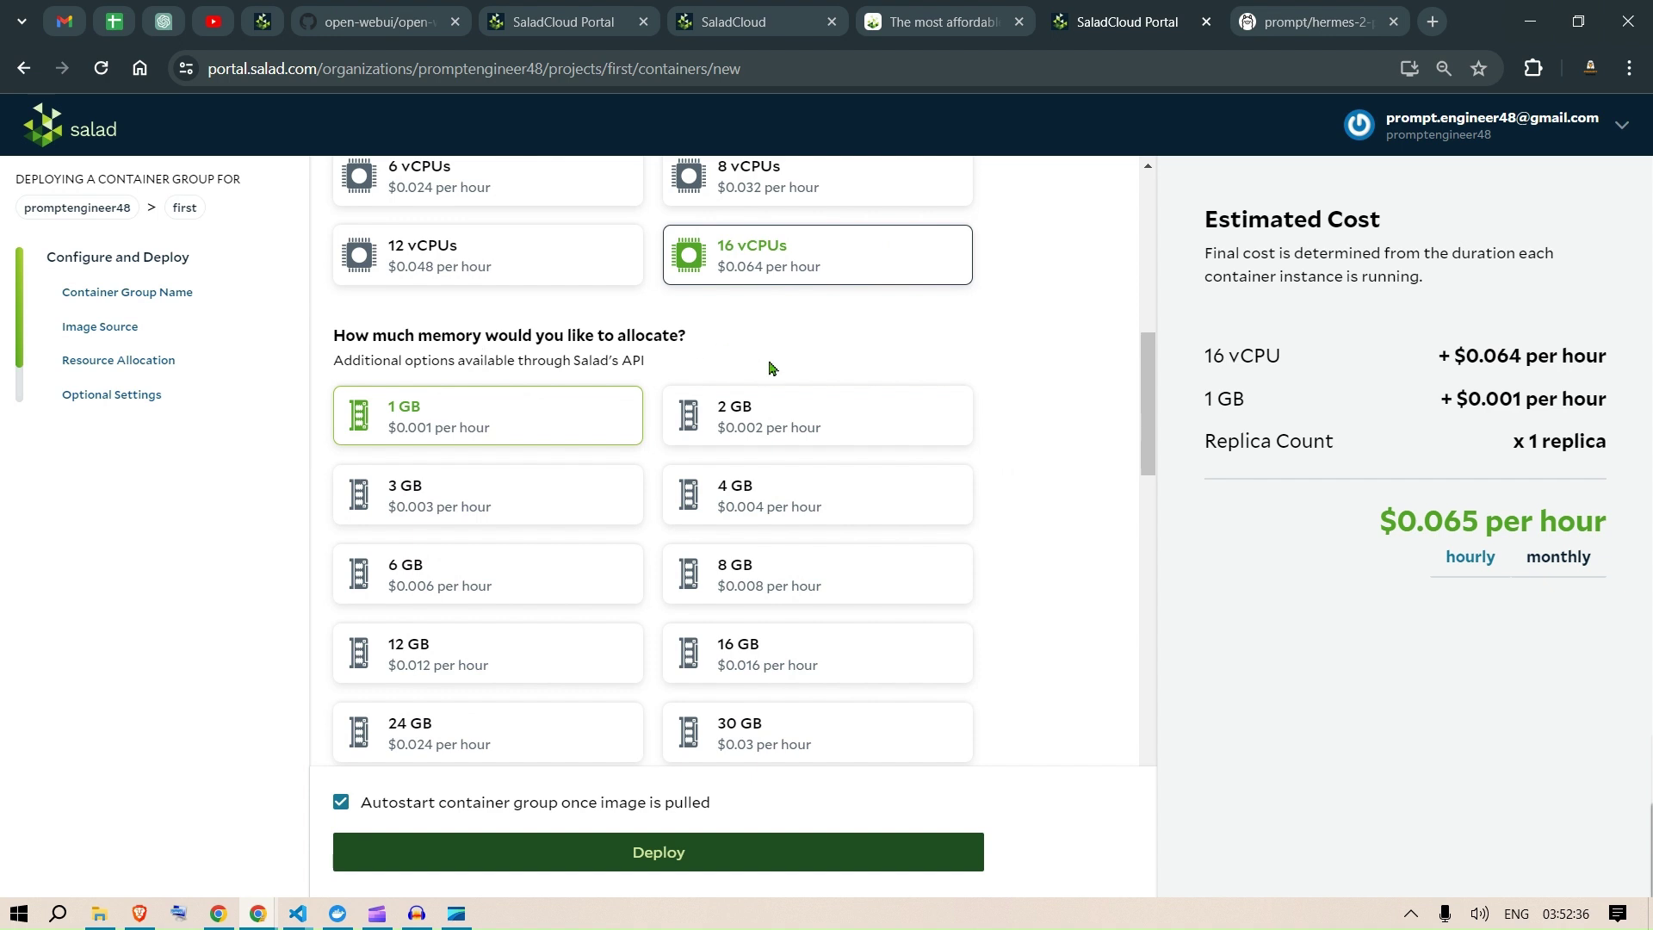
pyautogui.scroll(-2, 947, 422)
pyautogui.click(843, 559)
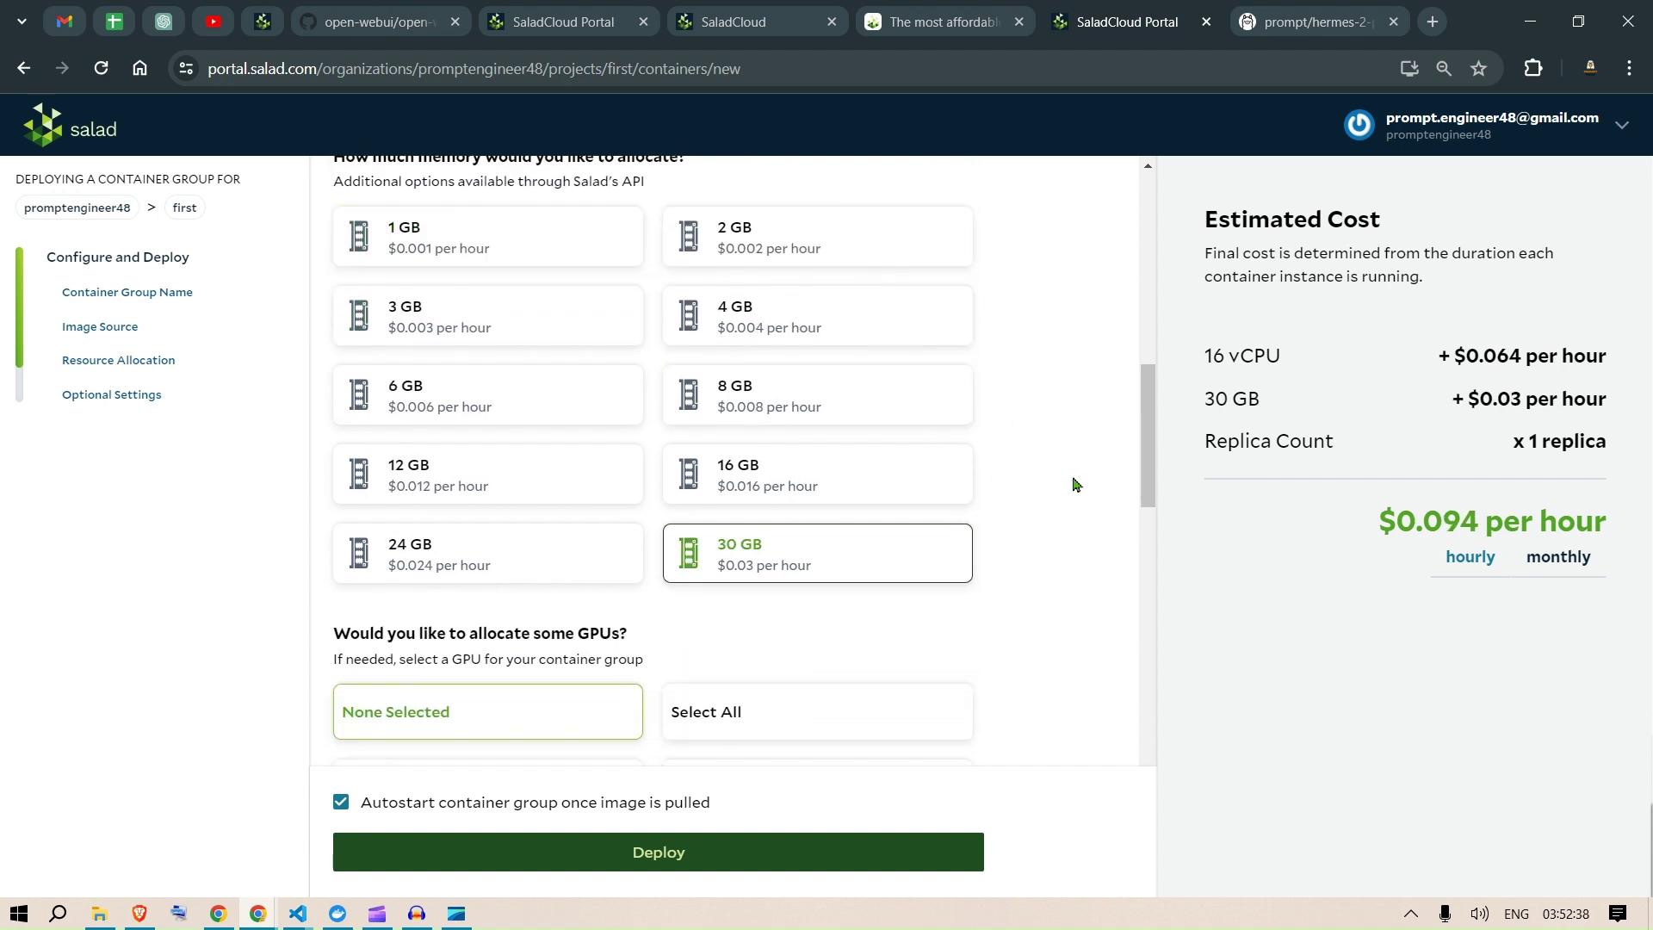
pyautogui.moveTo(1143, 474); pyautogui.dragTo(1132, 666)
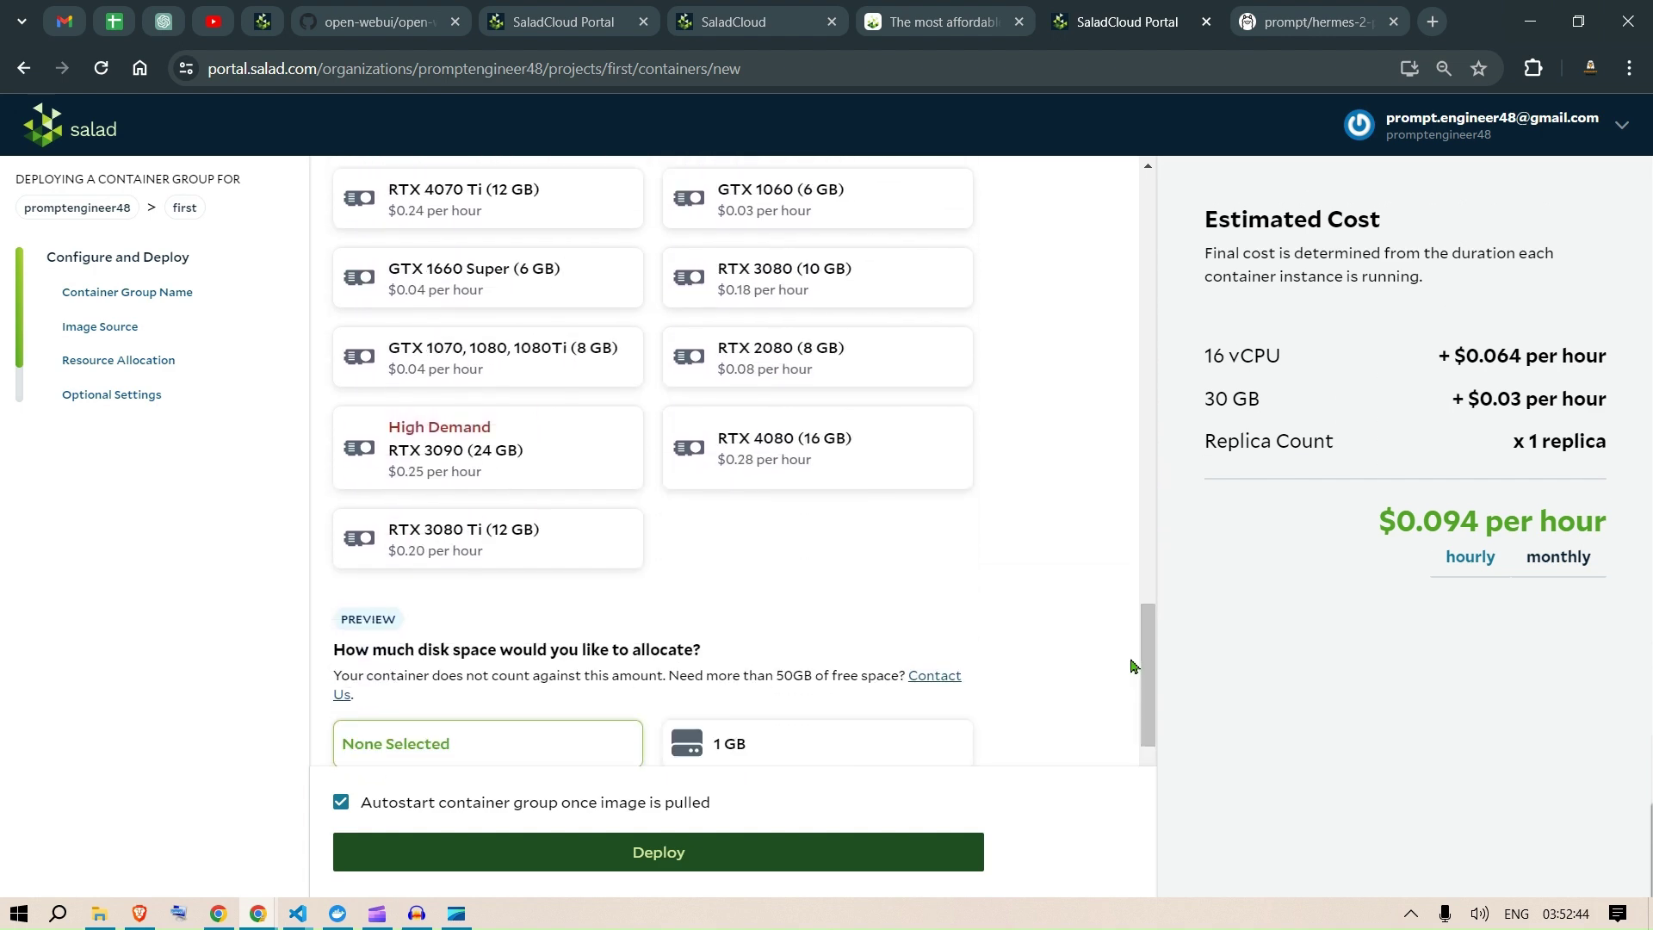
# Step: Allow the RTX 3090, RTX 4090 and RTX 3090 Ti GPU classes, up to $0.394 per hour
pyautogui.click(499, 450)
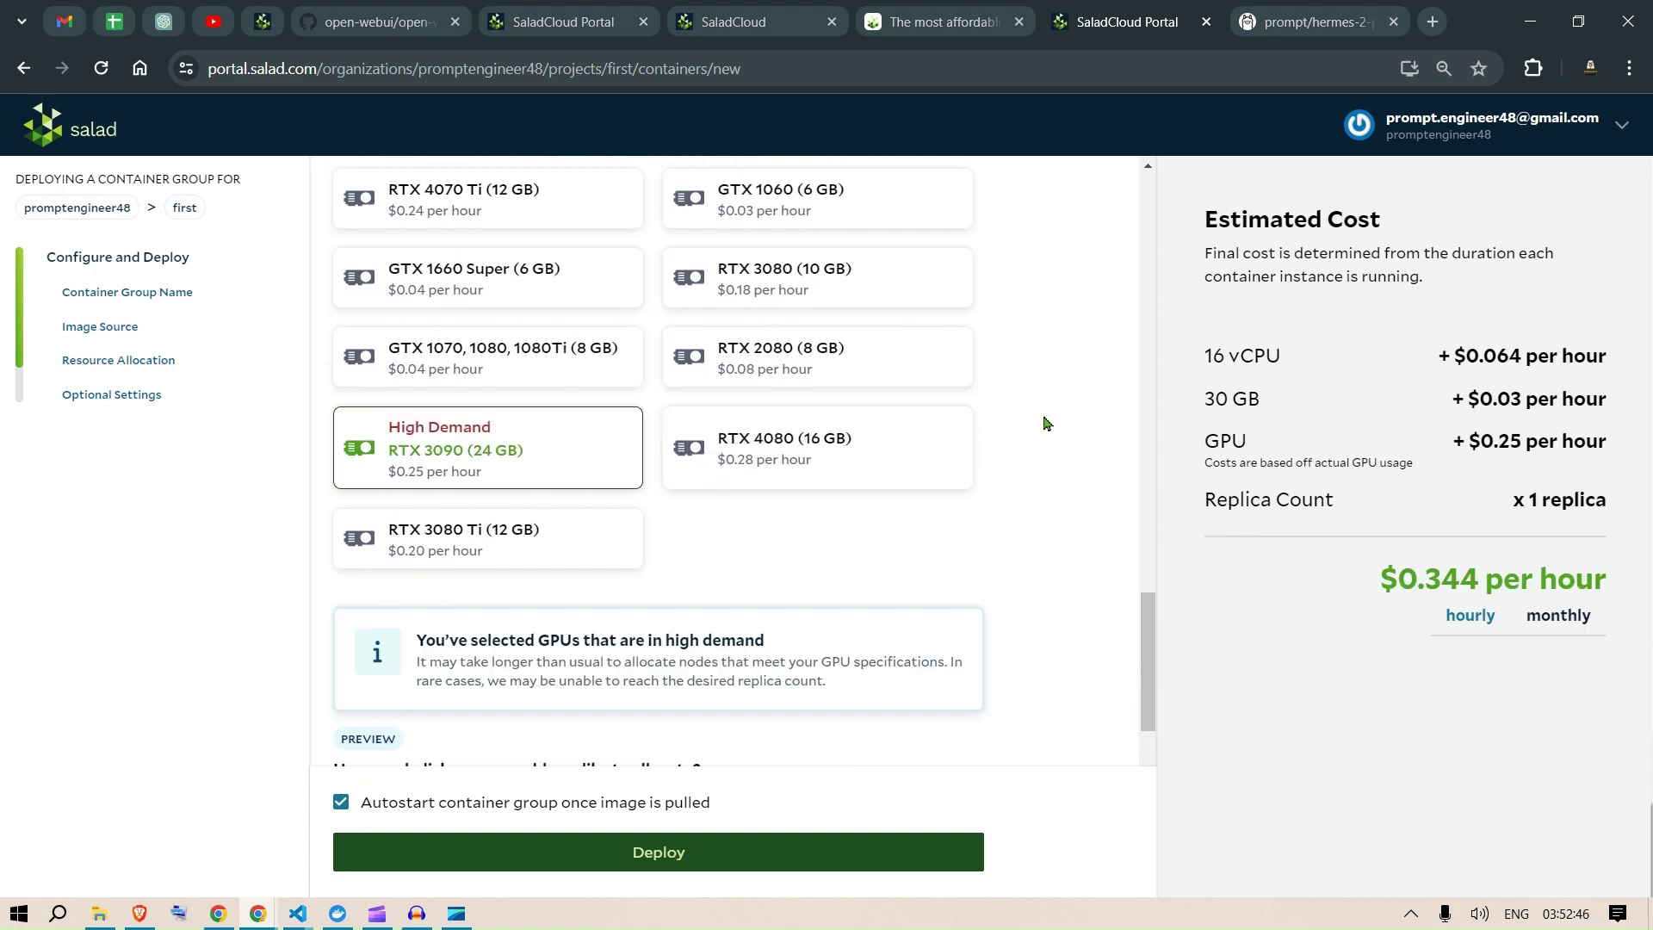
pyautogui.scroll(2, 1051, 422)
pyautogui.scroll(6, 1083, 403)
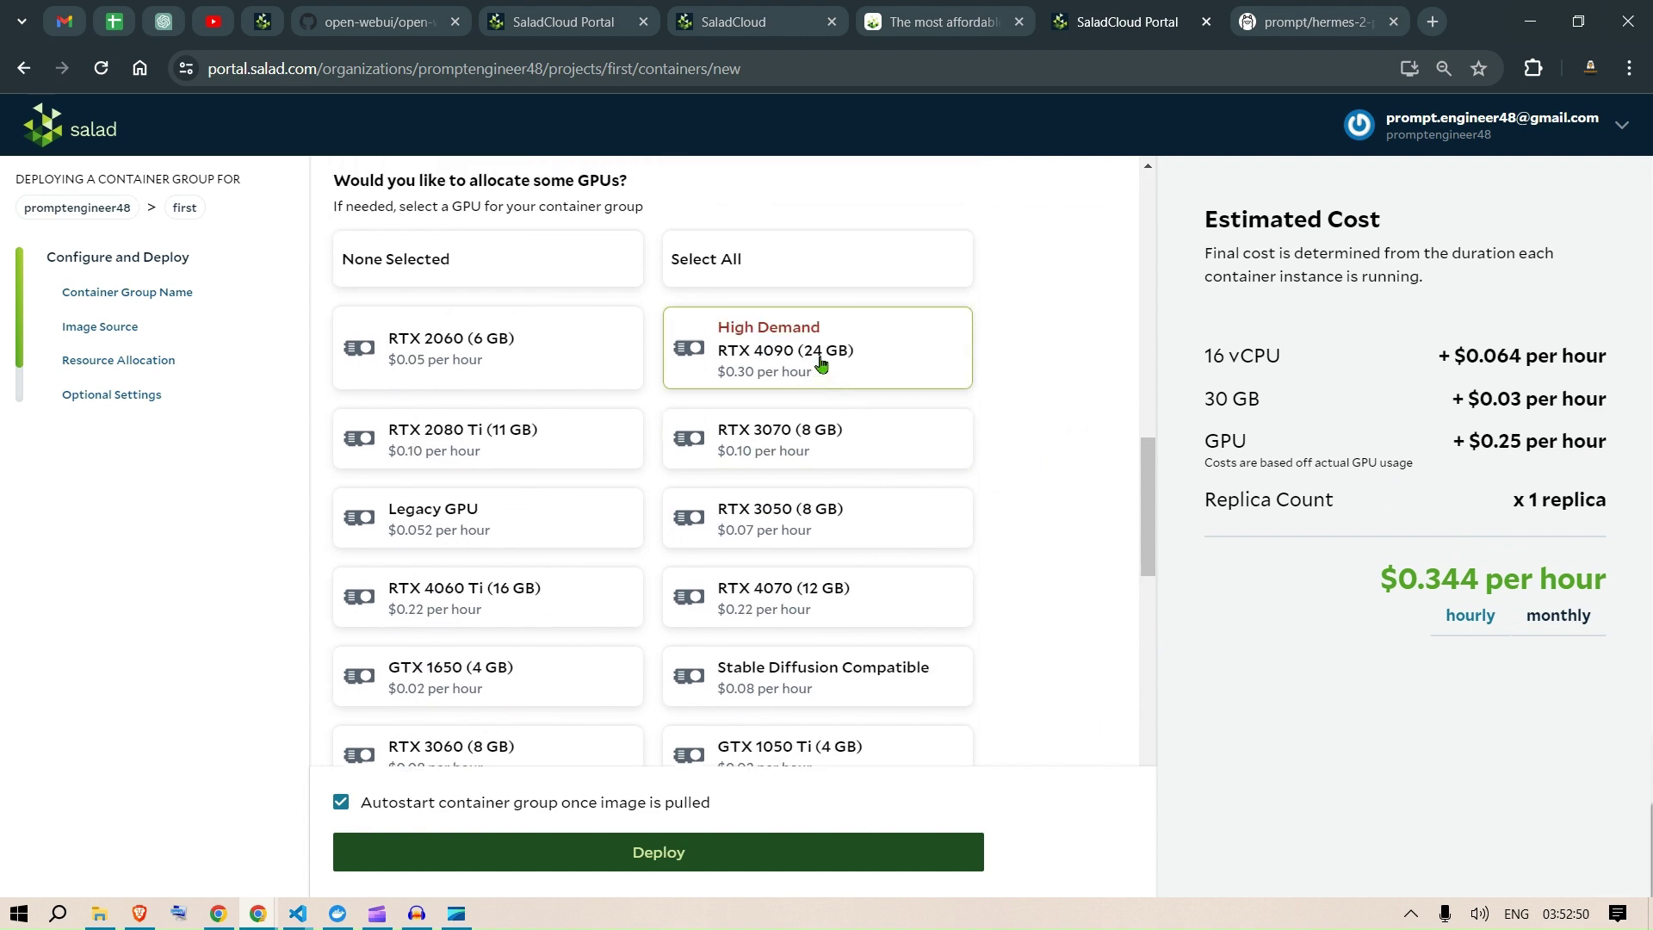
pyautogui.click(820, 363)
pyautogui.scroll(-4, 640, 457)
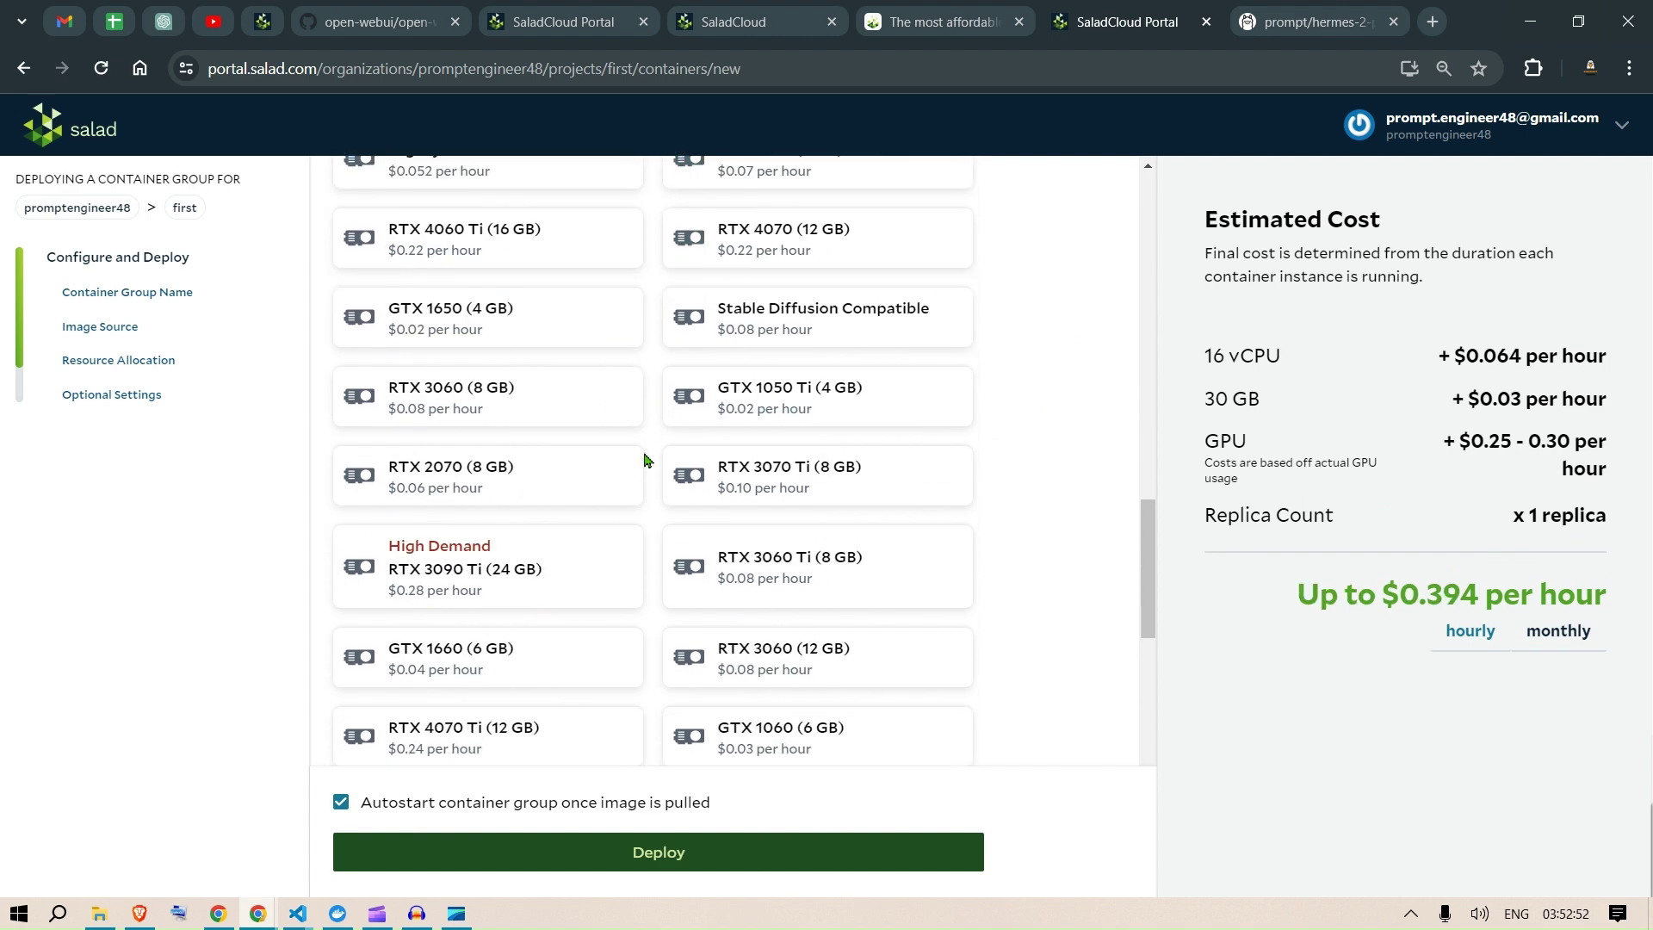
pyautogui.click(496, 589)
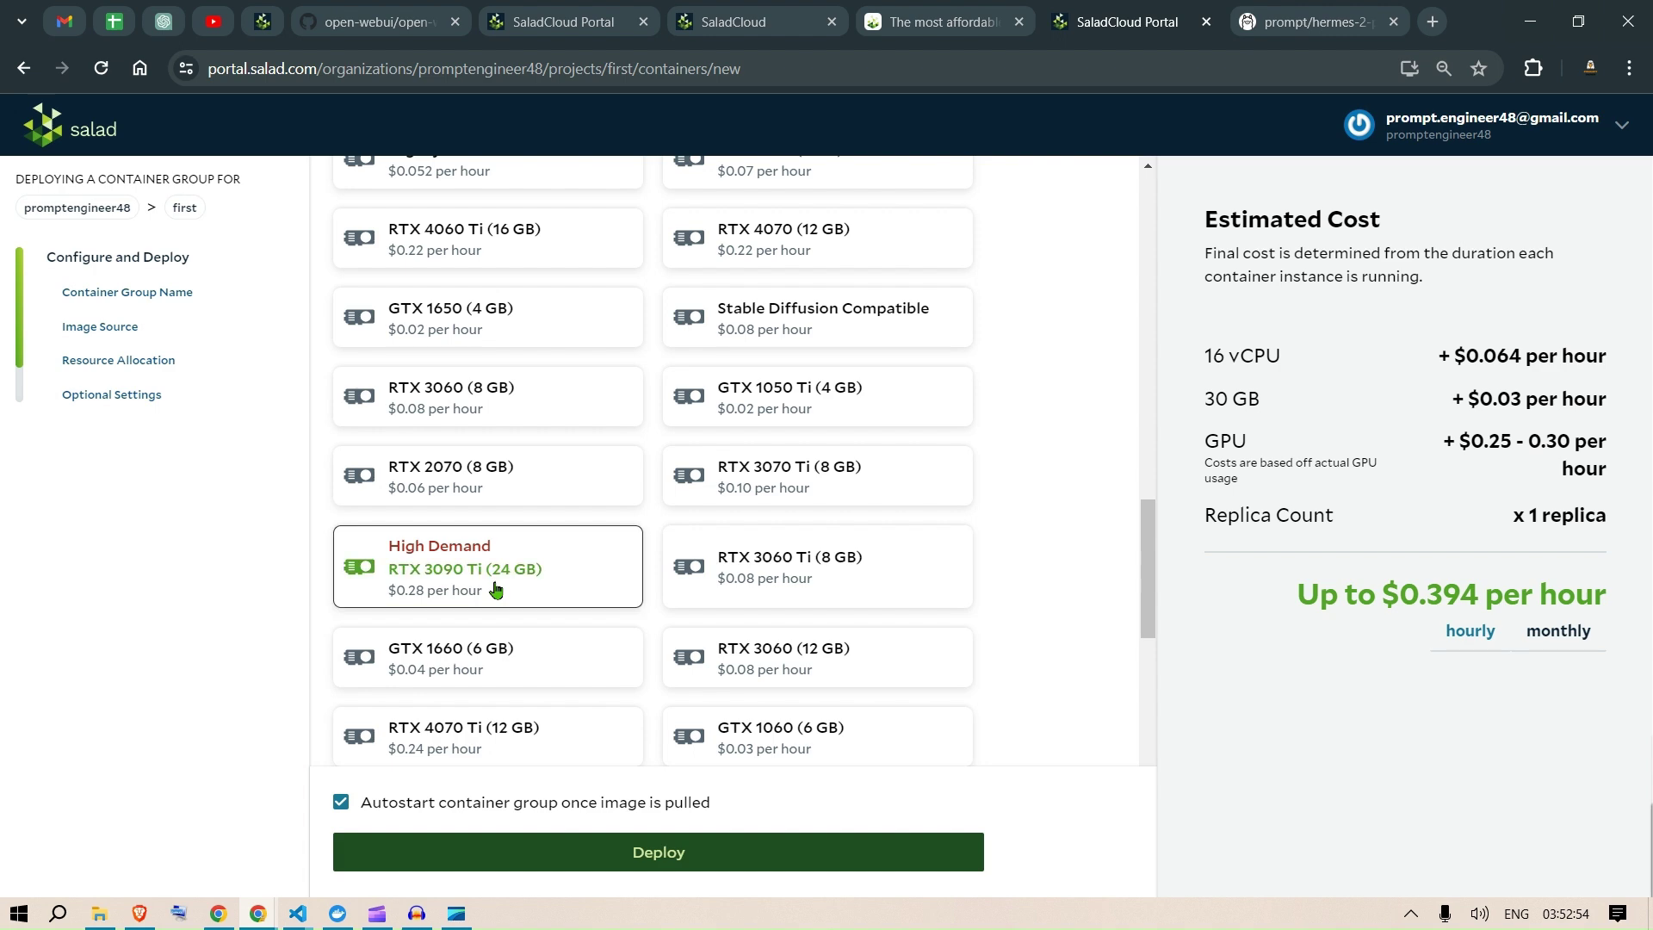
pyautogui.scroll(-8, 1103, 577)
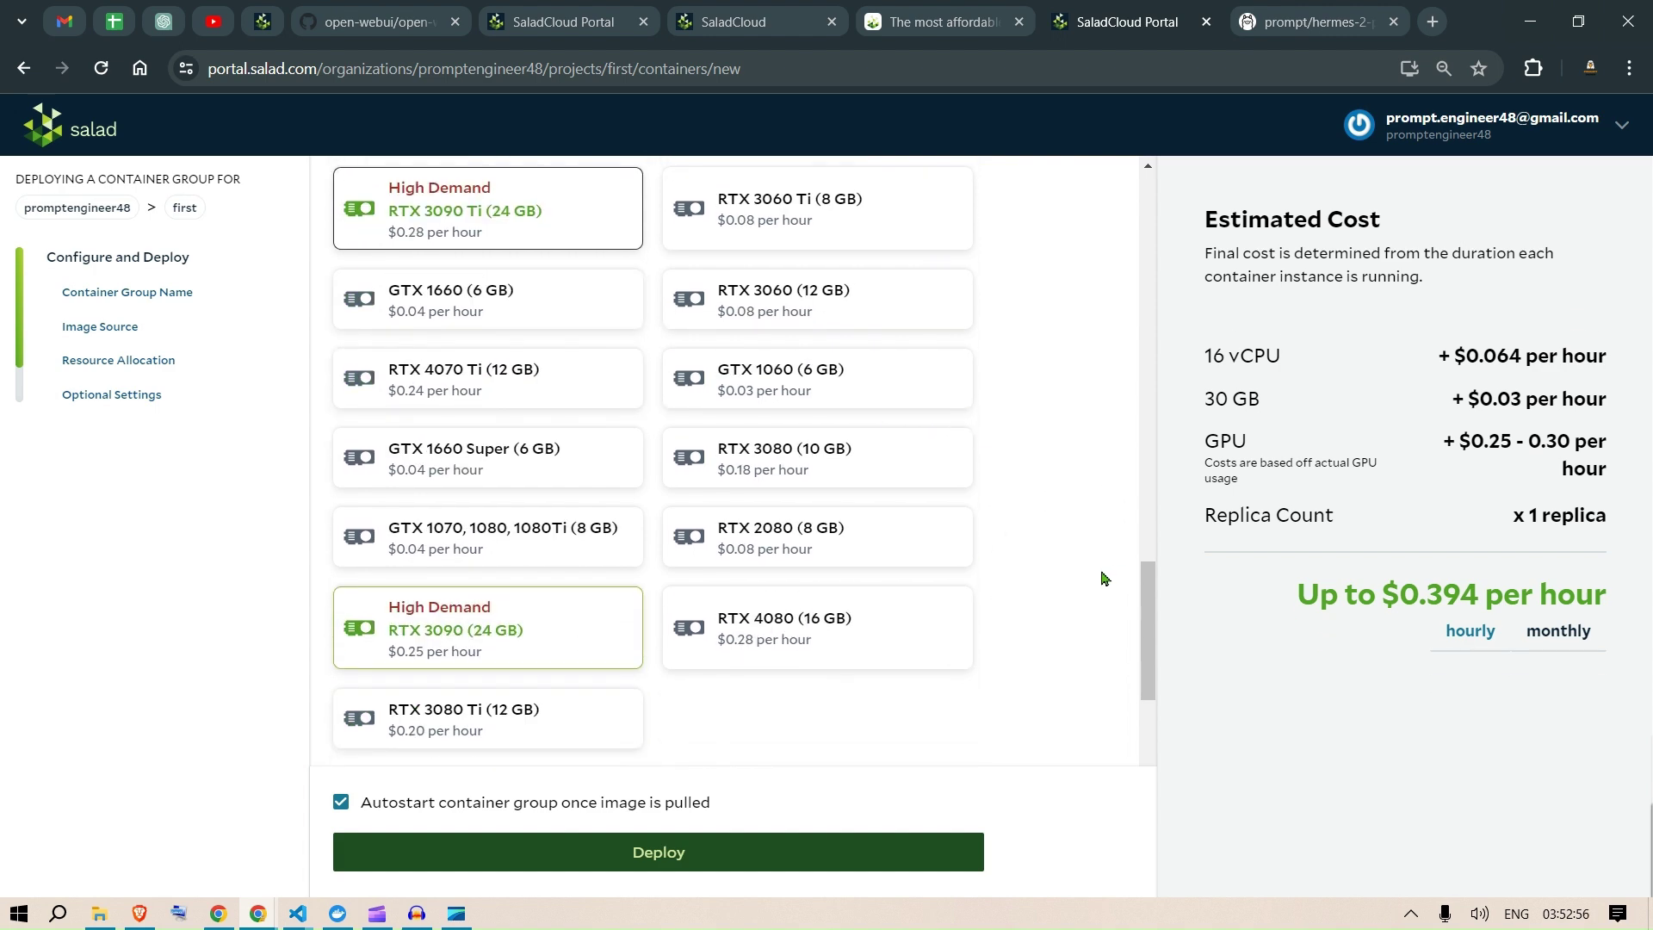
pyautogui.scroll(-6, 1098, 577)
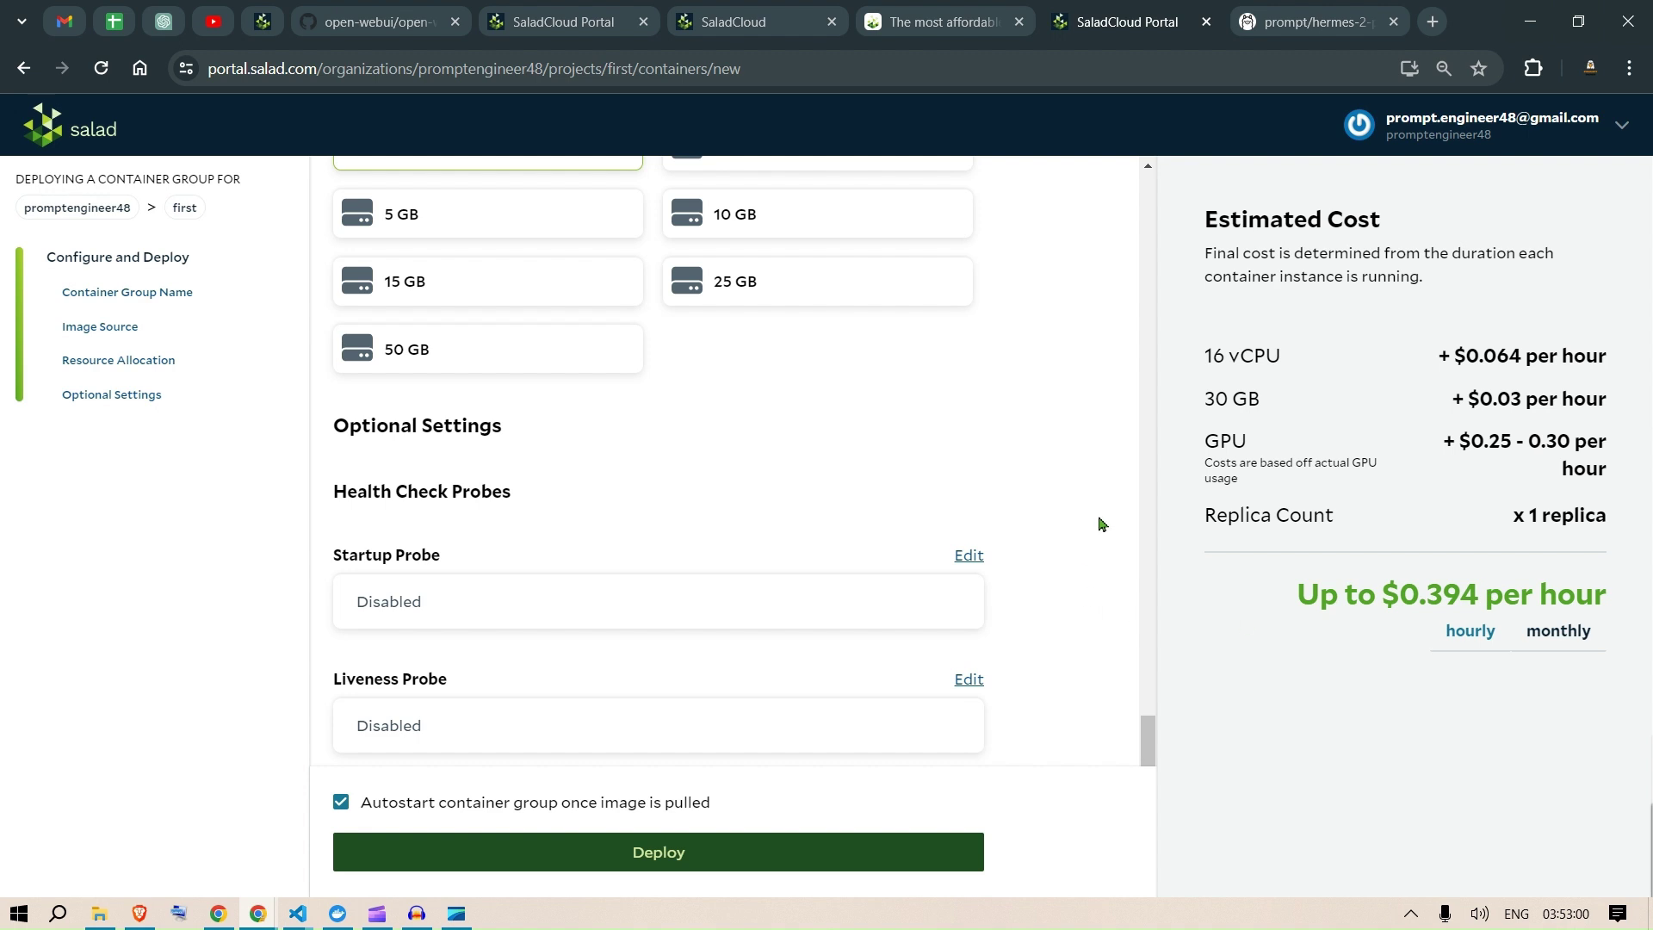
pyautogui.scroll(-6, 1100, 524)
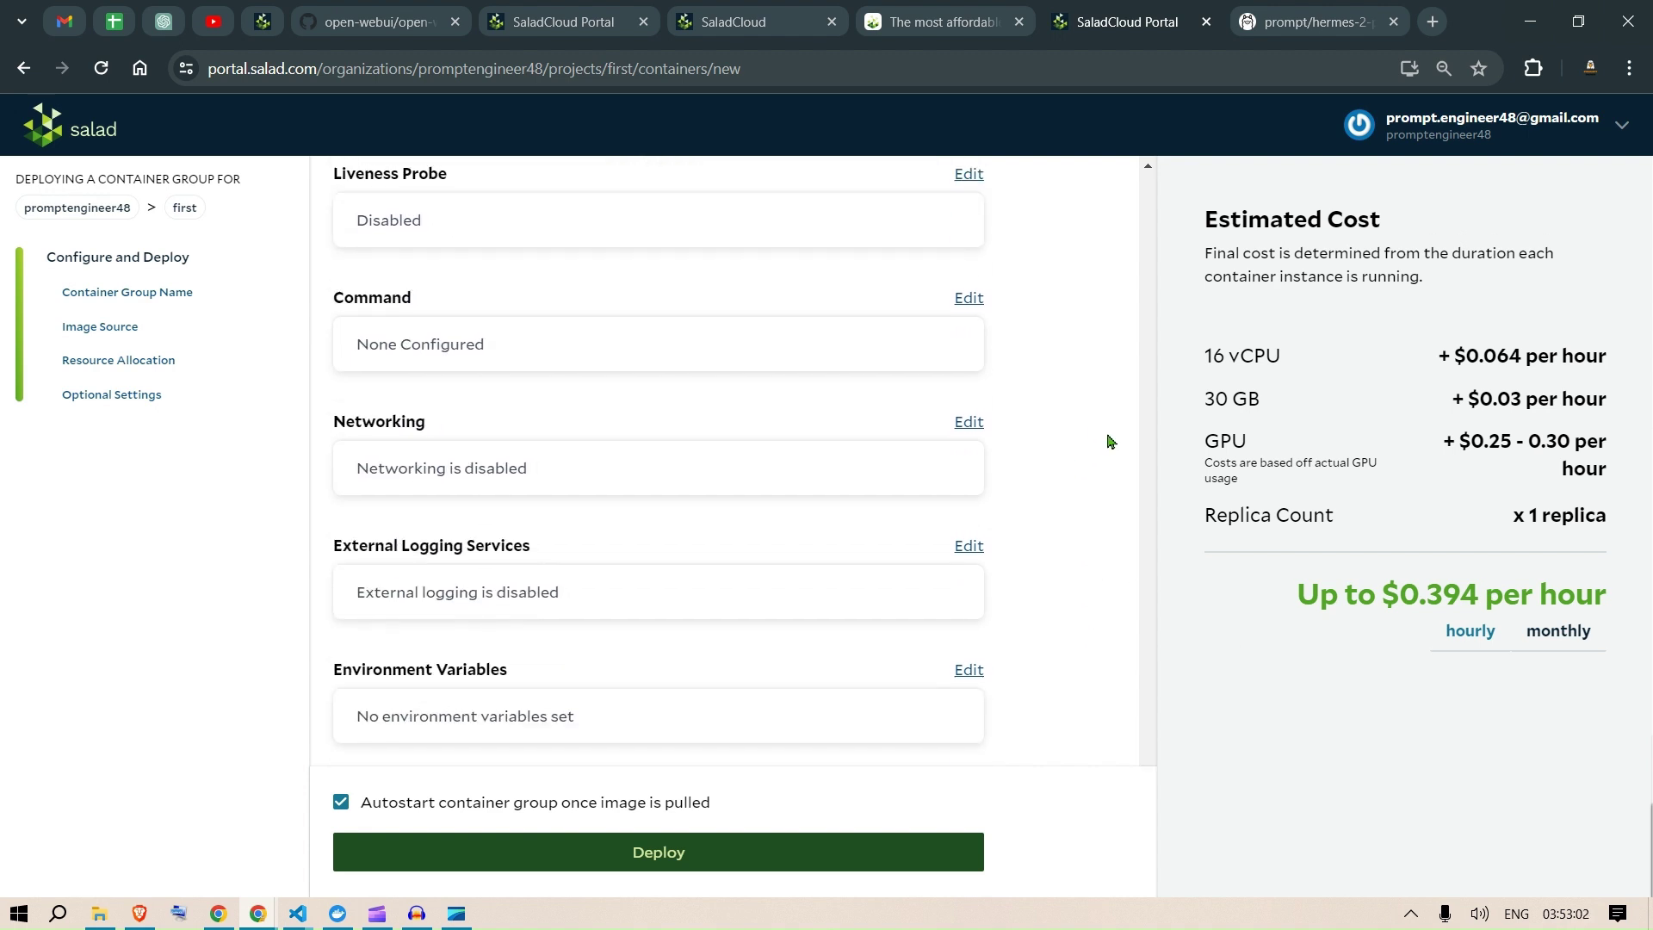
pyautogui.scroll(4, 1109, 441)
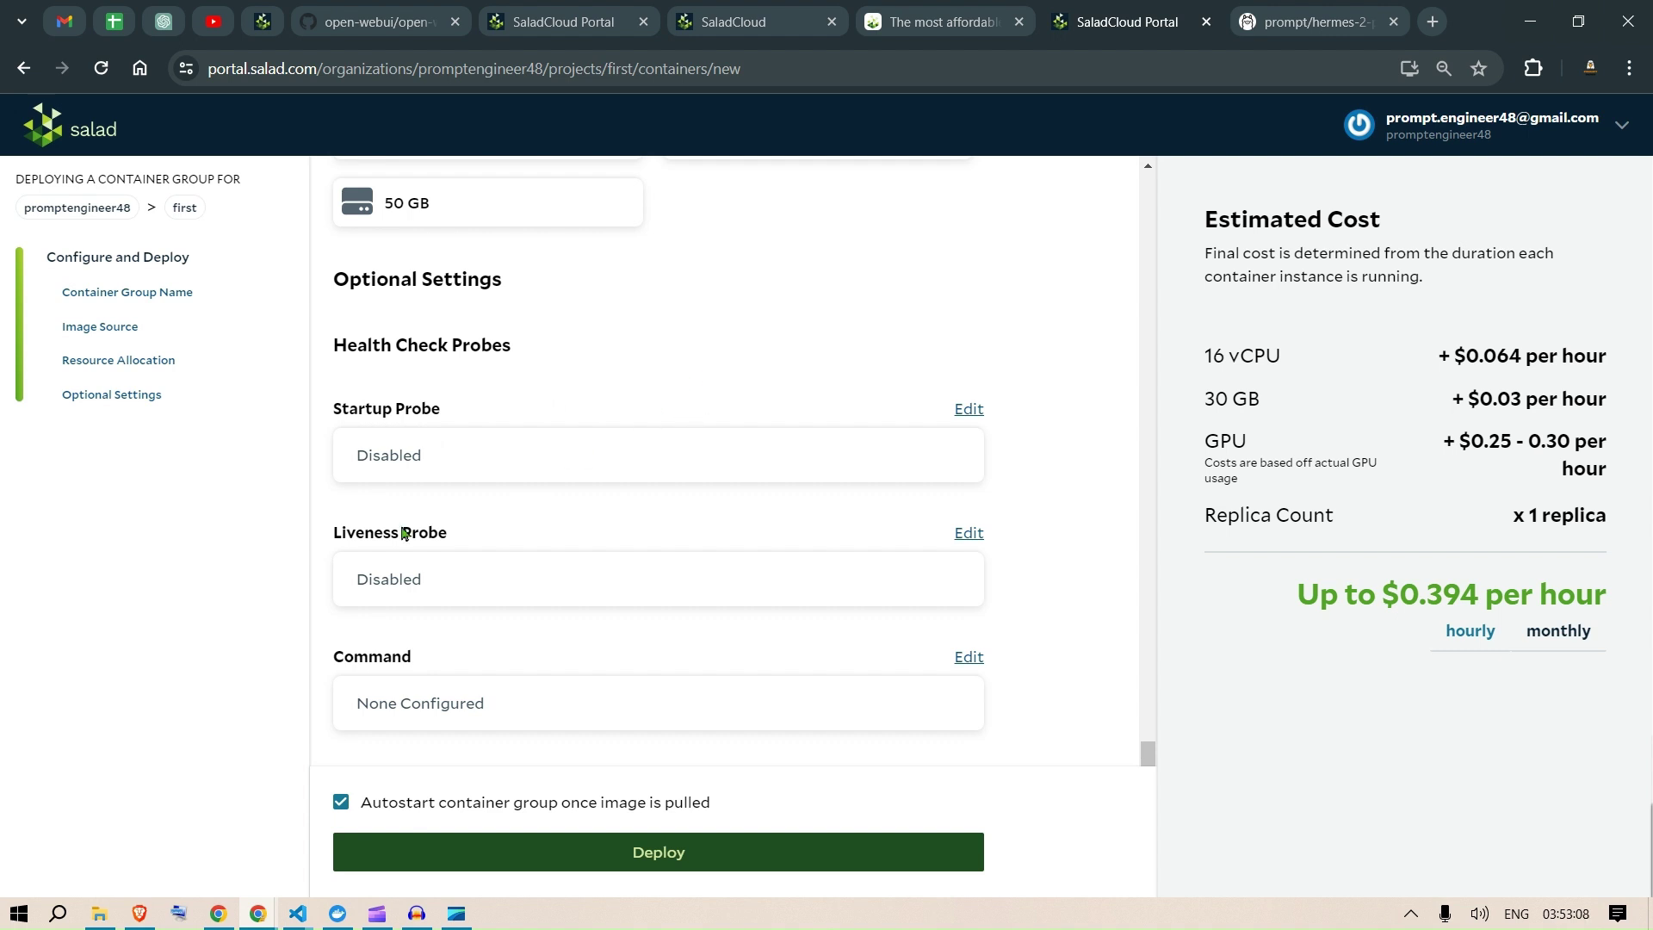
pyautogui.scroll(-4, 1106, 508)
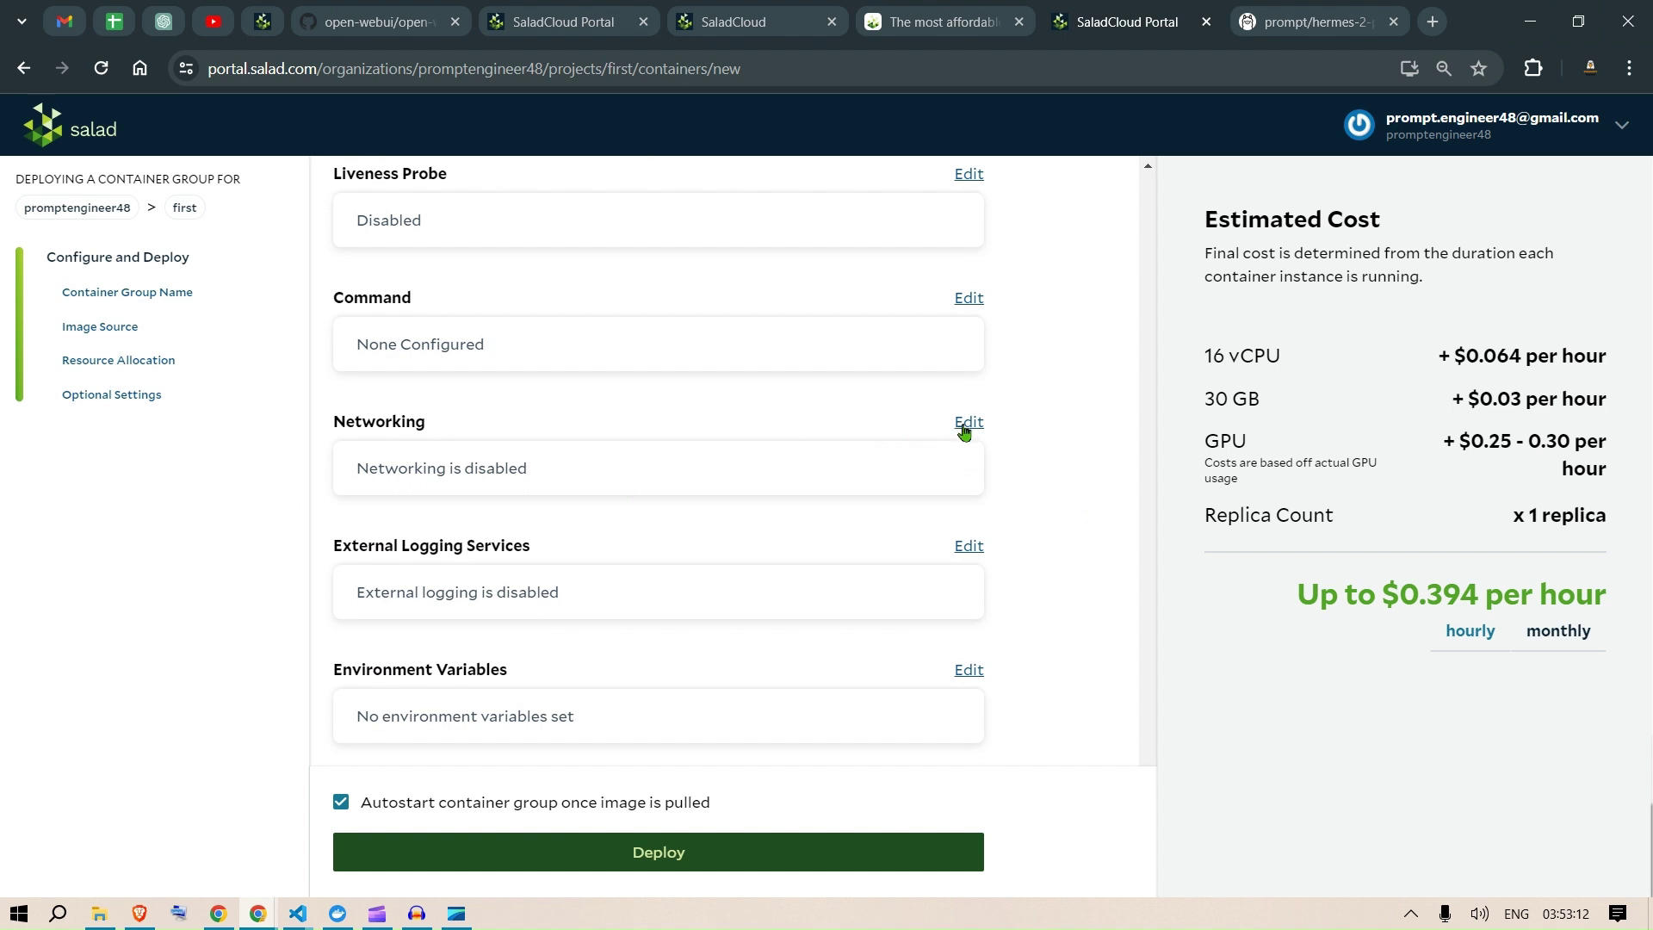
pyautogui.click(969, 423)
# Step: Enable container networking on port 11434 without authentication and confirm the settings
pyautogui.click(1158, 385)
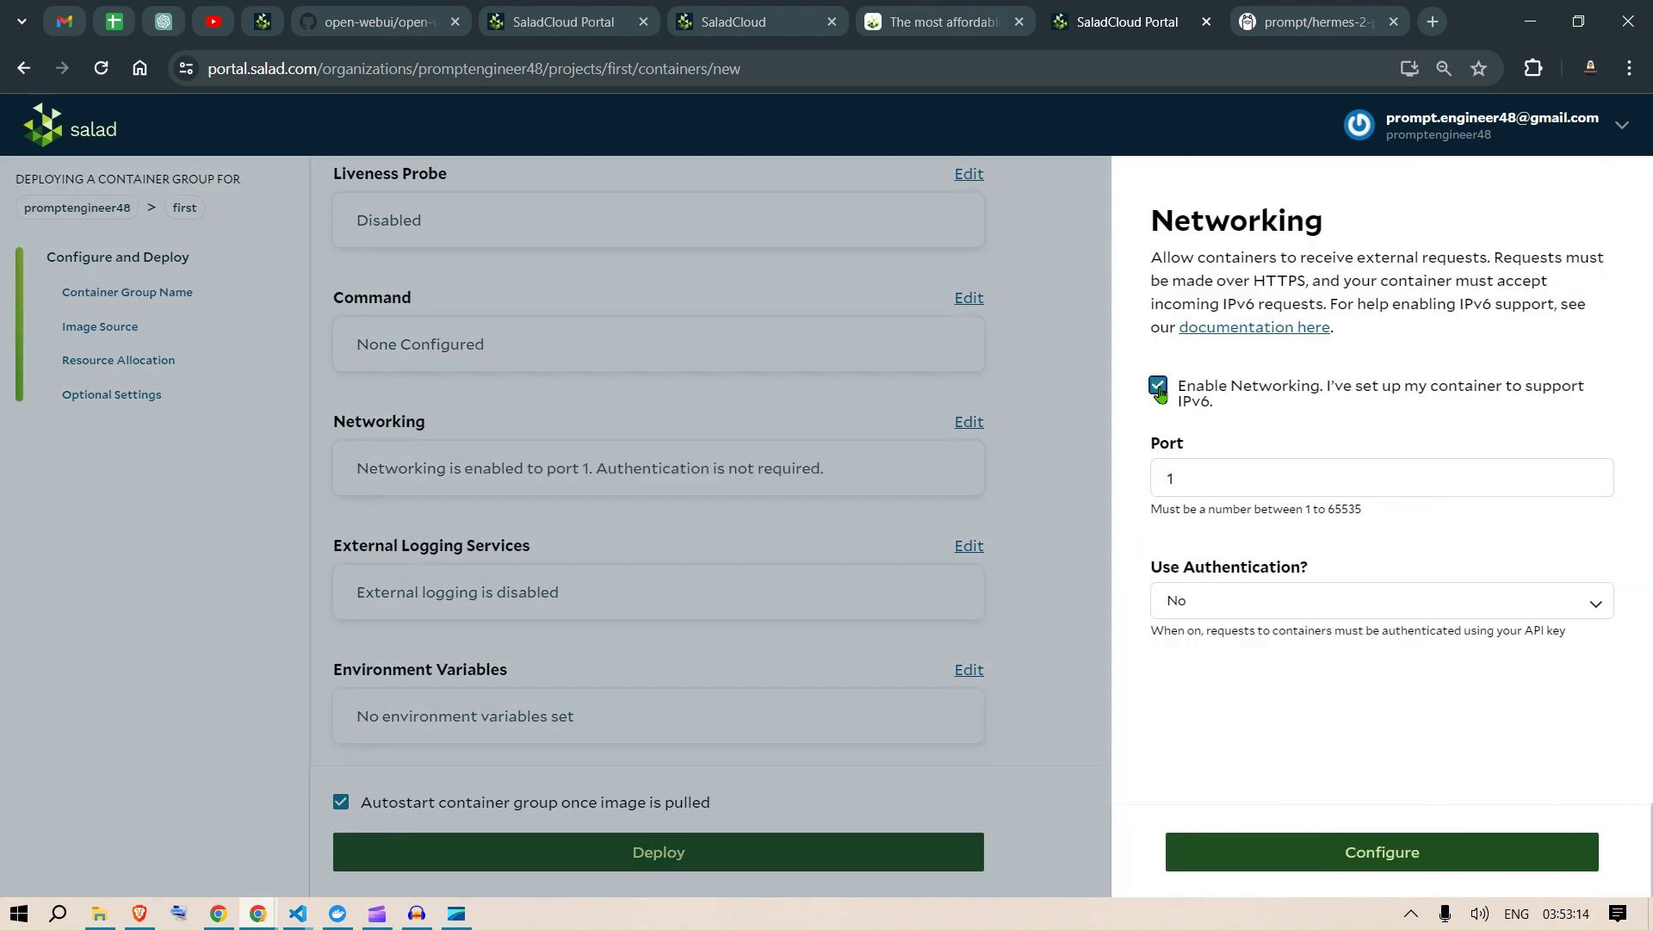
pyautogui.click(1264, 480)
pyautogui.press('BackSpace')
pyautogui.write('11434')
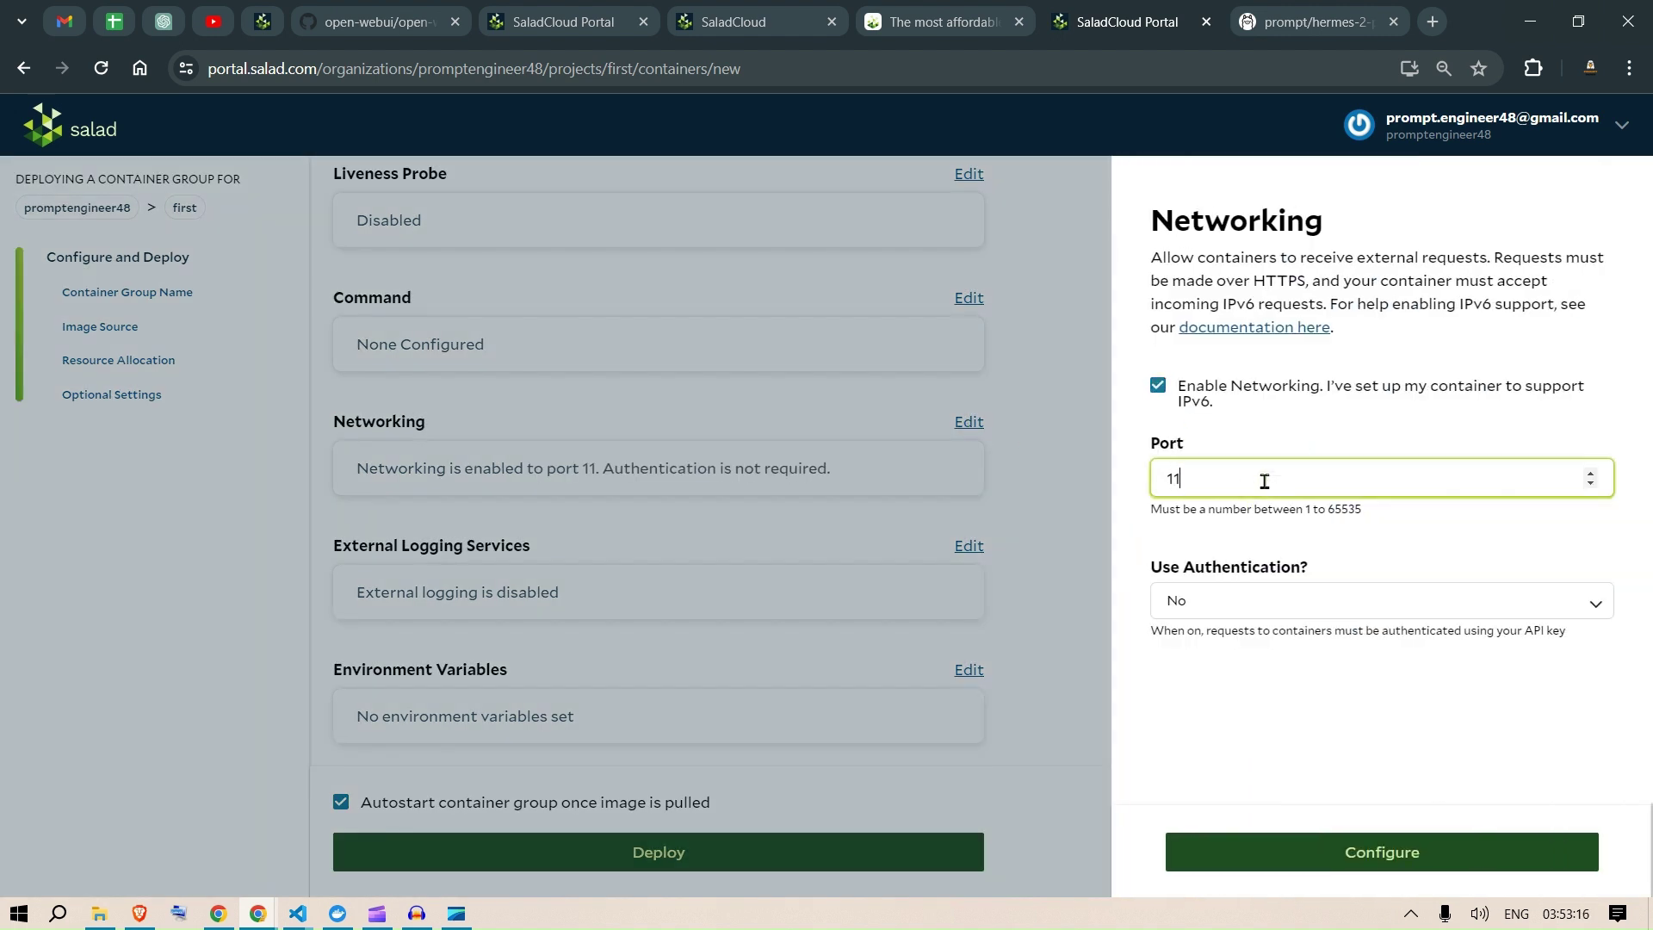
pyautogui.click(1370, 757)
pyautogui.click(1412, 863)
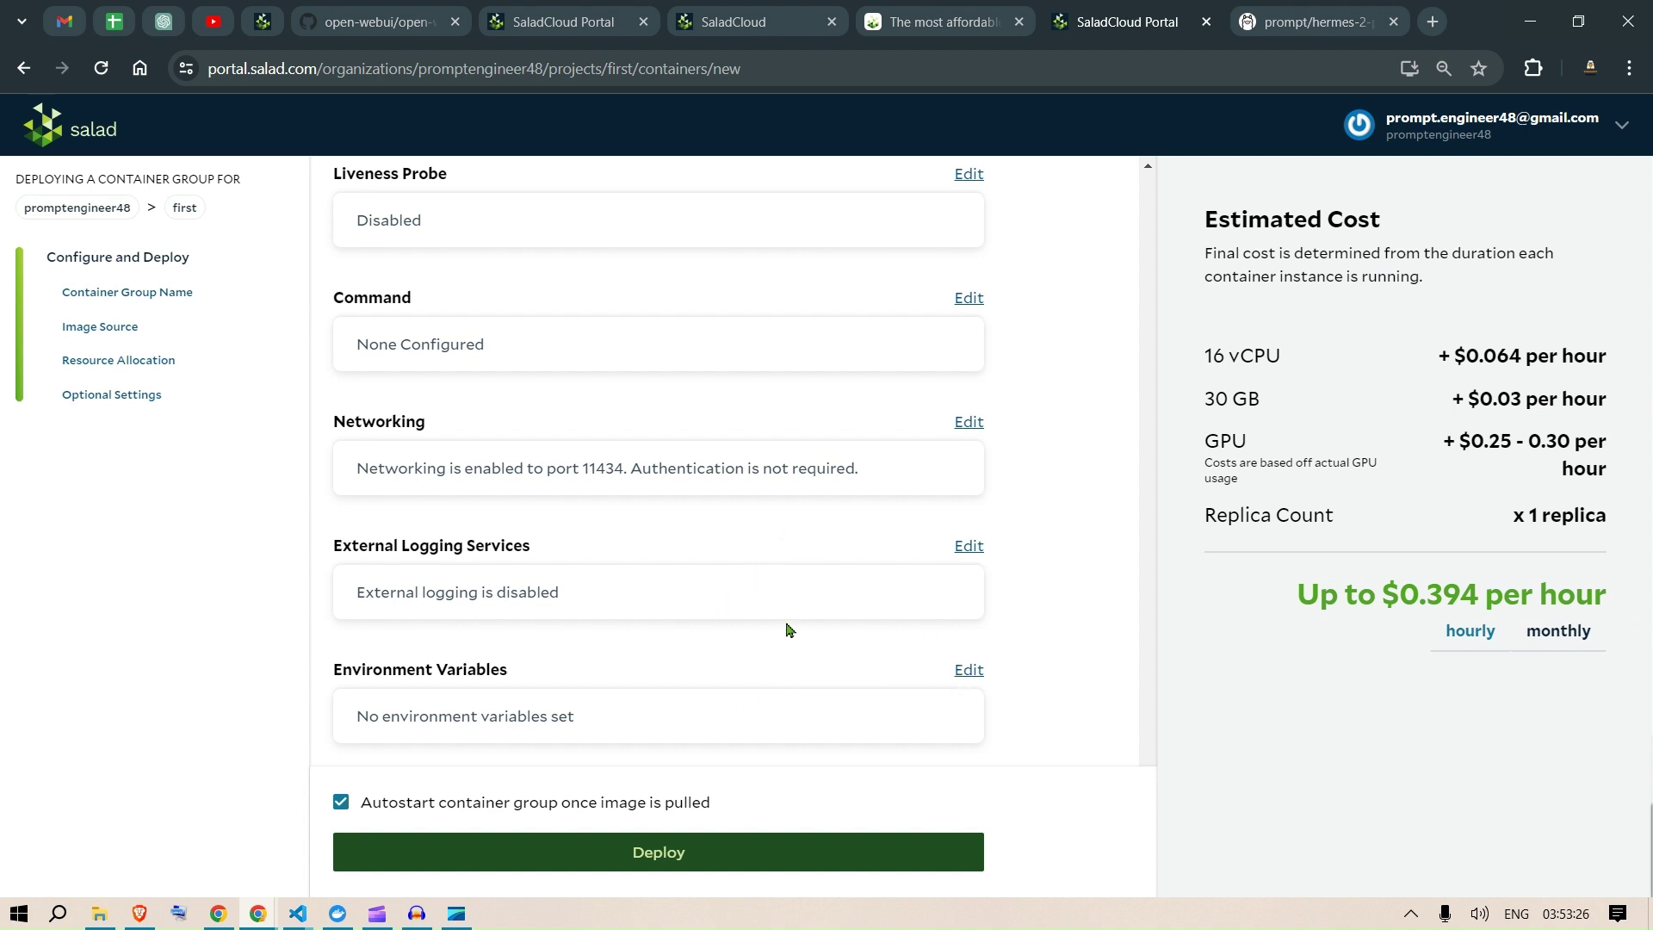
# Step: After a duplicate-name error, rename the group to ollamayoutube1 and deploy it
pyautogui.click(665, 852)
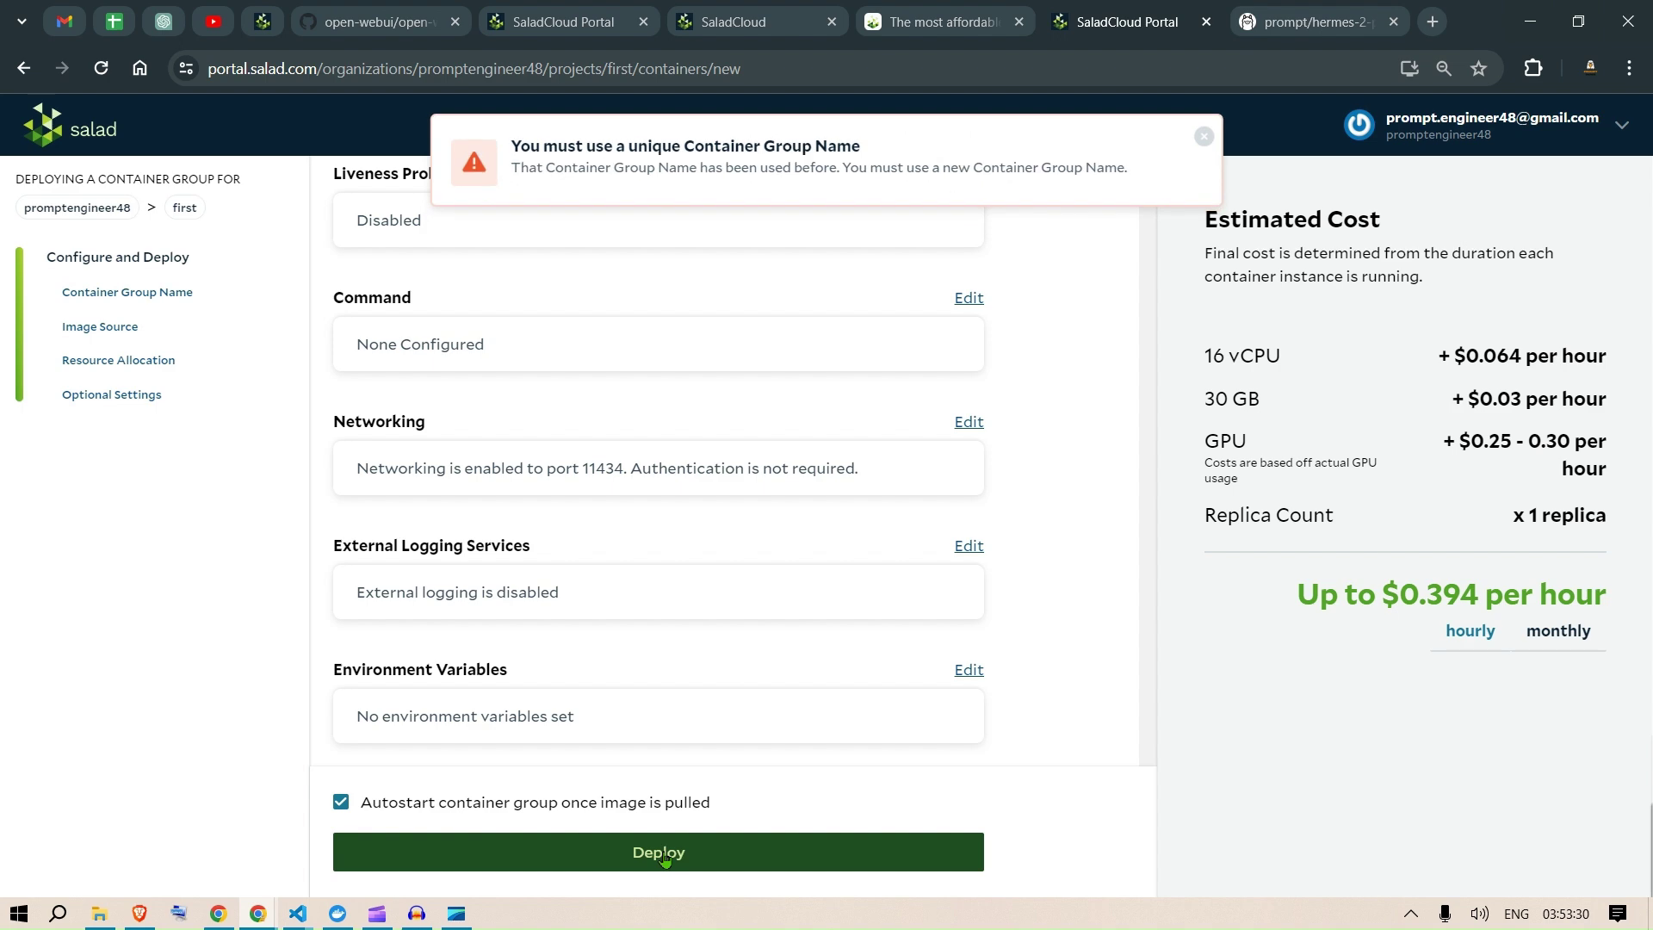
pyautogui.scroll(10, 646, 534)
pyautogui.scroll(5, 646, 548)
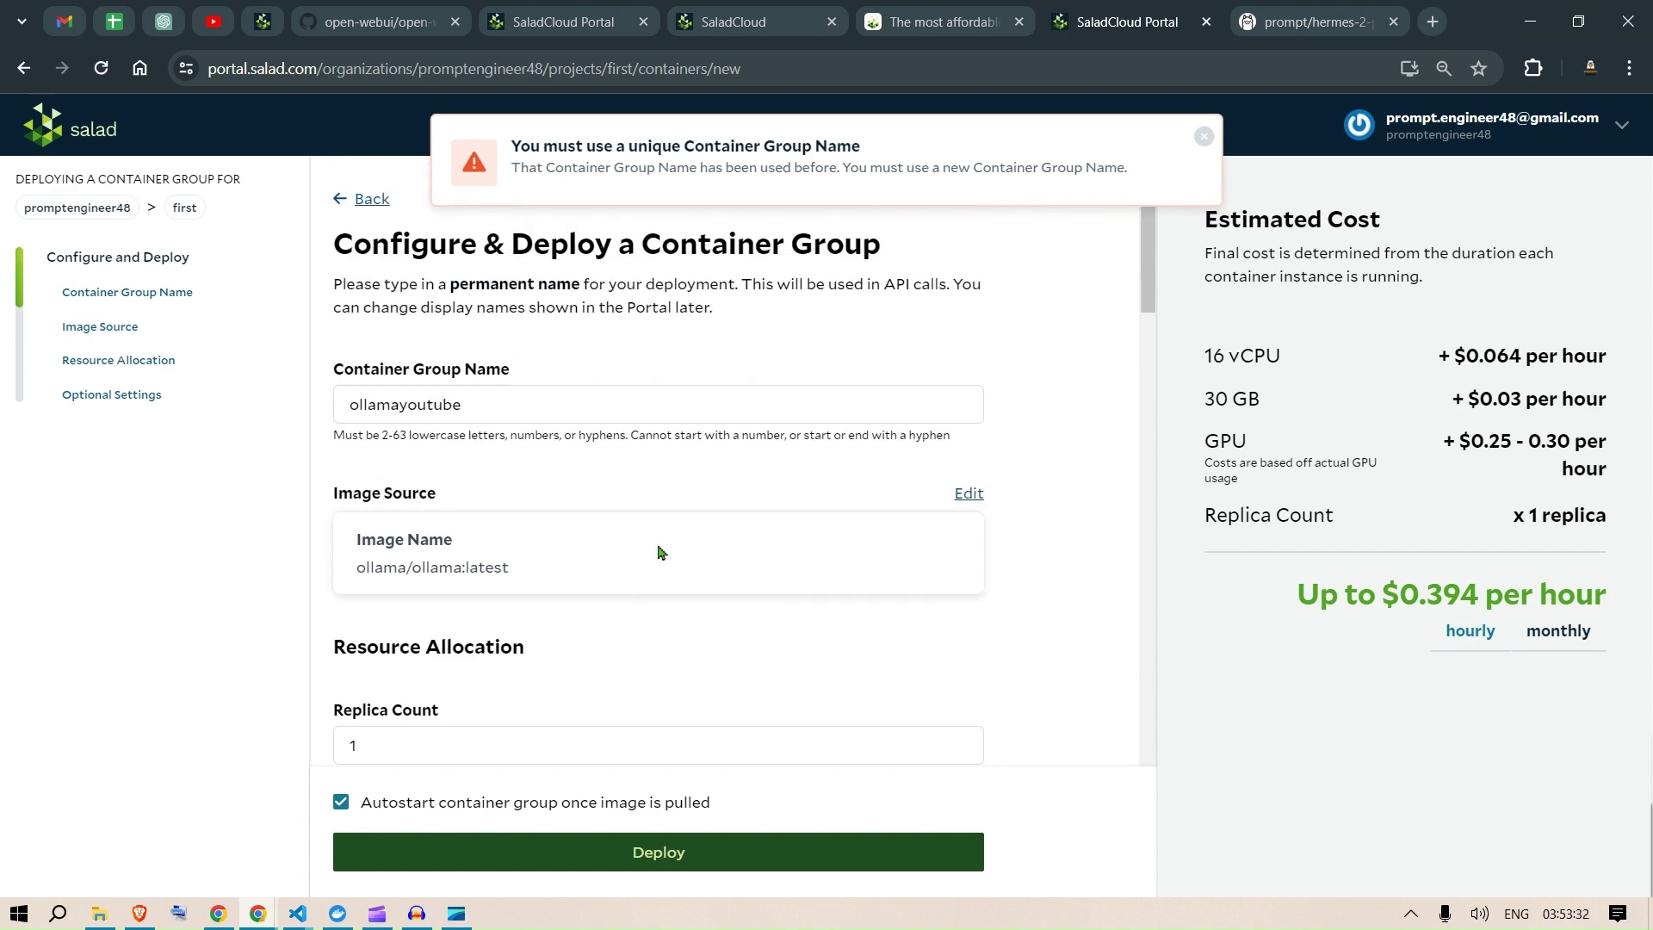
pyautogui.click(538, 404)
pyautogui.write('1')
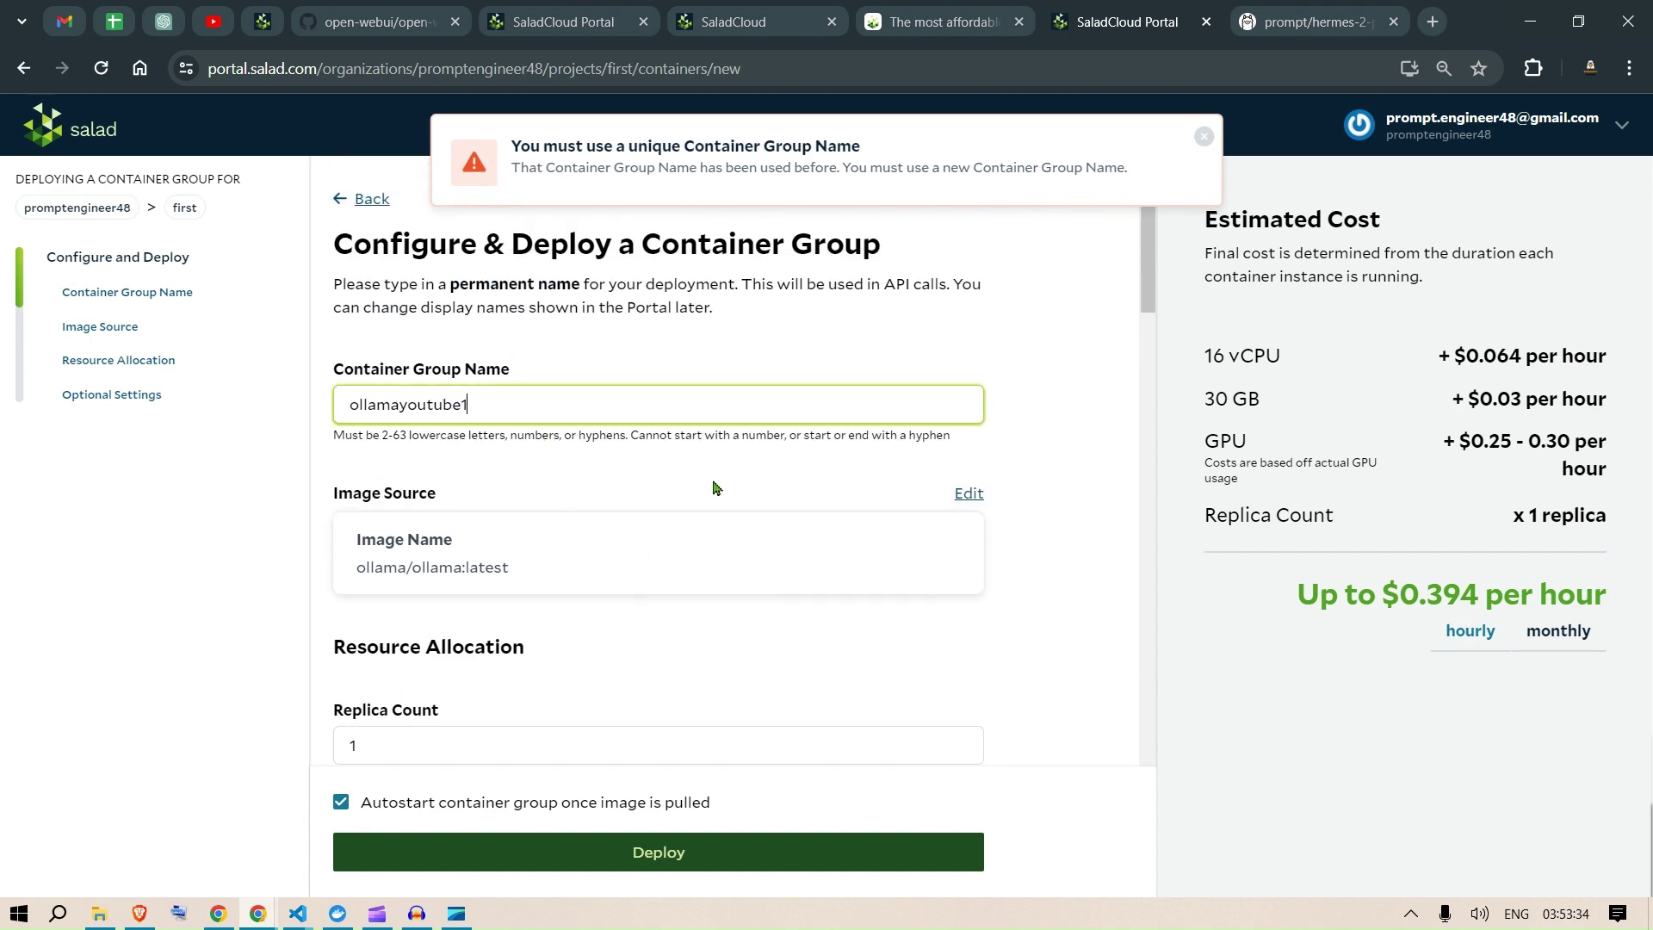
pyautogui.click(1083, 491)
pyautogui.scroll(-15, 801, 560)
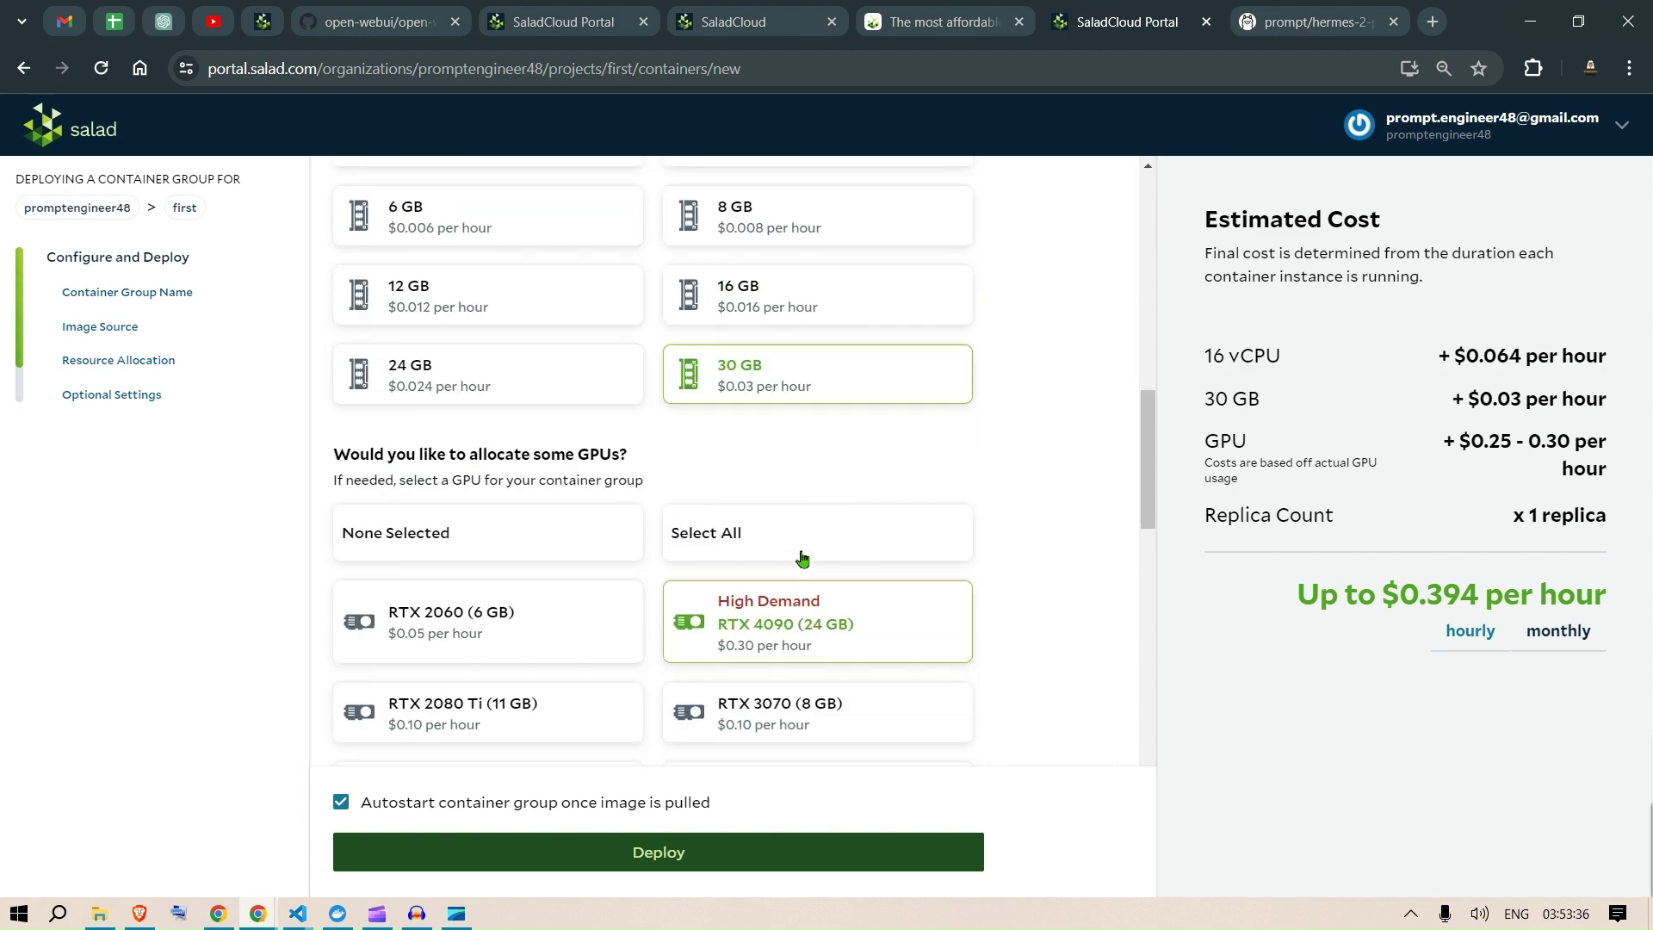
pyautogui.click(647, 857)
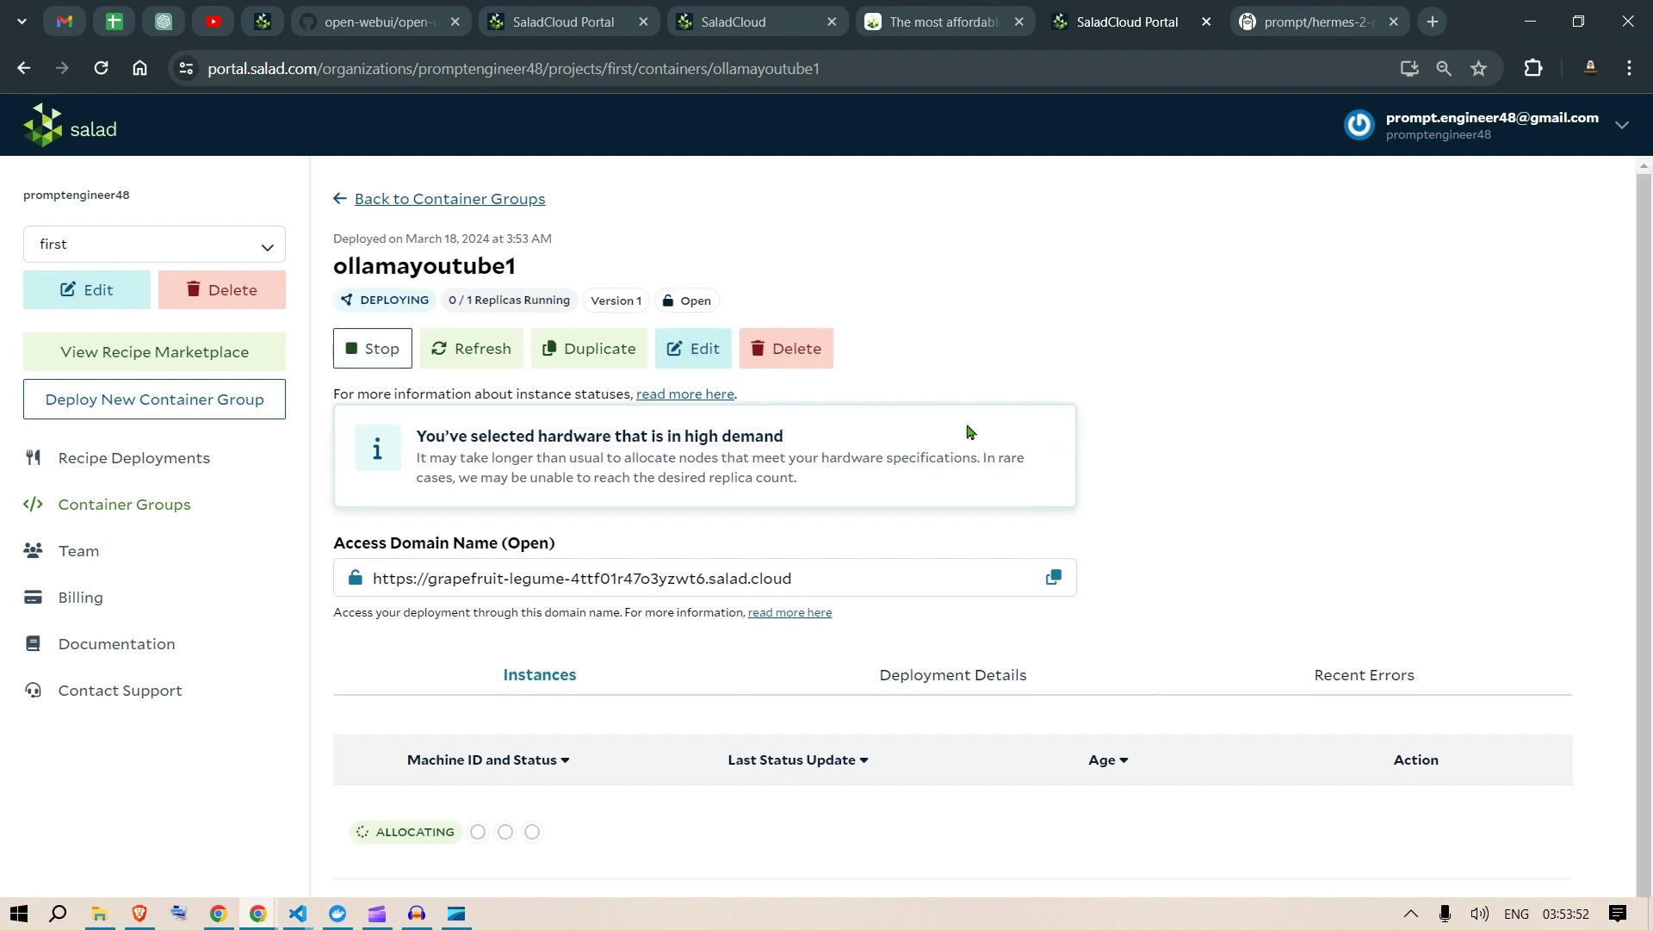
pyautogui.click(496, 841)
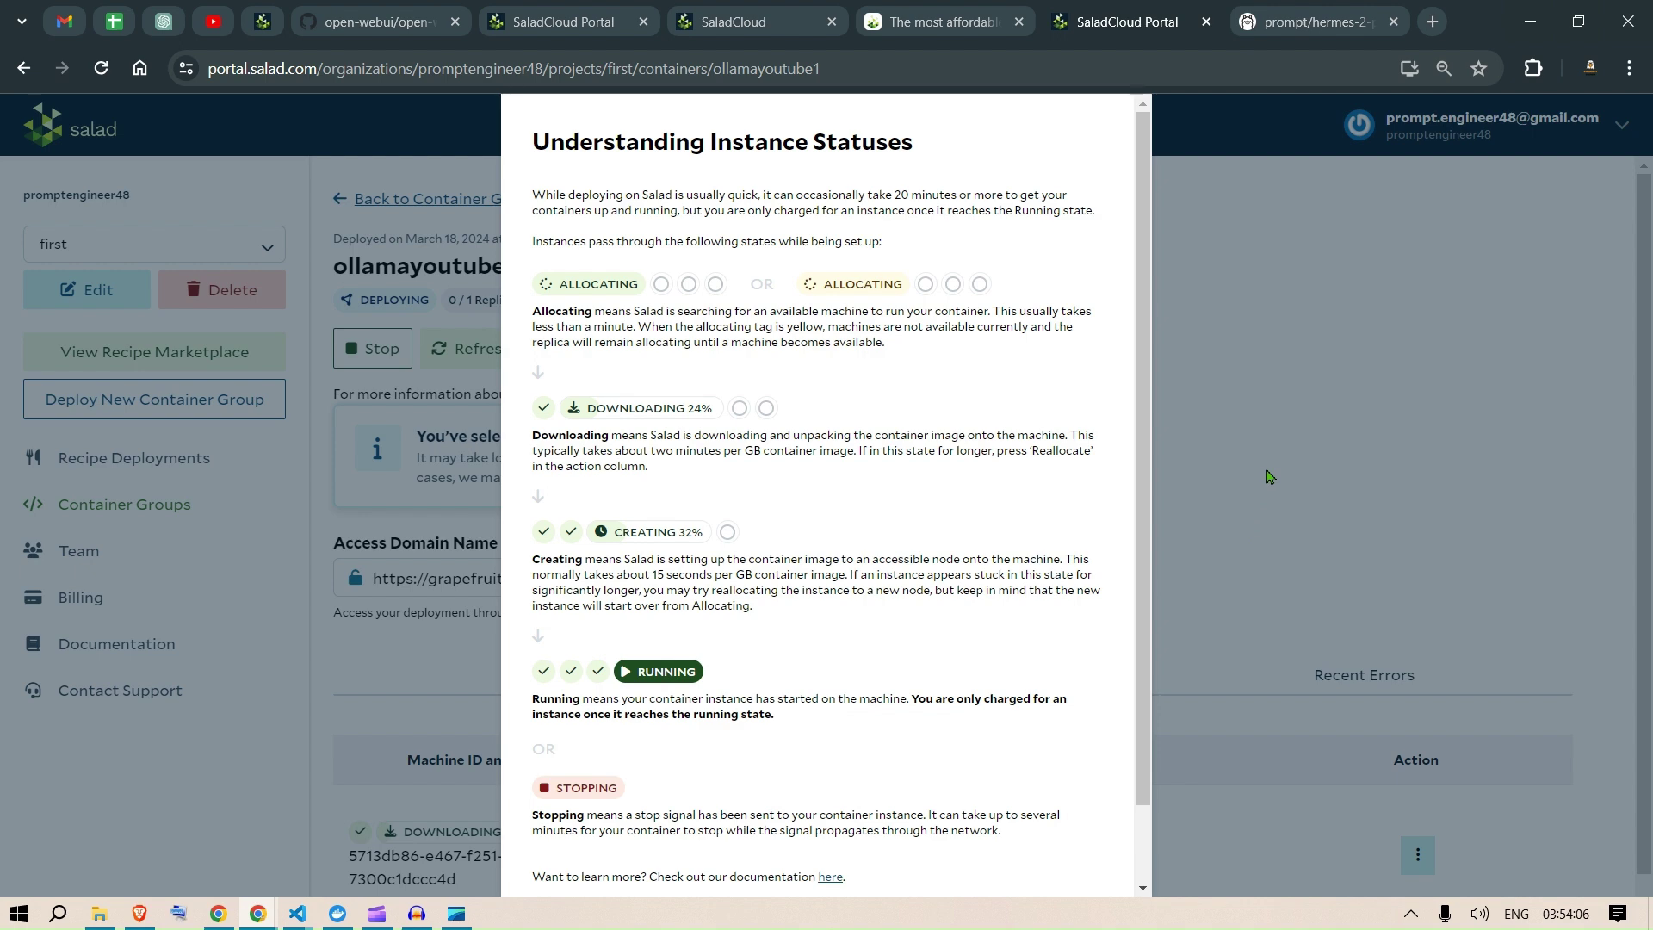
pyautogui.click(1269, 476)
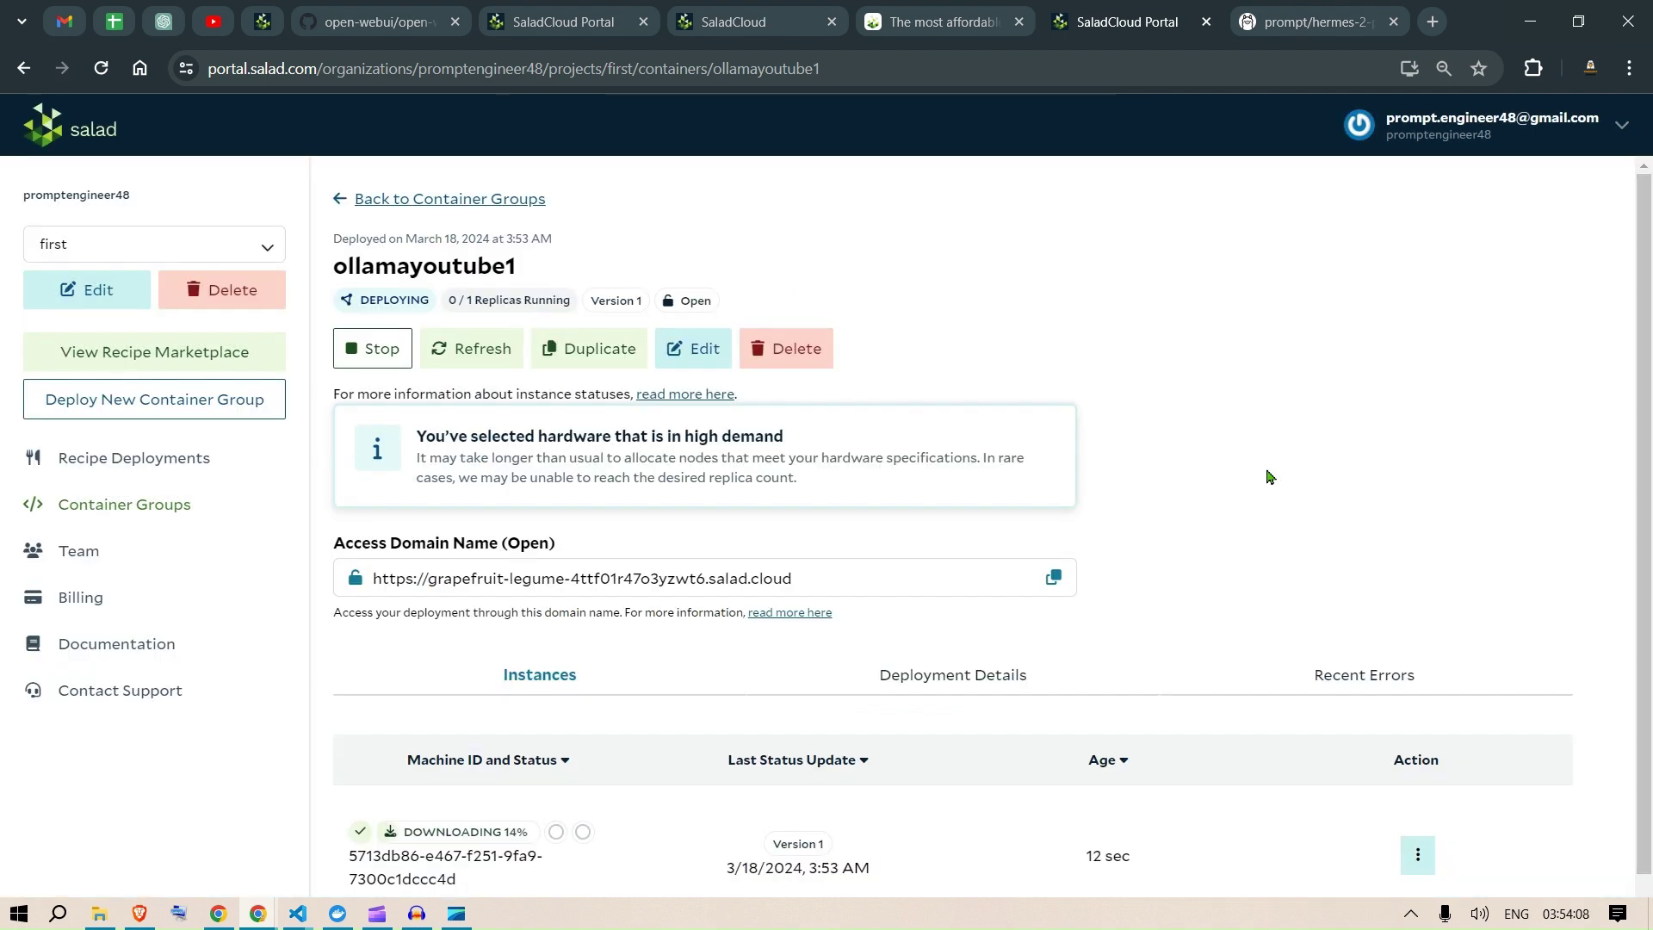
pyautogui.scroll(-1, 1268, 476)
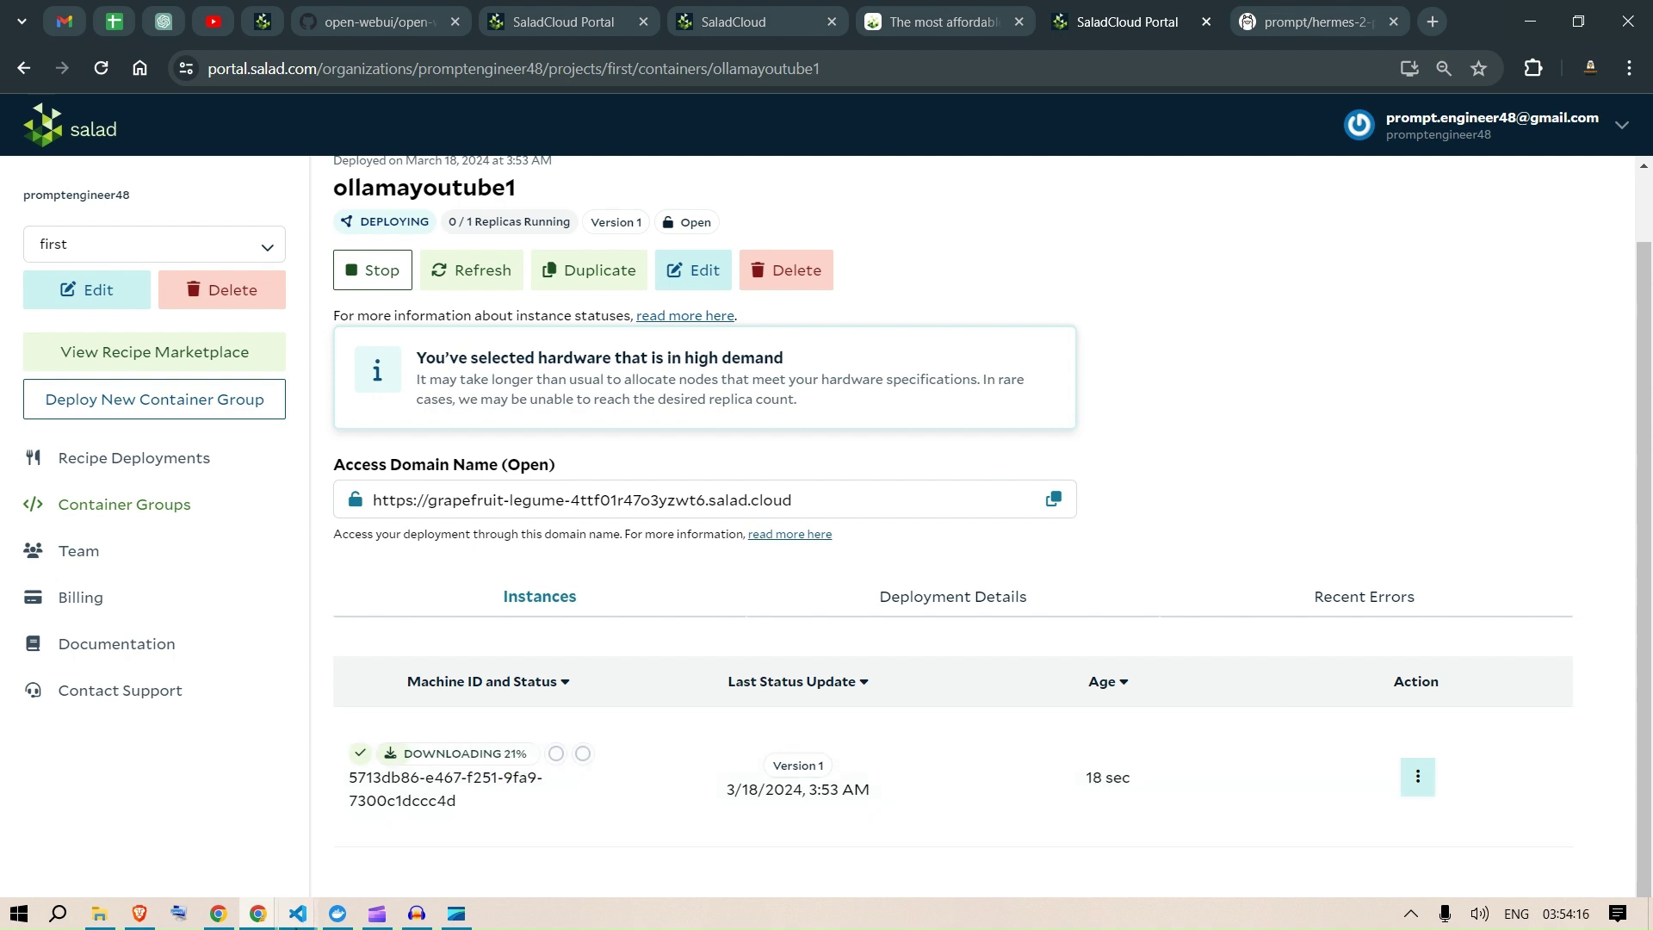
pyautogui.click(297, 912)
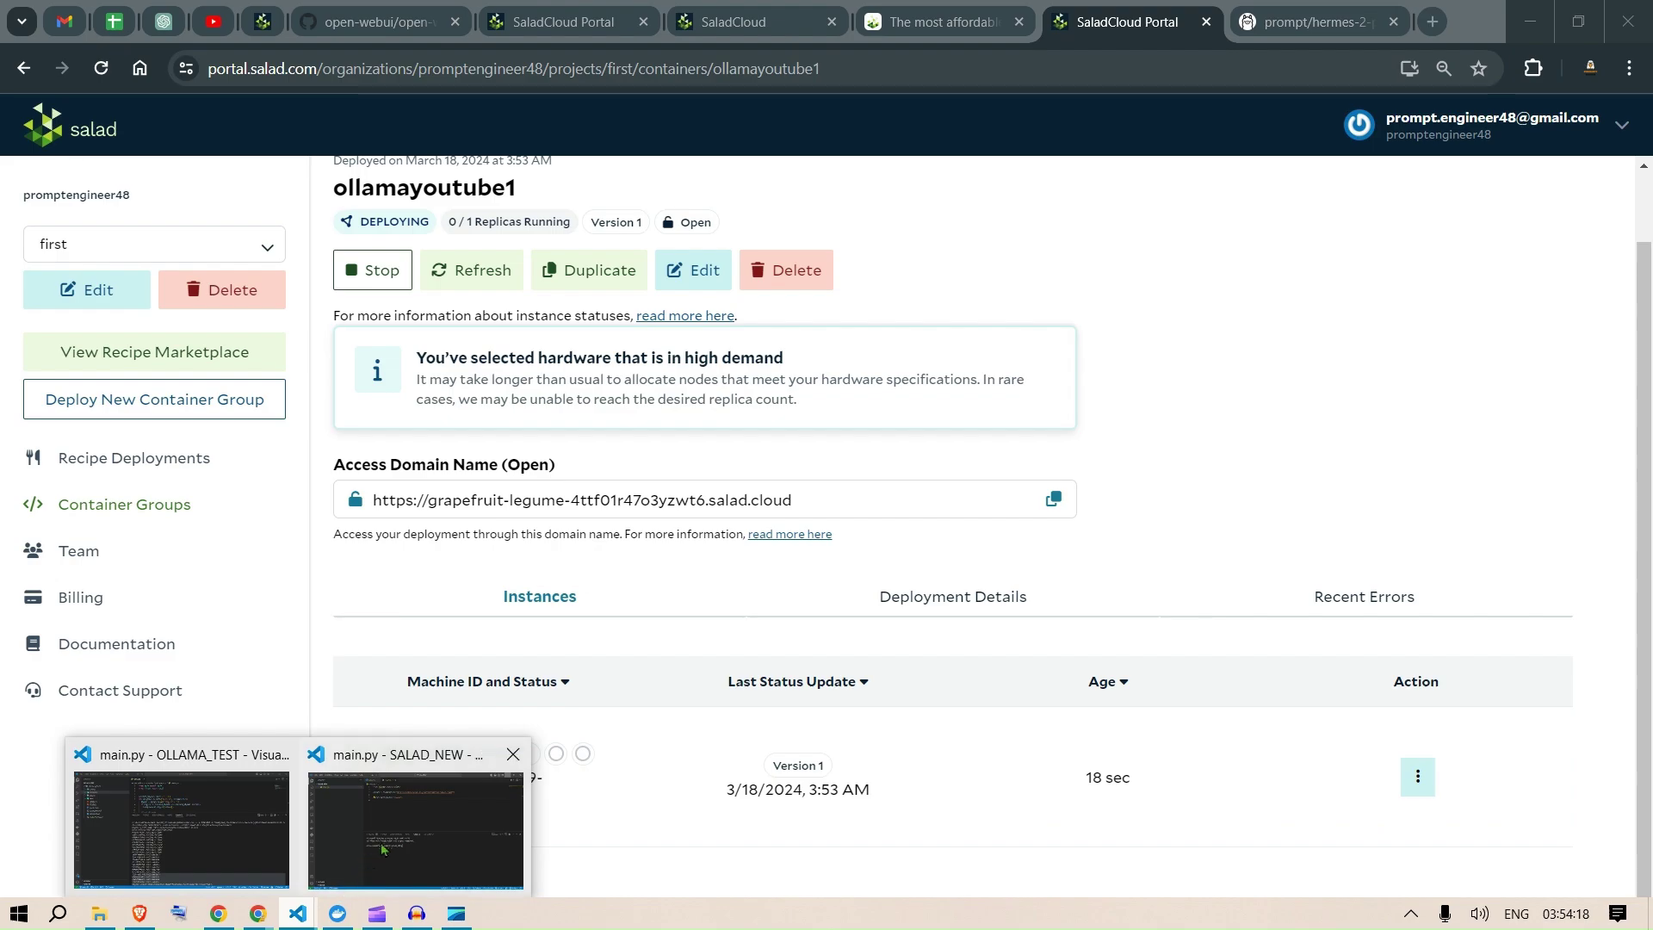
# Step: Copy the deployment's access domain name from the Salad portal
pyautogui.click(386, 842)
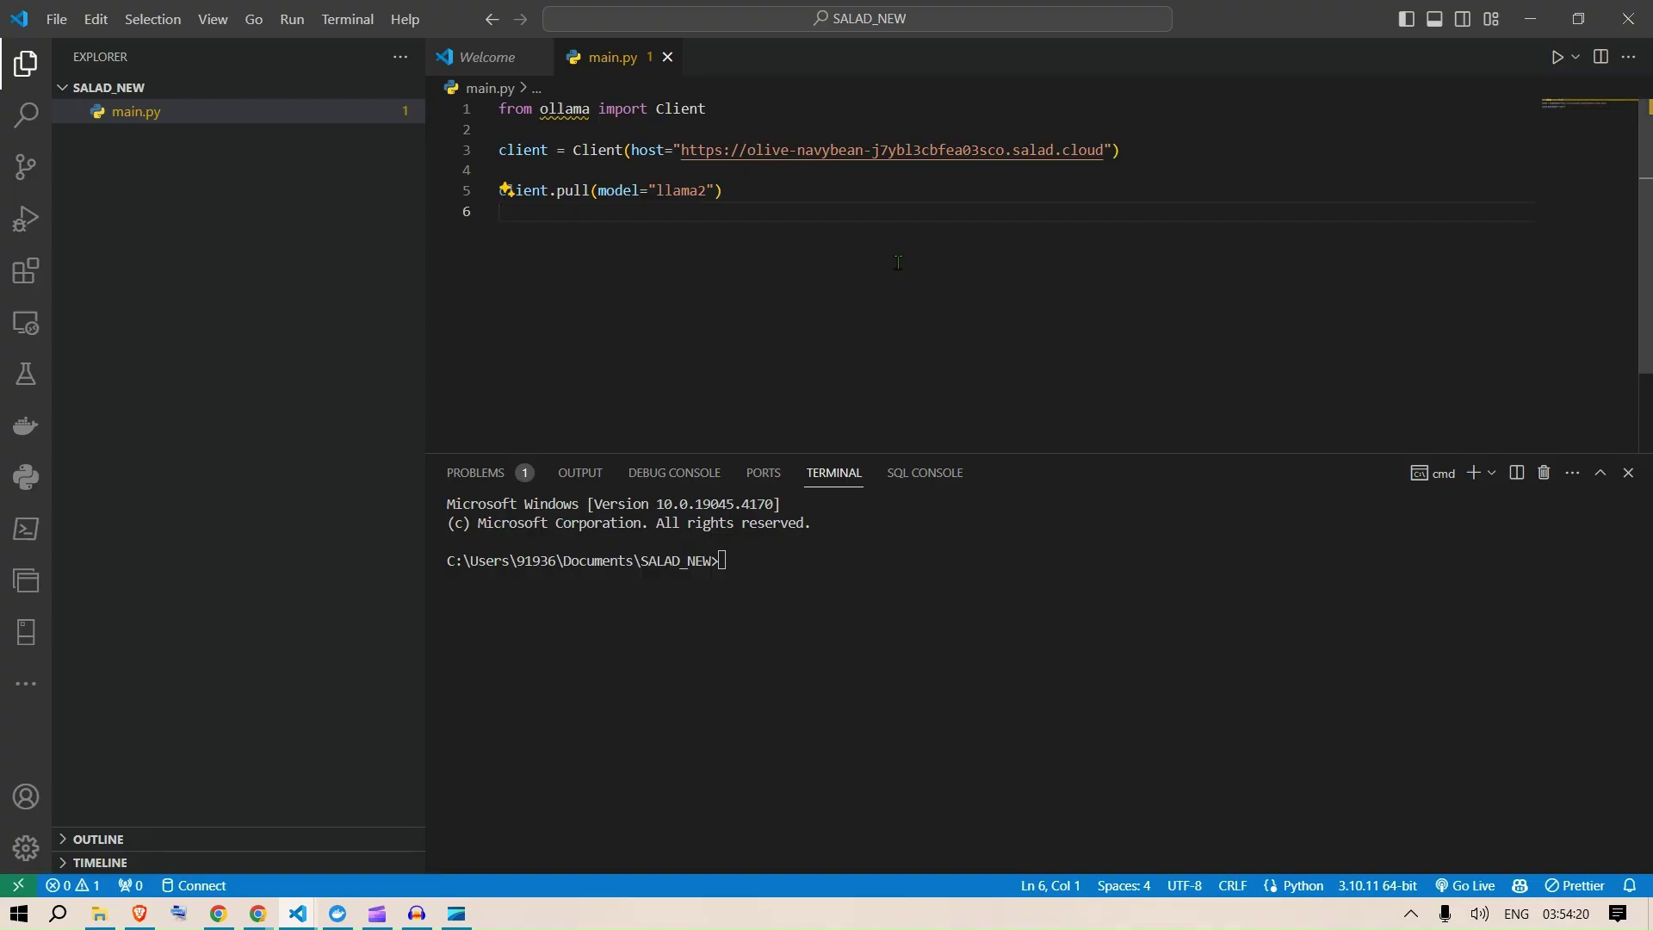
pyautogui.click(805, 197)
pyautogui.hotkey('alt', 'Tab')
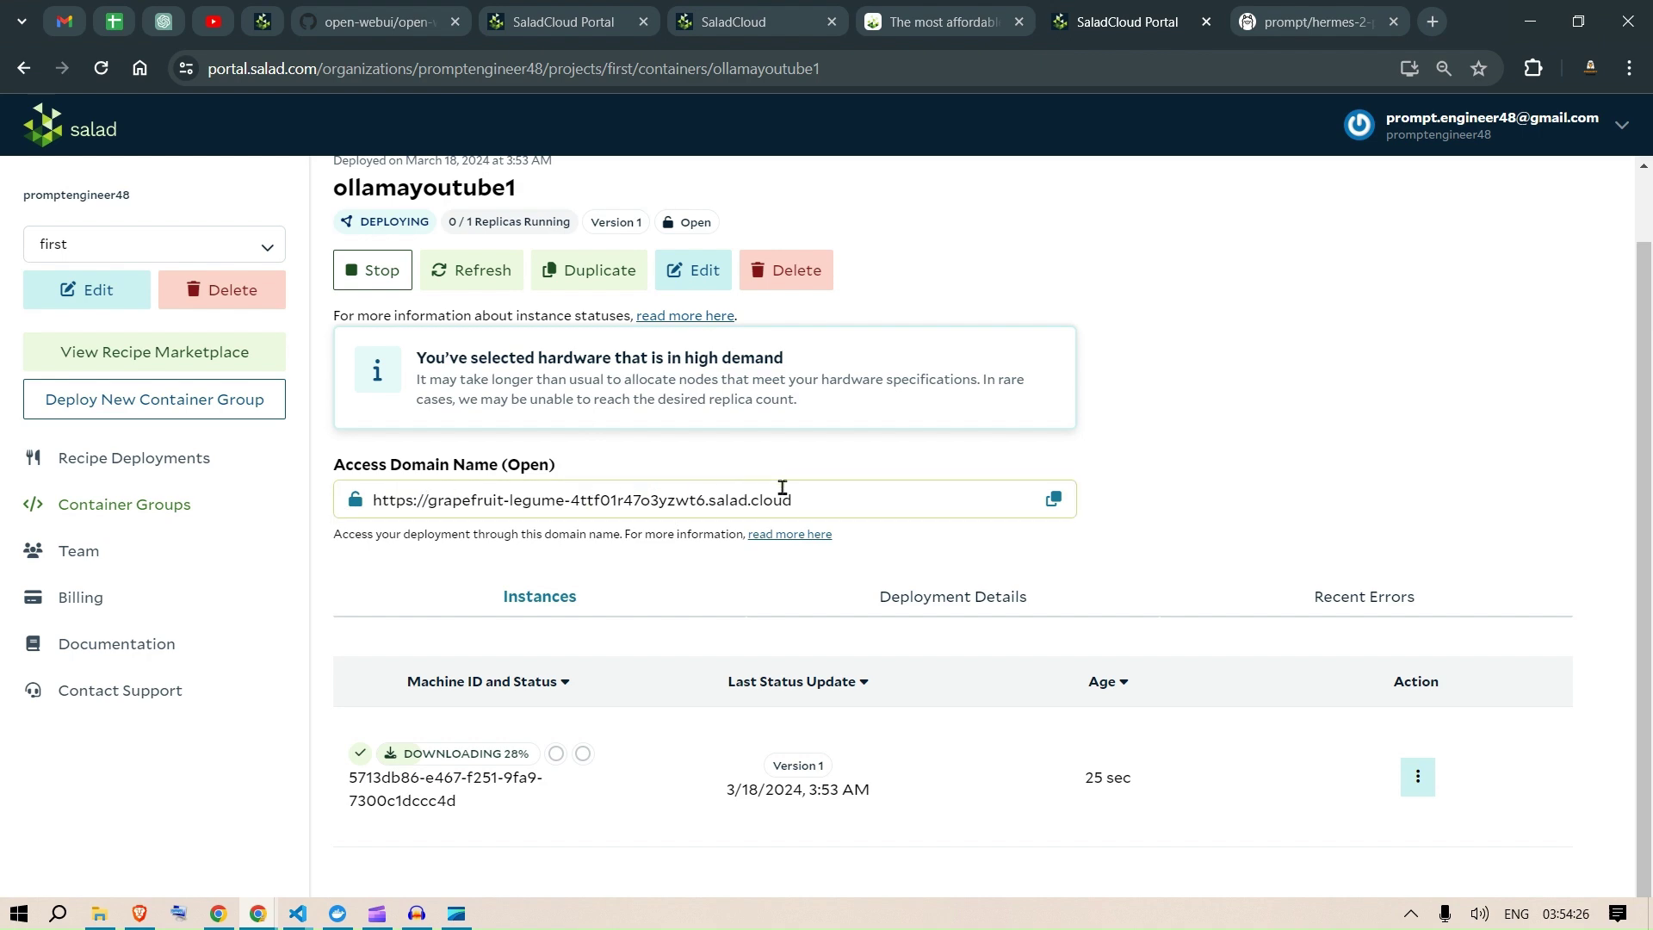
pyautogui.click(1056, 503)
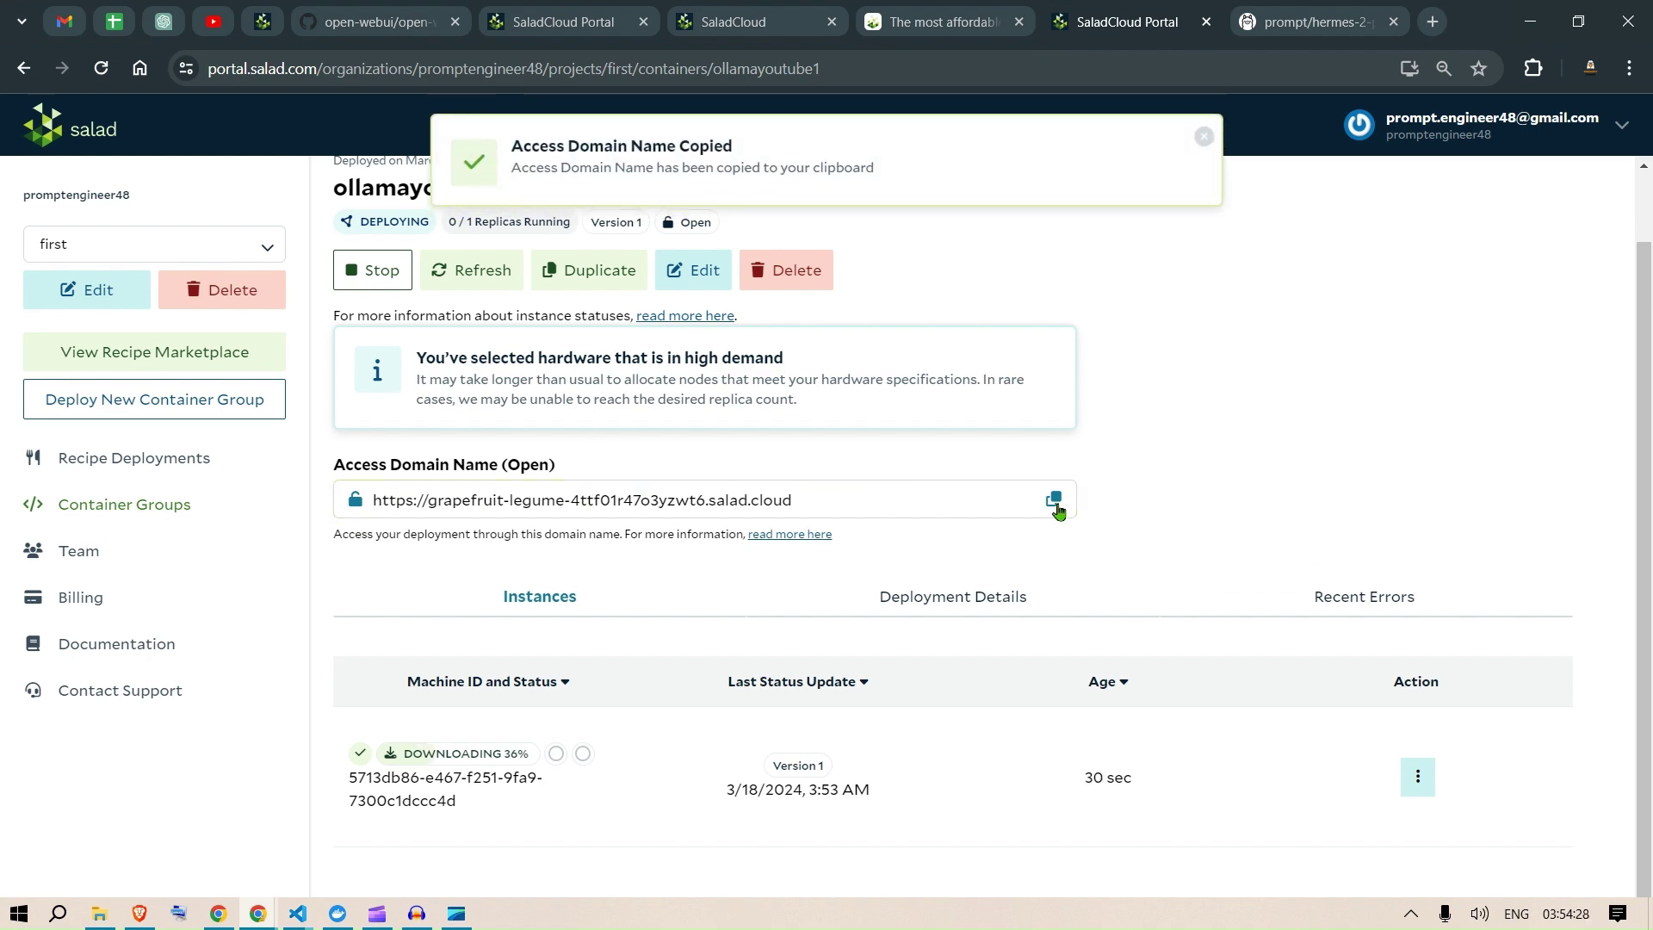
pyautogui.hotkey('alt', 'Tab')
# Step: Paste the grapefruit-legume salad.cloud URL over the old host on line 3 of main.py
pyautogui.click(755, 150)
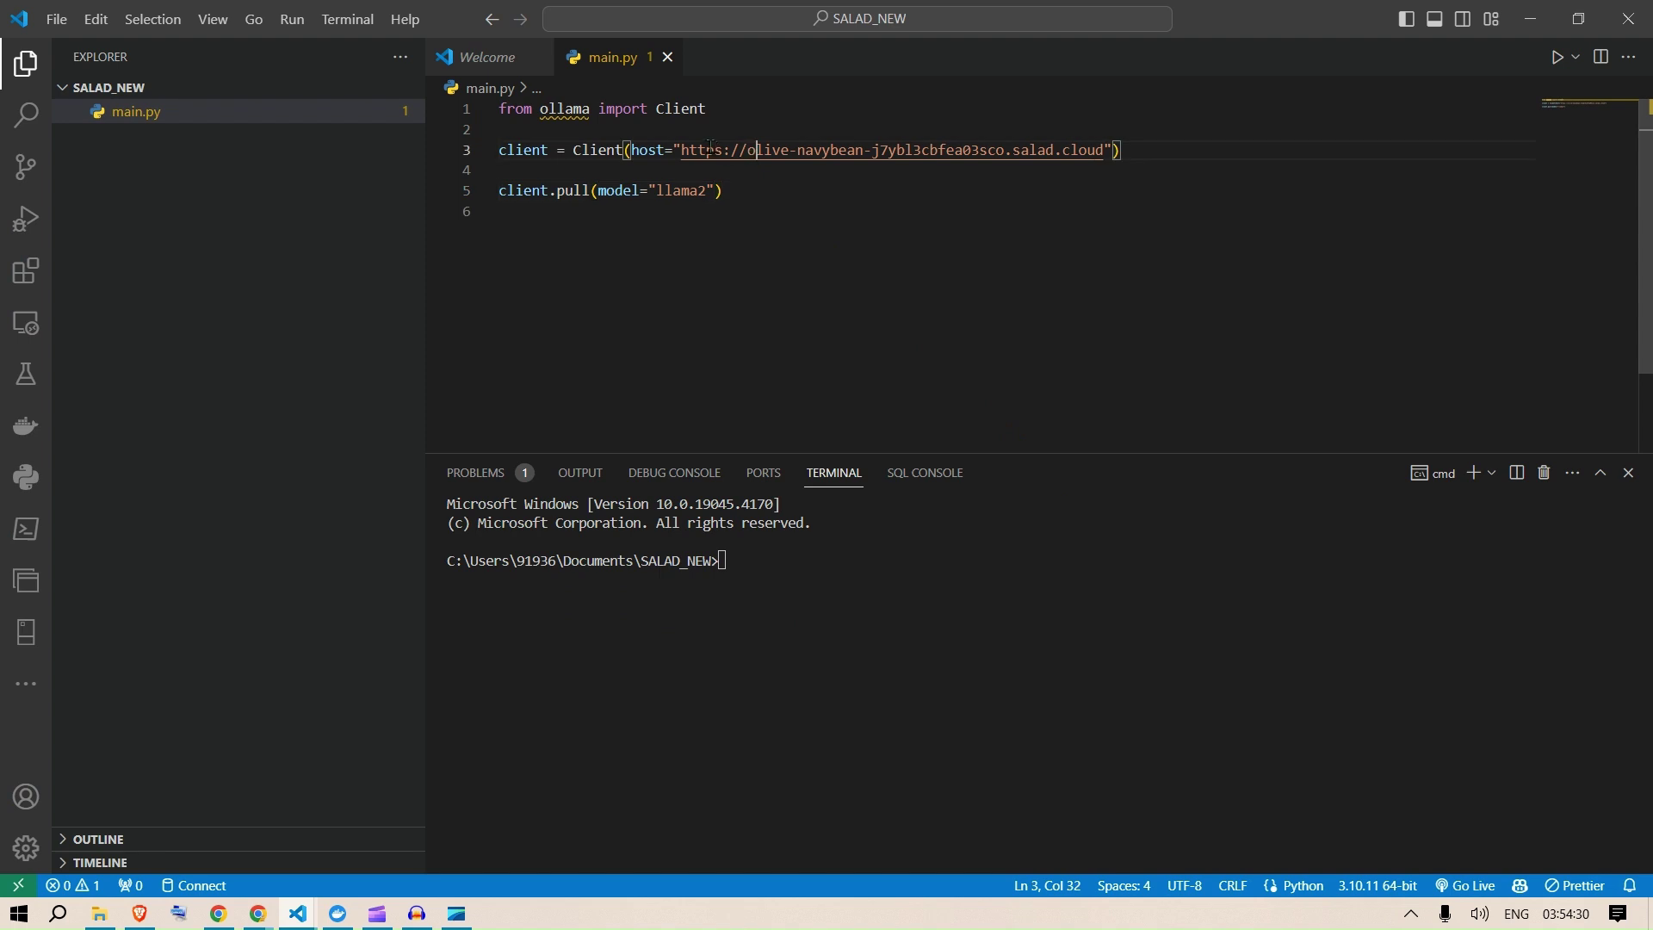
pyautogui.moveTo(682, 150); pyautogui.dragTo(1104, 152)
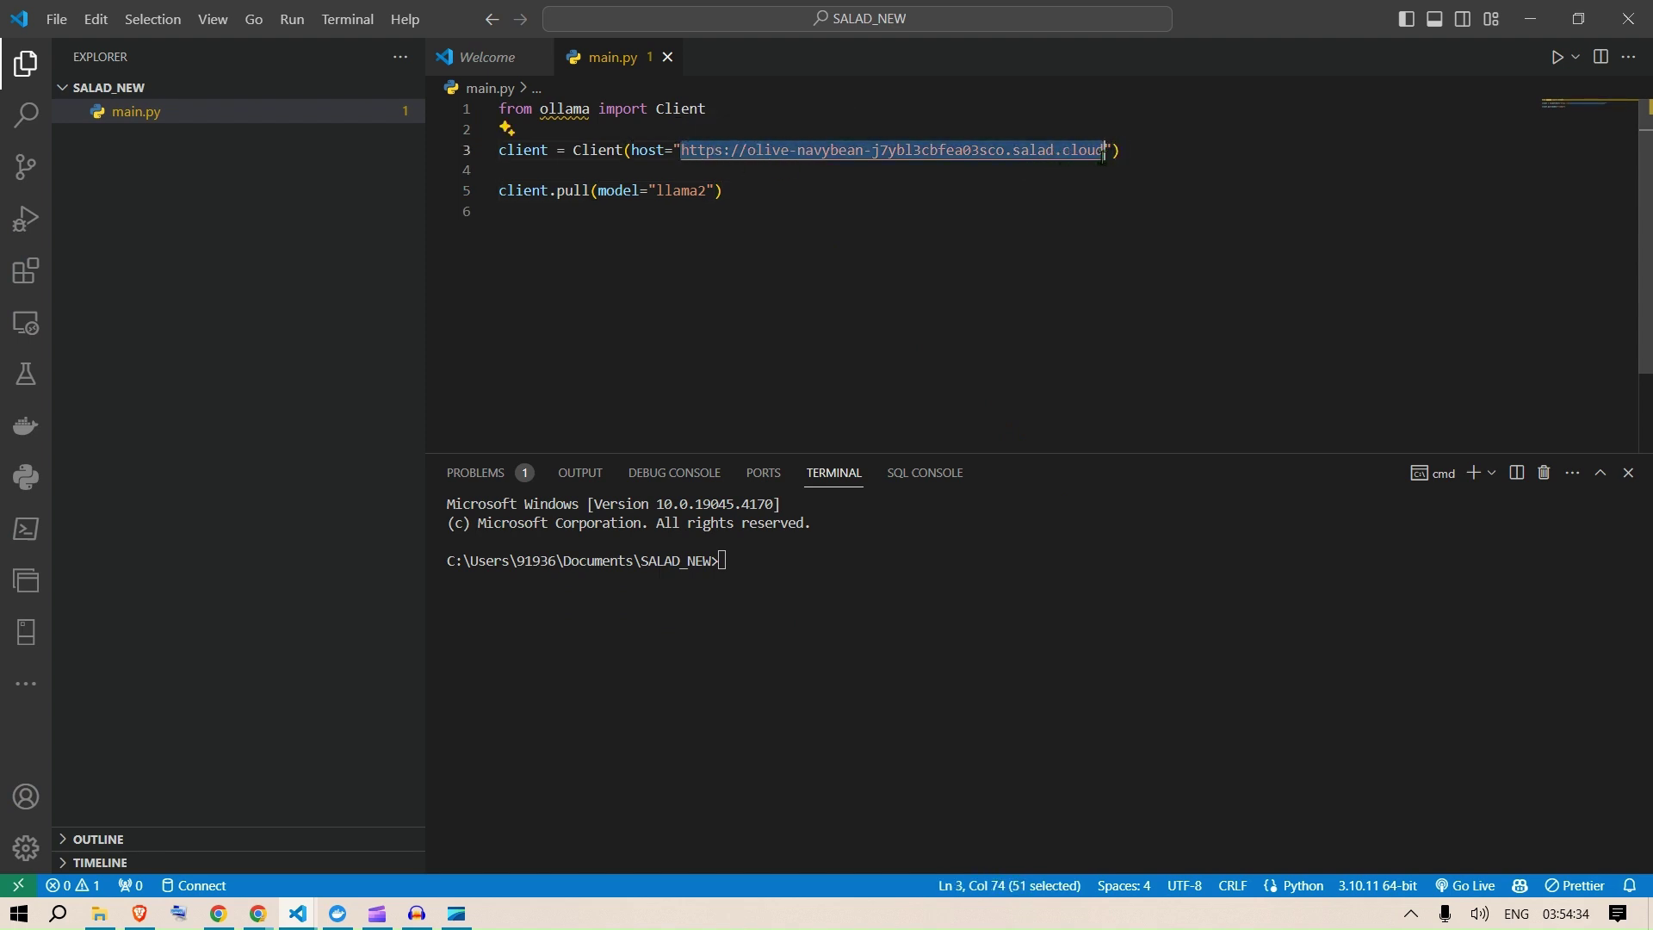
pyautogui.hotkey('ctrl', 'v')
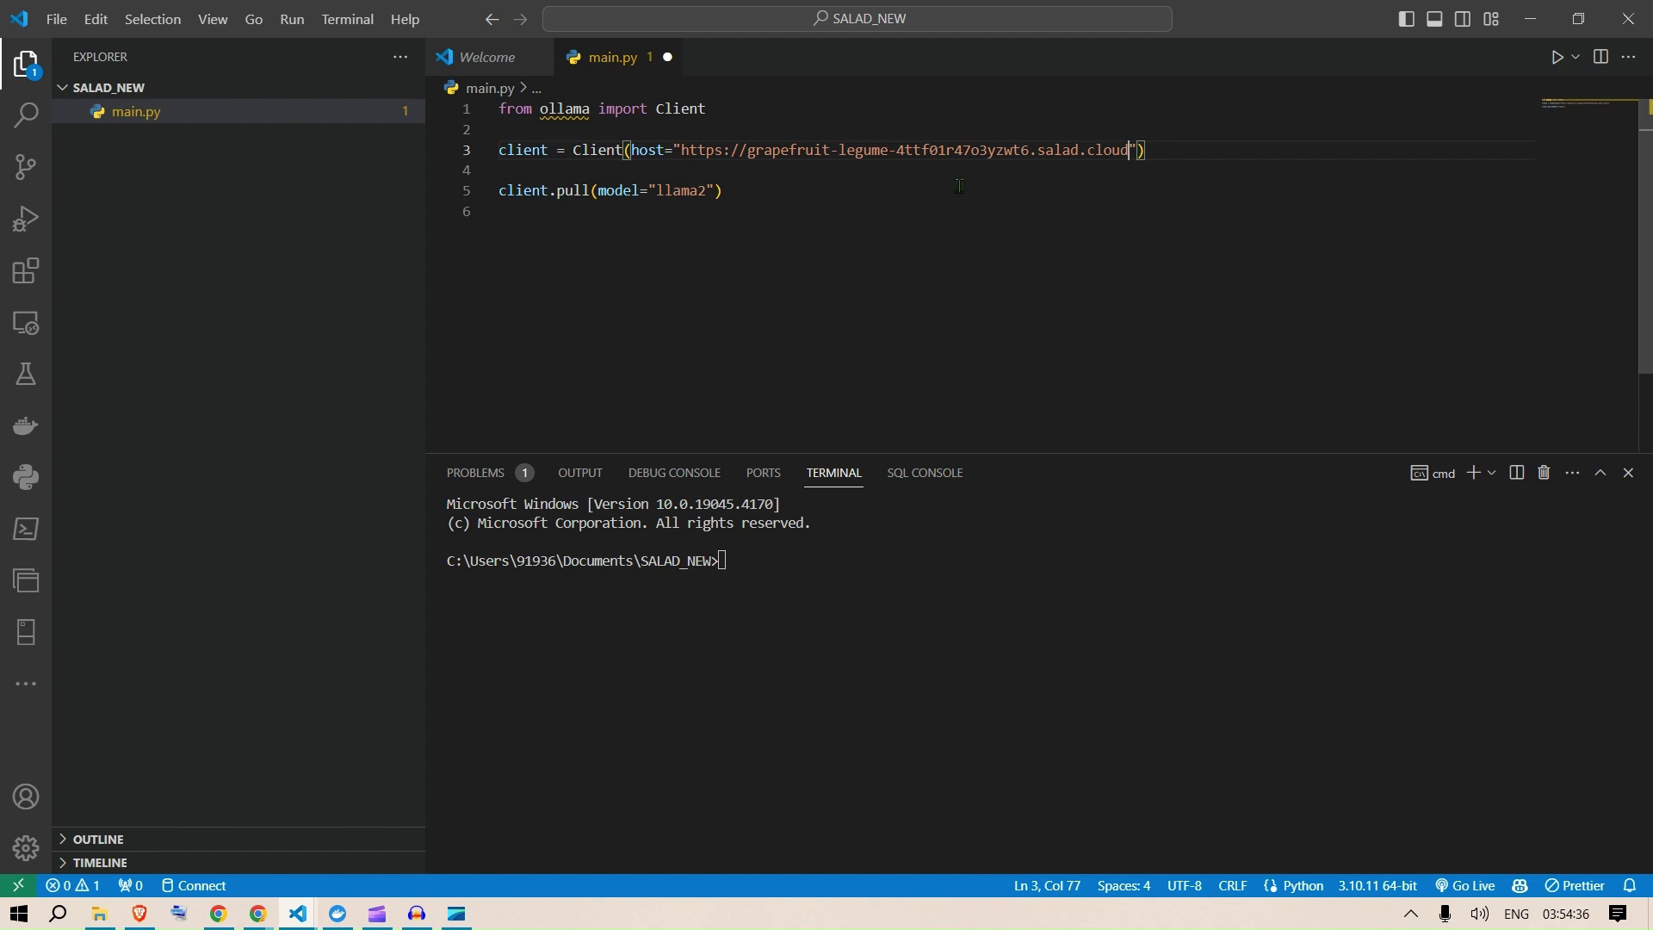
pyautogui.click(751, 127)
pyautogui.moveTo(718, 104); pyautogui.dragTo(480, 97)
pyautogui.click(720, 112)
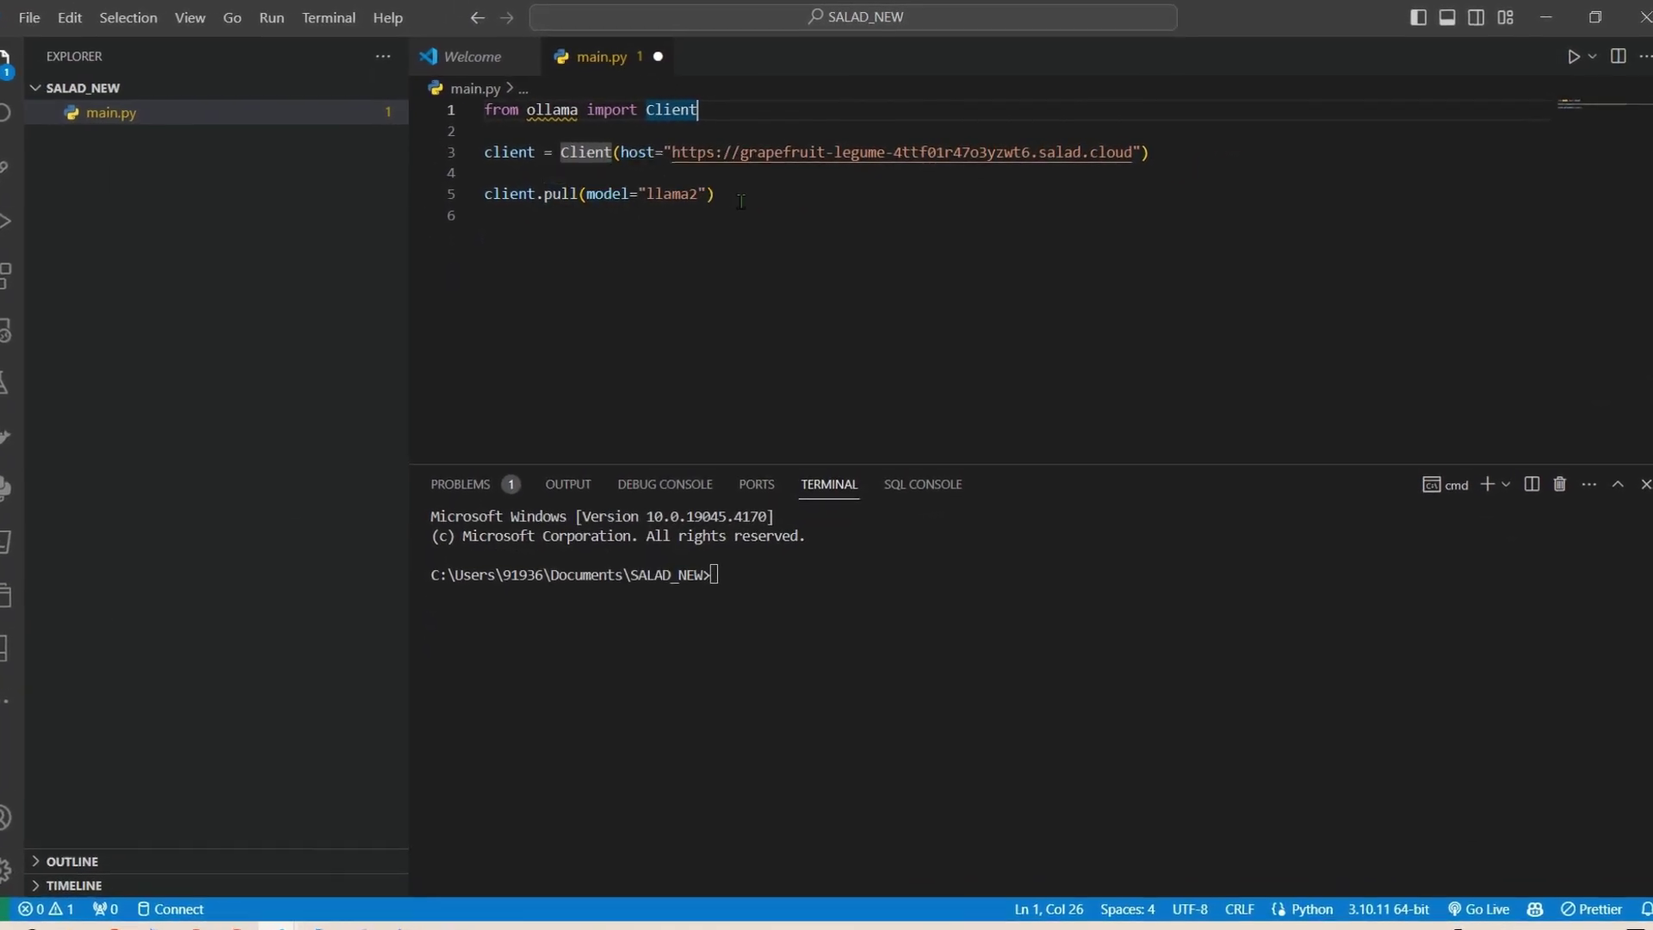
# Step: Save main.py with Ctrl+S
pyautogui.click(744, 193)
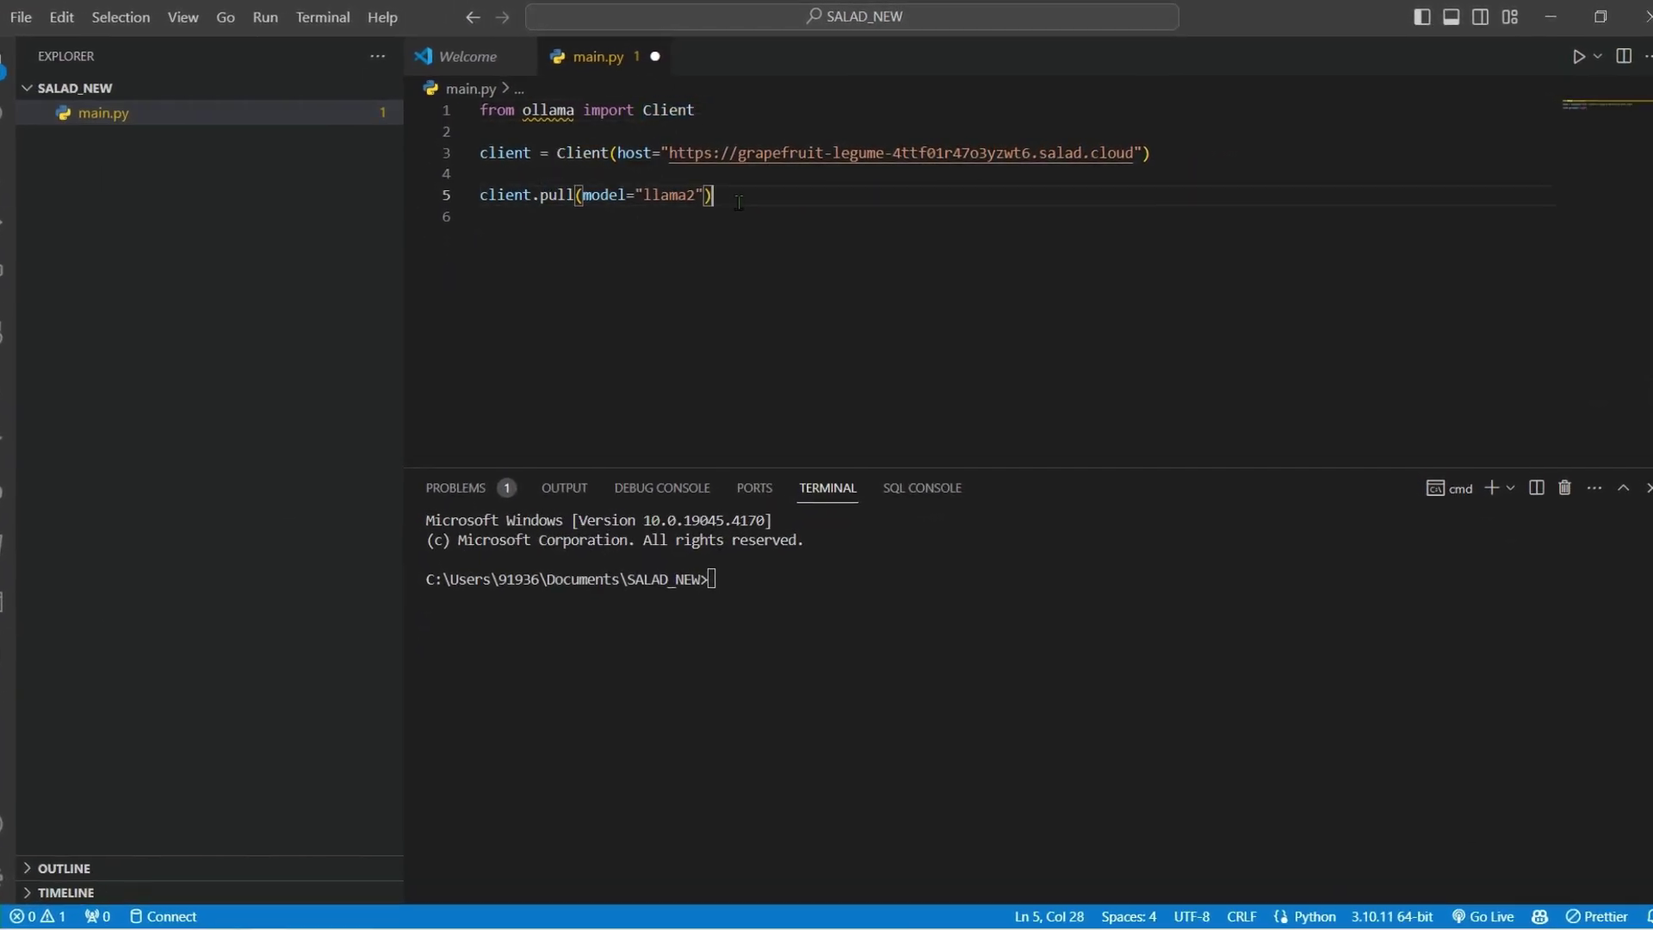
pyautogui.click(803, 332)
pyautogui.hotkey('ctrl', 's')
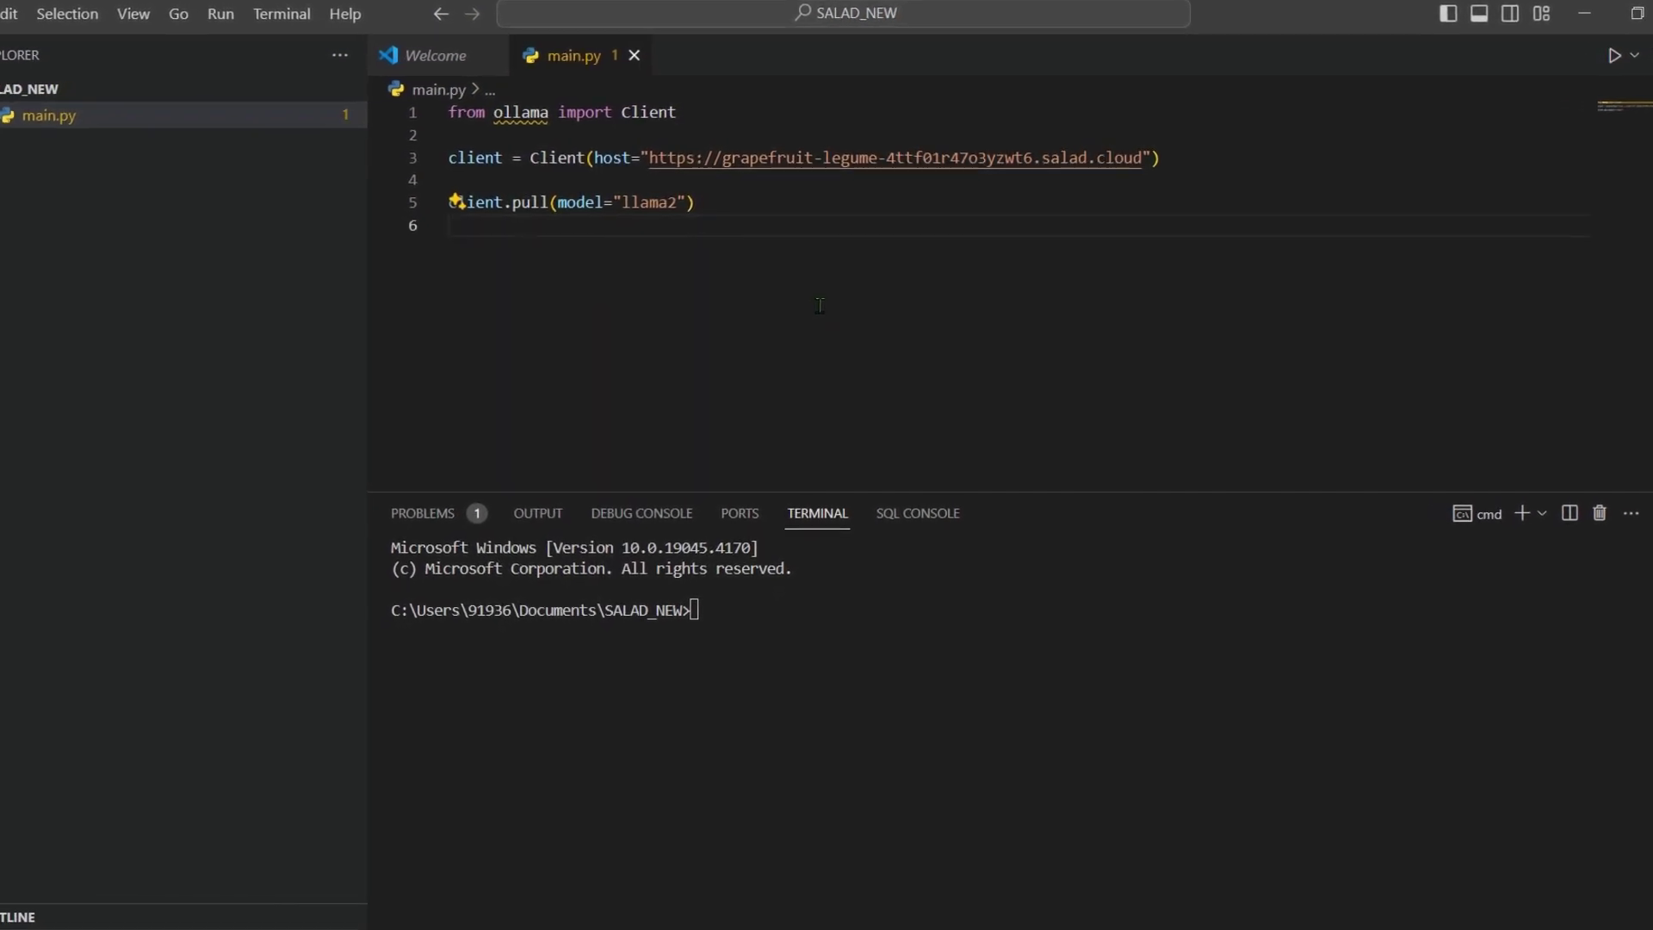
# Step: Run 'conda create -n SALAD1 python=3.11 -y' in the terminal and enlarge the terminal panel
pyautogui.click(805, 627)
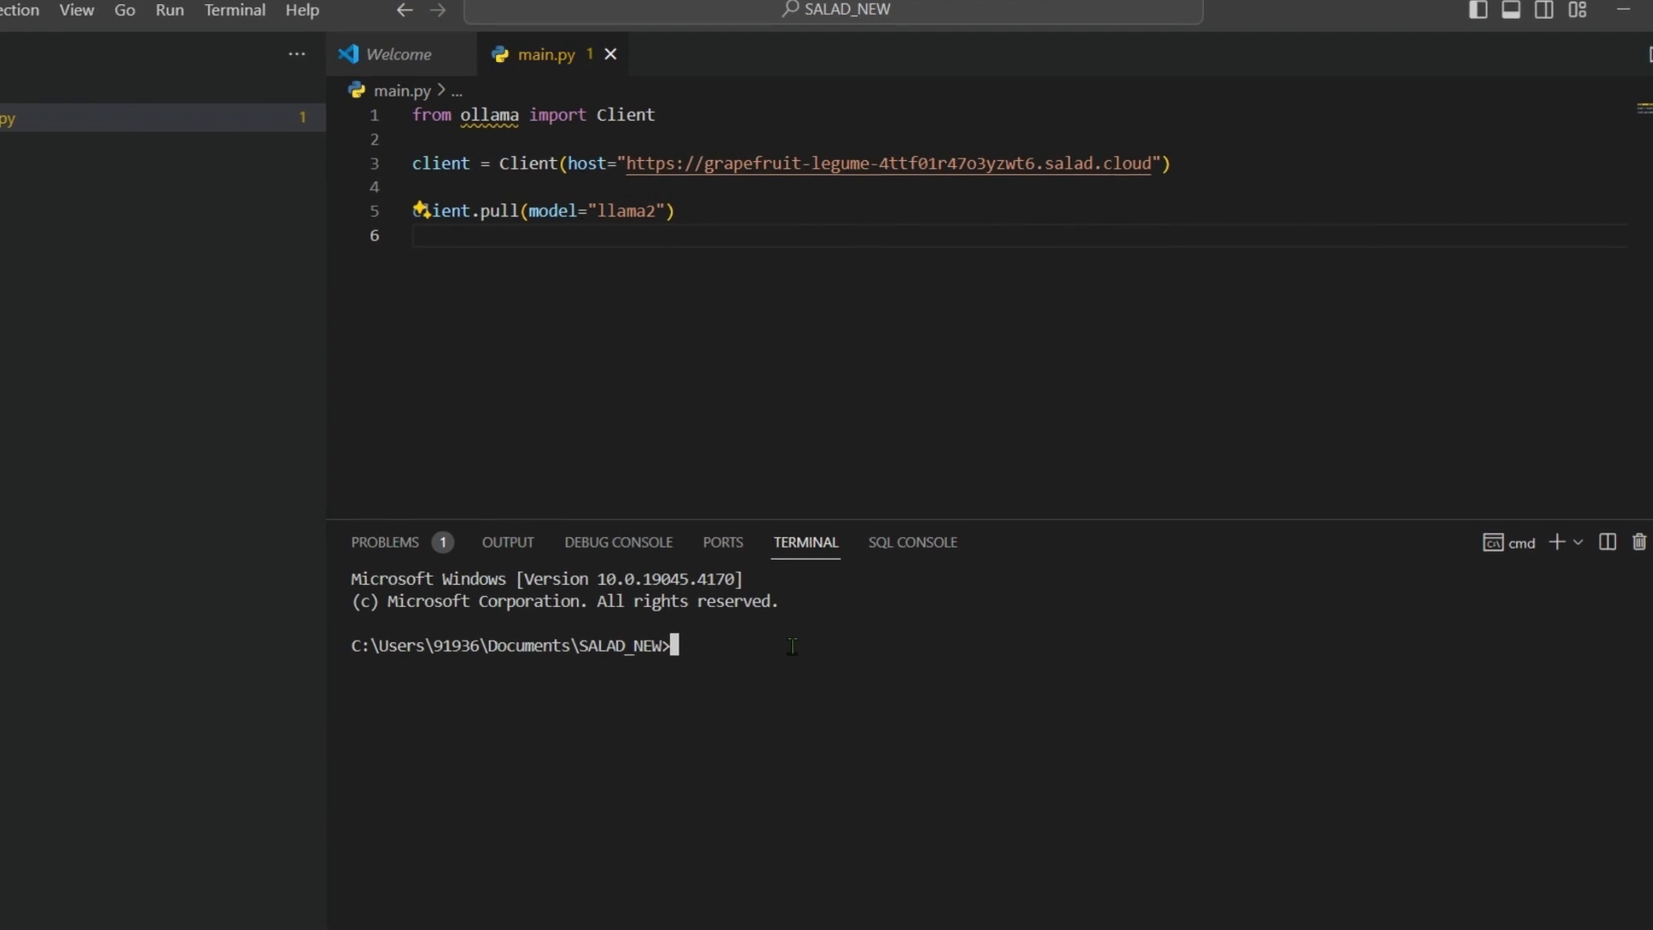
pyautogui.write('conda ')
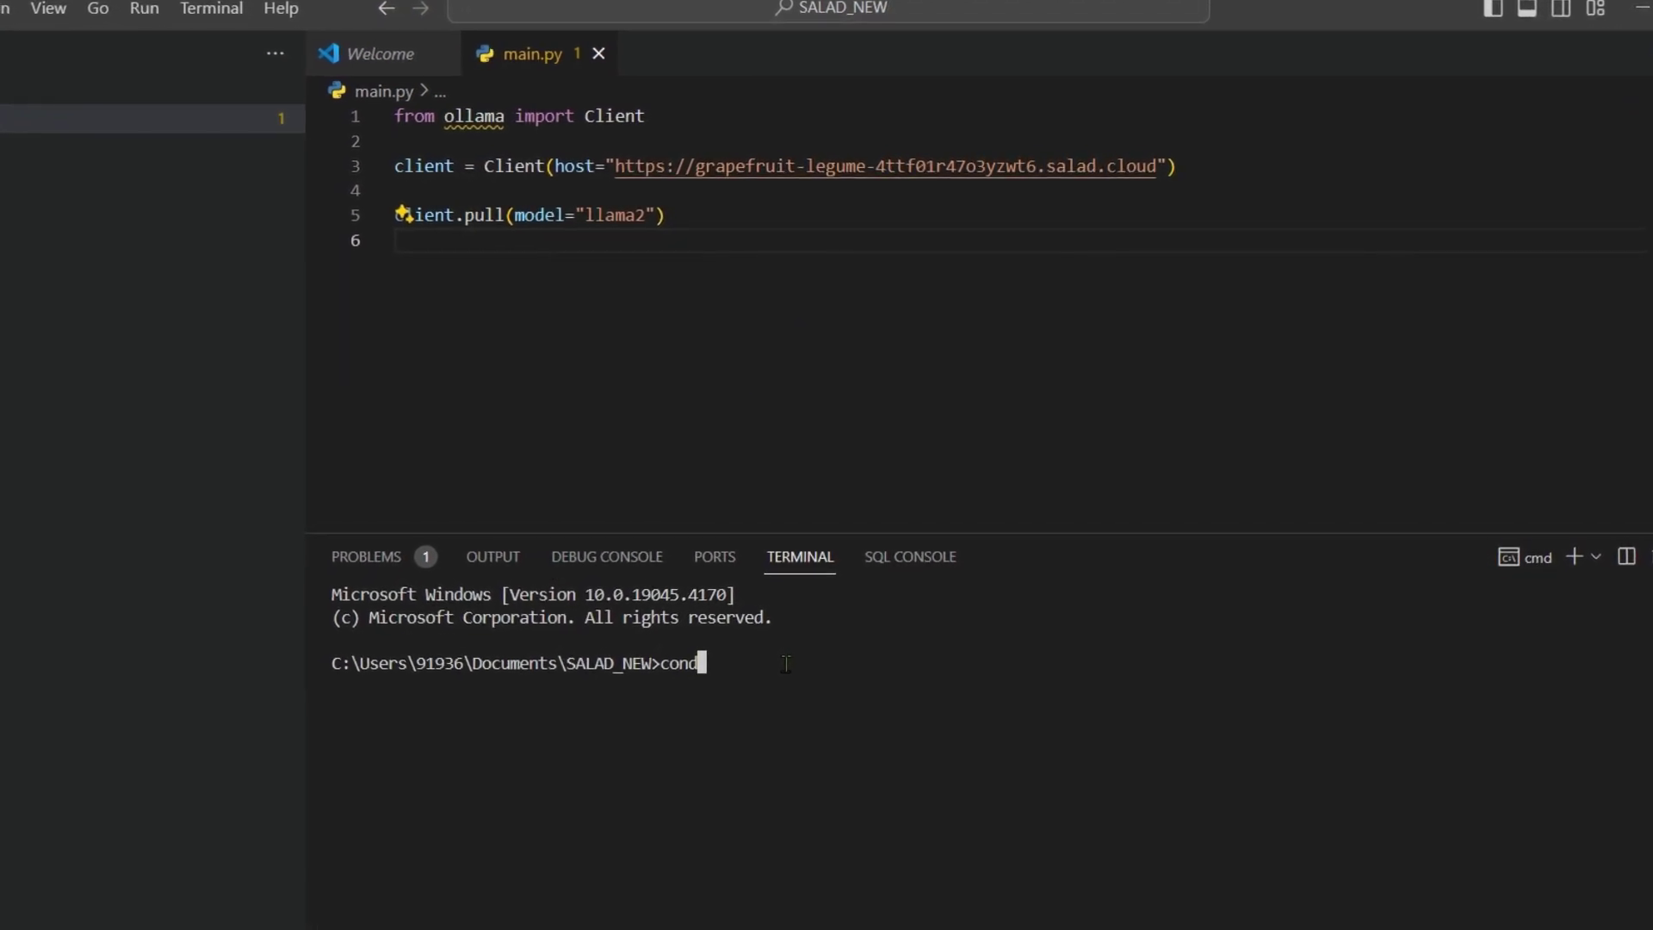
pyautogui.write('creta')
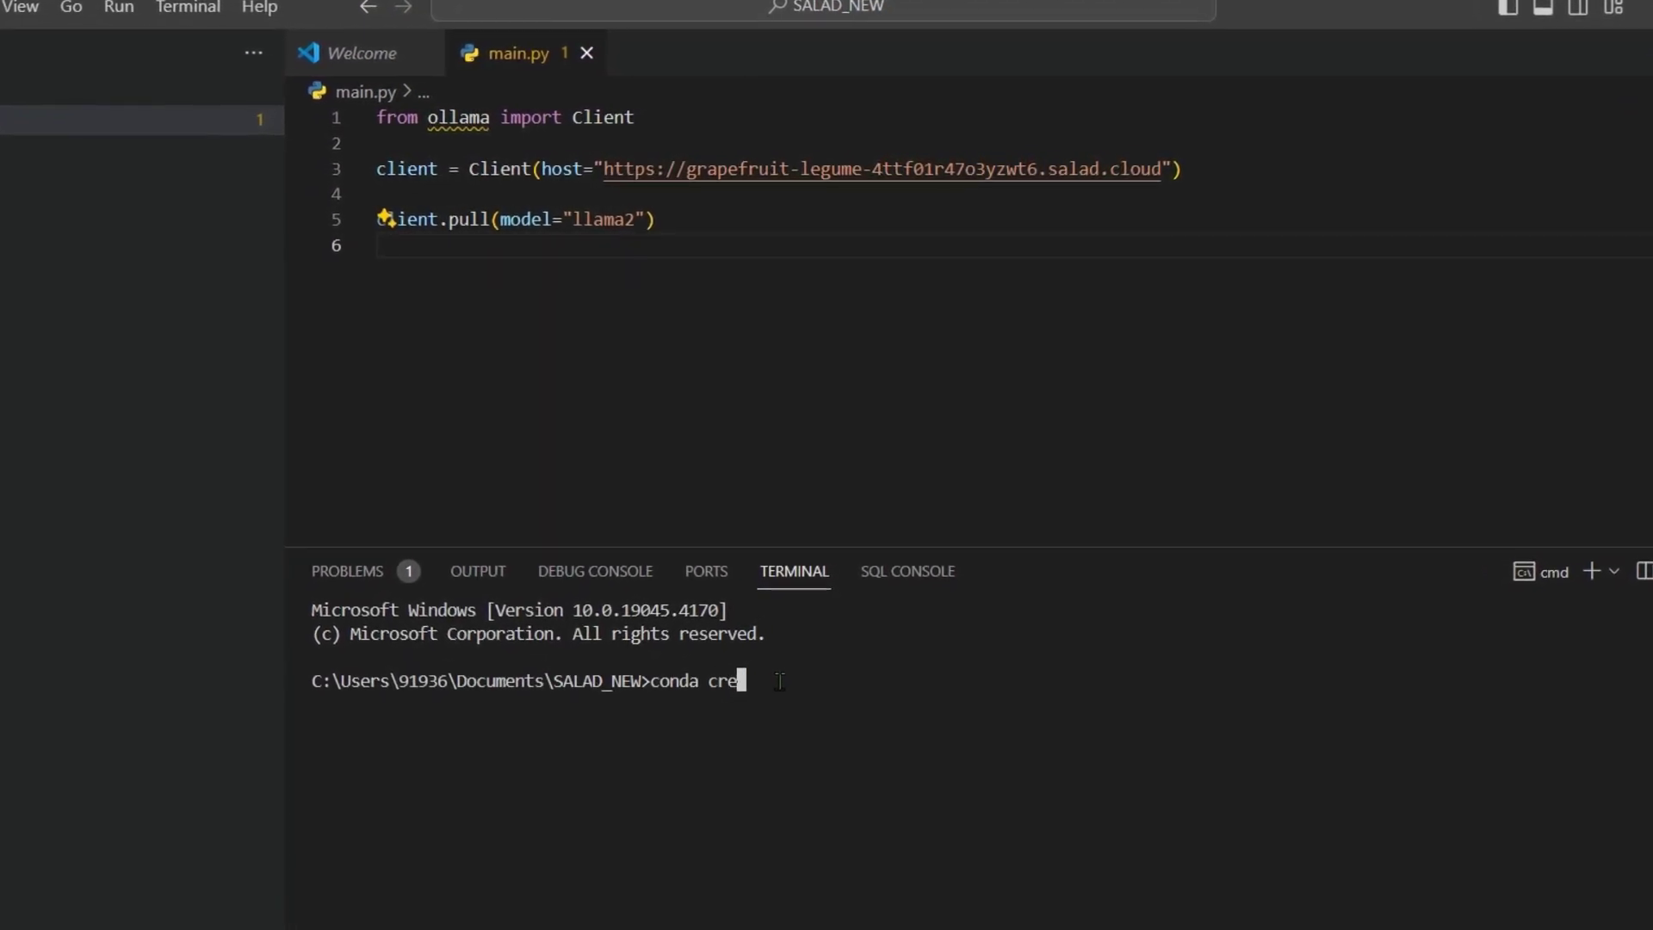
pyautogui.press('BackSpace')
pyautogui.press('BackSpace')
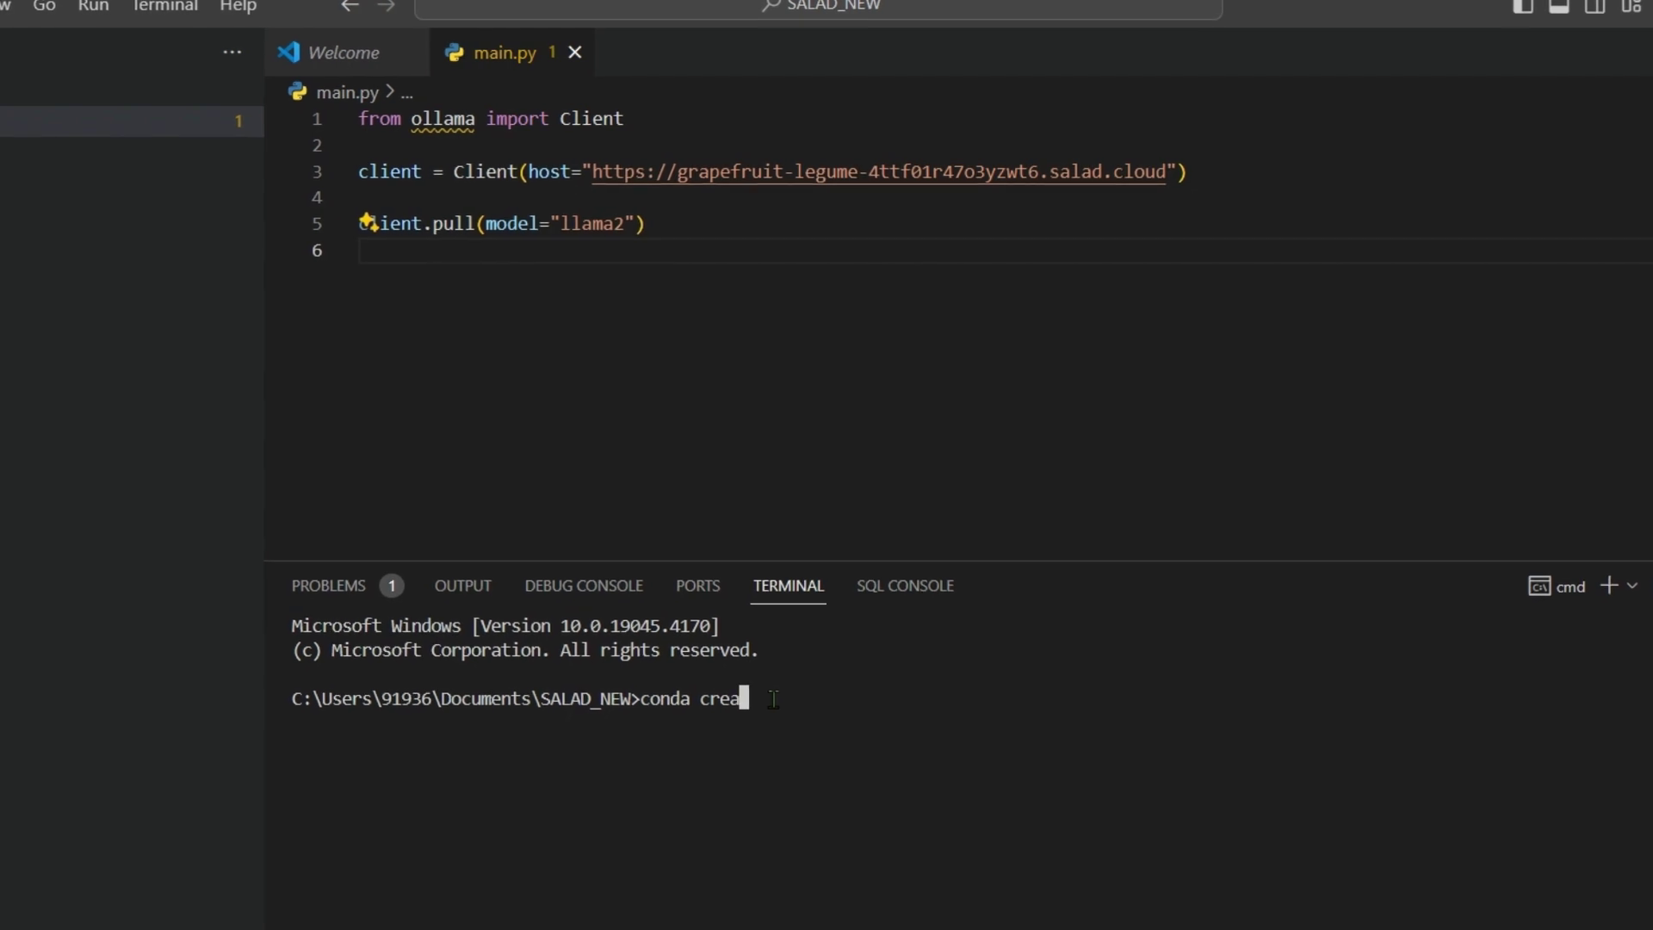
pyautogui.write('ate -nn')
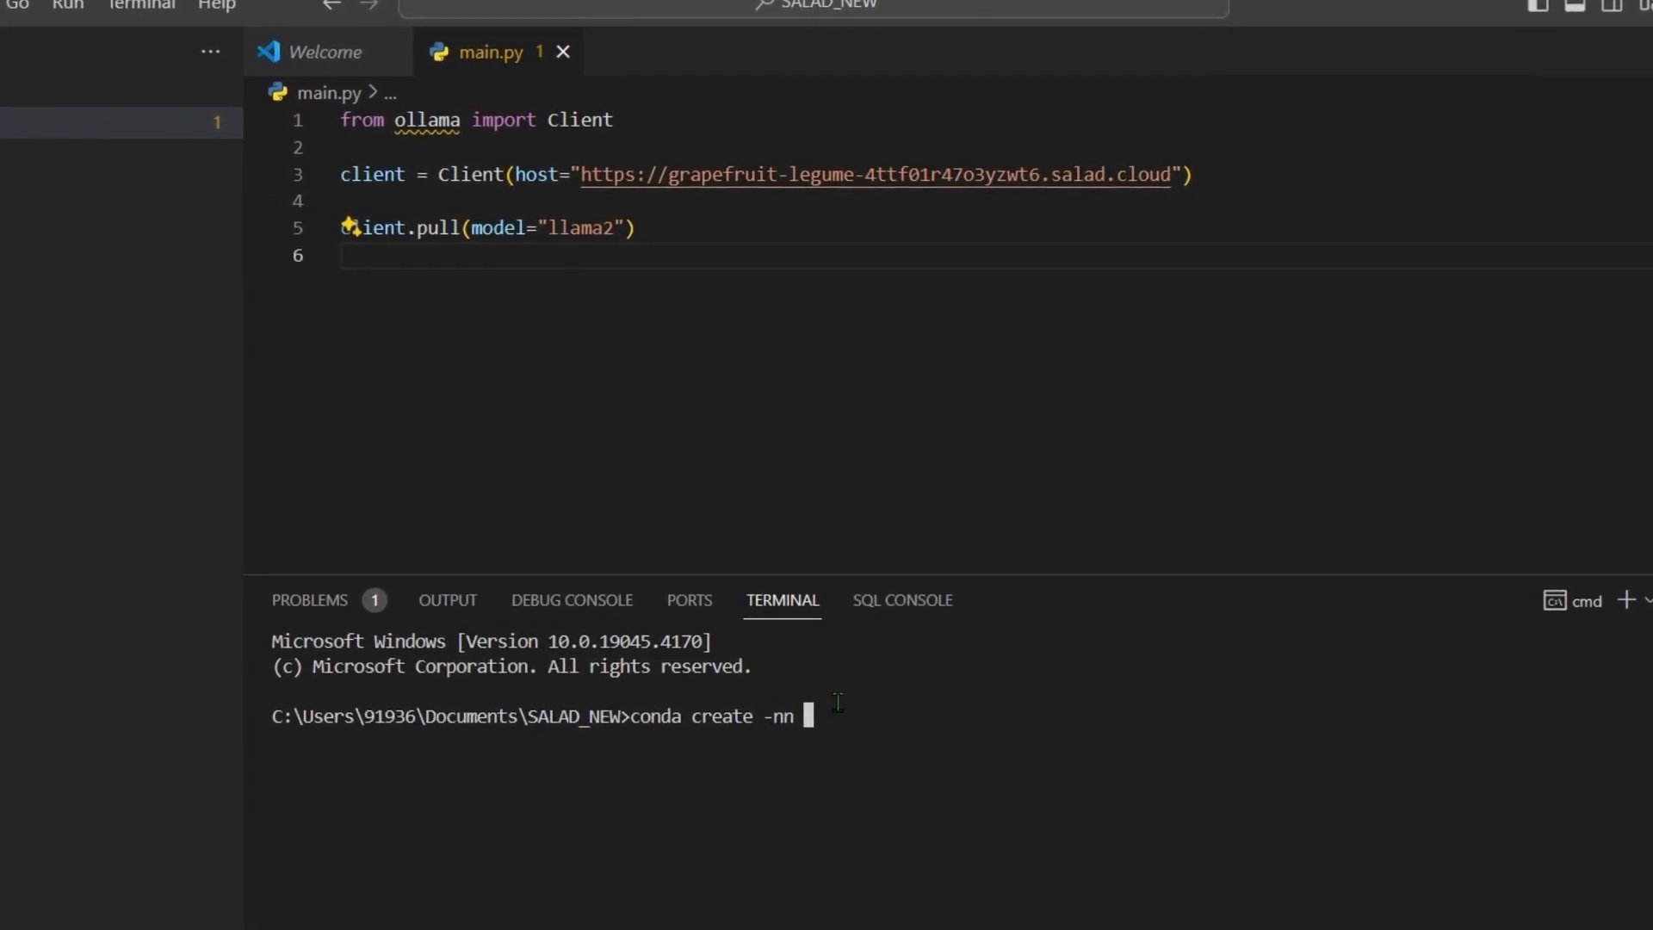
pyautogui.press('BackSpace')
pyautogui.press('BackSpace')
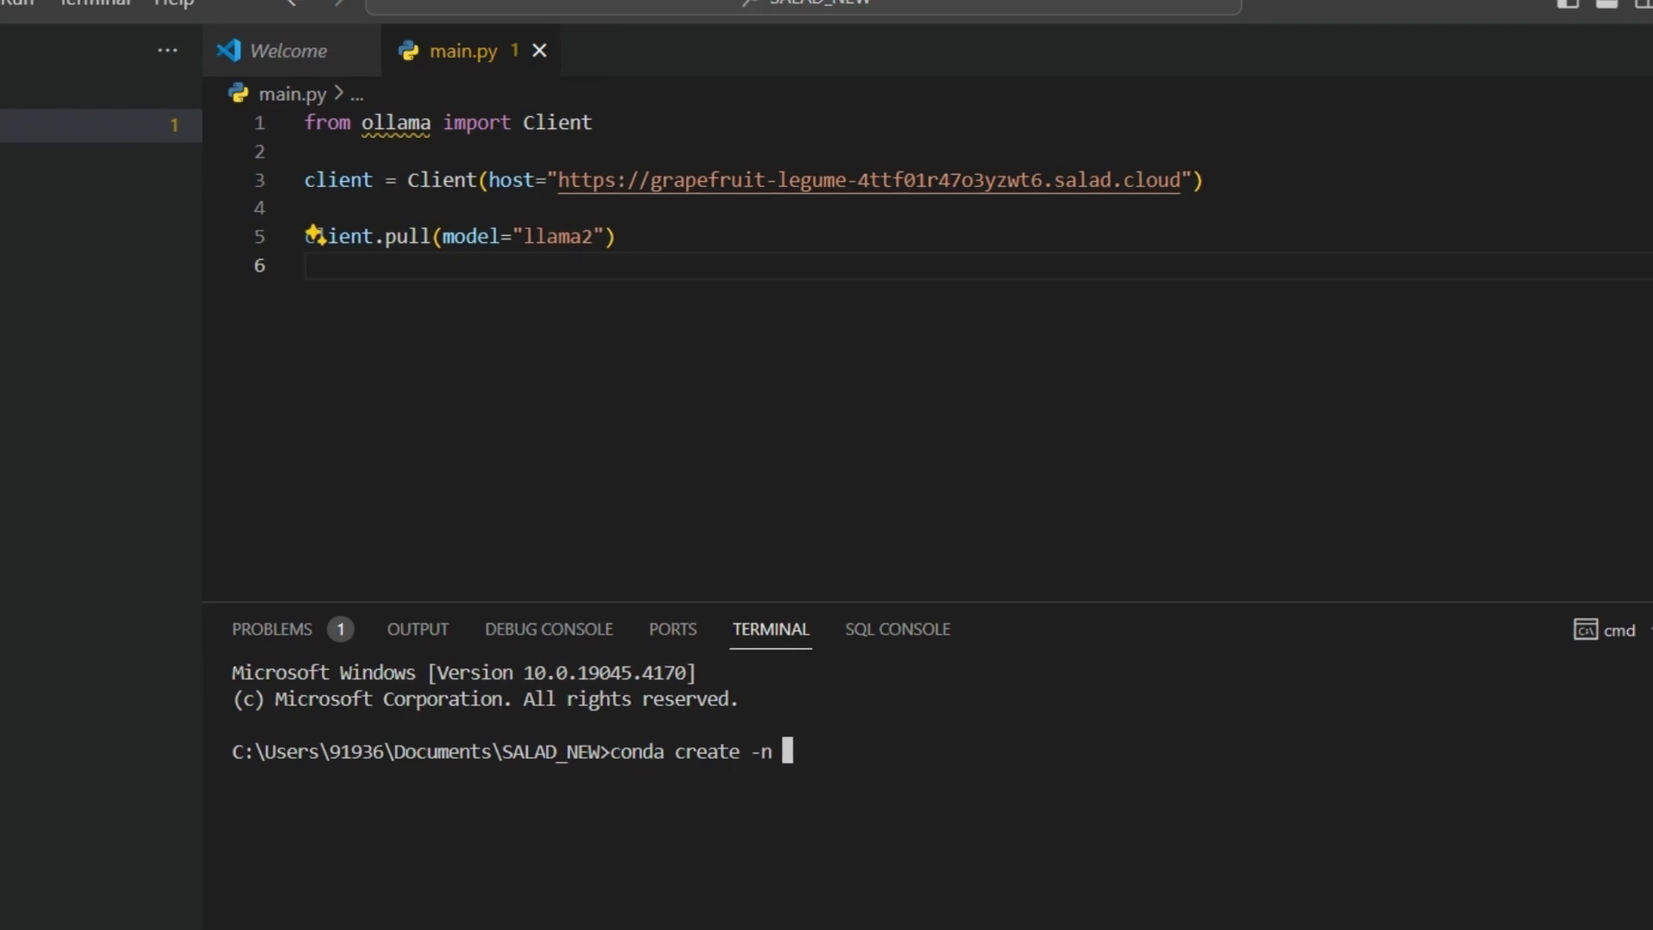
pyautogui.write('SALAD')
pyautogui.write('1 pytho')
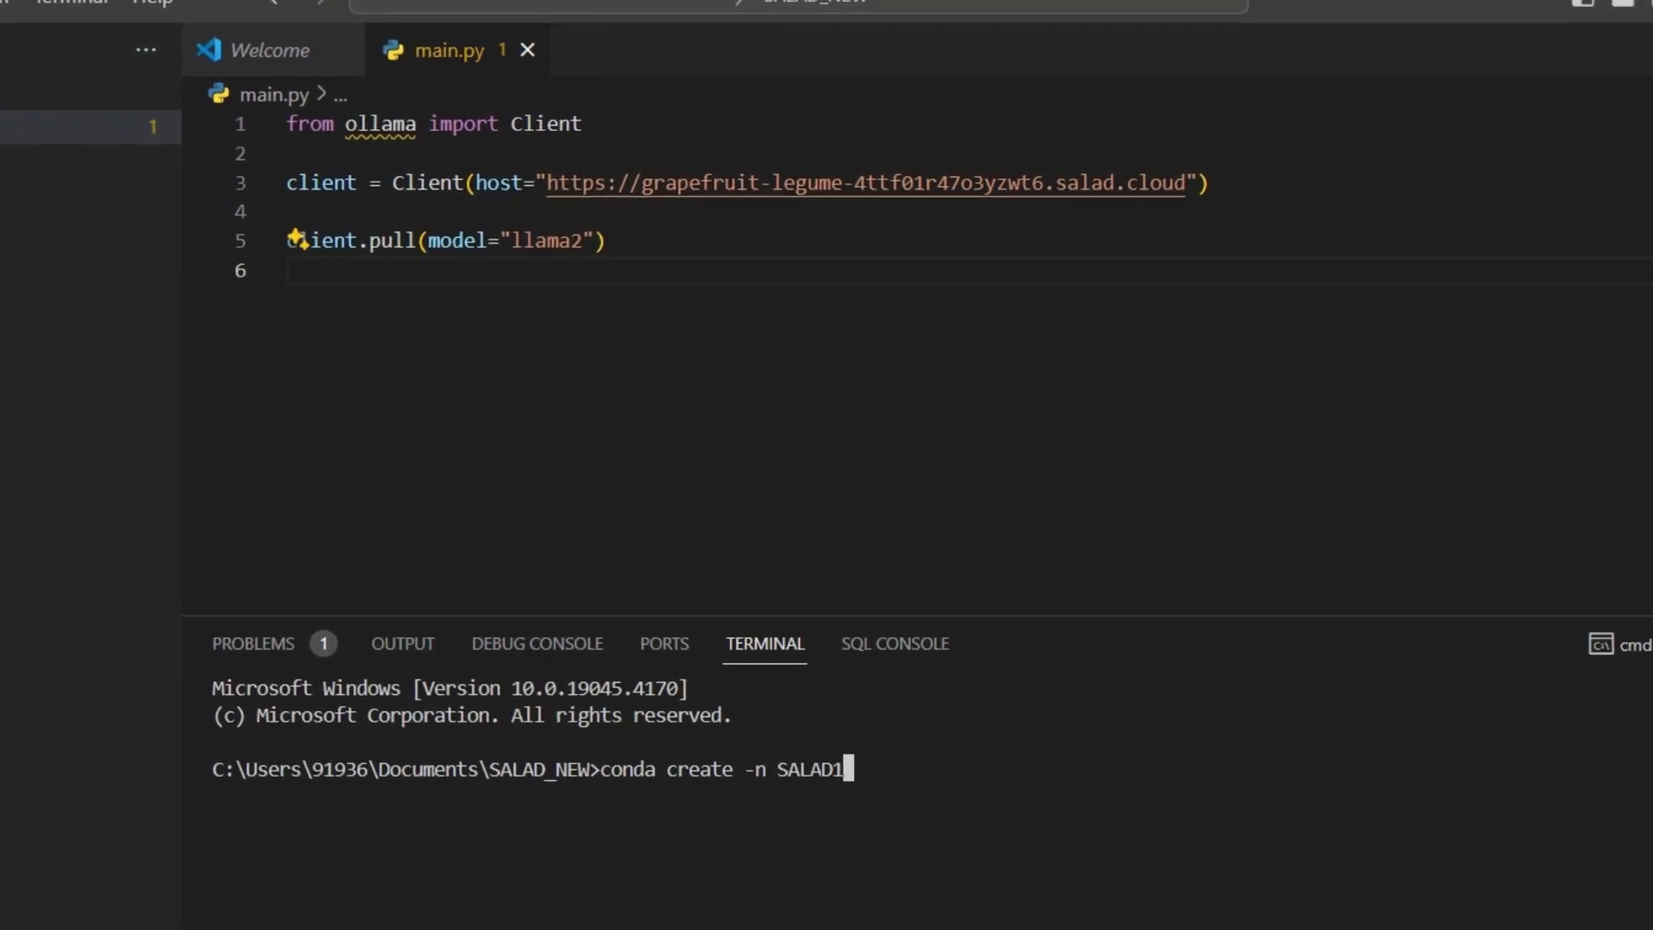
pyautogui.write('n=3.11 ')
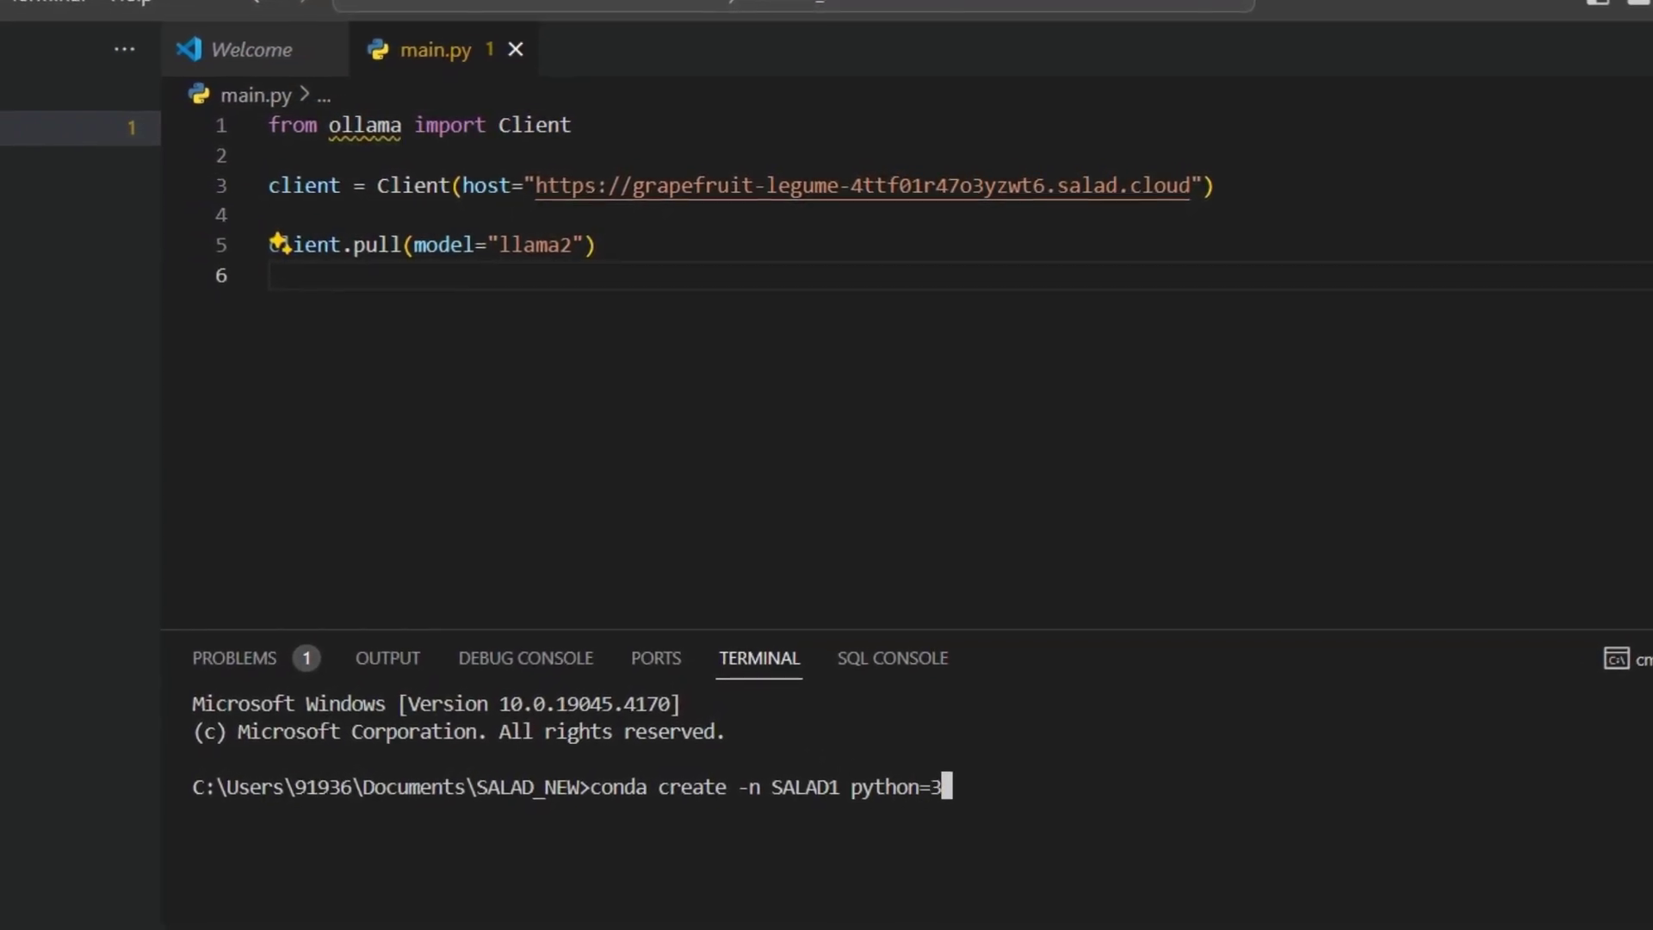
pyautogui.write('-y')
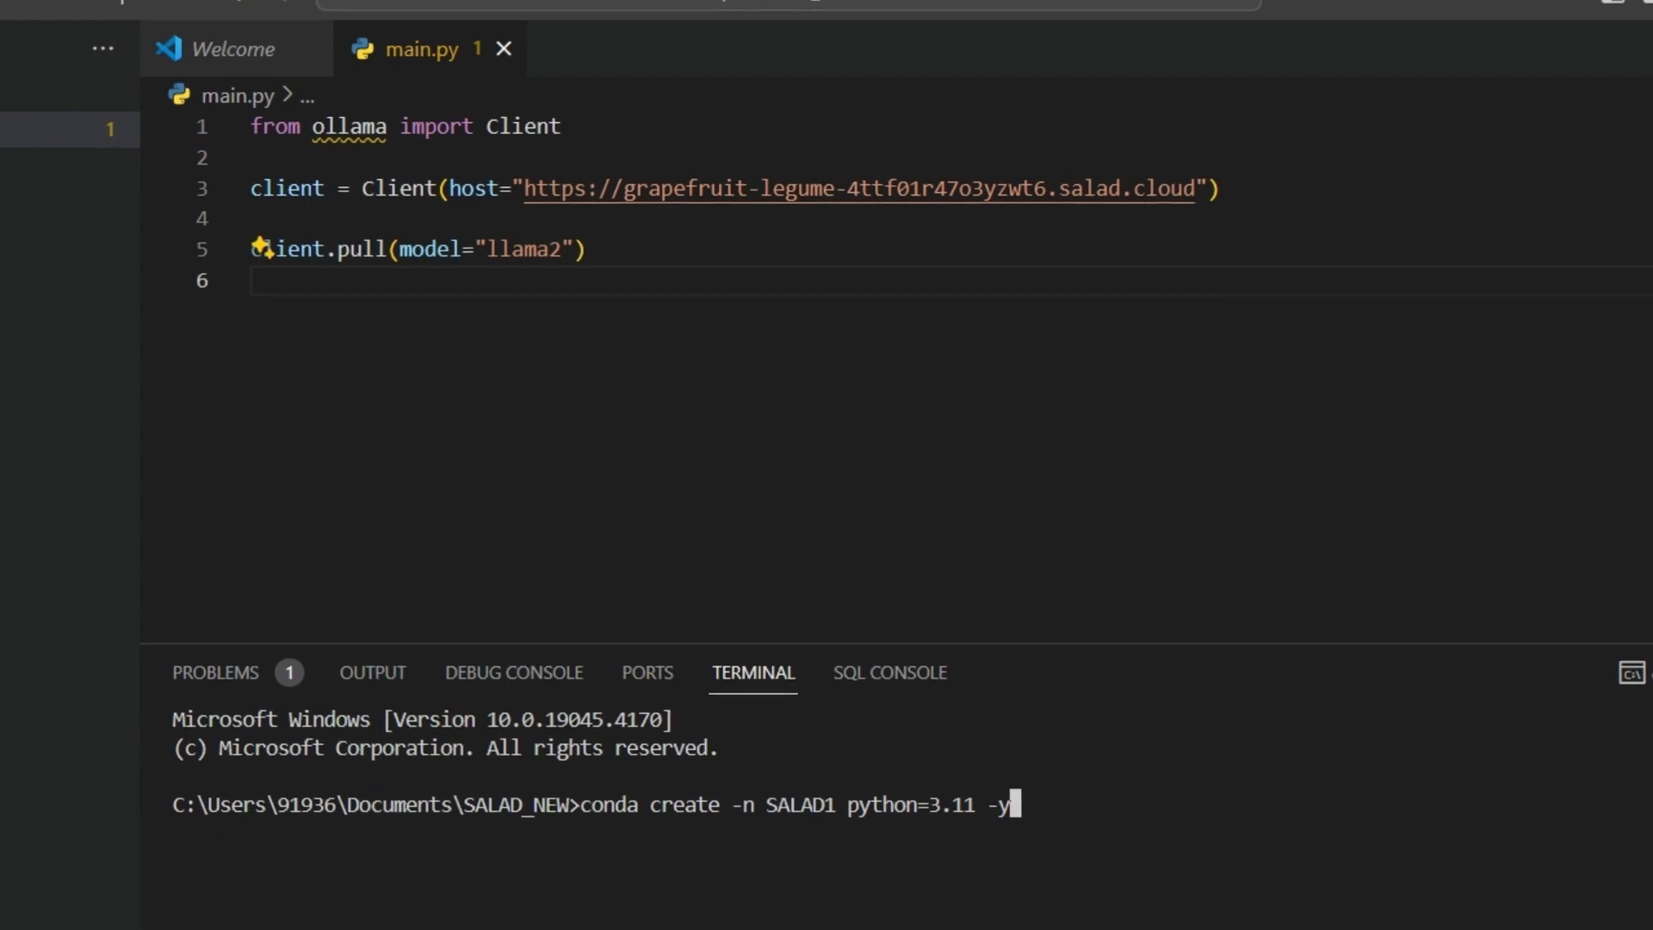
pyautogui.press('Return')
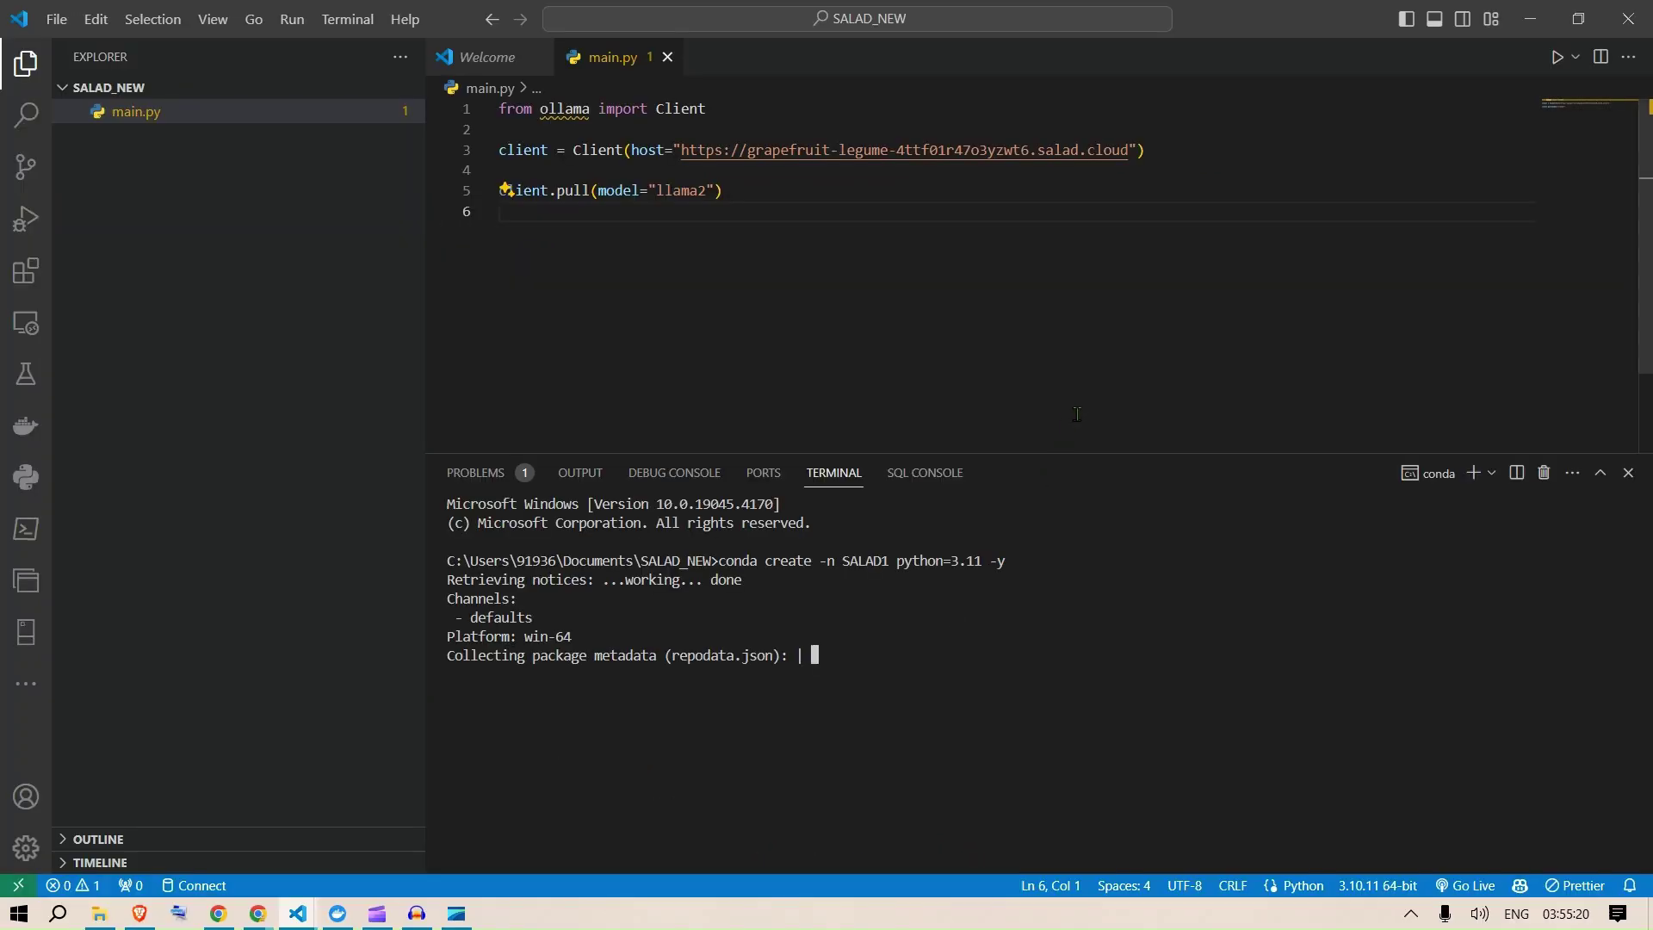
pyautogui.moveTo(1057, 451); pyautogui.dragTo(1055, 370)
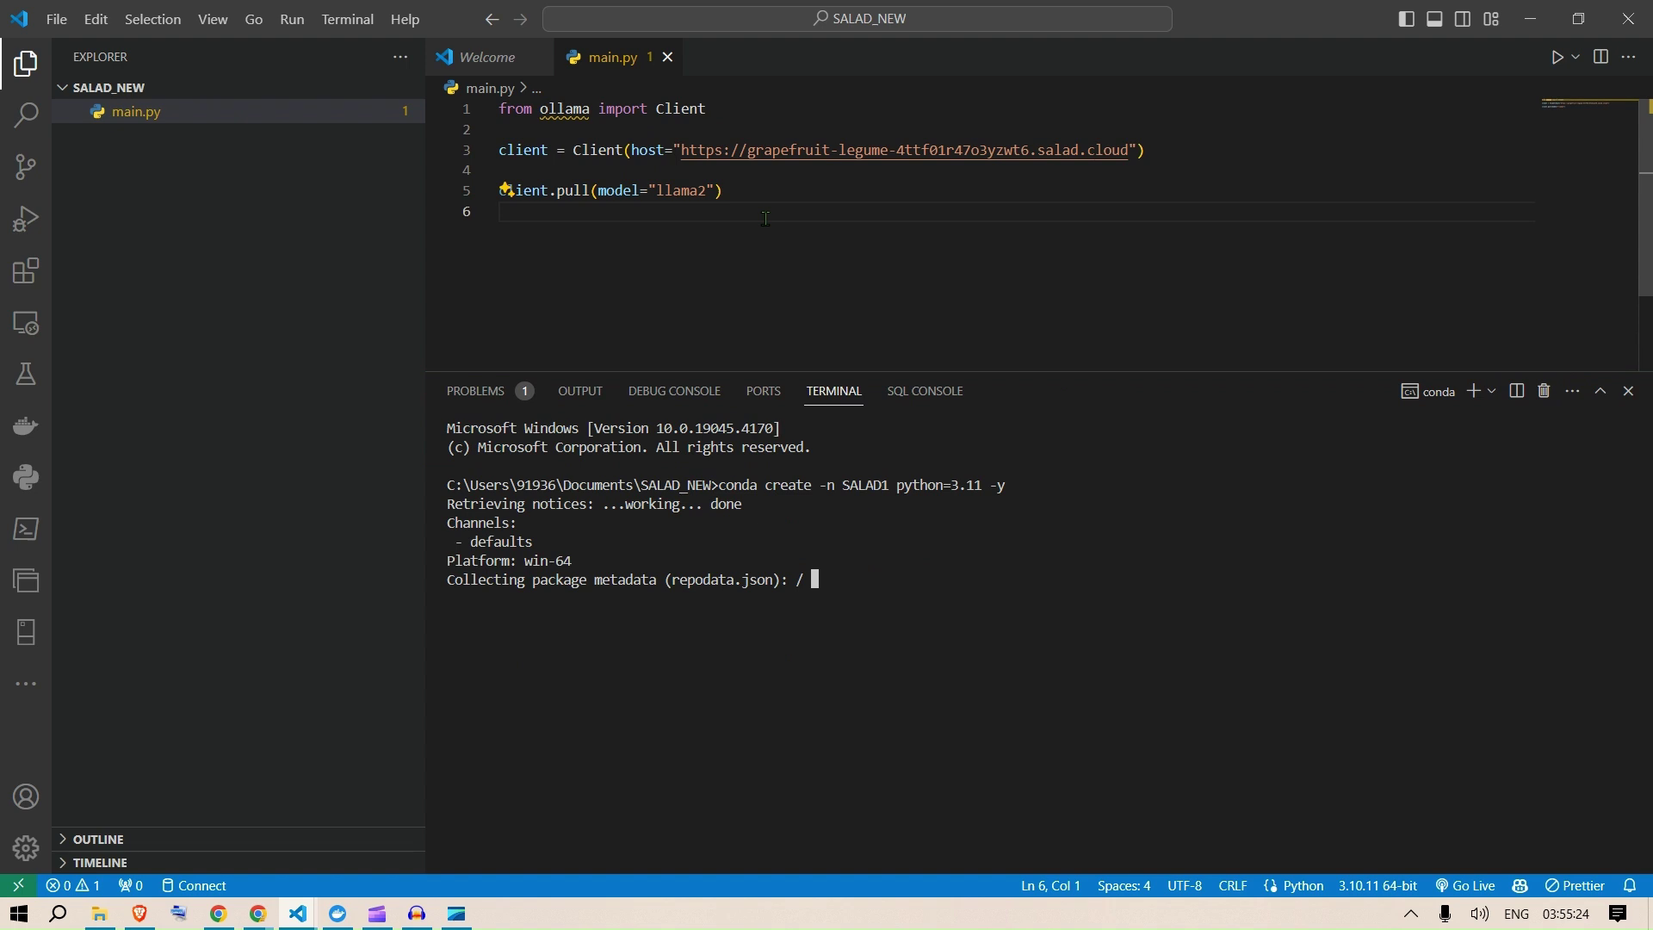
pyautogui.click(261, 911)
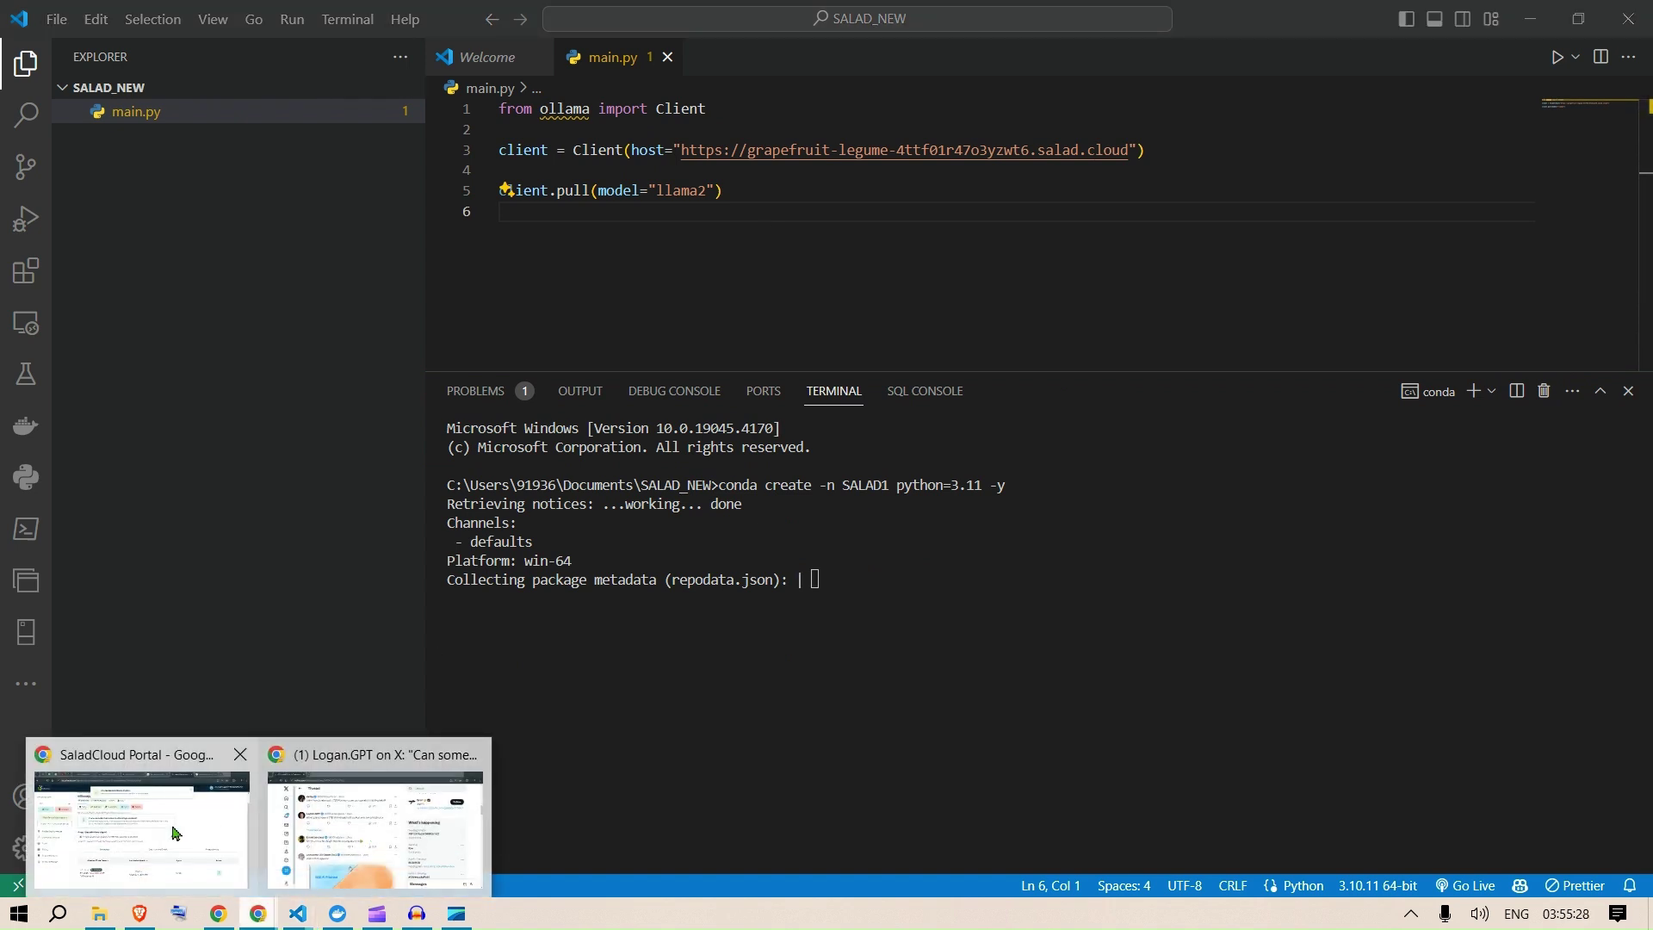
# Step: Check ollamayoutube1's details and edit form, then return to Container Groups showing 1/1 replica
pyautogui.click(175, 832)
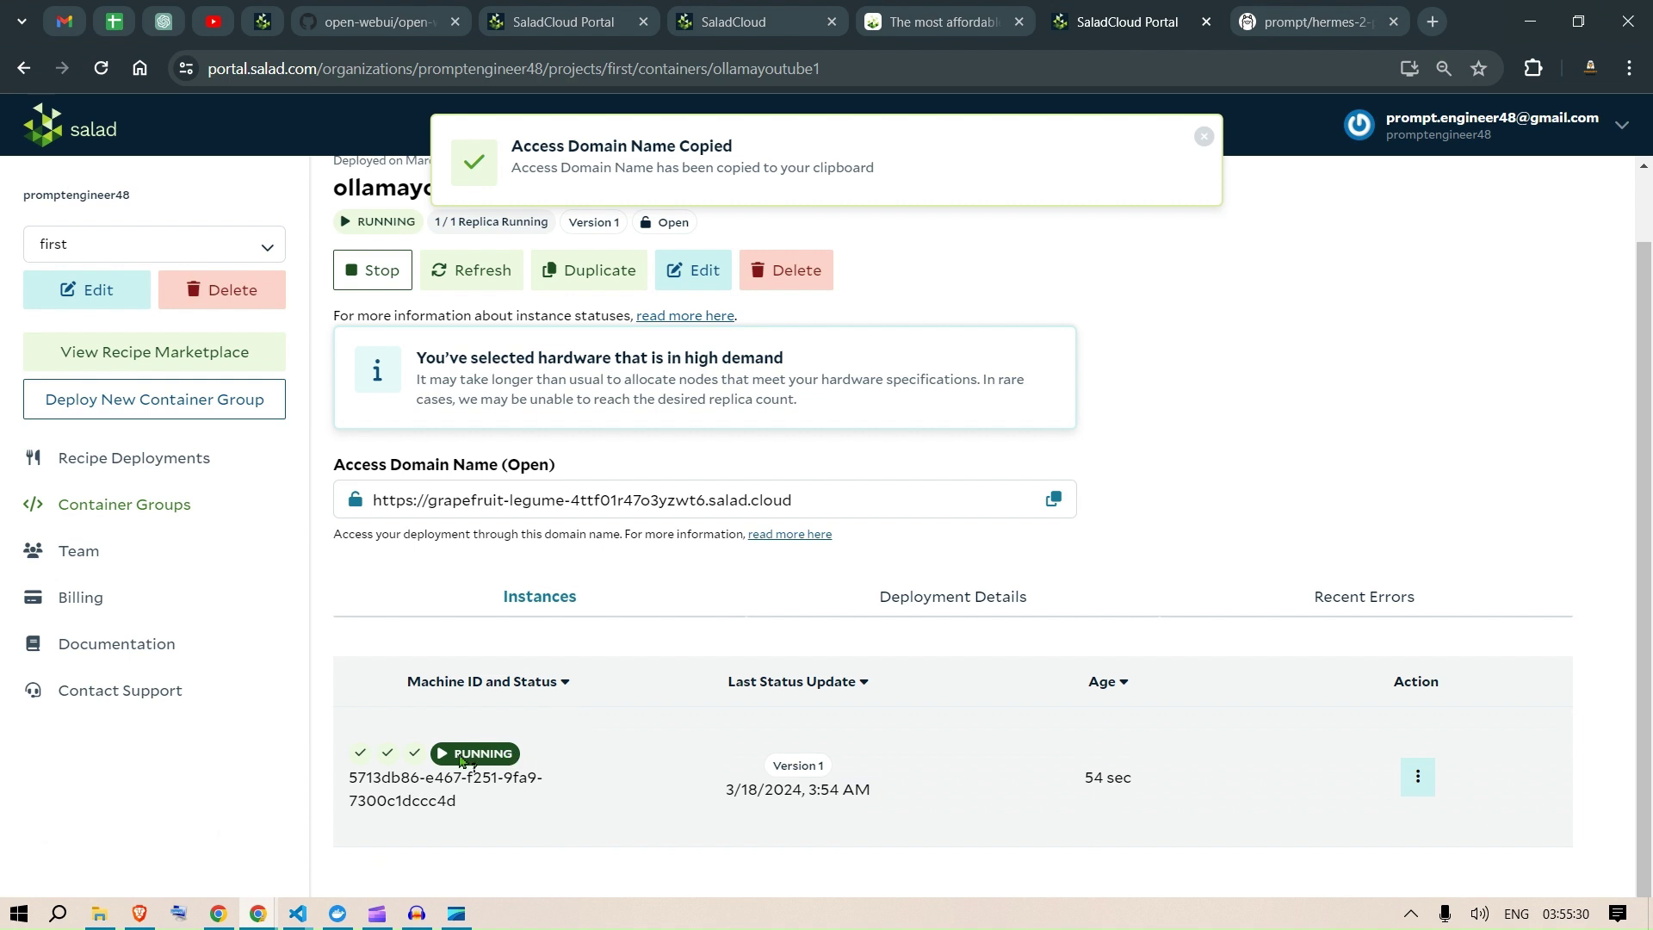
pyautogui.click(1205, 139)
pyautogui.scroll(1, 1210, 405)
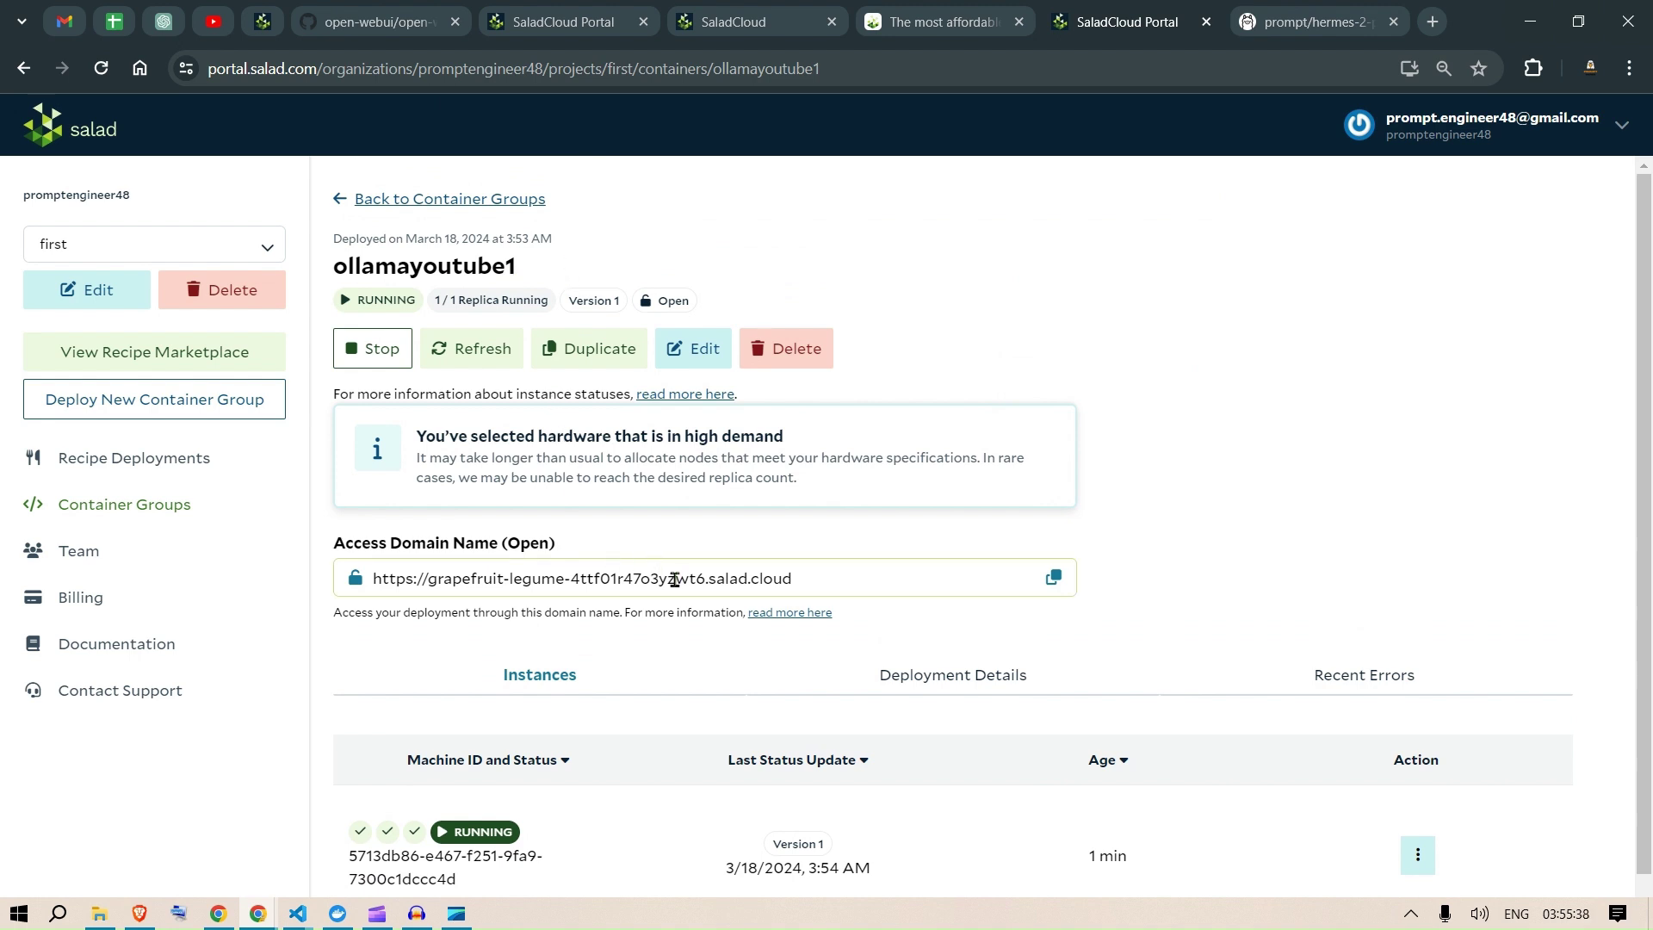
pyautogui.click(339, 203)
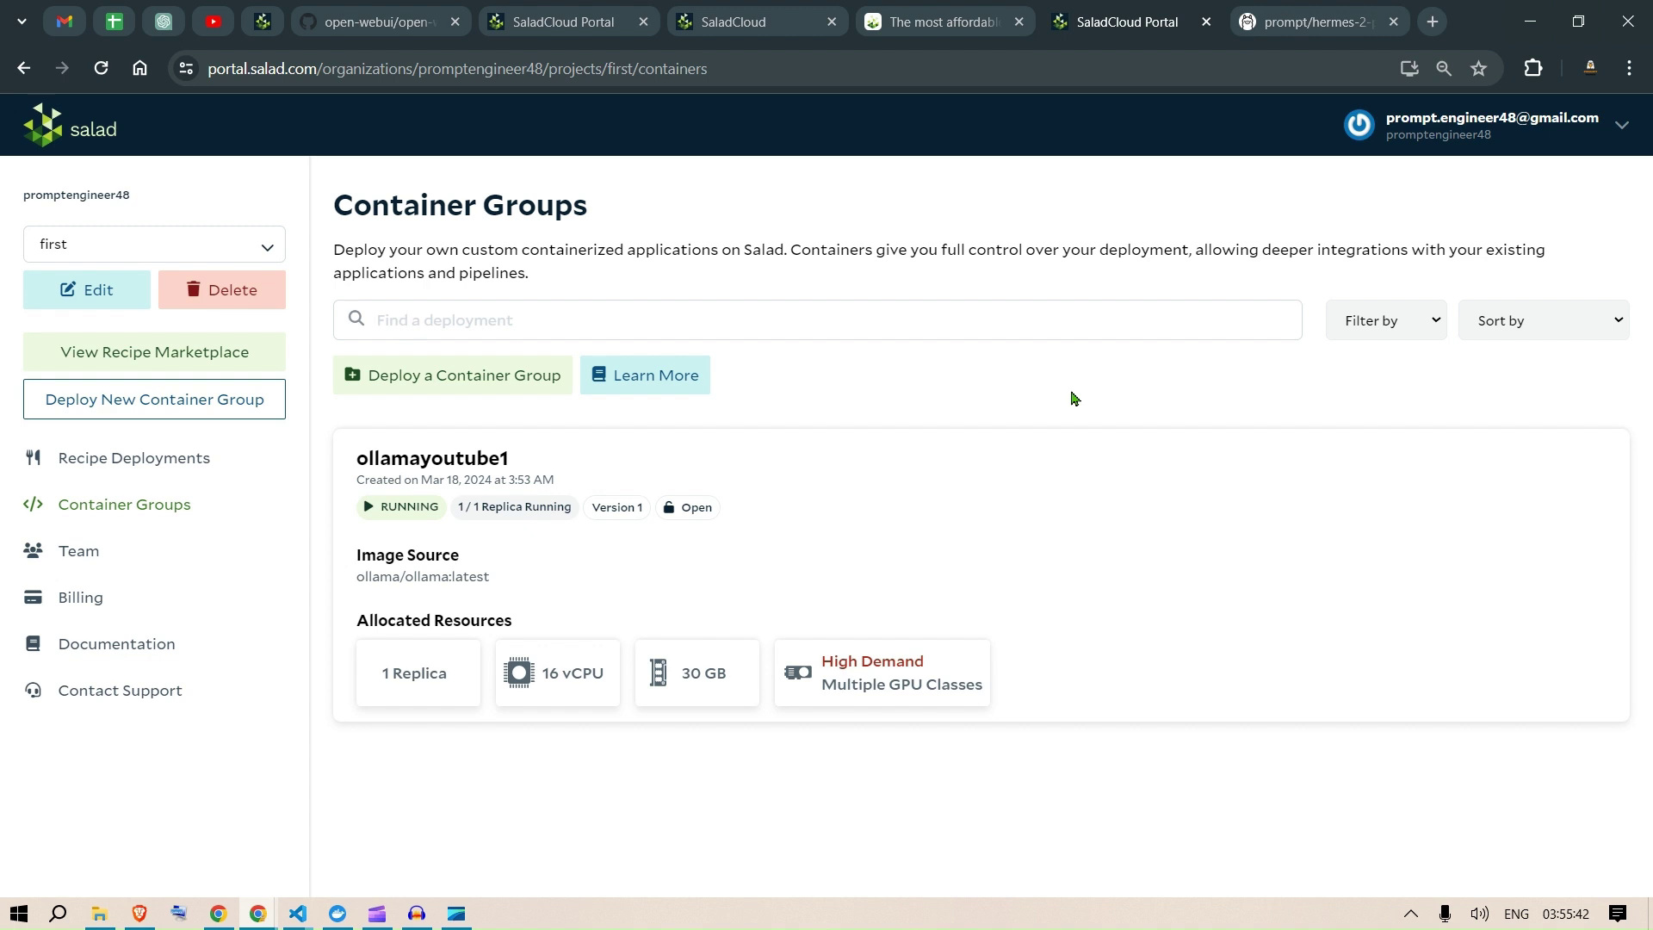
pyautogui.click(742, 473)
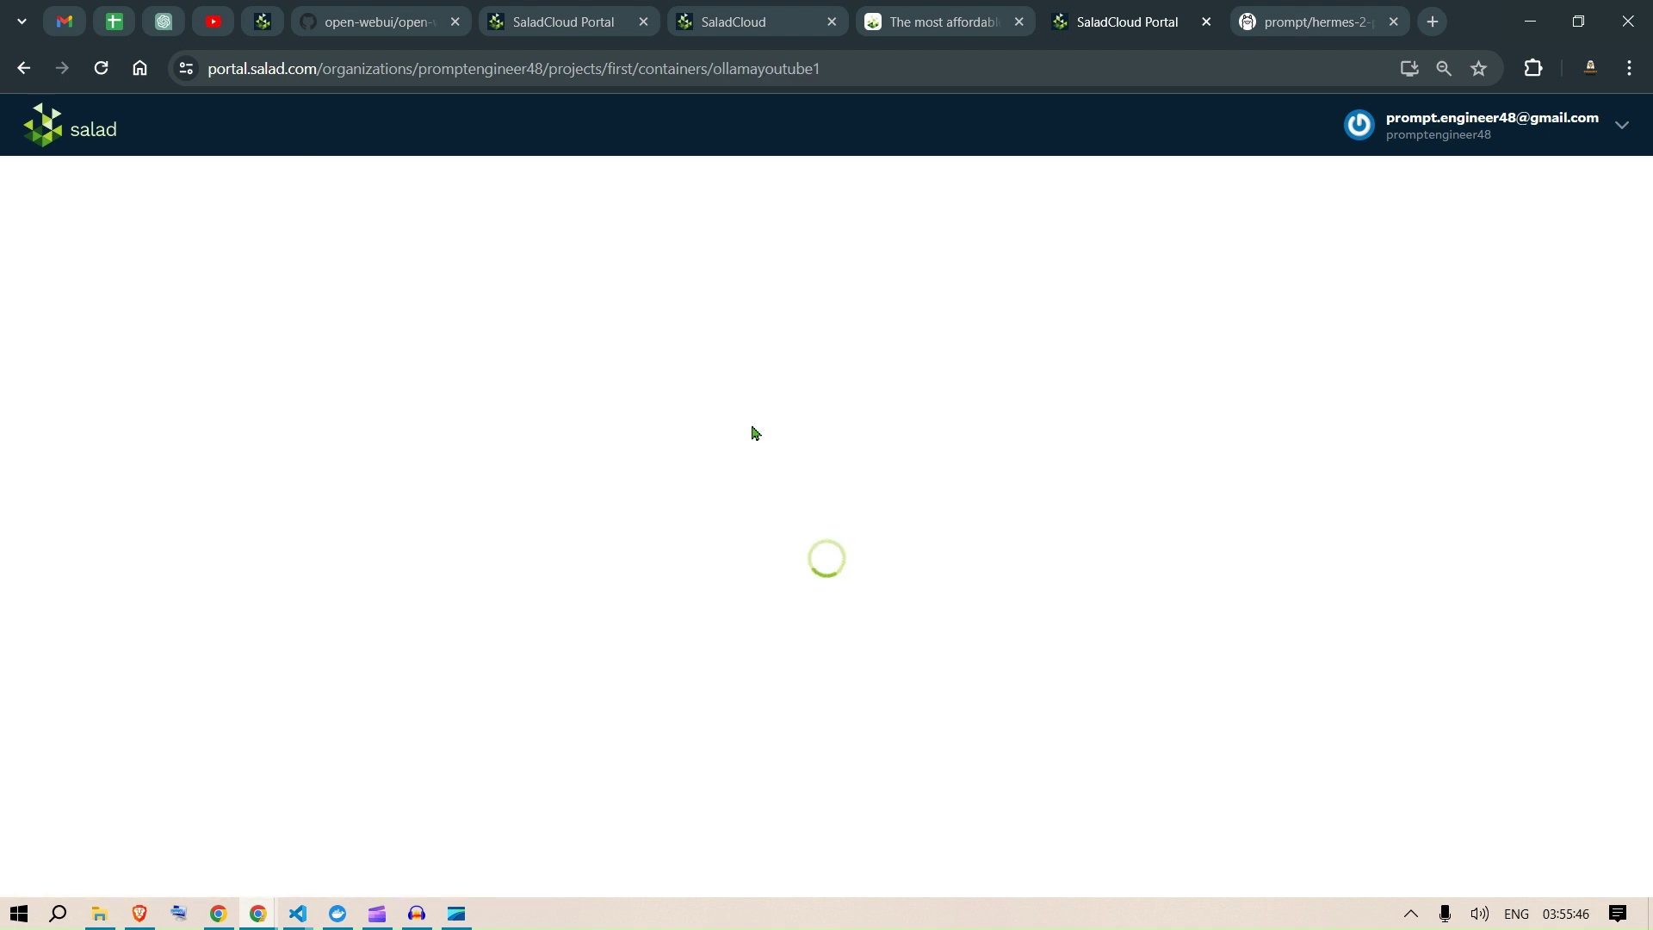
pyautogui.click(681, 356)
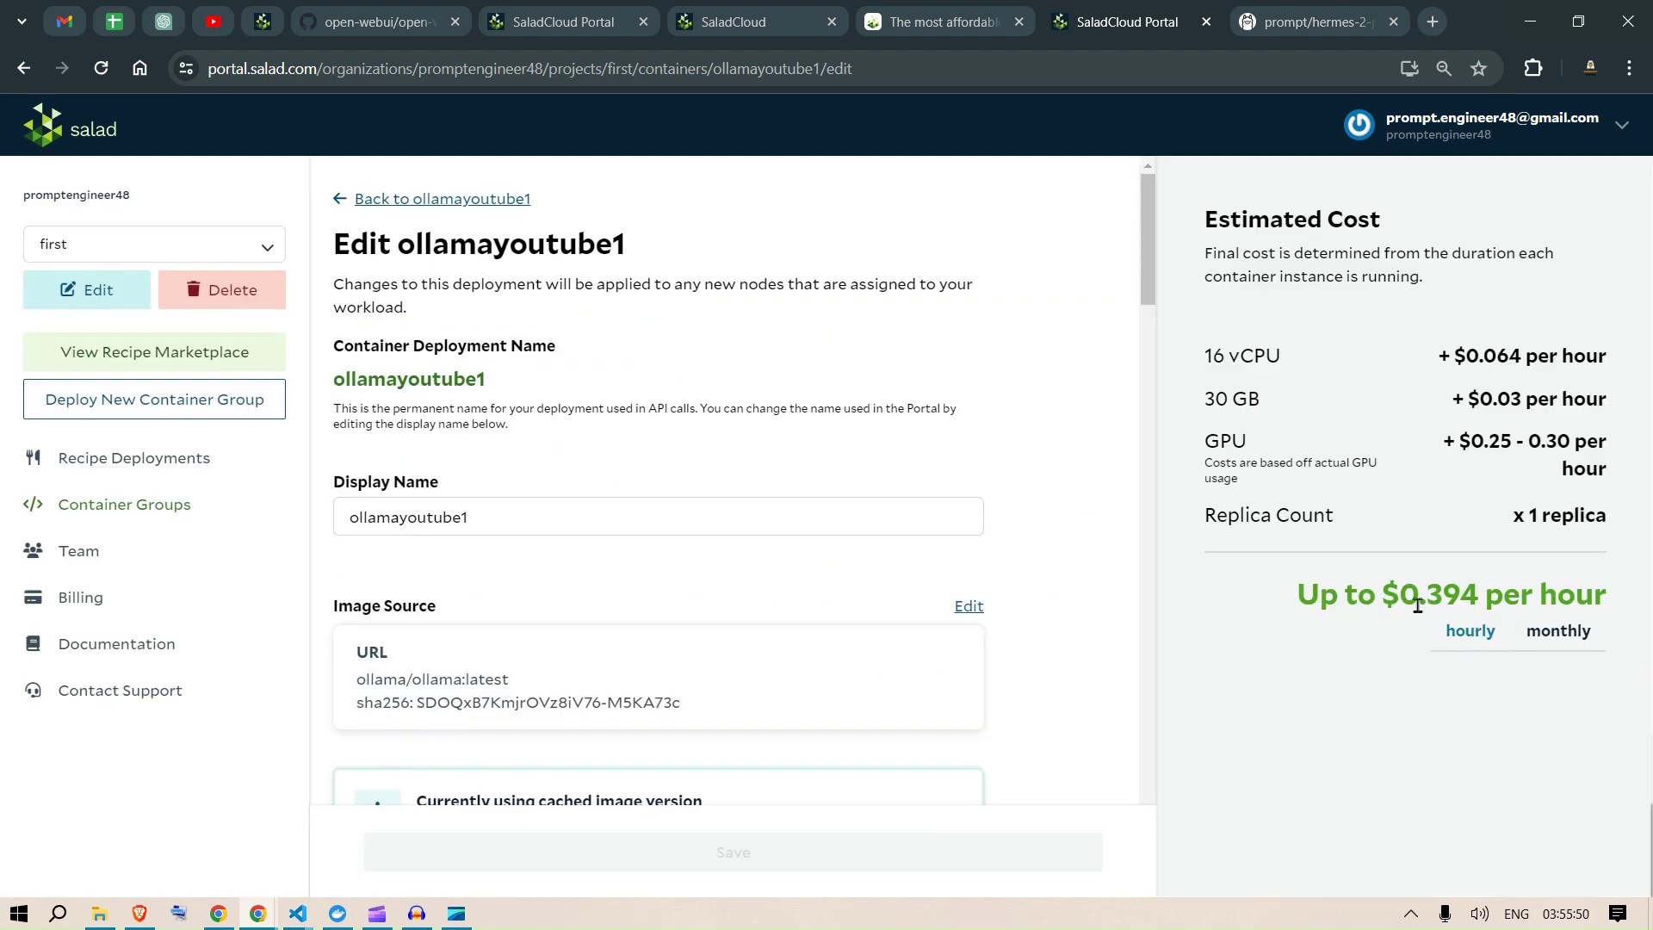
pyautogui.click(342, 198)
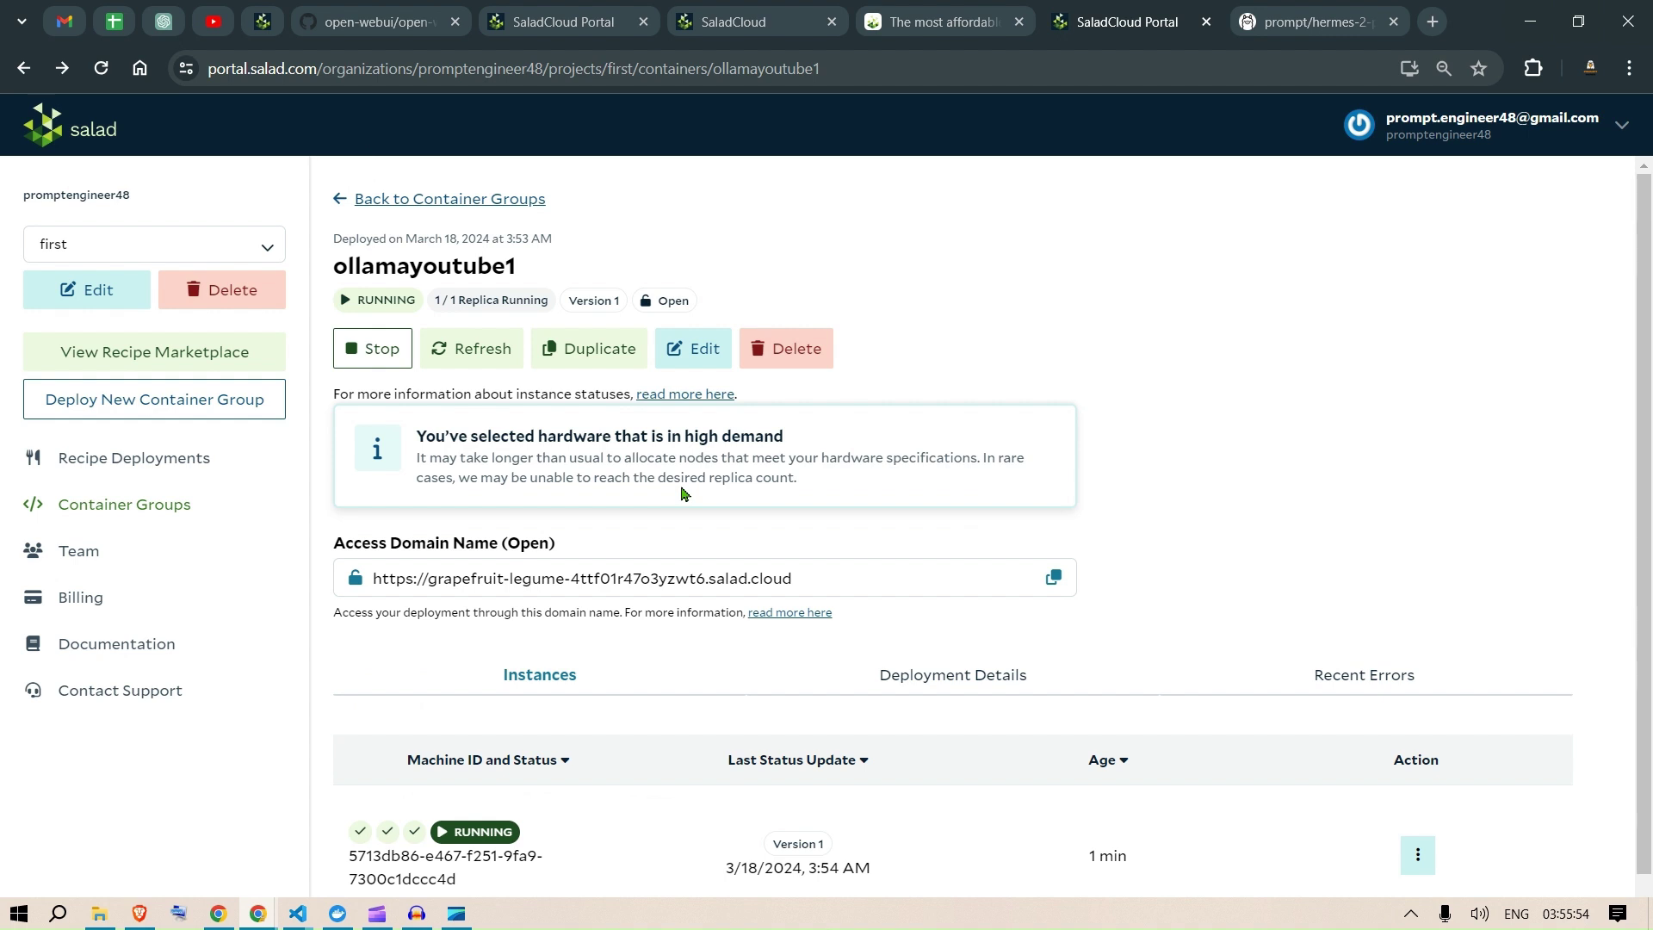
pyautogui.click(344, 200)
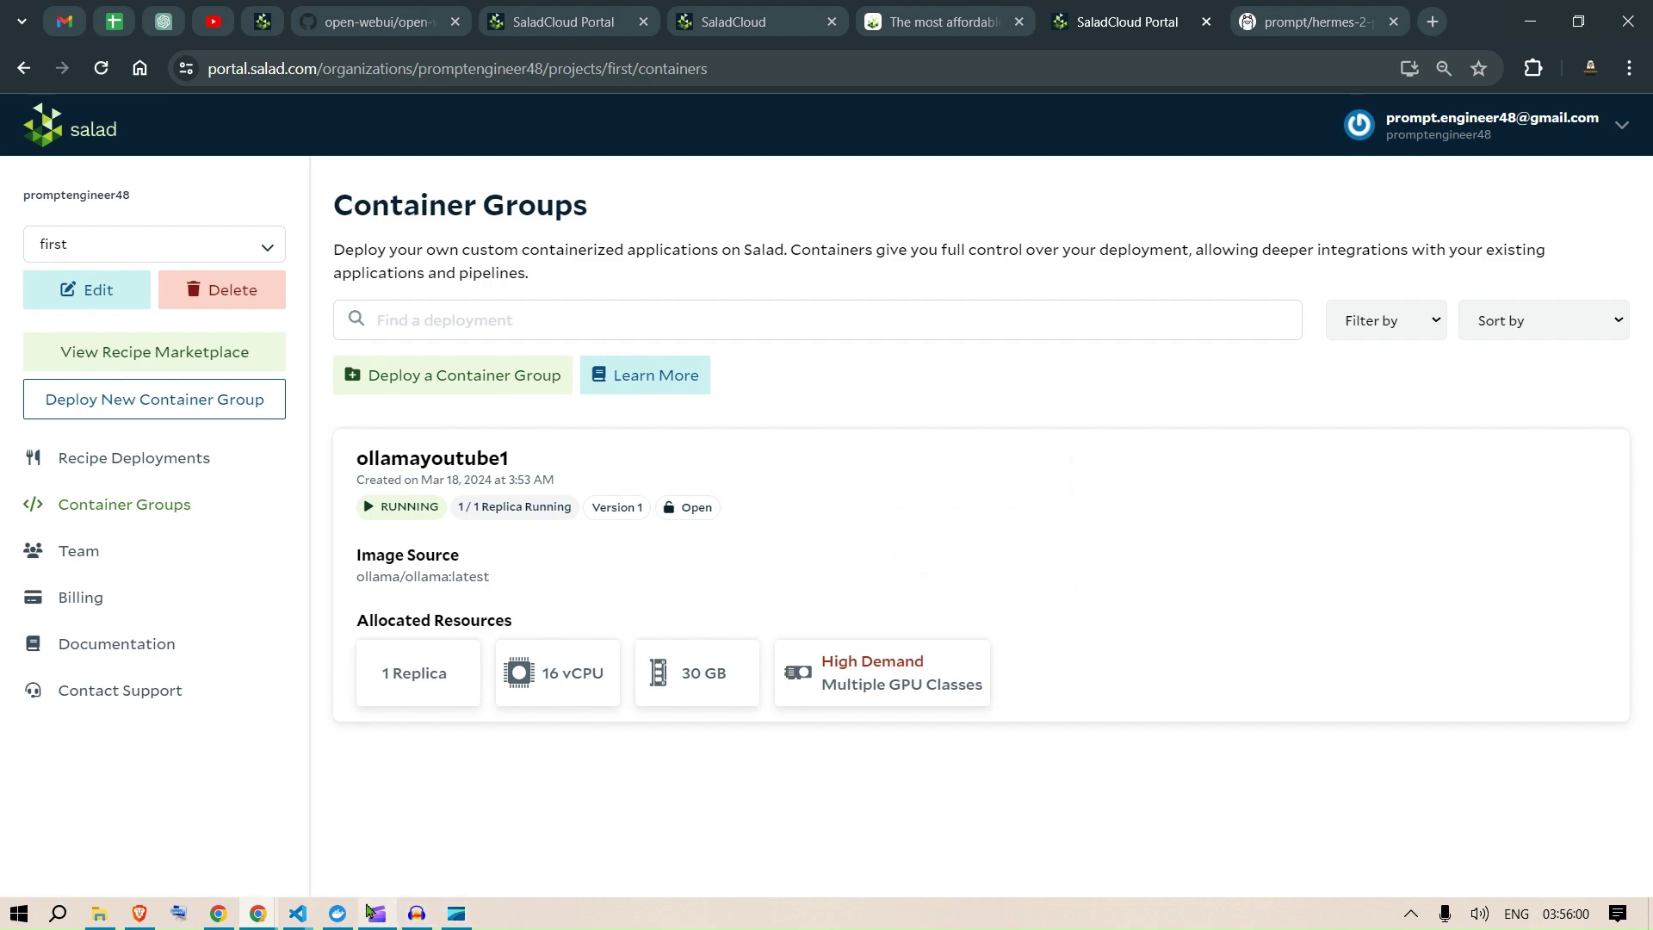
pyautogui.click(295, 915)
# Step: Activate the SALAD1 conda environment and install the ollama package with pip
pyautogui.click(415, 827)
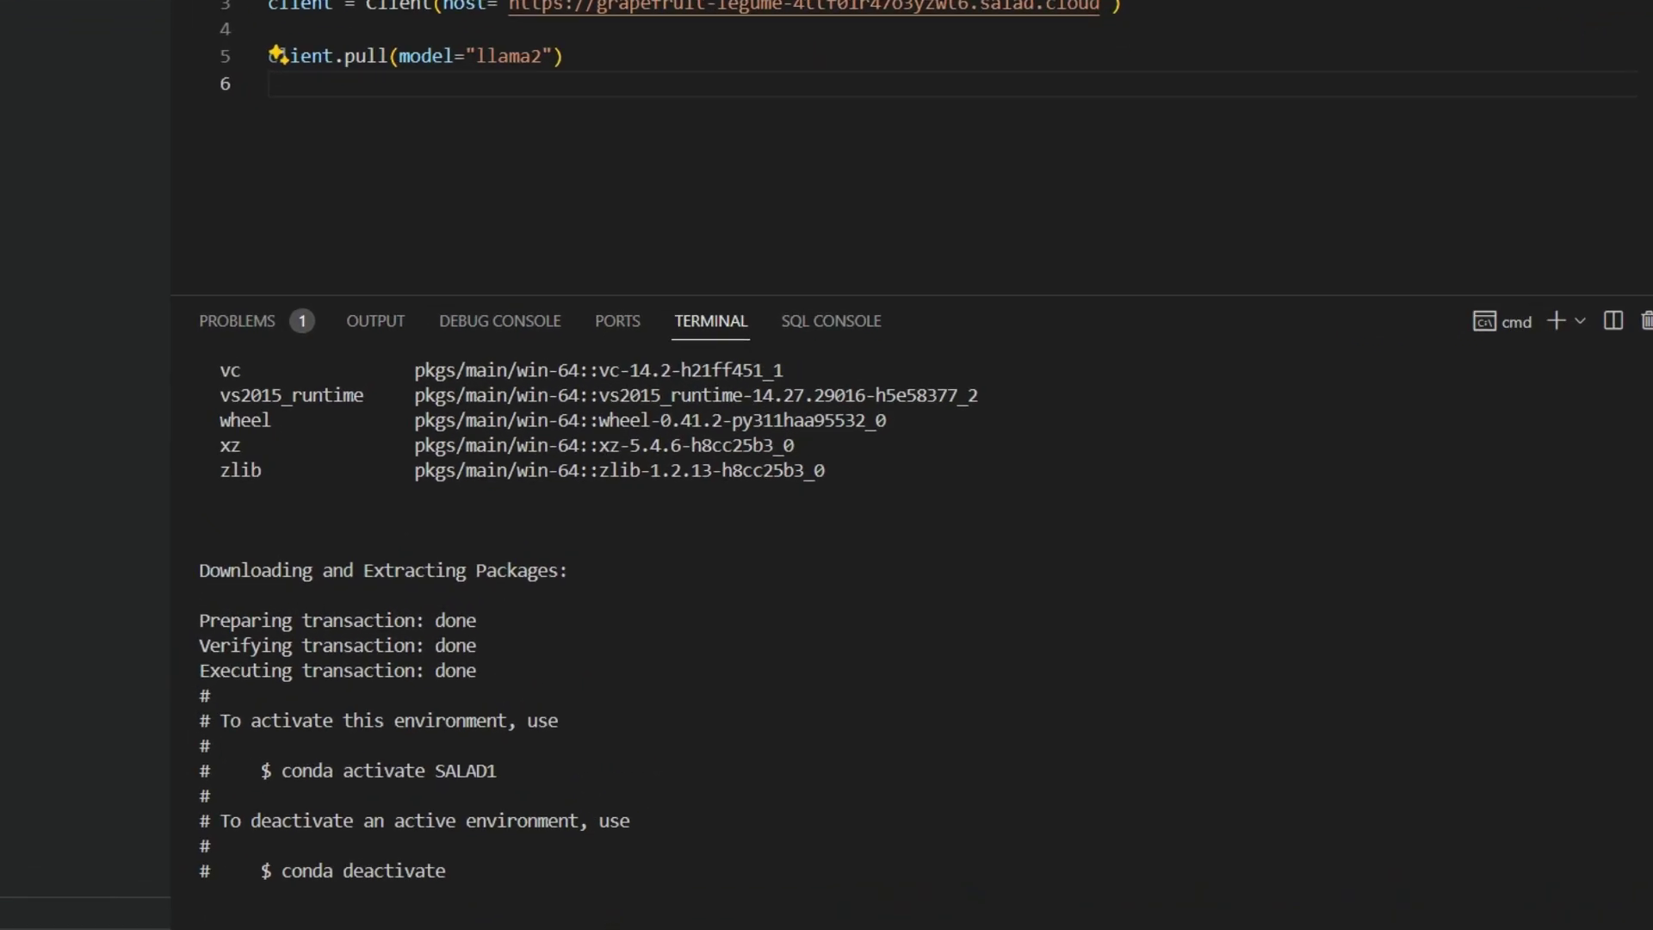
pyautogui.write('conda activate SALAD1')
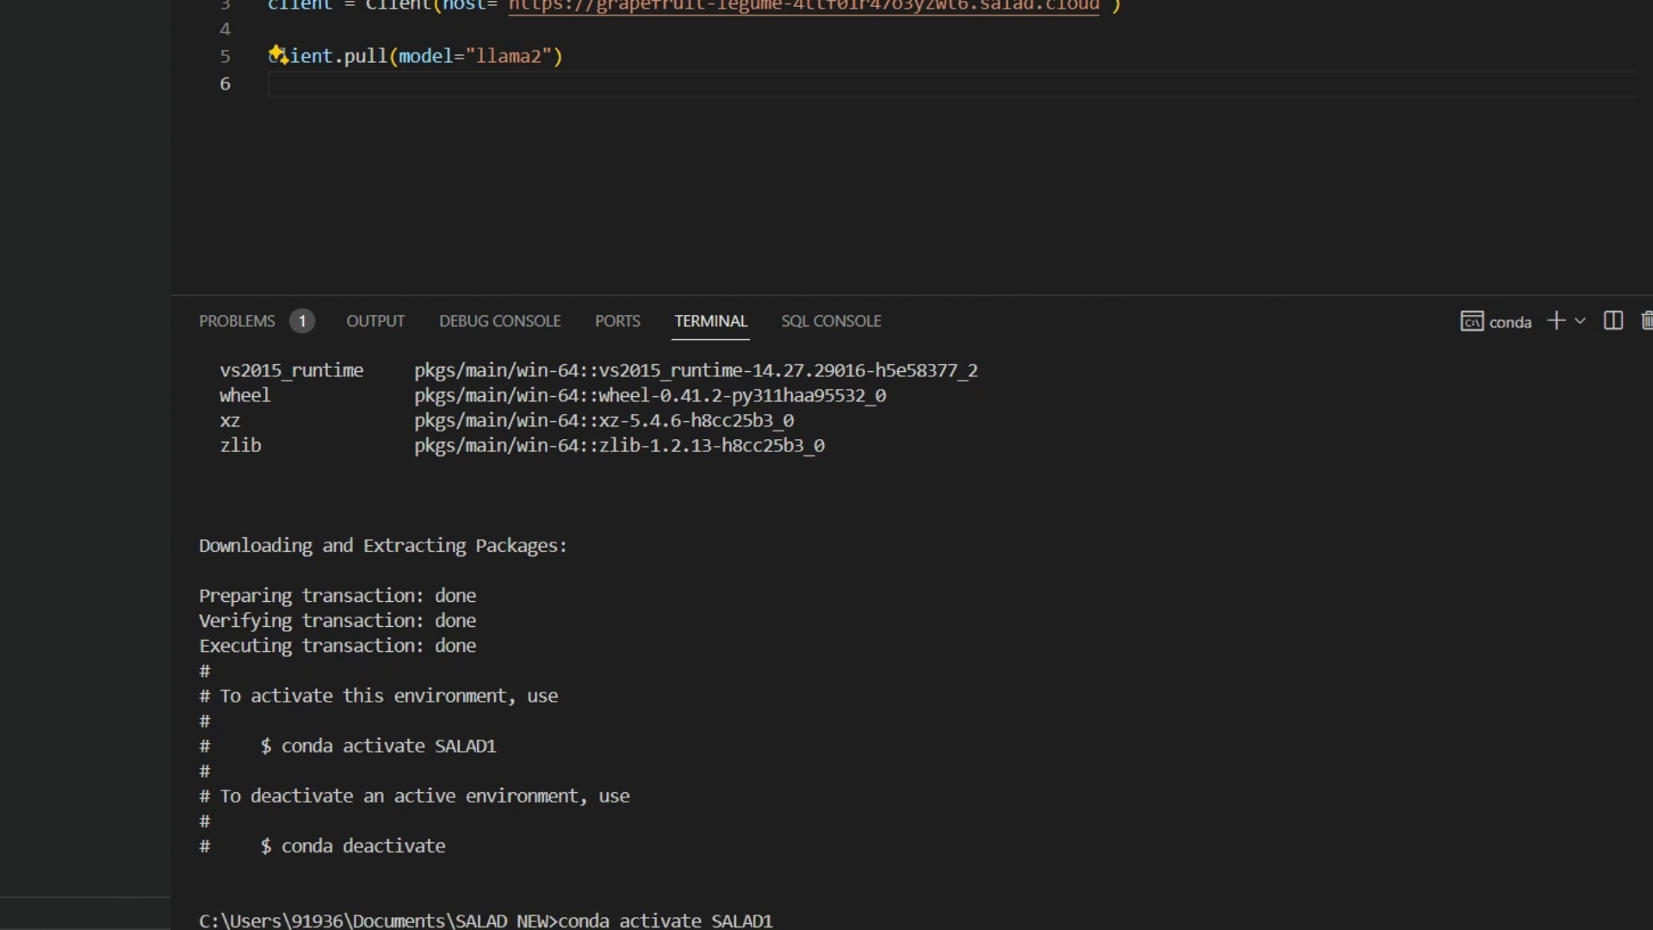
pyautogui.press('Return')
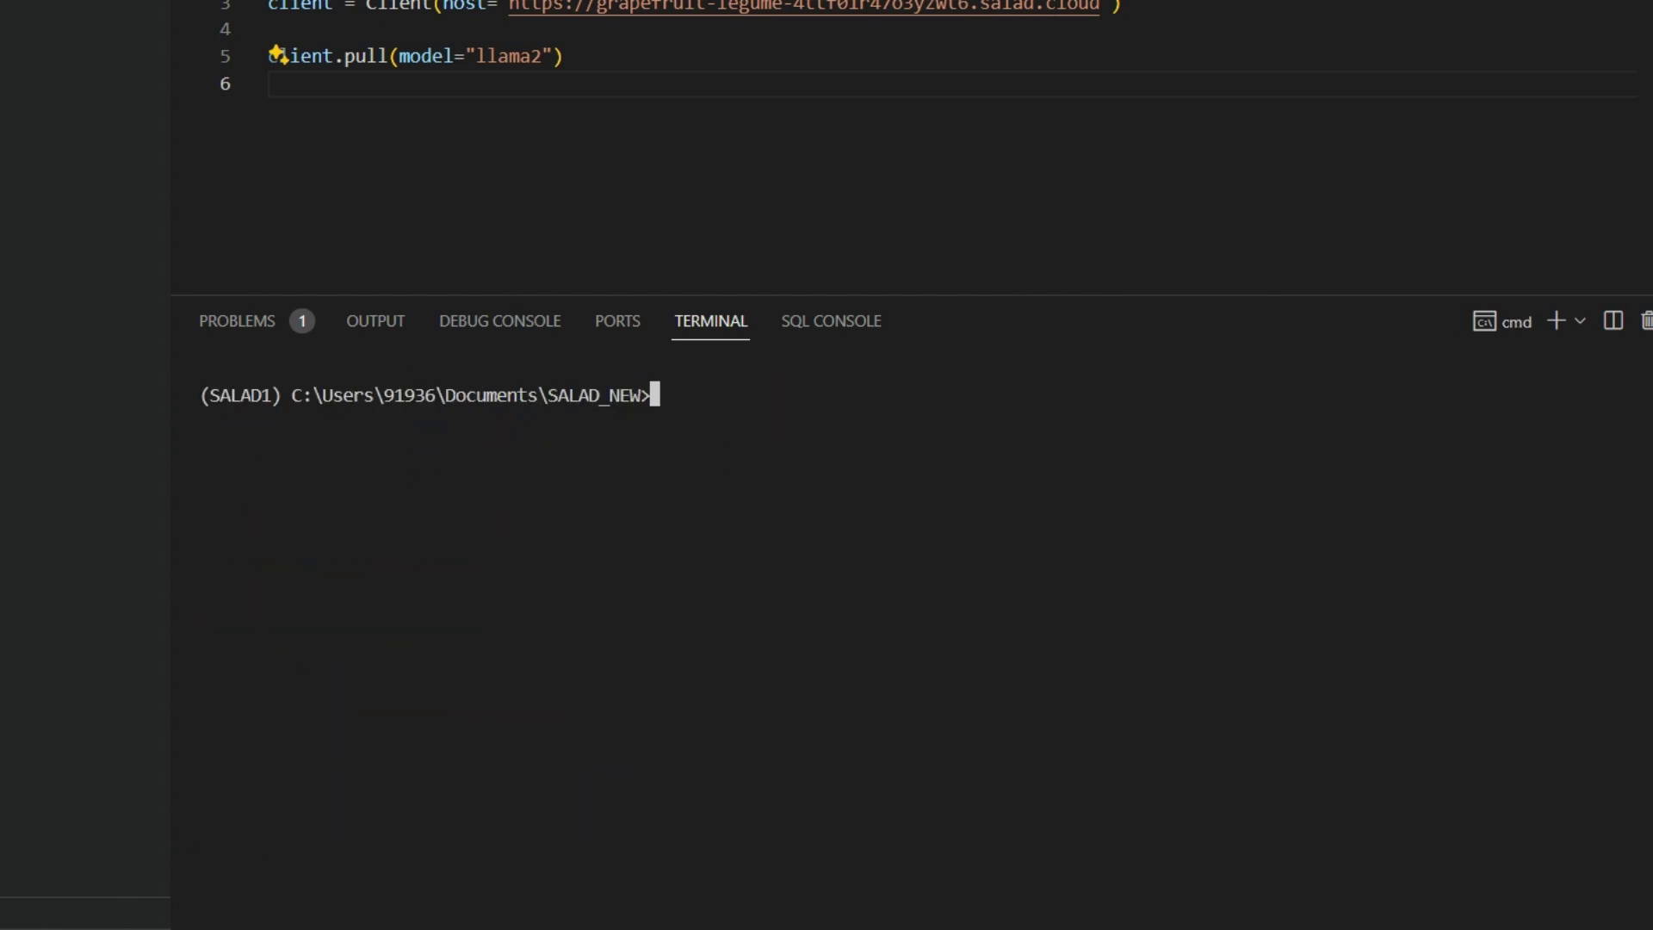
pyautogui.write('pip install ollama')
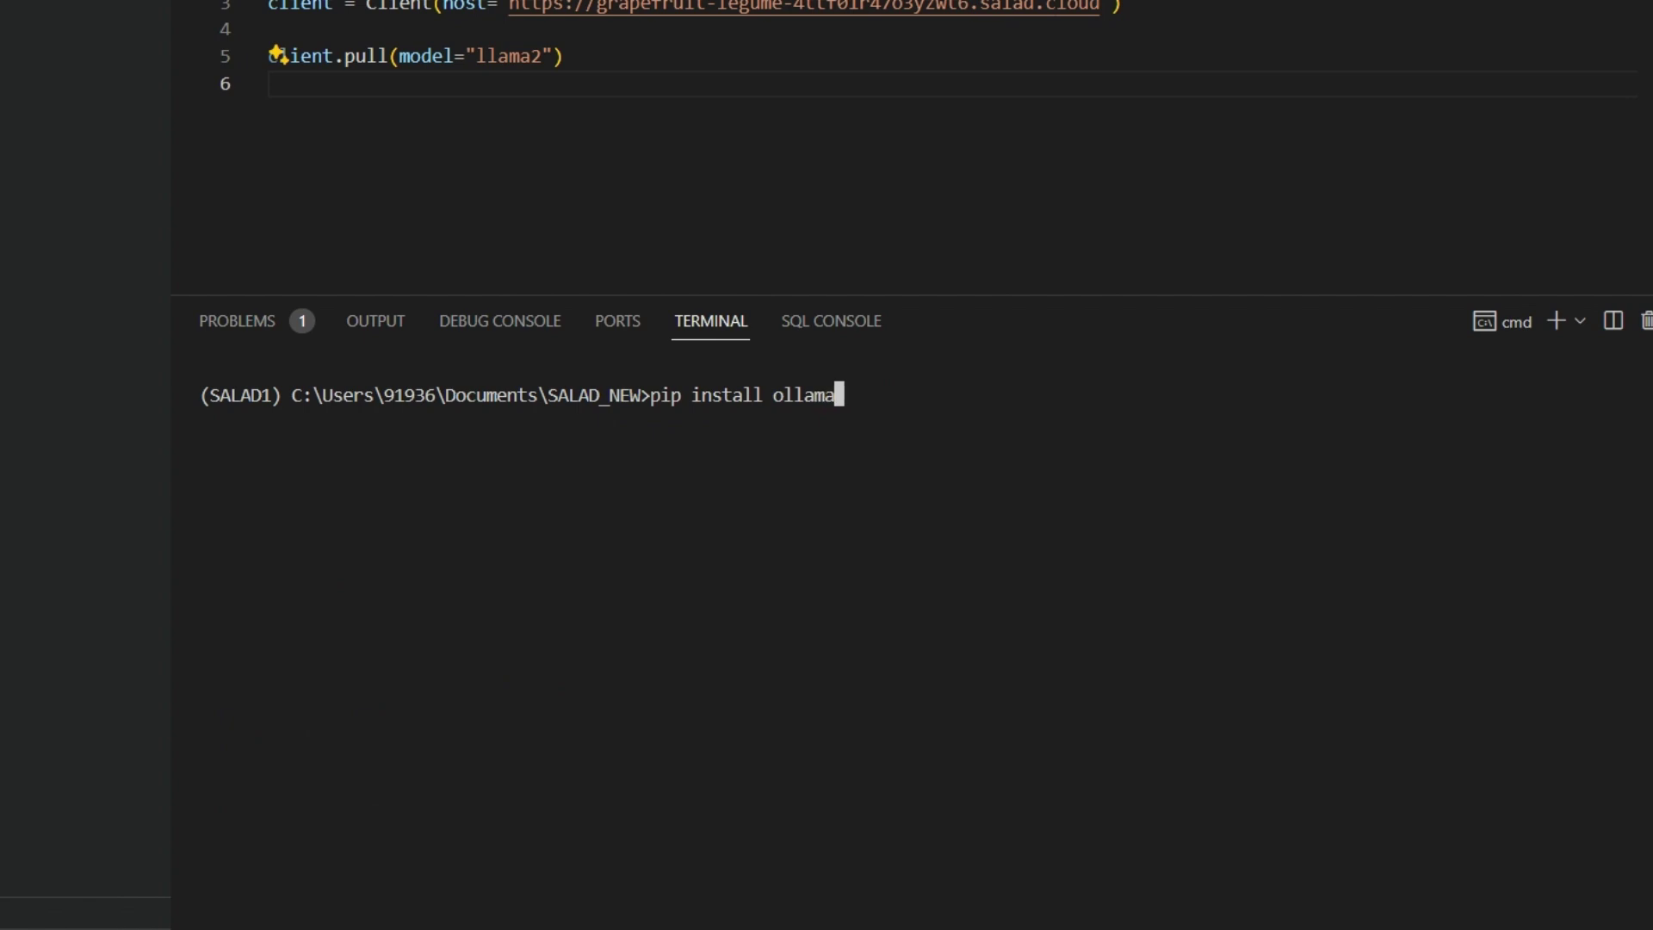
pyautogui.press('Return')
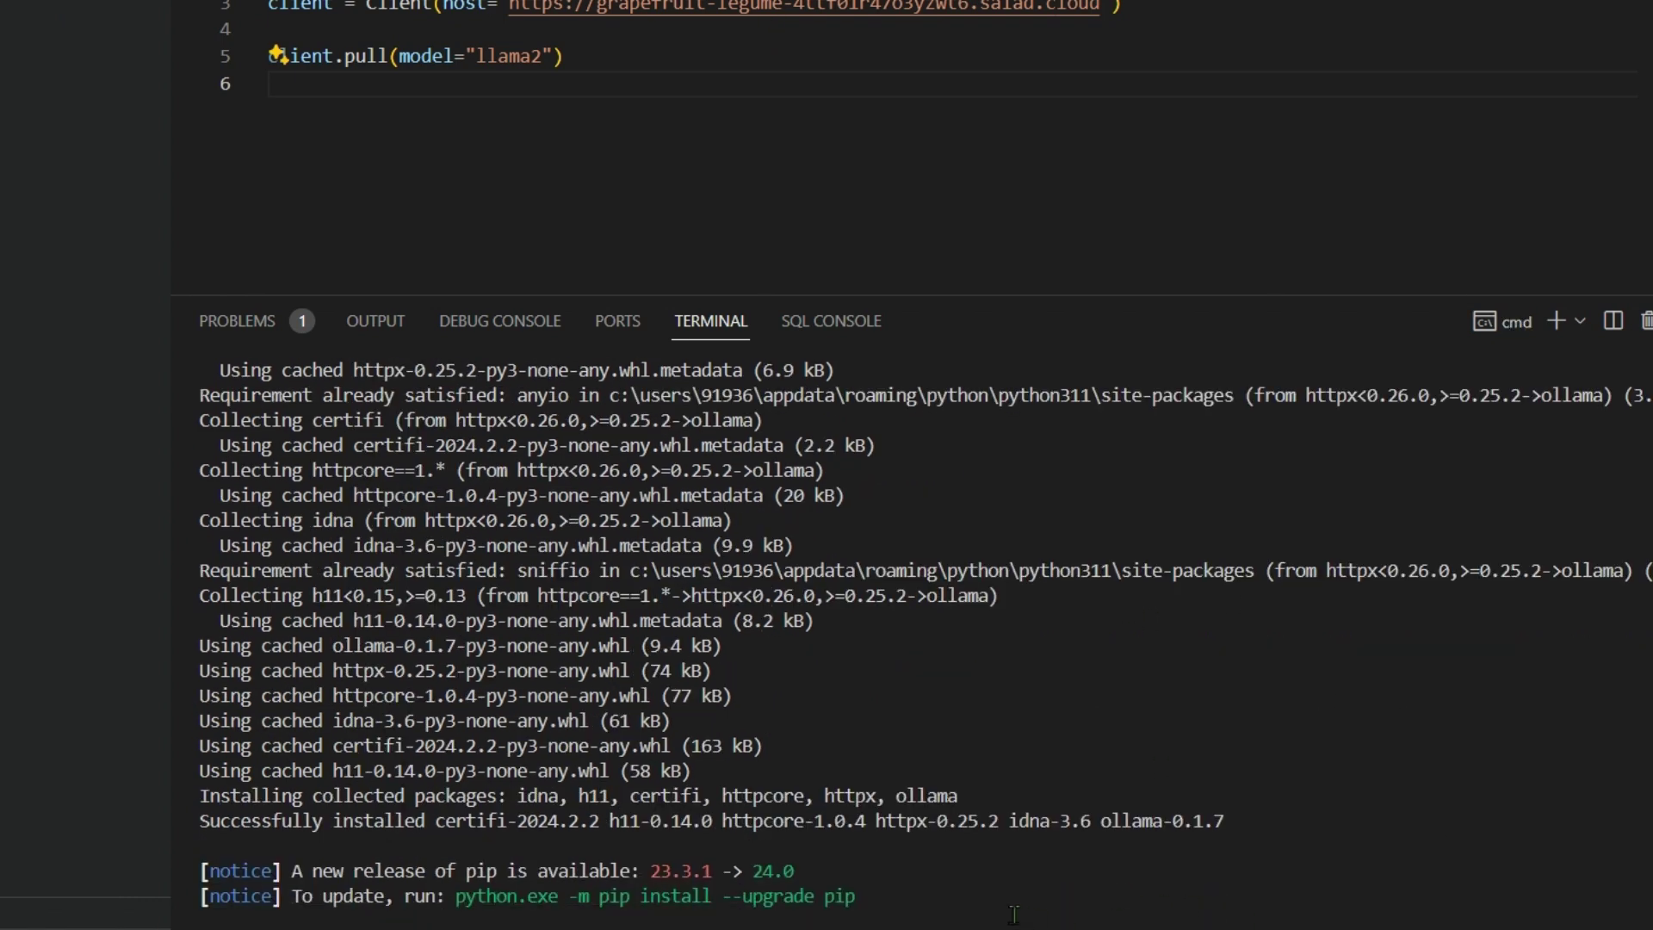
# Step: Clear the terminal and run python main.py to pull llama2
pyautogui.write('cls')
pyautogui.press('Return')
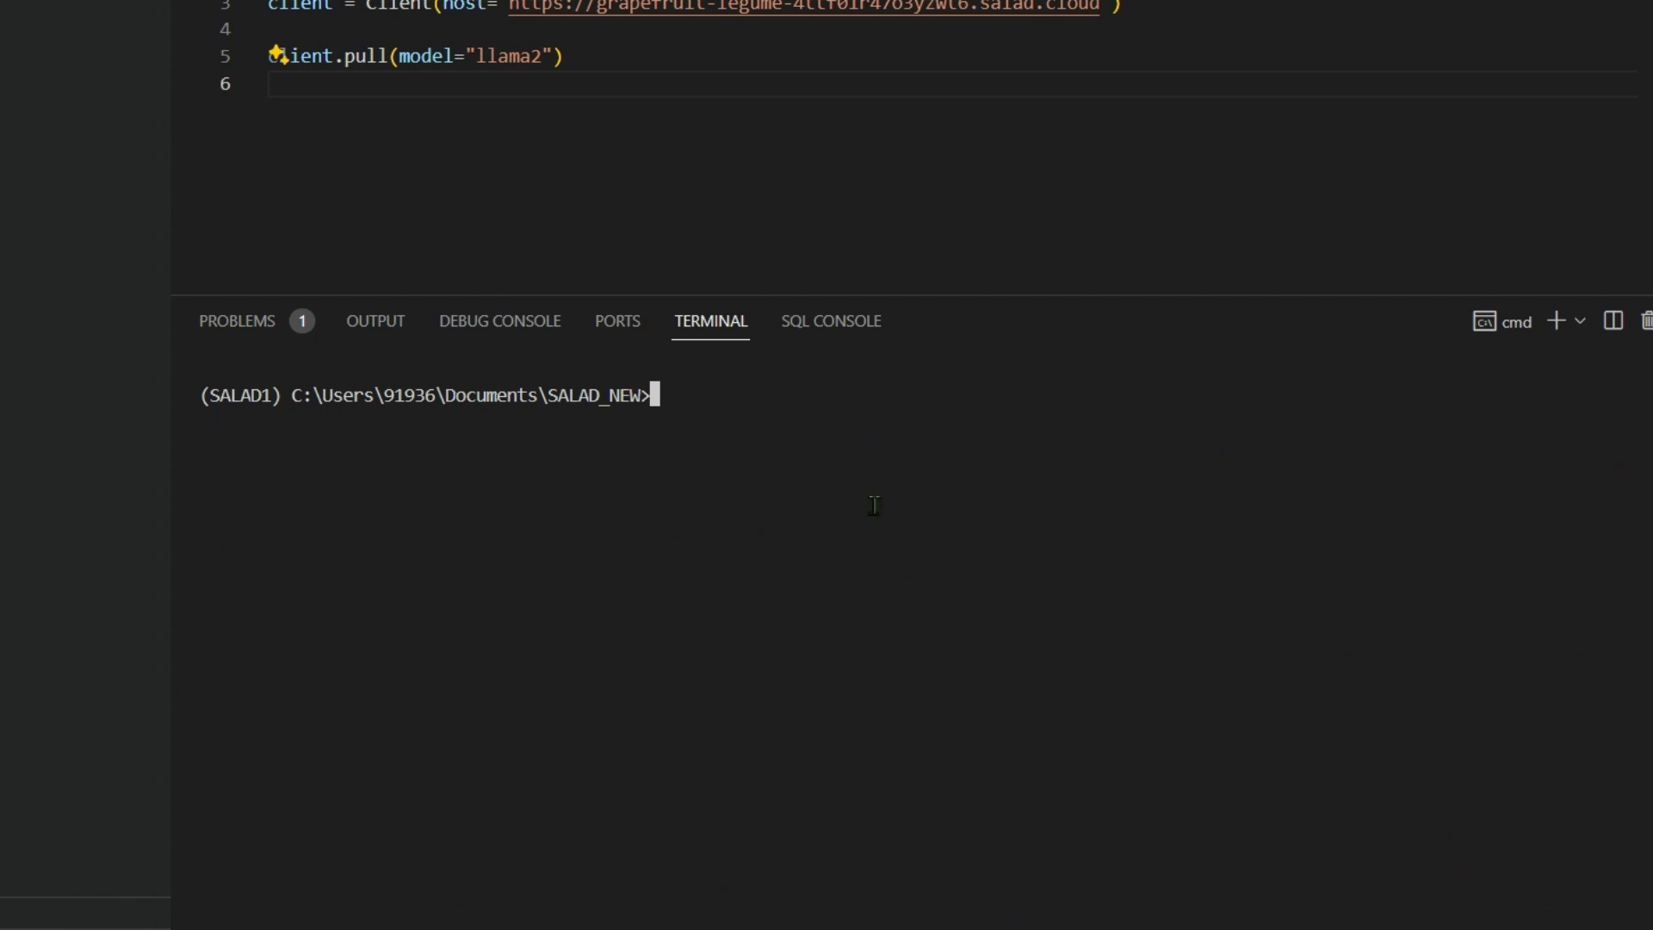
pyautogui.write('python main')
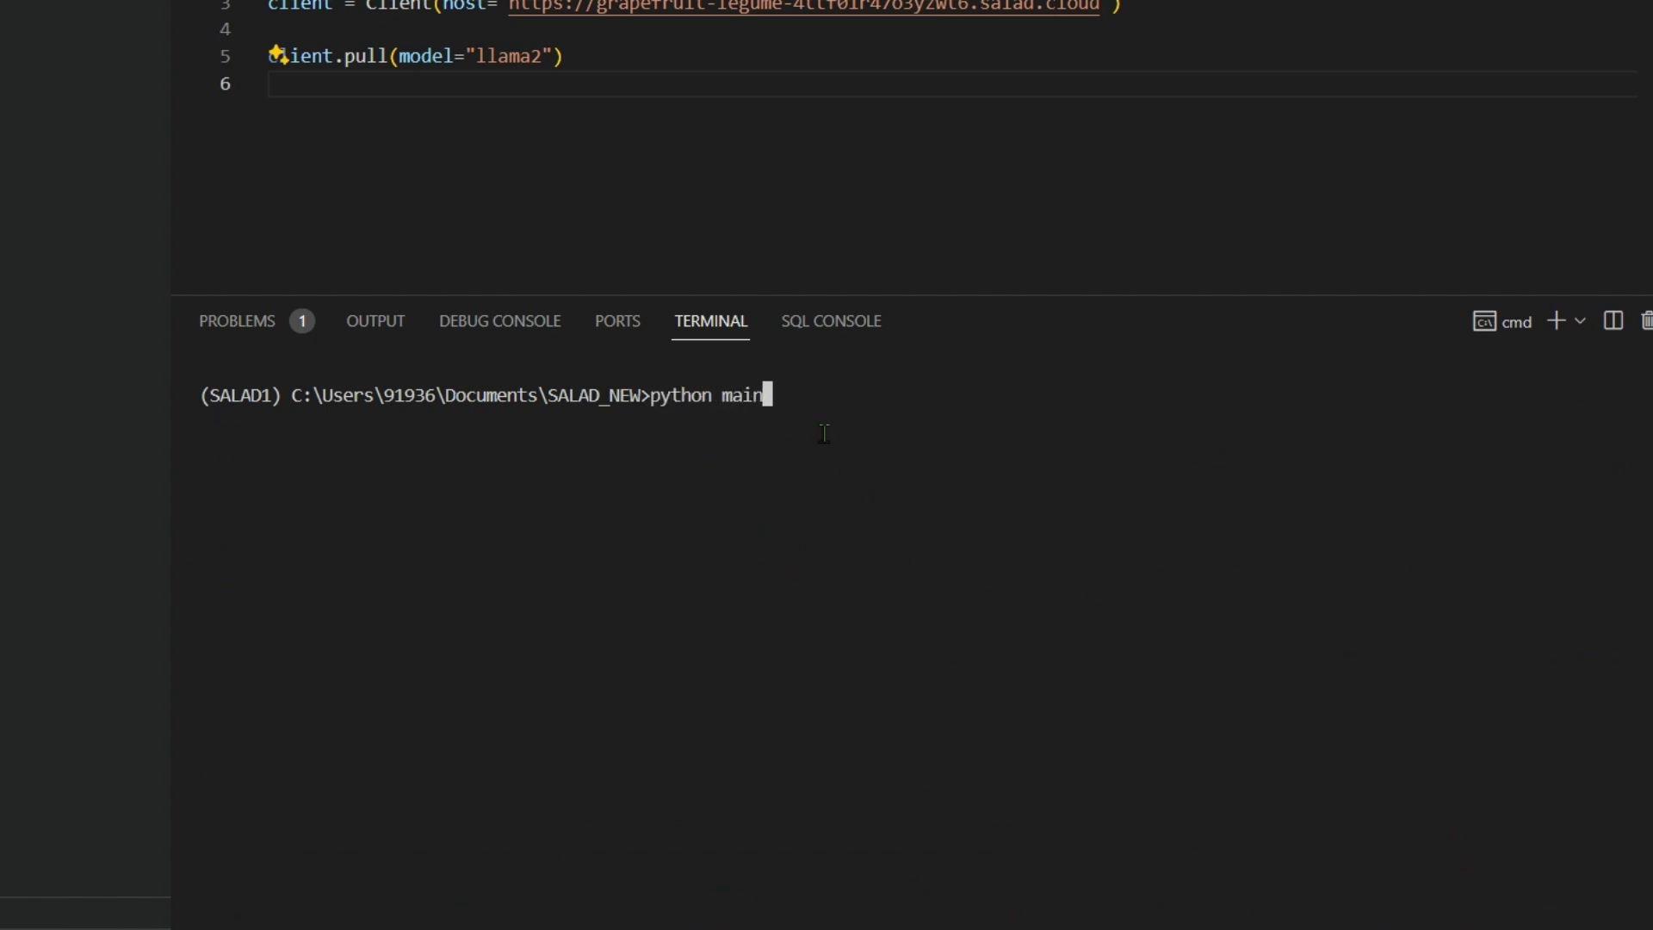
pyautogui.write('.py')
pyautogui.press('Return')
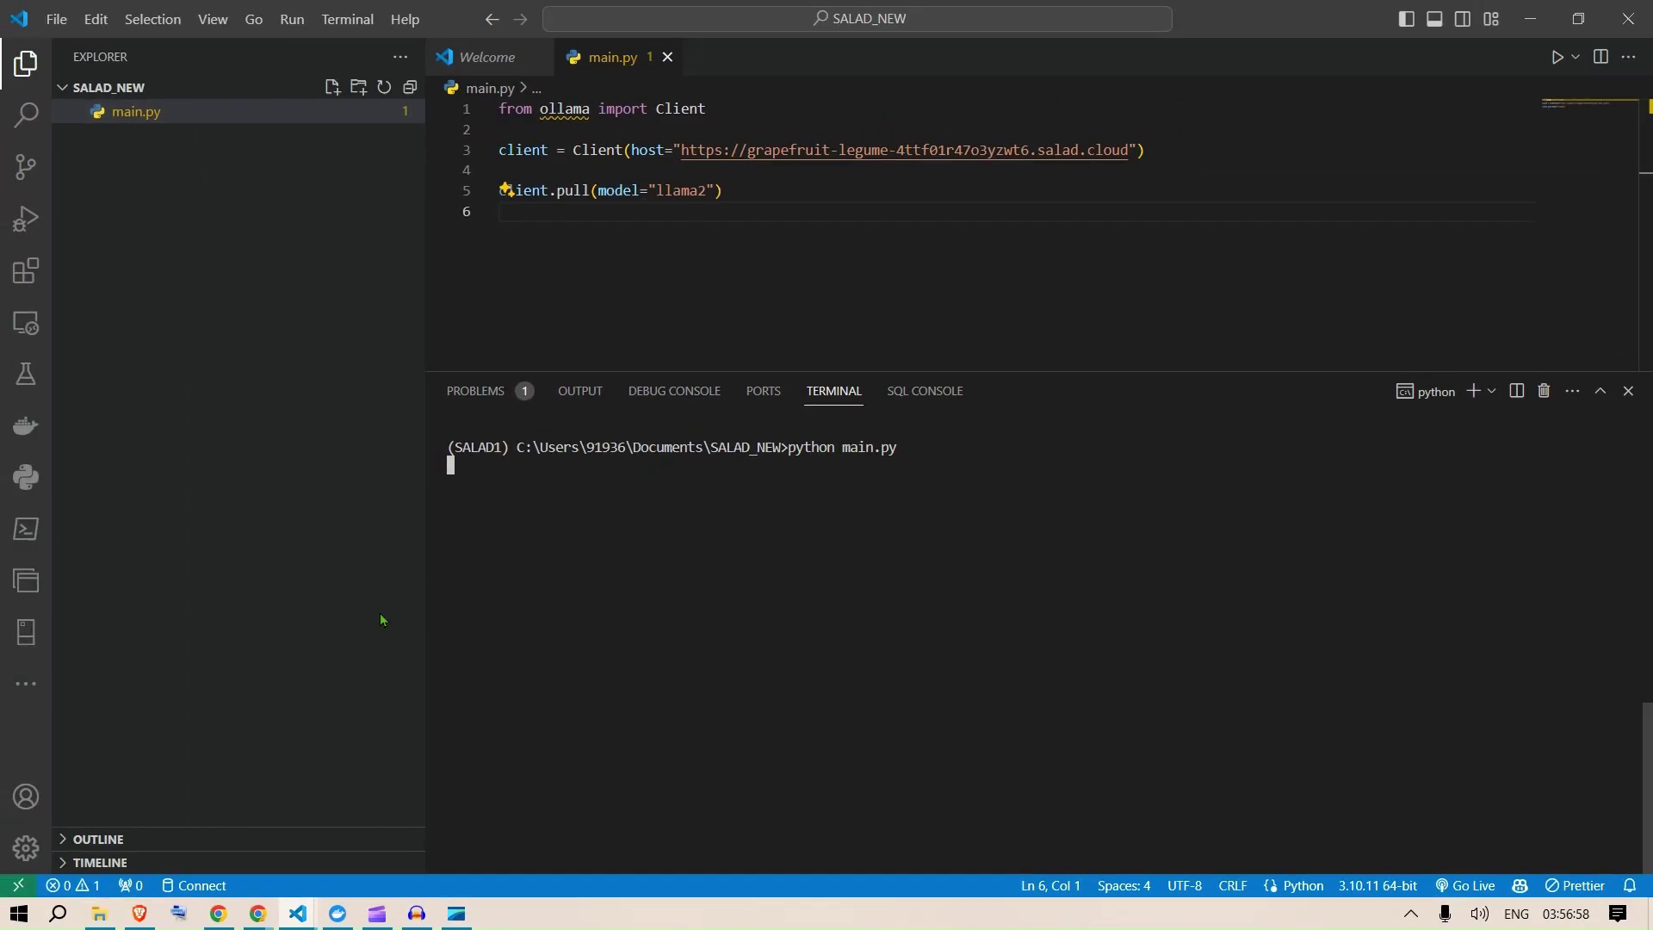
pyautogui.click(260, 916)
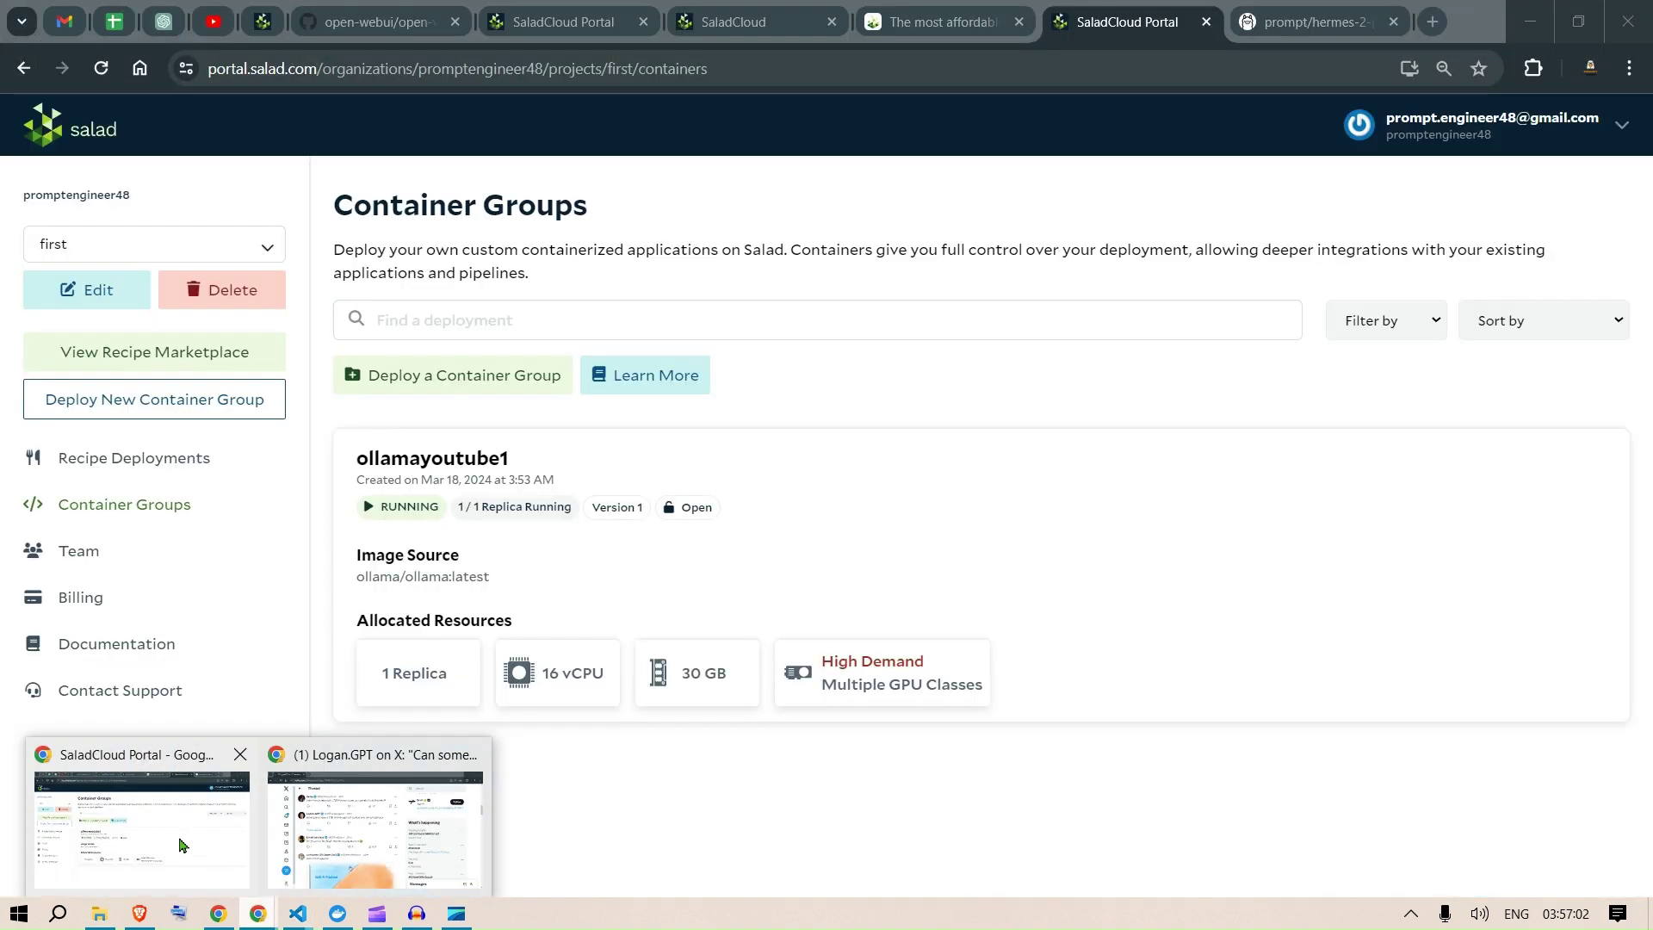
# Step: Scroll the open-webui GitHub README down to the Docker installation commands
pyautogui.click(241, 766)
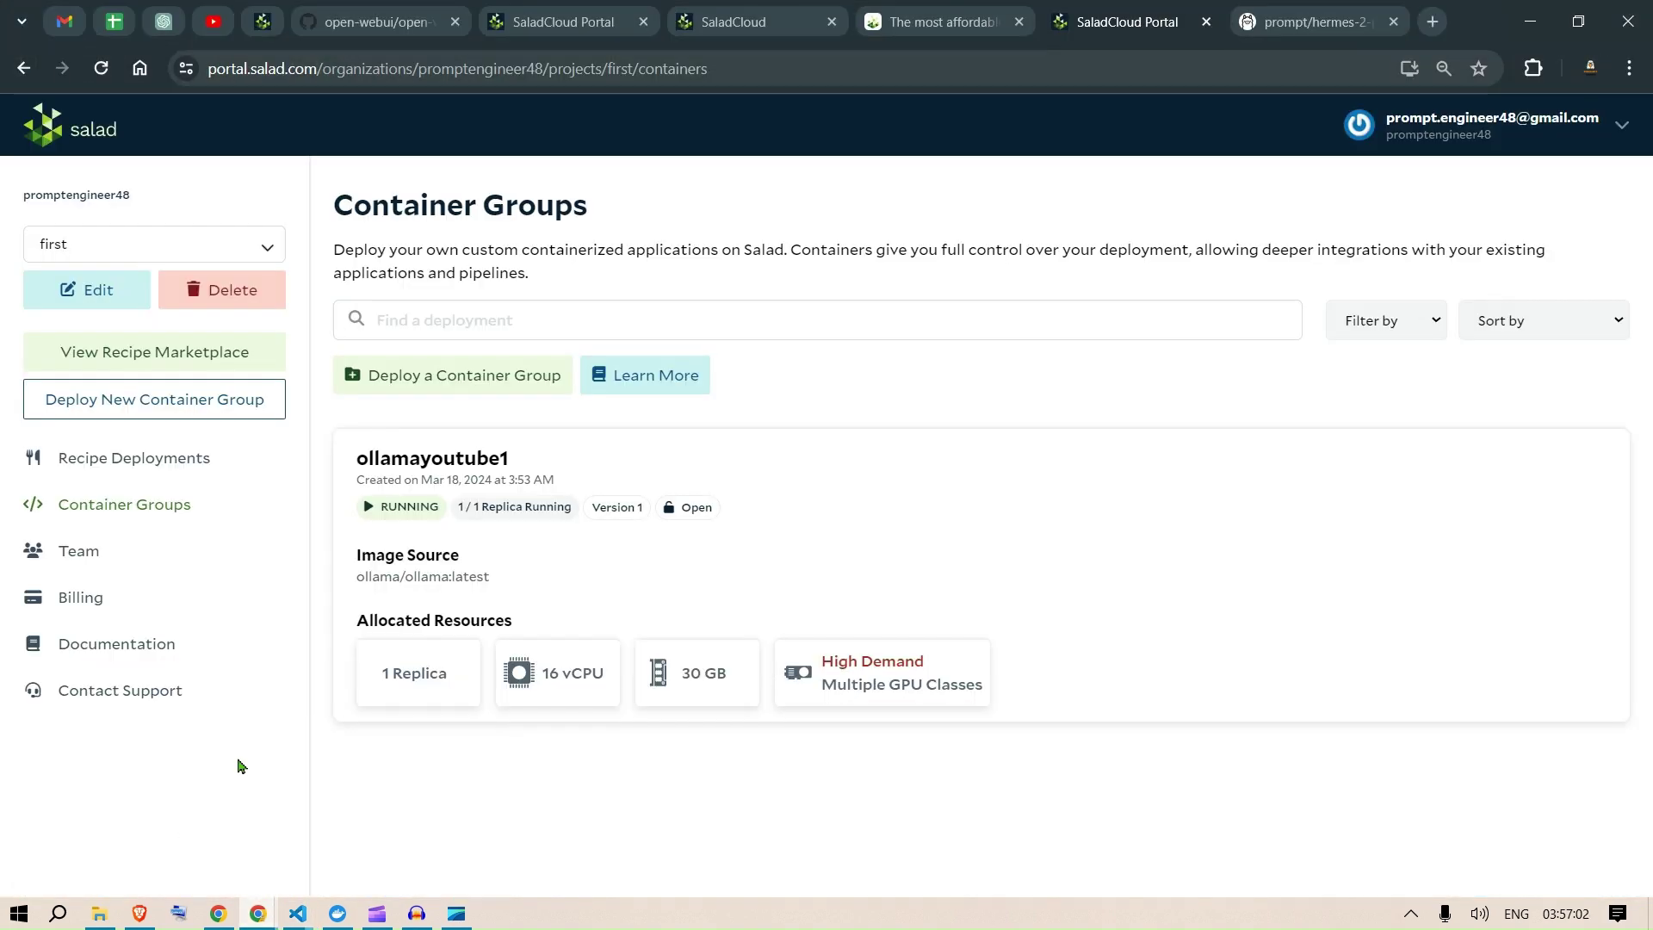
pyautogui.click(378, 12)
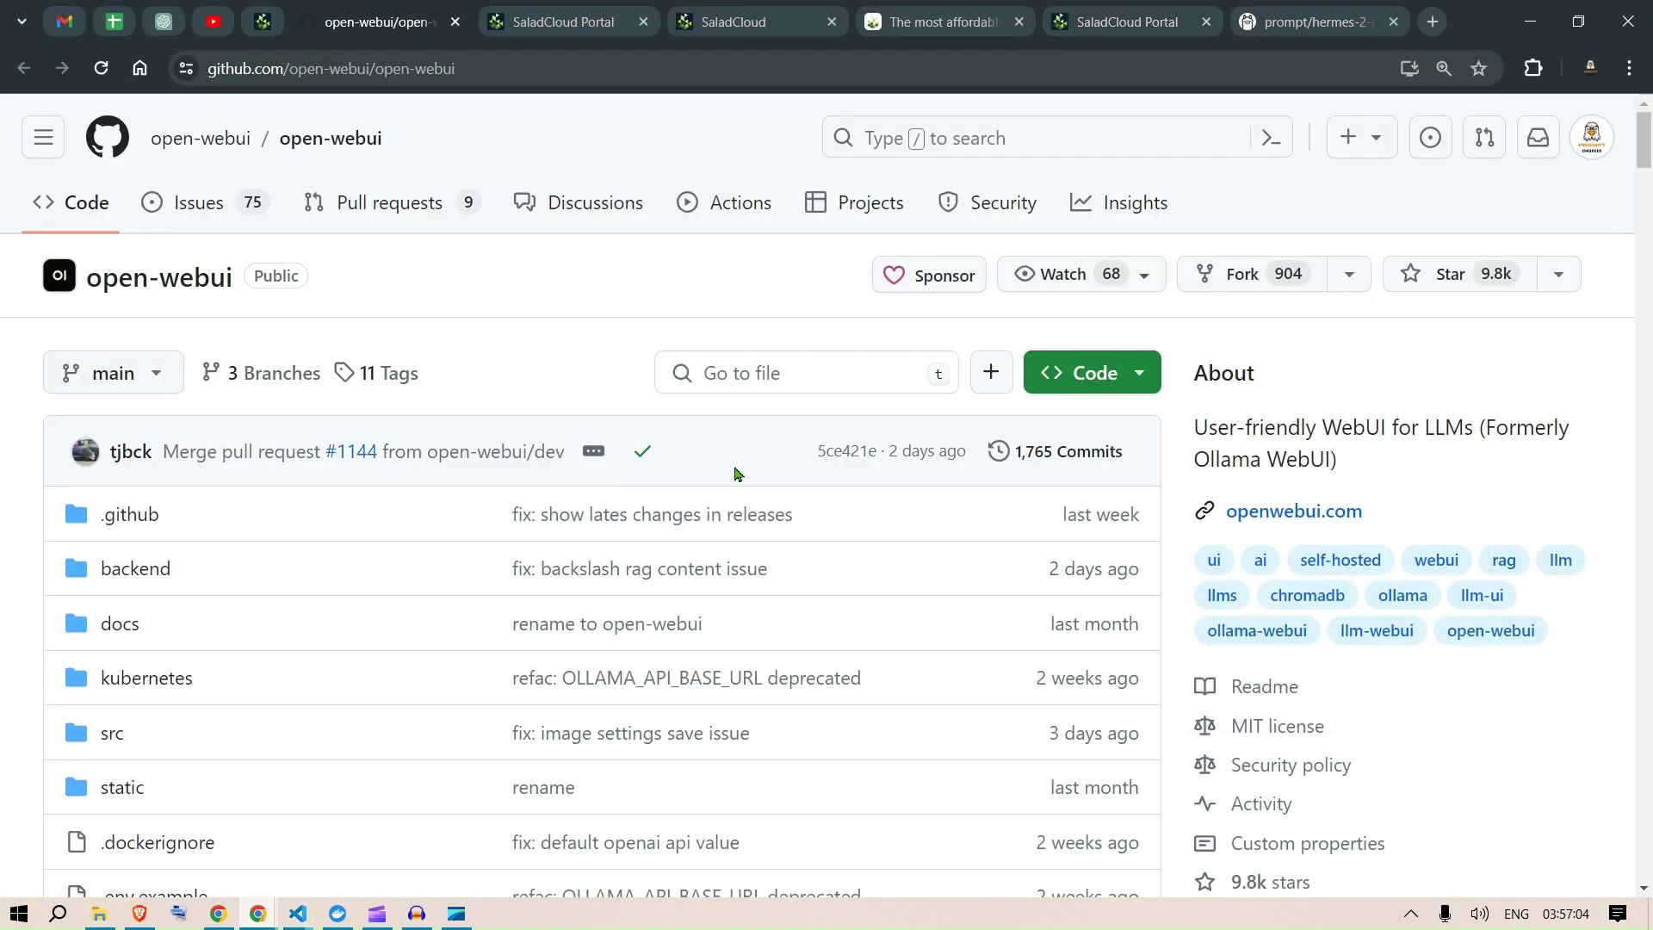
pyautogui.scroll(-20, 680, 413)
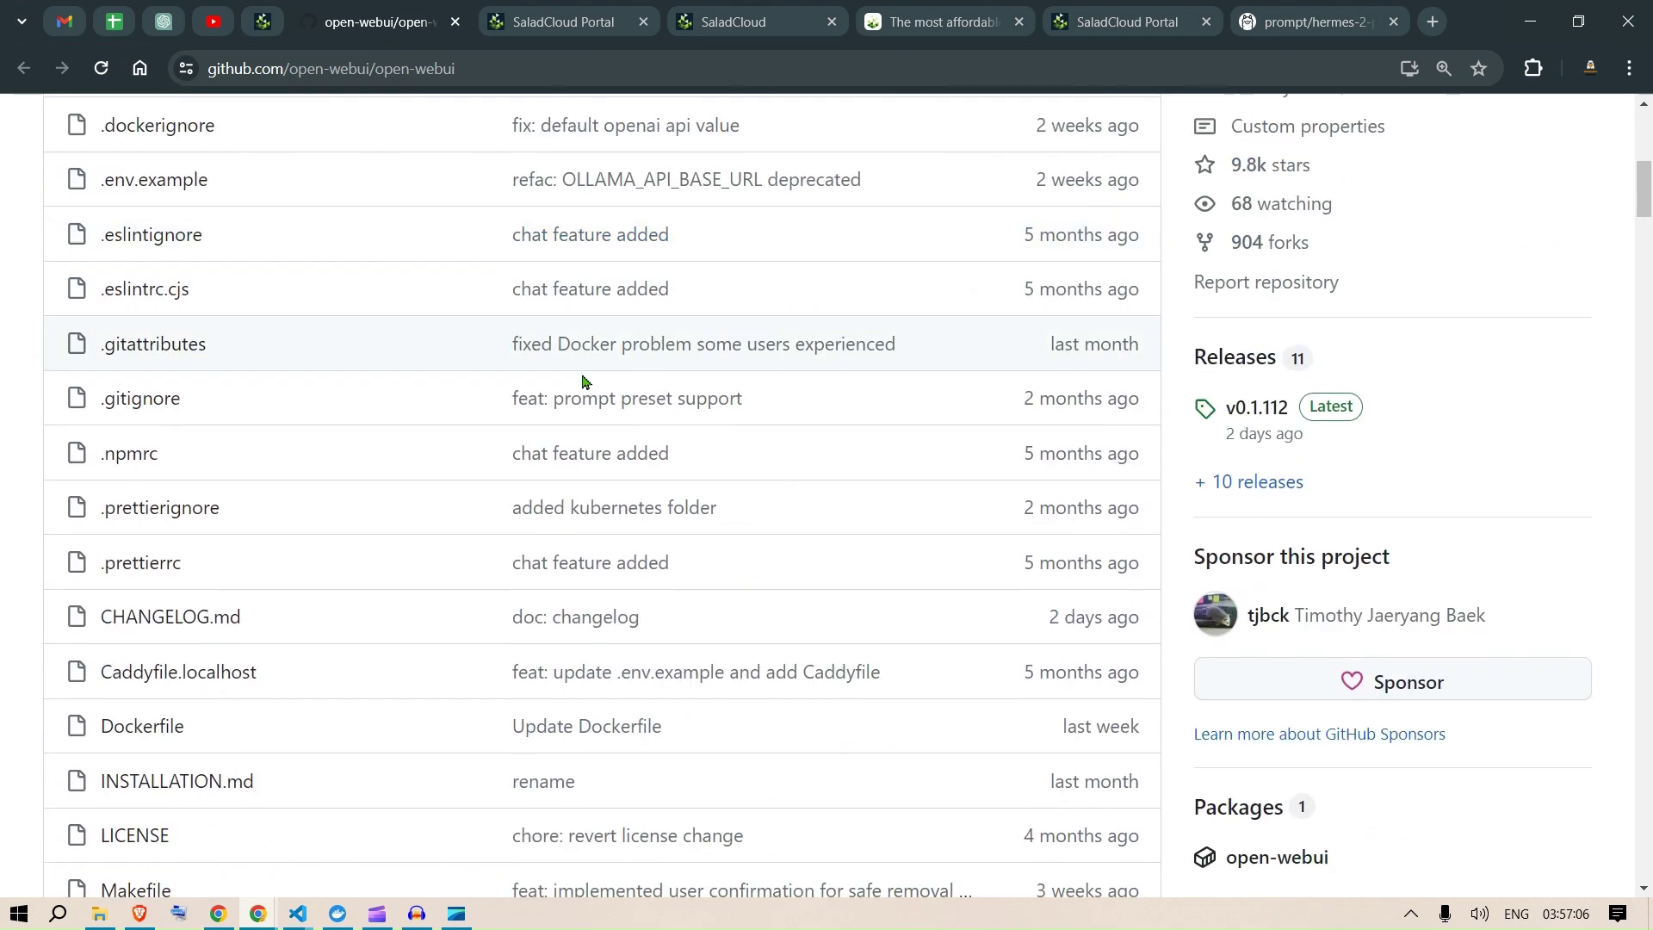
pyautogui.scroll(-20, 701, 509)
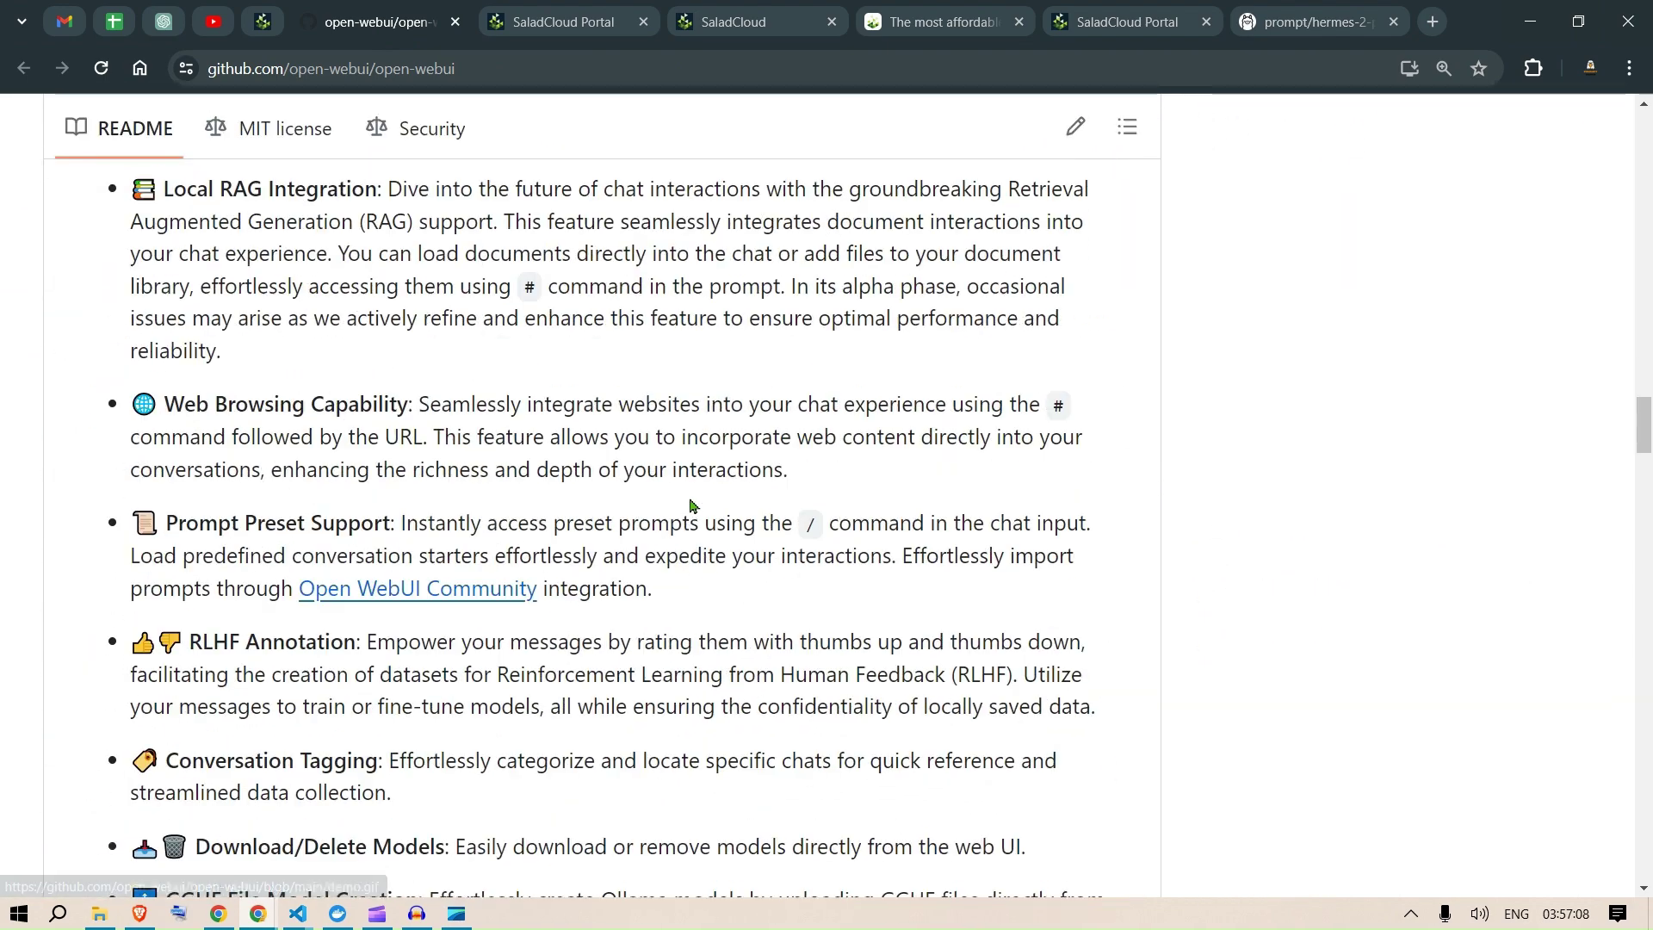
pyautogui.scroll(-20, 654, 485)
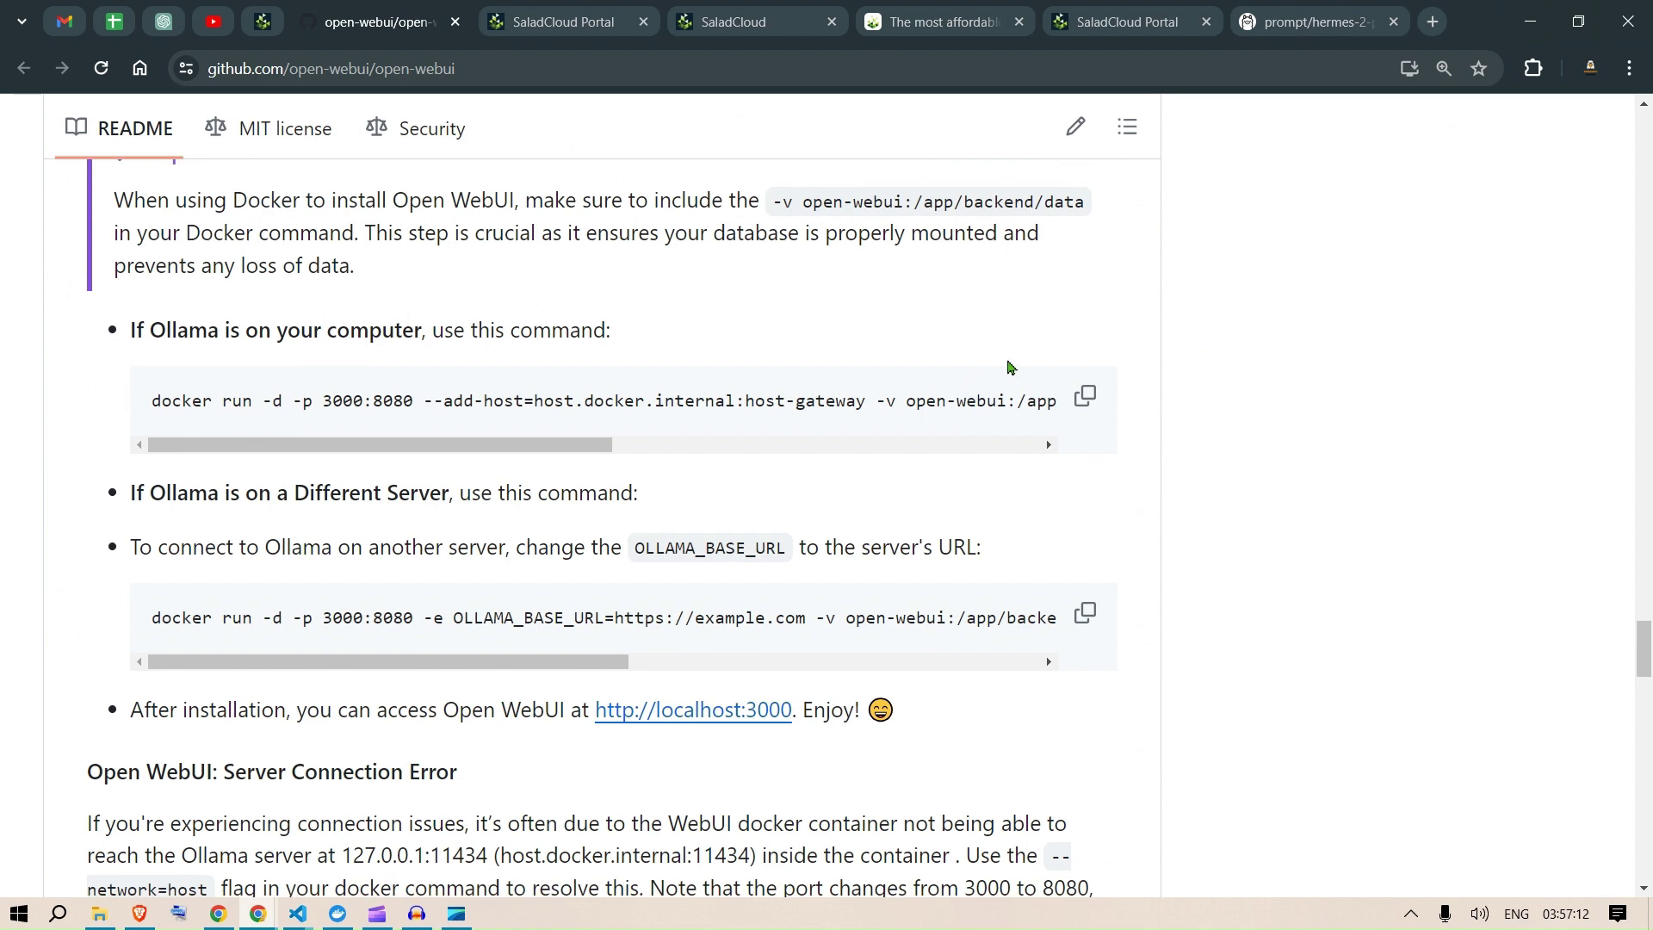
pyautogui.scroll(-2, 991, 379)
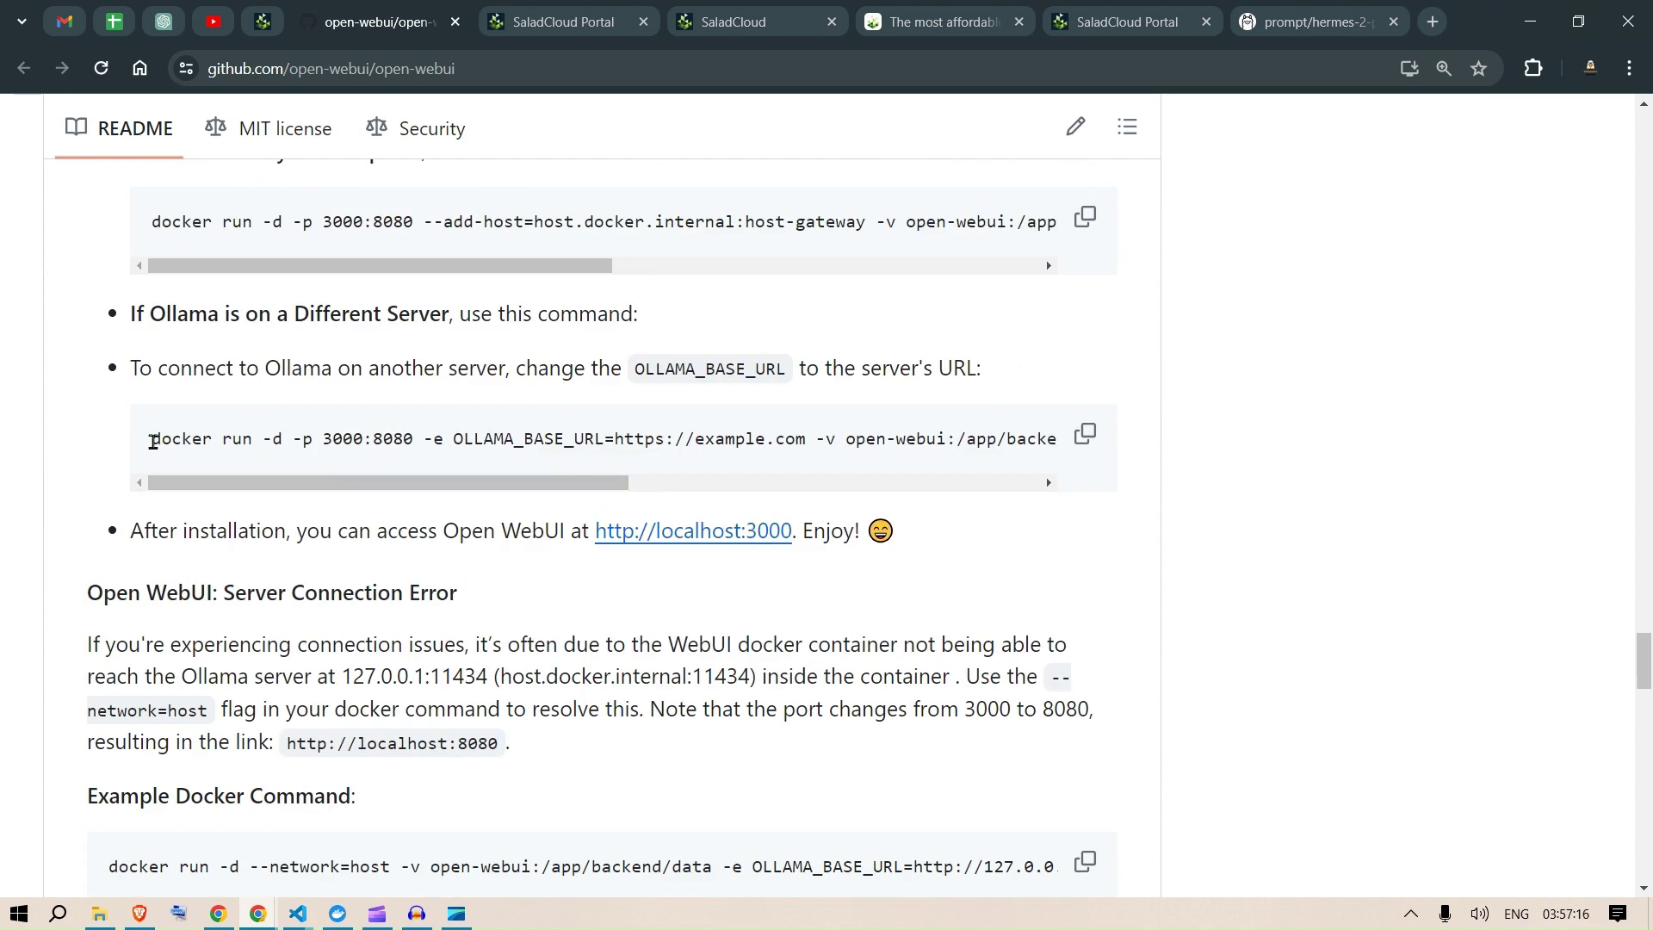
# Step: Highlight the Docker command and its connect-to-another-server instruction, then return to the SaladCloud Portal
pyautogui.moveTo(153, 441); pyautogui.dragTo(314, 441)
pyautogui.moveTo(178, 370); pyautogui.dragTo(488, 368)
pyautogui.click(523, 369)
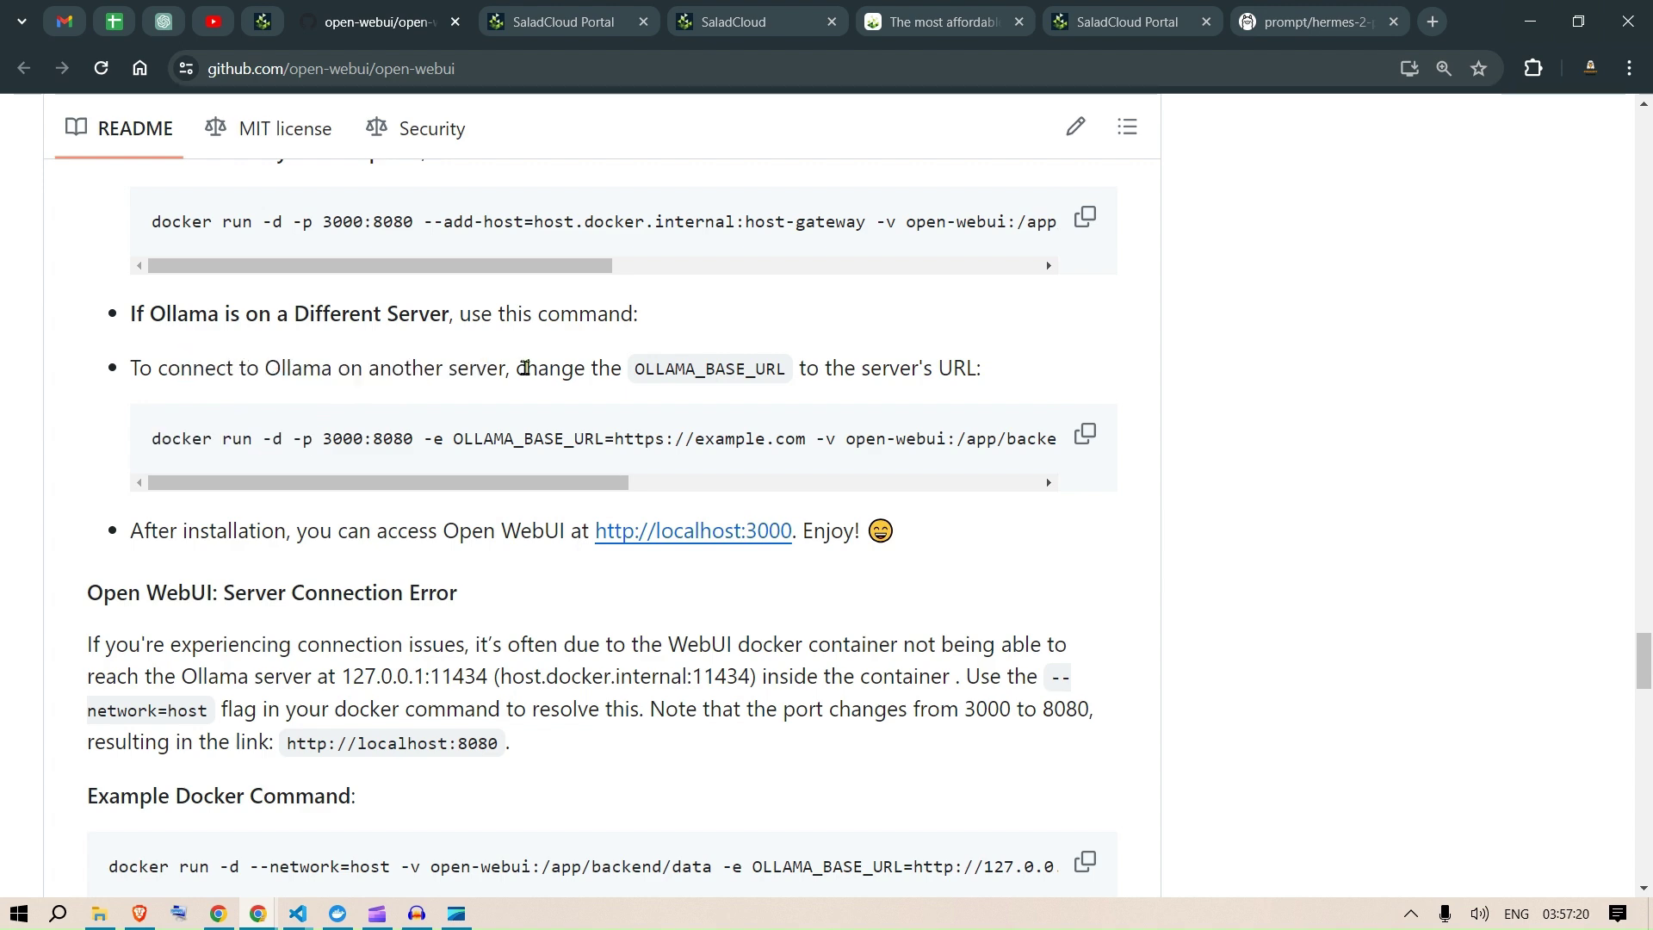
pyautogui.click(520, 10)
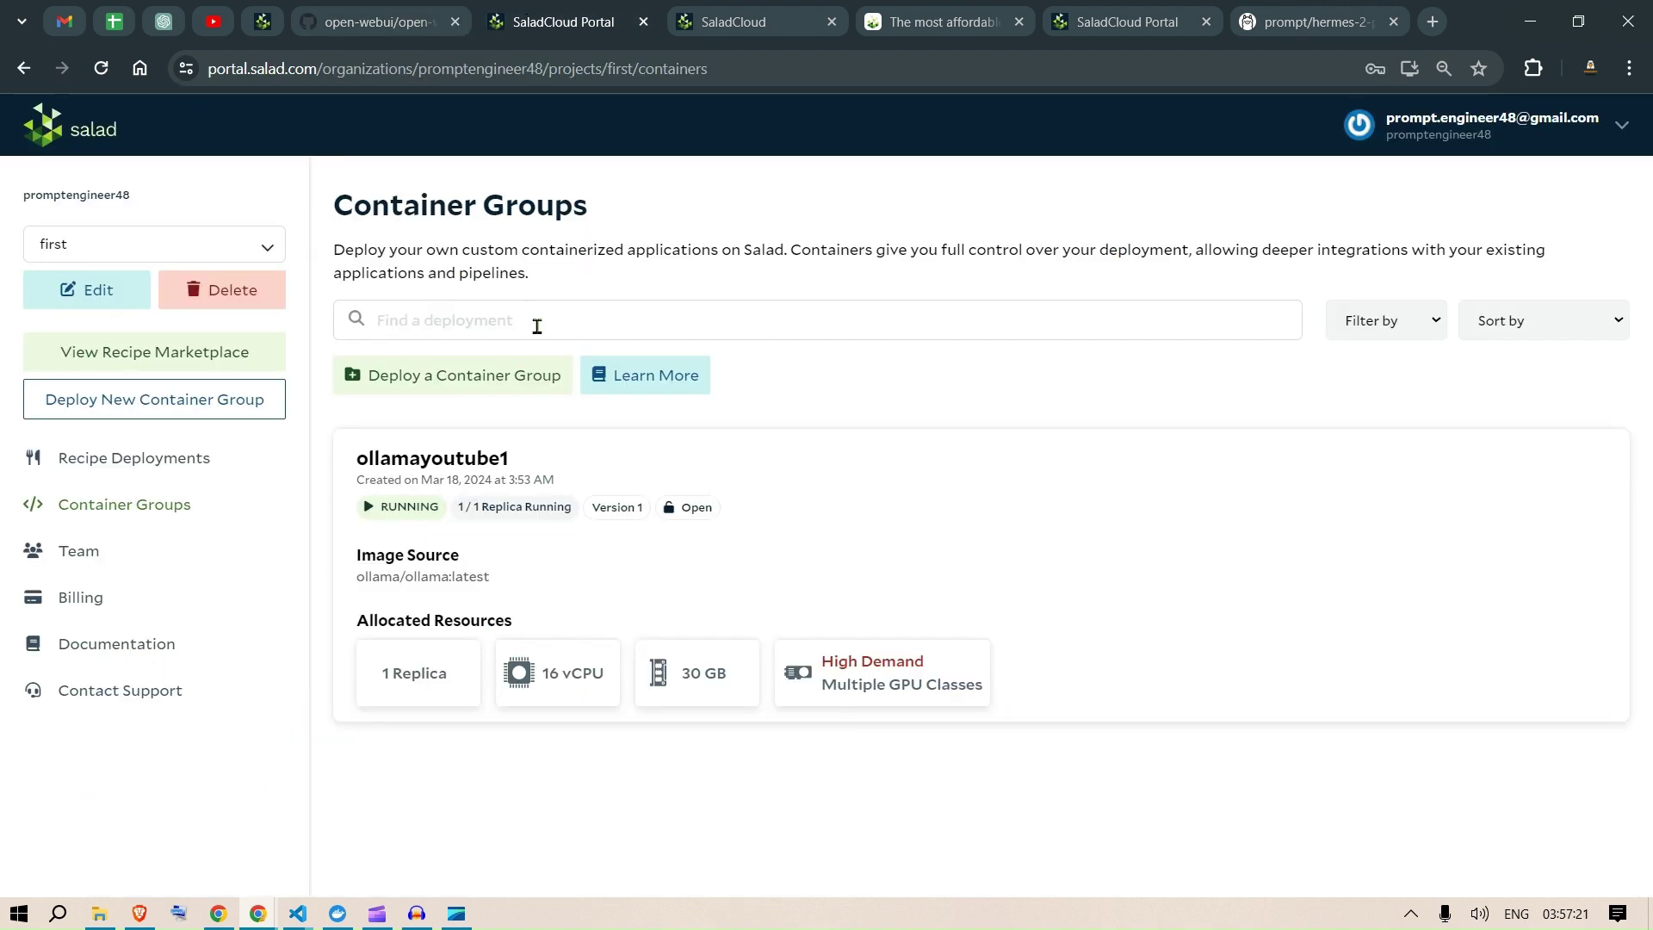
# Step: Open the ollamayoutube1 container details and review the README's OLLAMA_BASE_URL variable
pyautogui.click(713, 451)
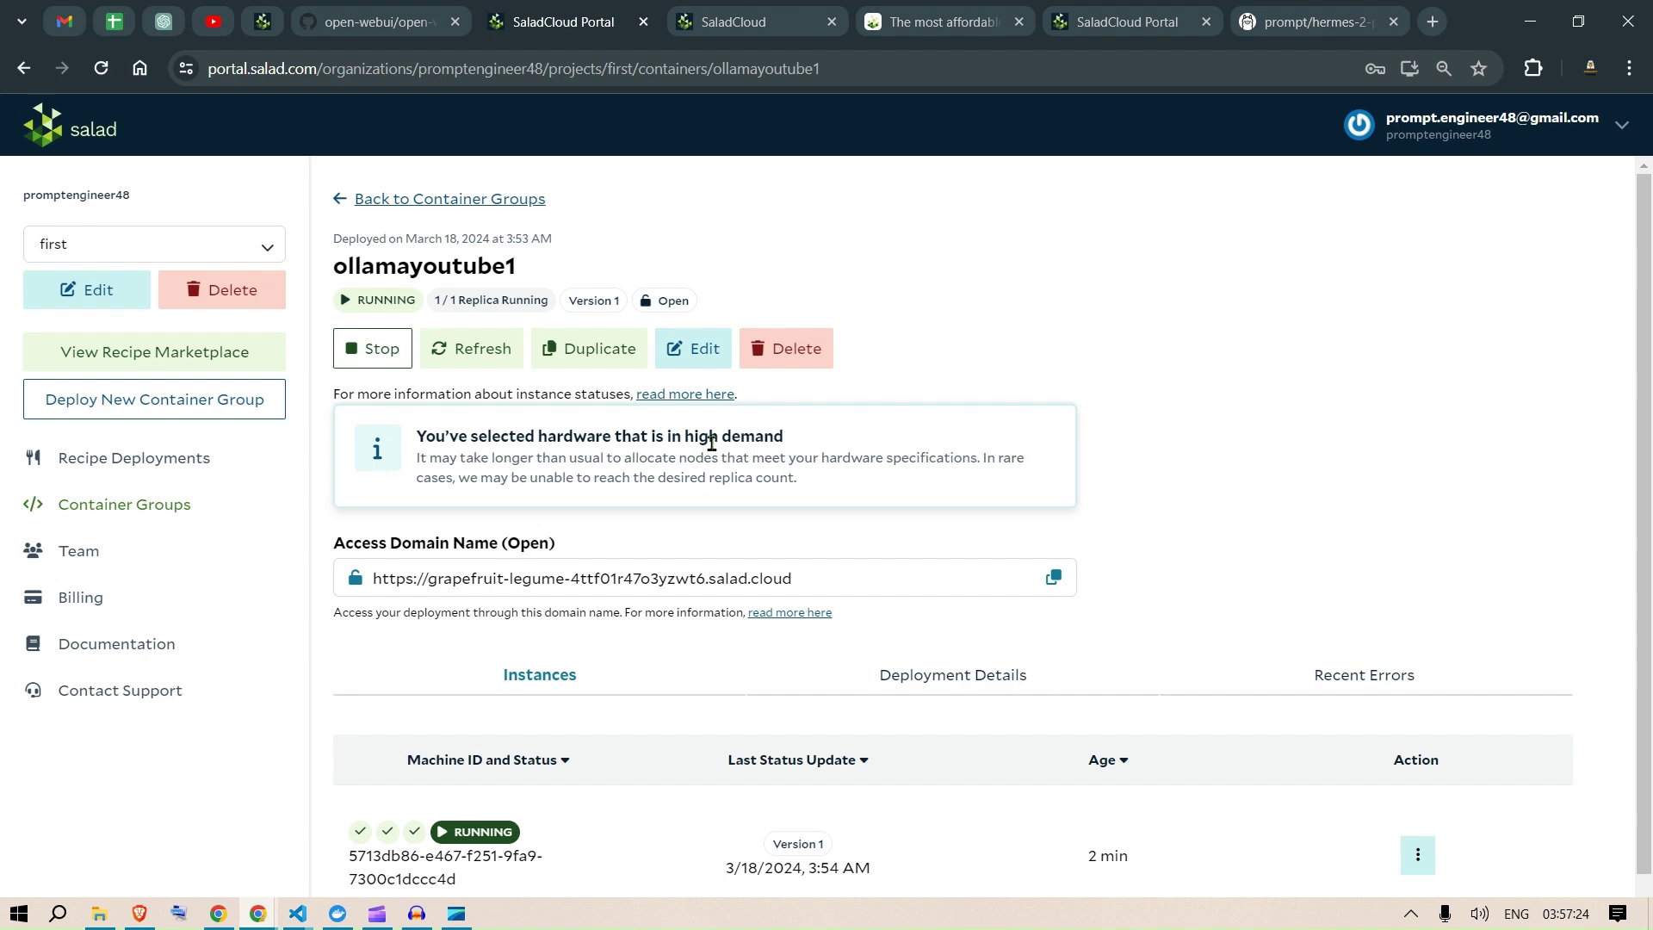
pyautogui.click(426, 11)
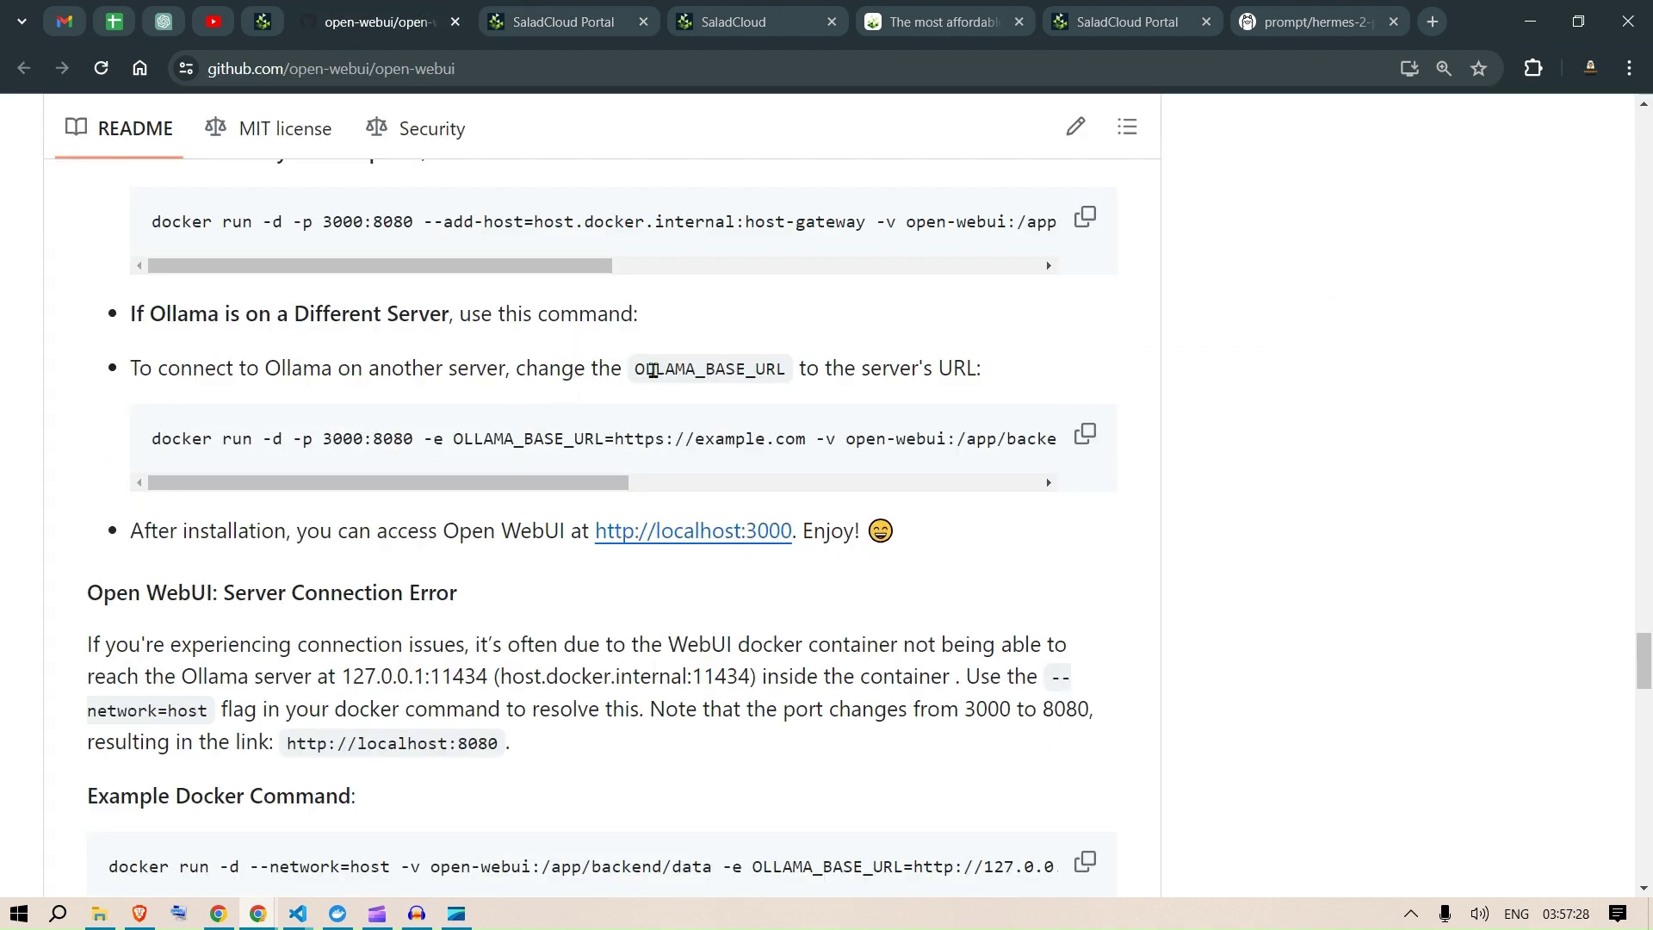
pyautogui.moveTo(461, 436); pyautogui.dragTo(808, 439)
pyautogui.click(625, 439)
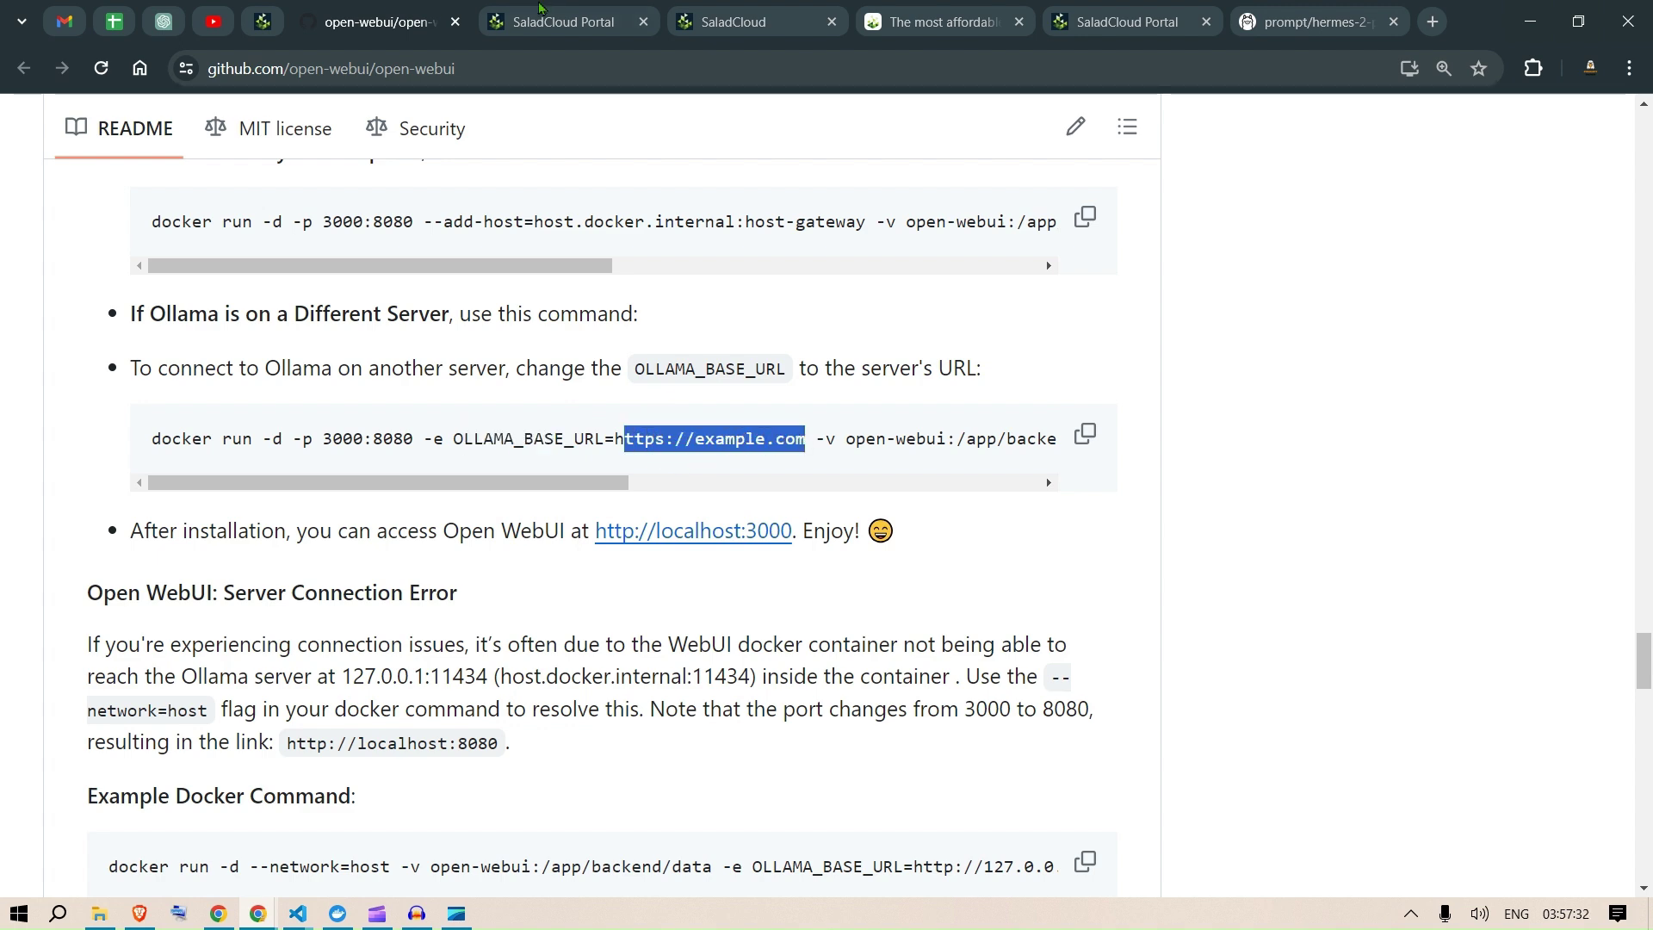
pyautogui.hotkey('ctrl', 'Tab')
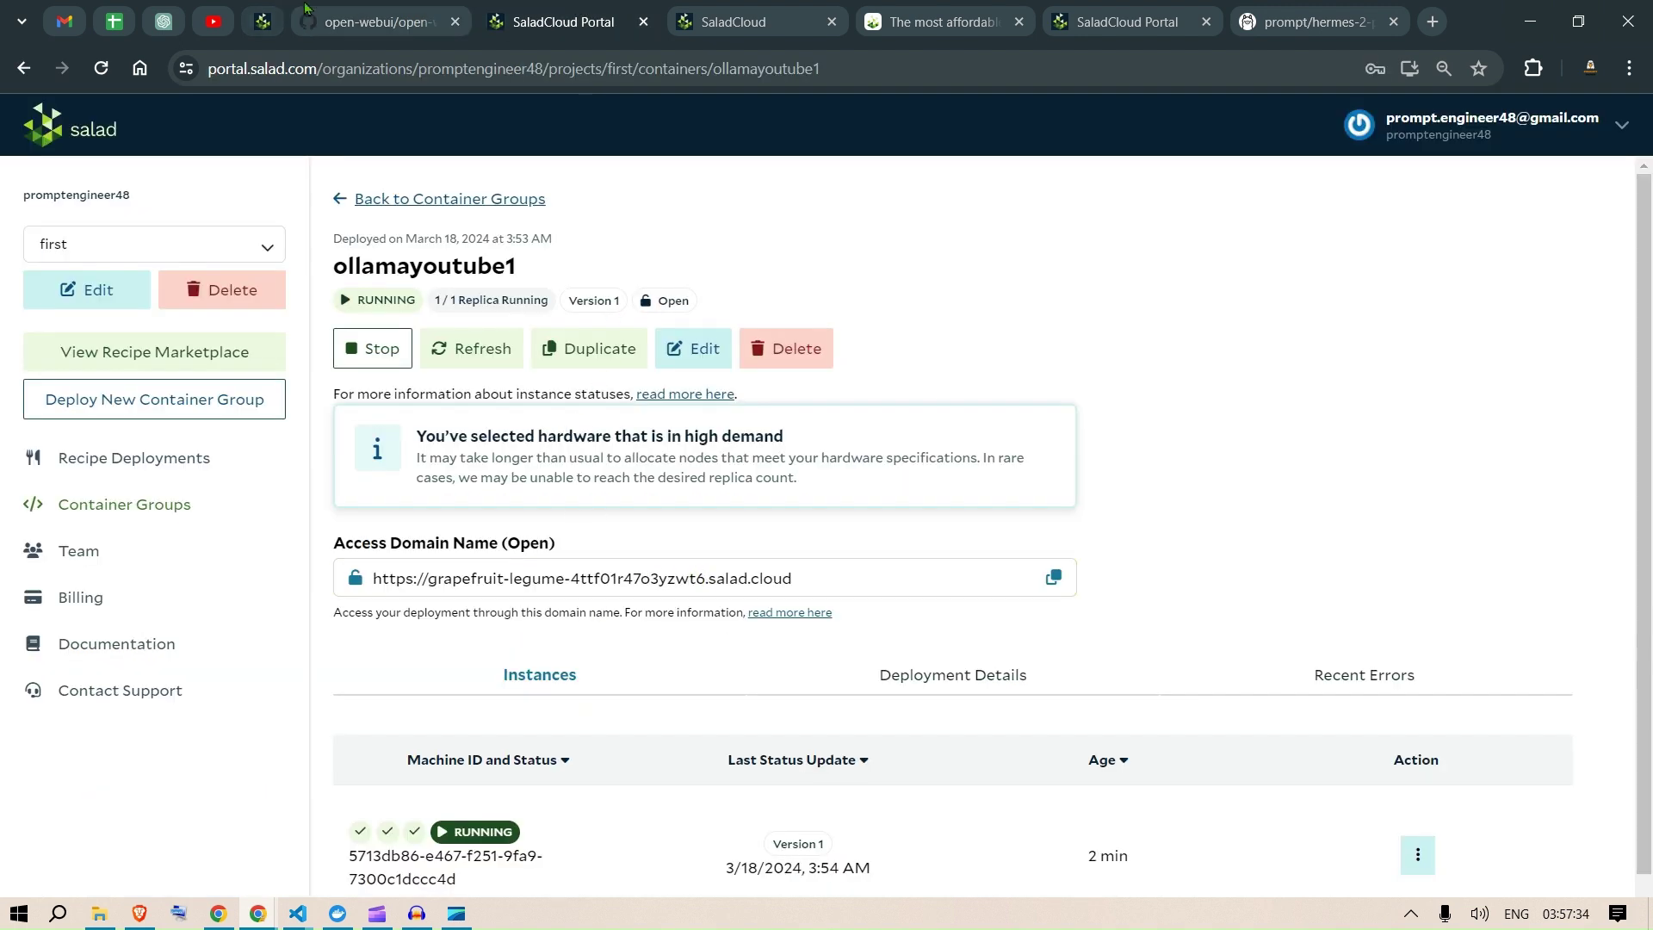
pyautogui.hotkey('ctrl', 'shift', 'Tab')
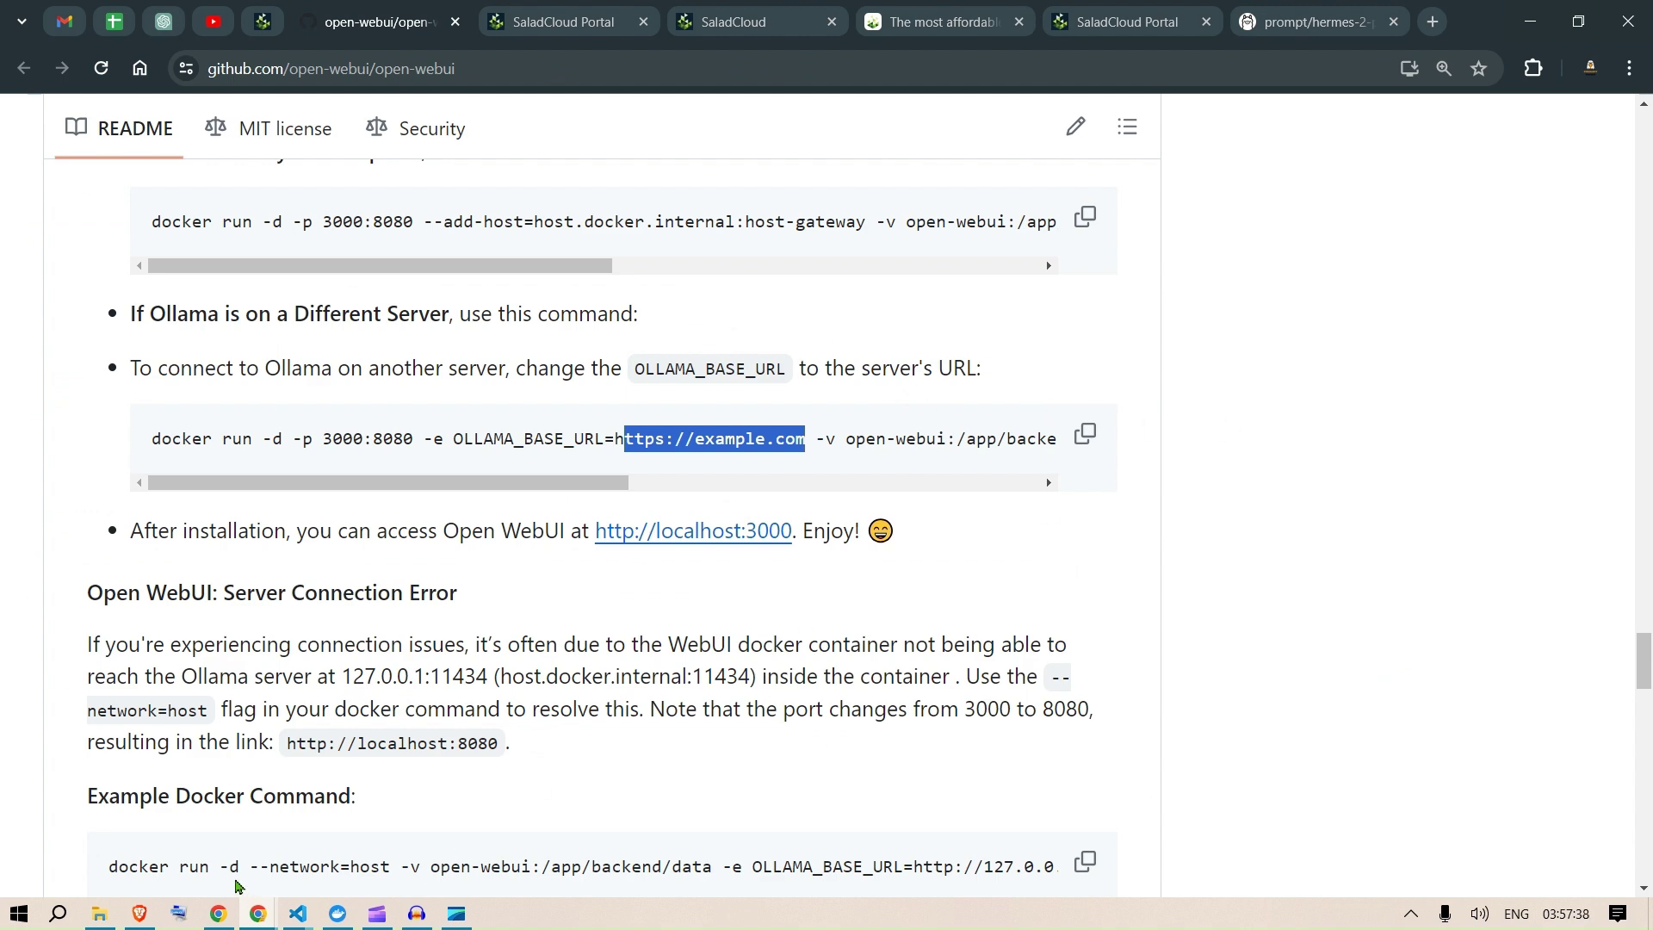
# Step: Launch Docker Desktop, then copy the README's different-server docker run command
pyautogui.press('super')
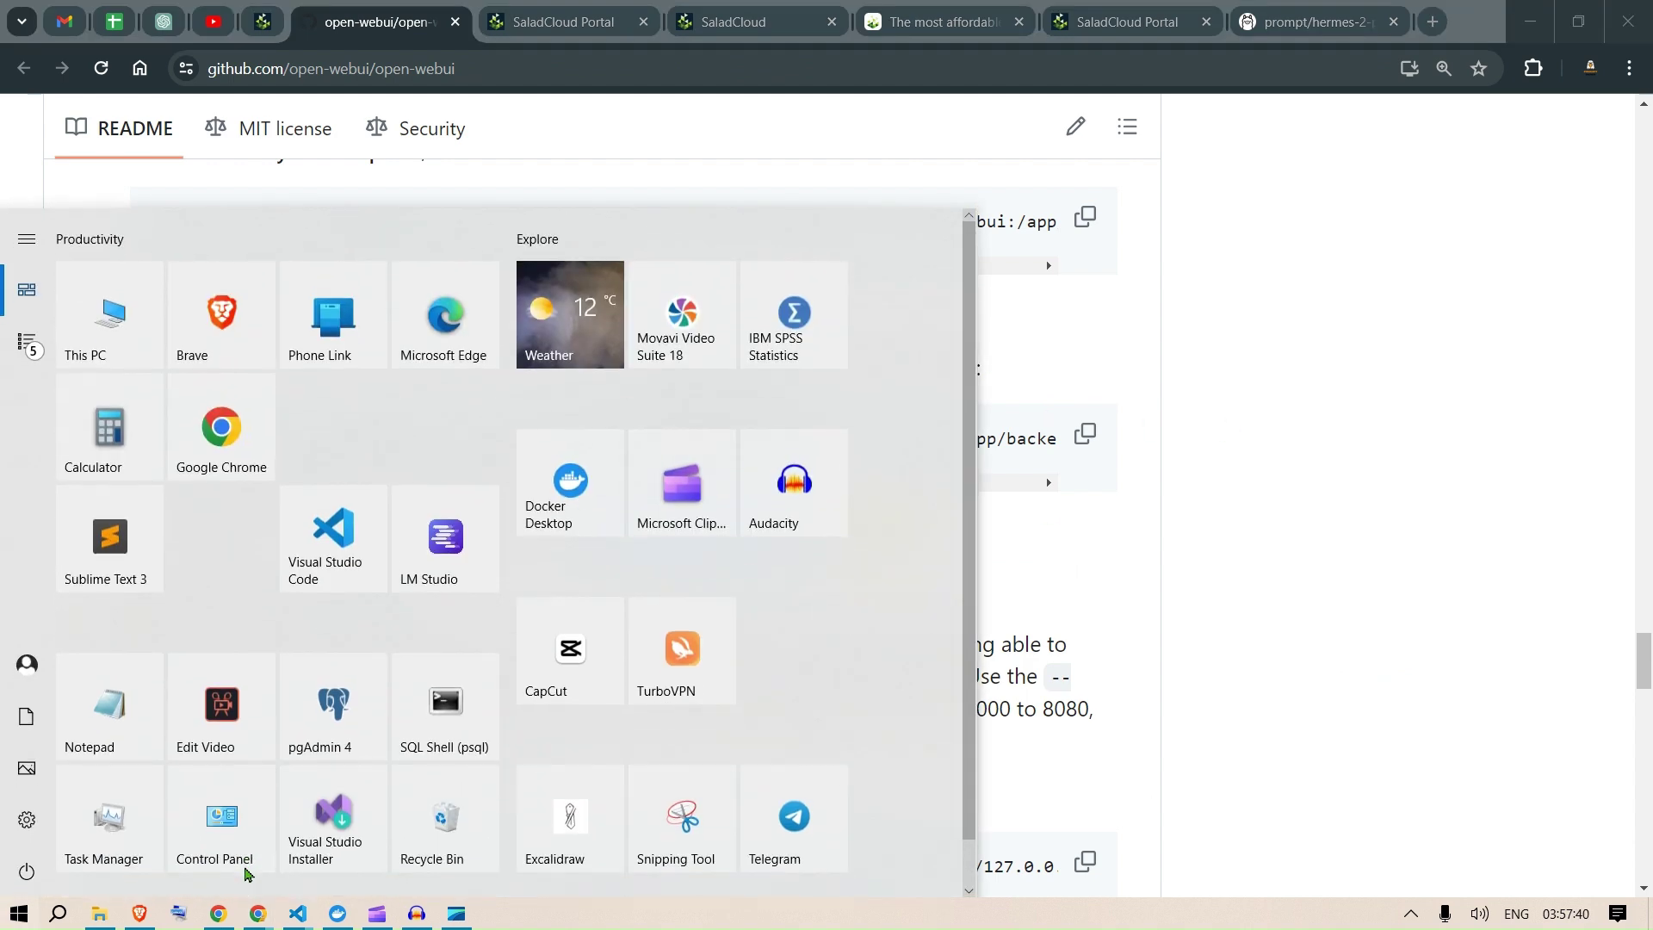
pyautogui.write('docker')
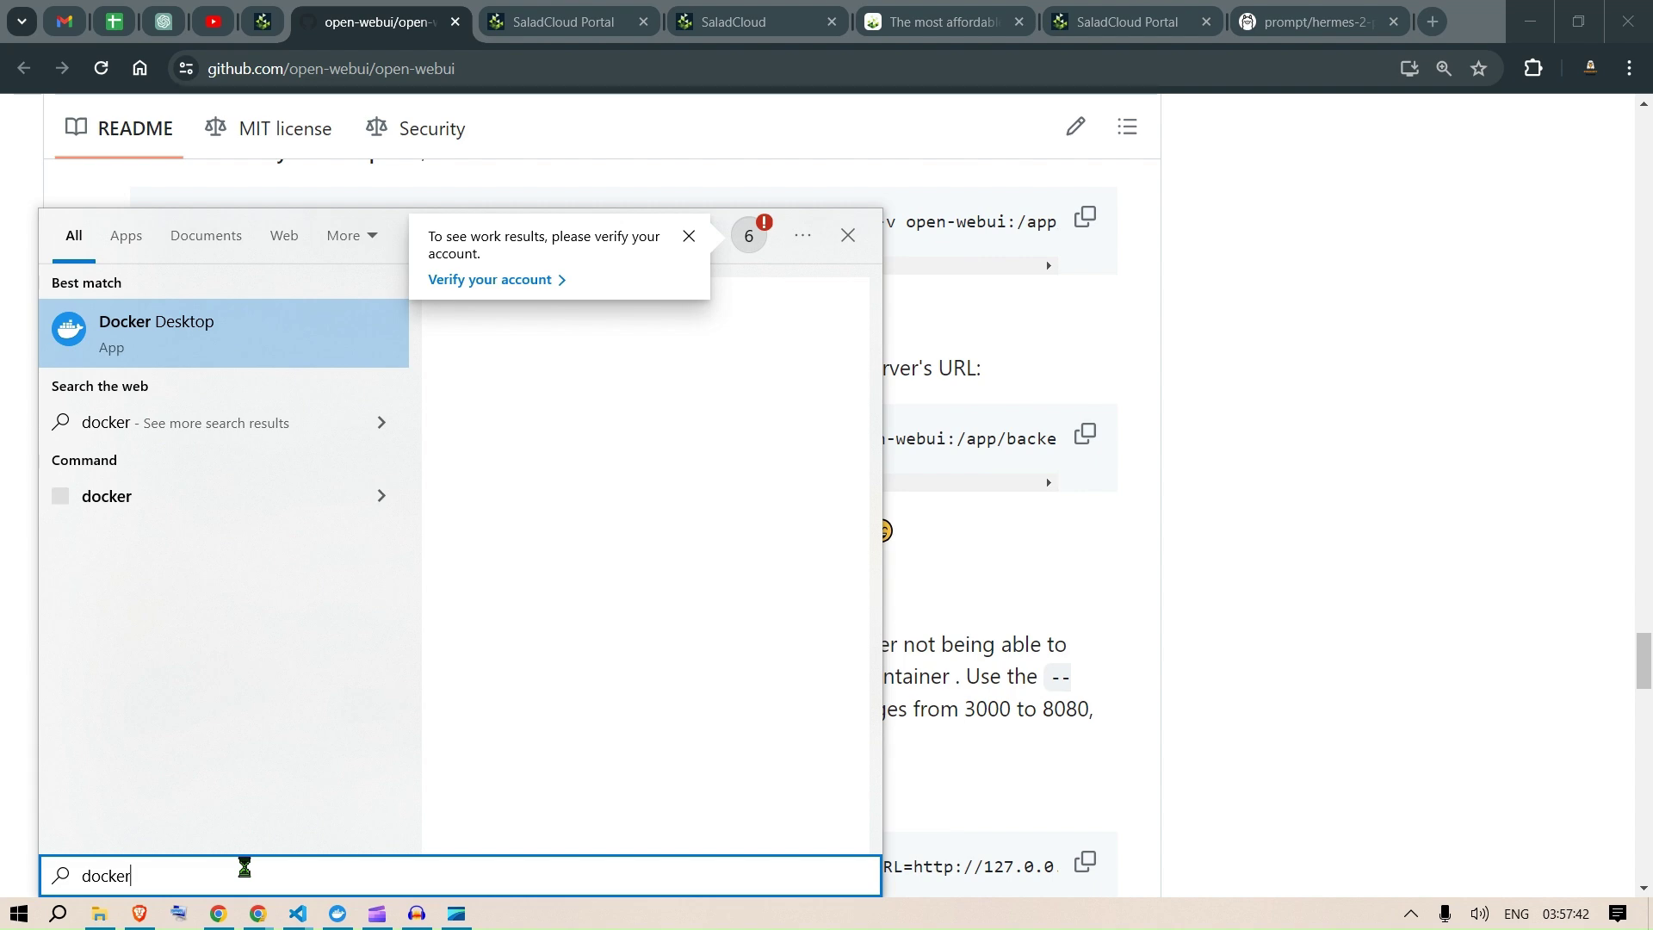
pyautogui.press('Return')
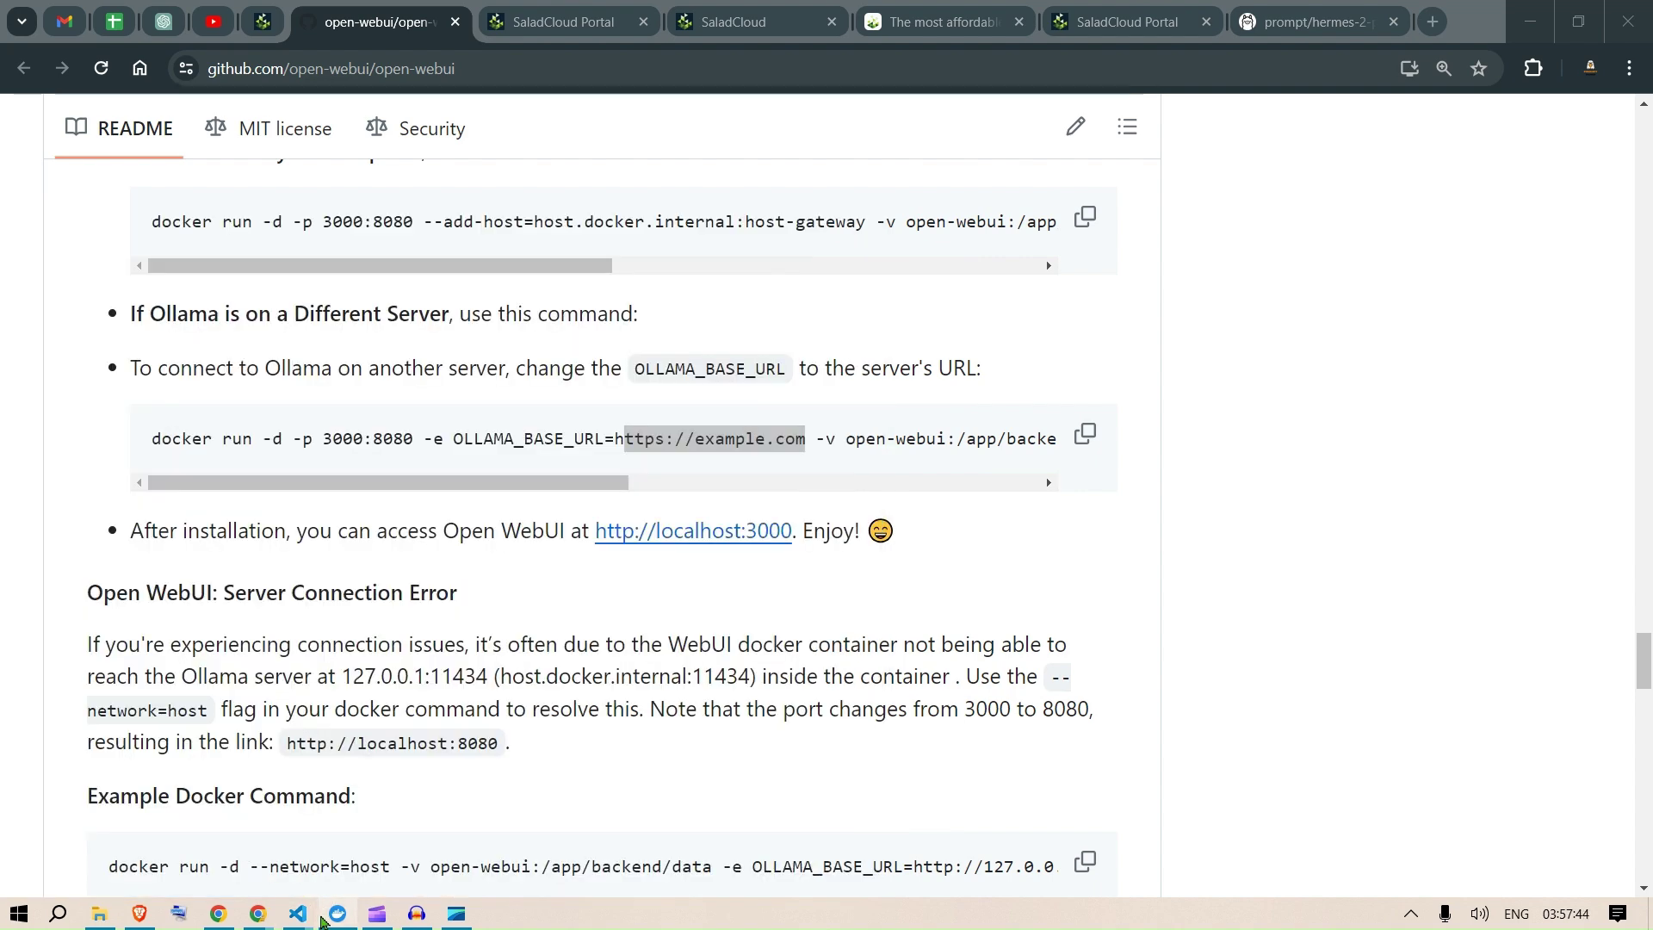
pyautogui.click(338, 916)
pyautogui.hotkey('alt', 'Tab')
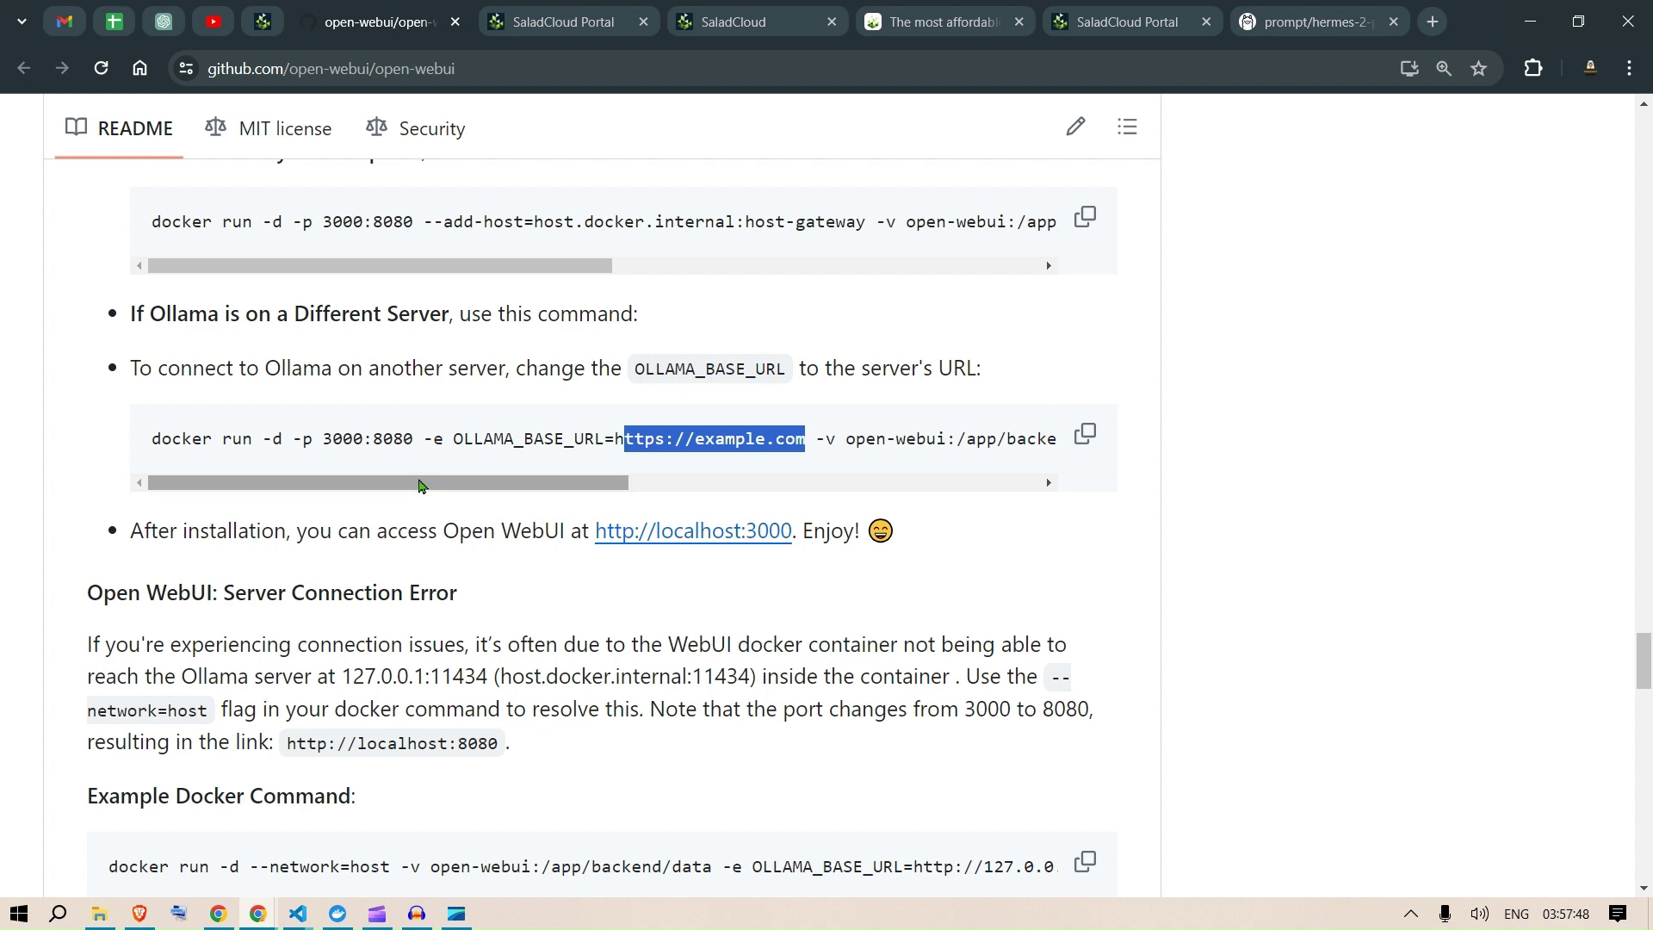
pyautogui.click(1085, 434)
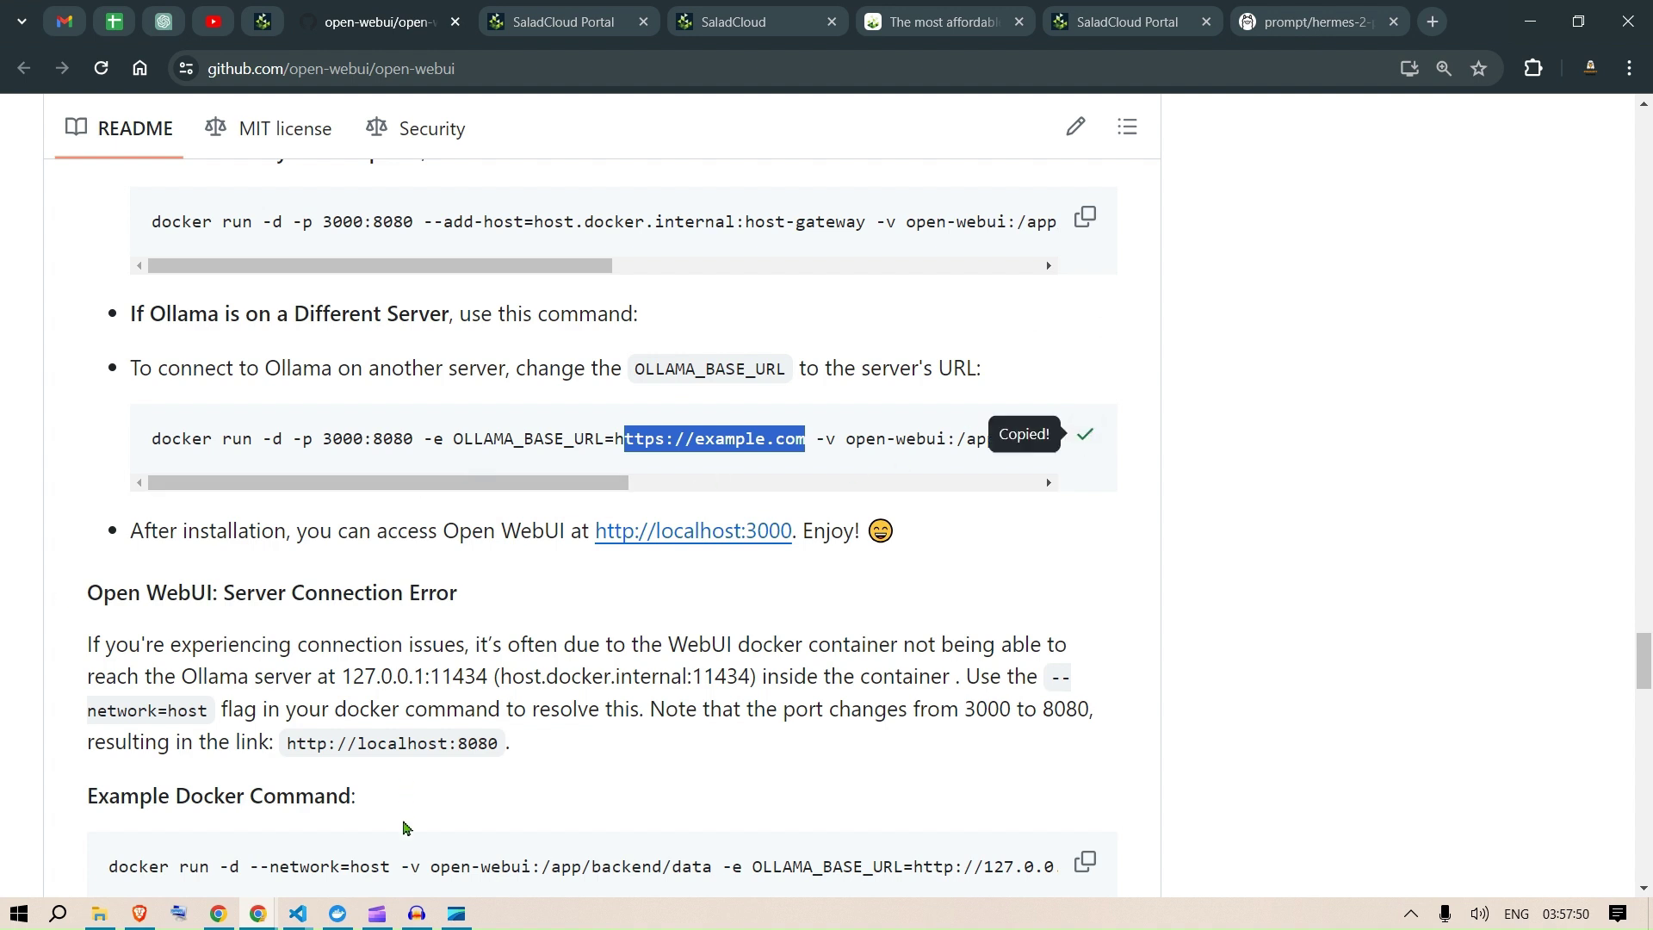
# Step: Go to the ollama-python VS Code window and clear its terminal with cls
pyautogui.moveTo(297, 916)
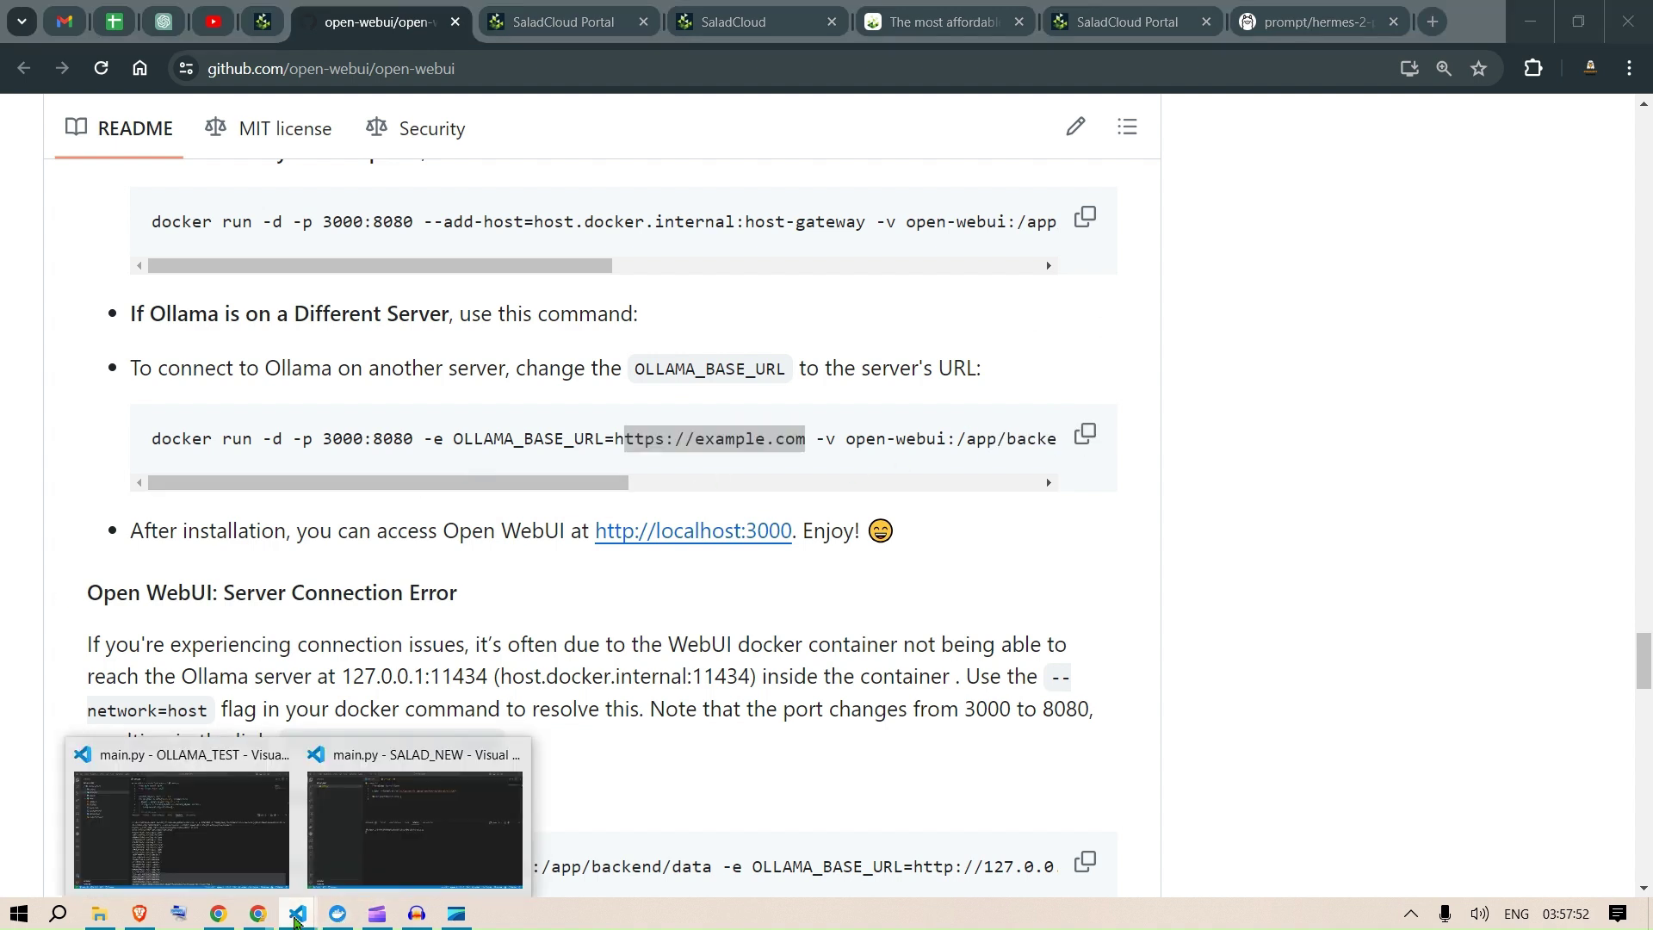
pyautogui.click(389, 824)
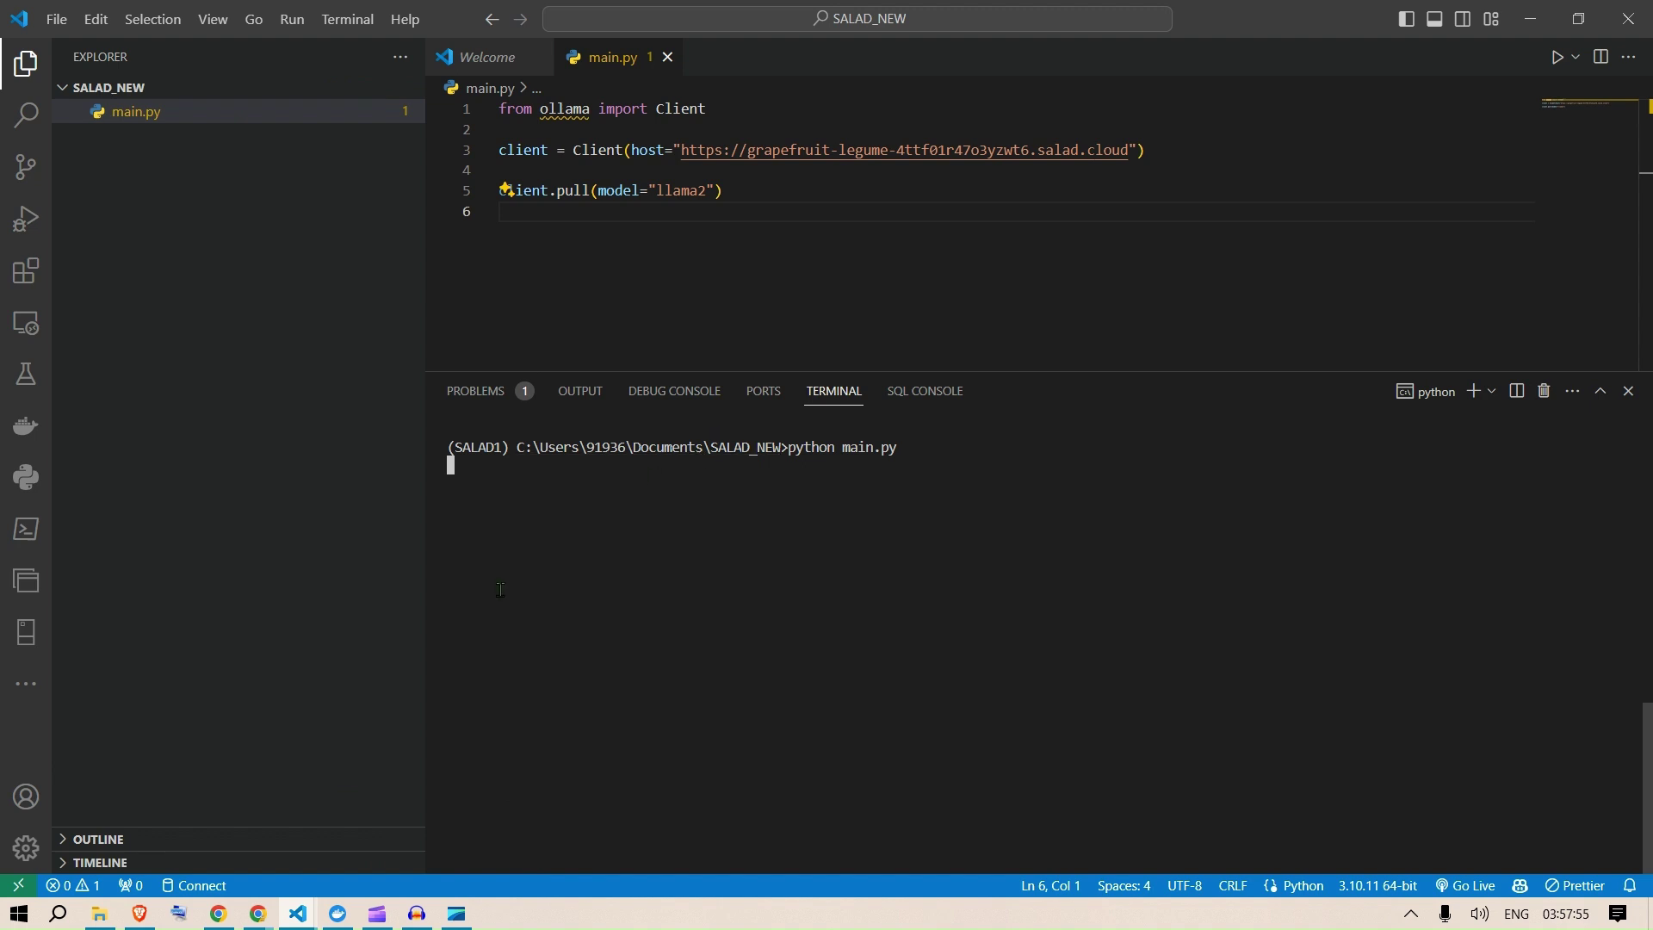
pyautogui.moveTo(301, 914)
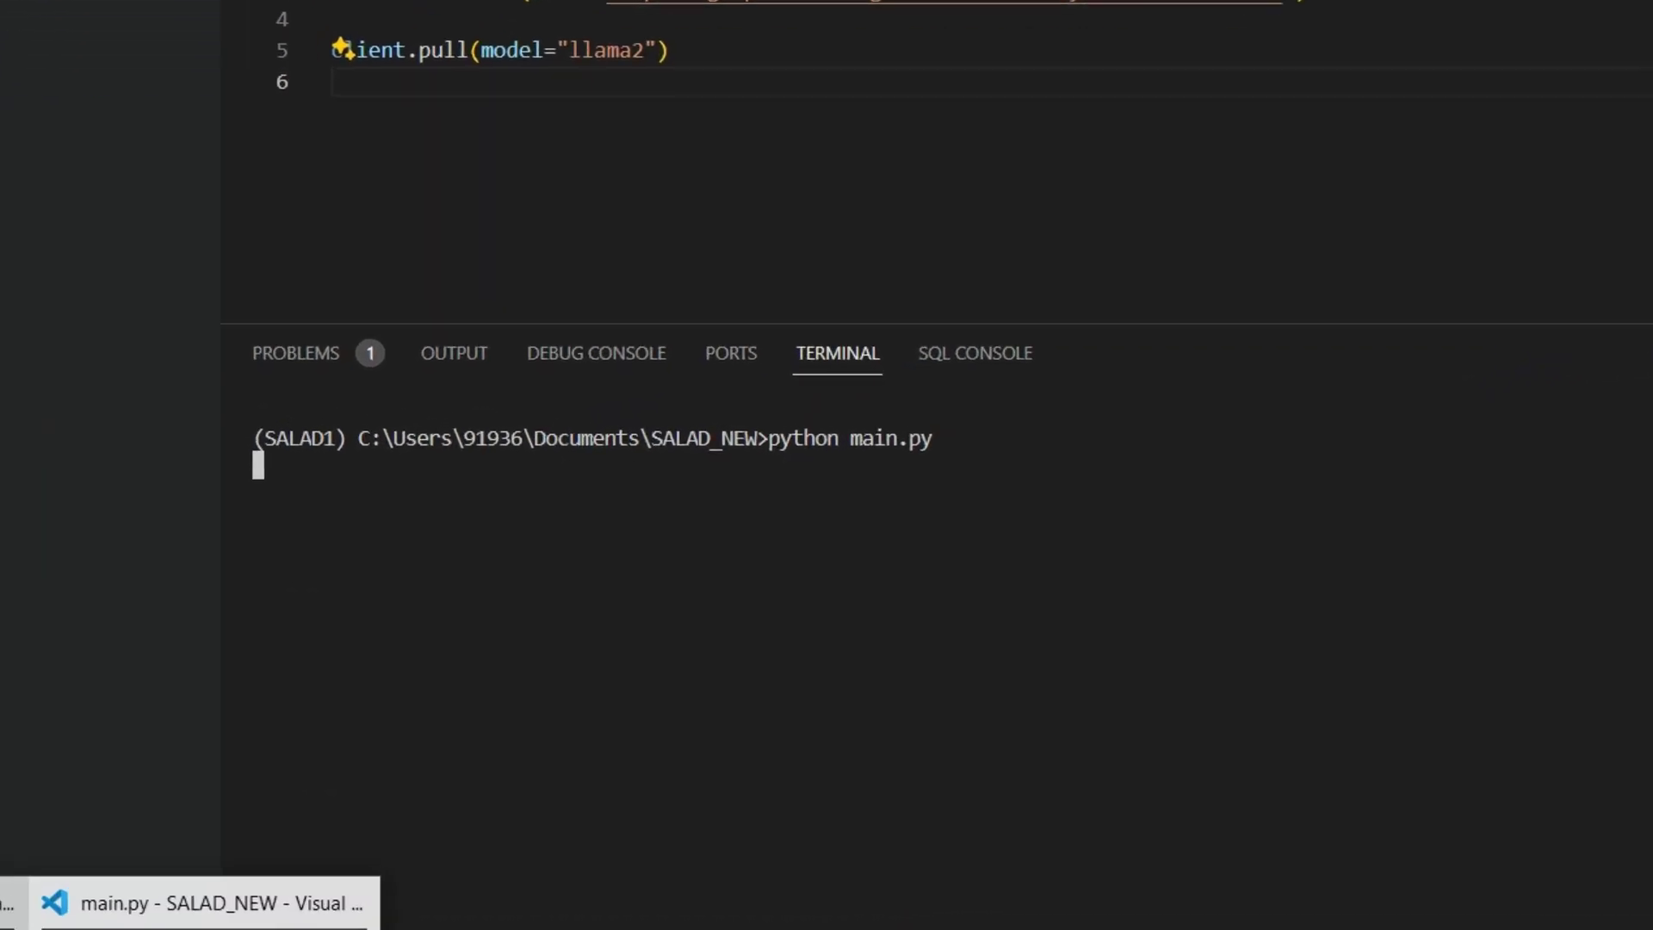
pyautogui.click(7, 923)
pyautogui.scroll(-4, 1059, 850)
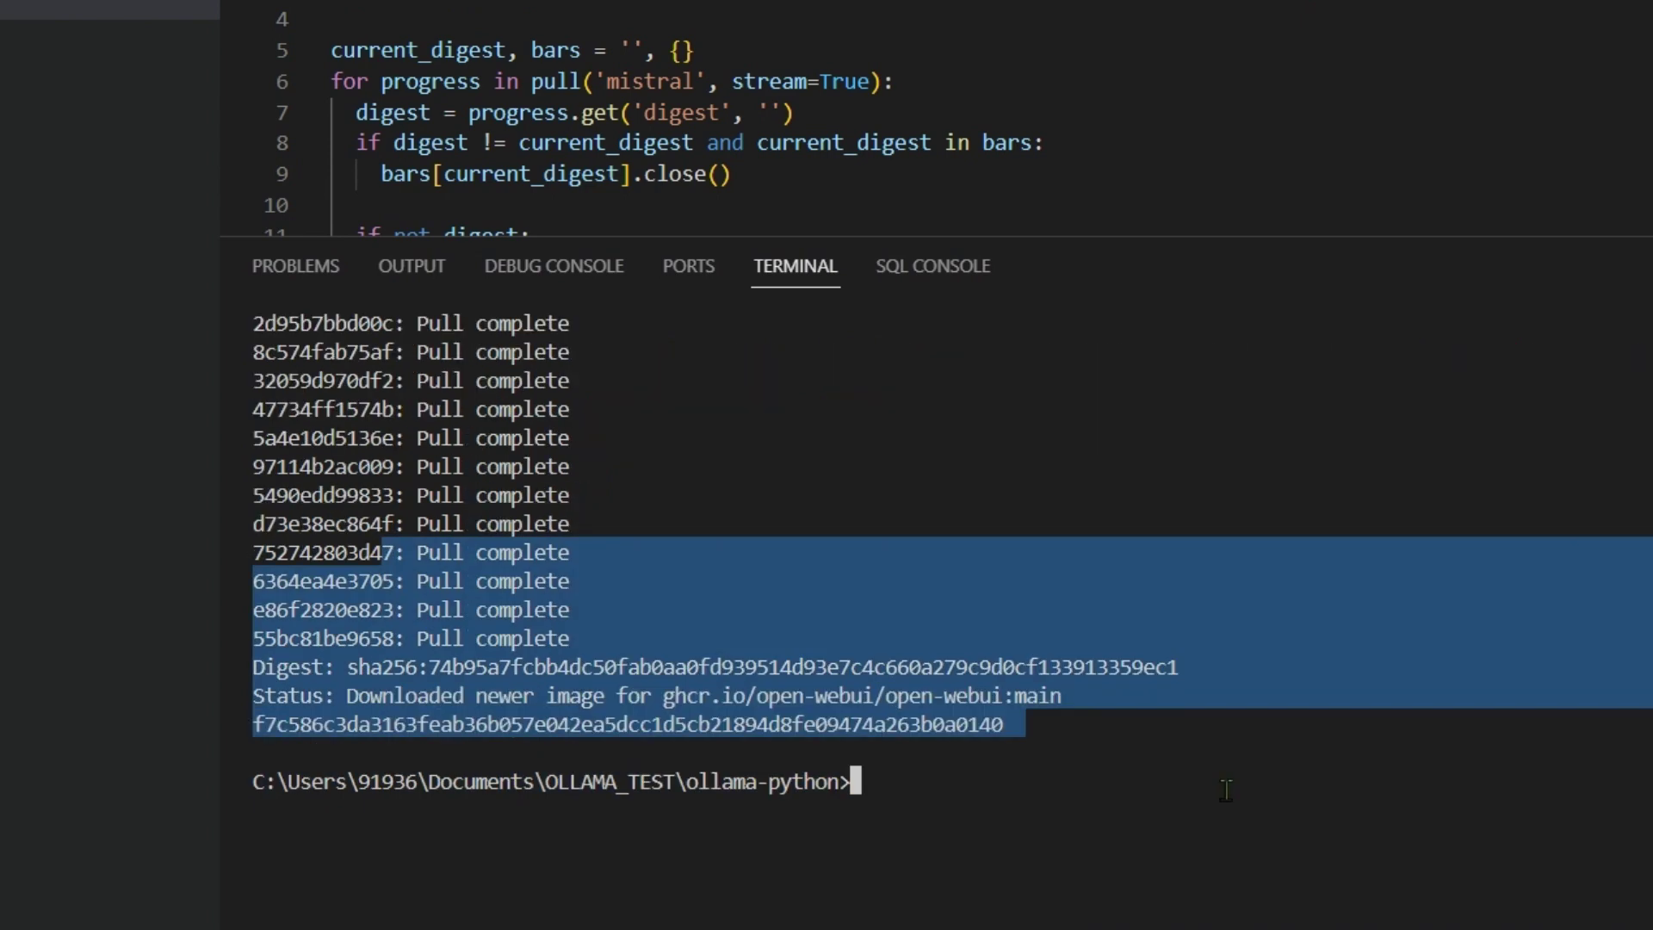
pyautogui.click(975, 827)
pyautogui.write('cls')
pyautogui.press('Return')
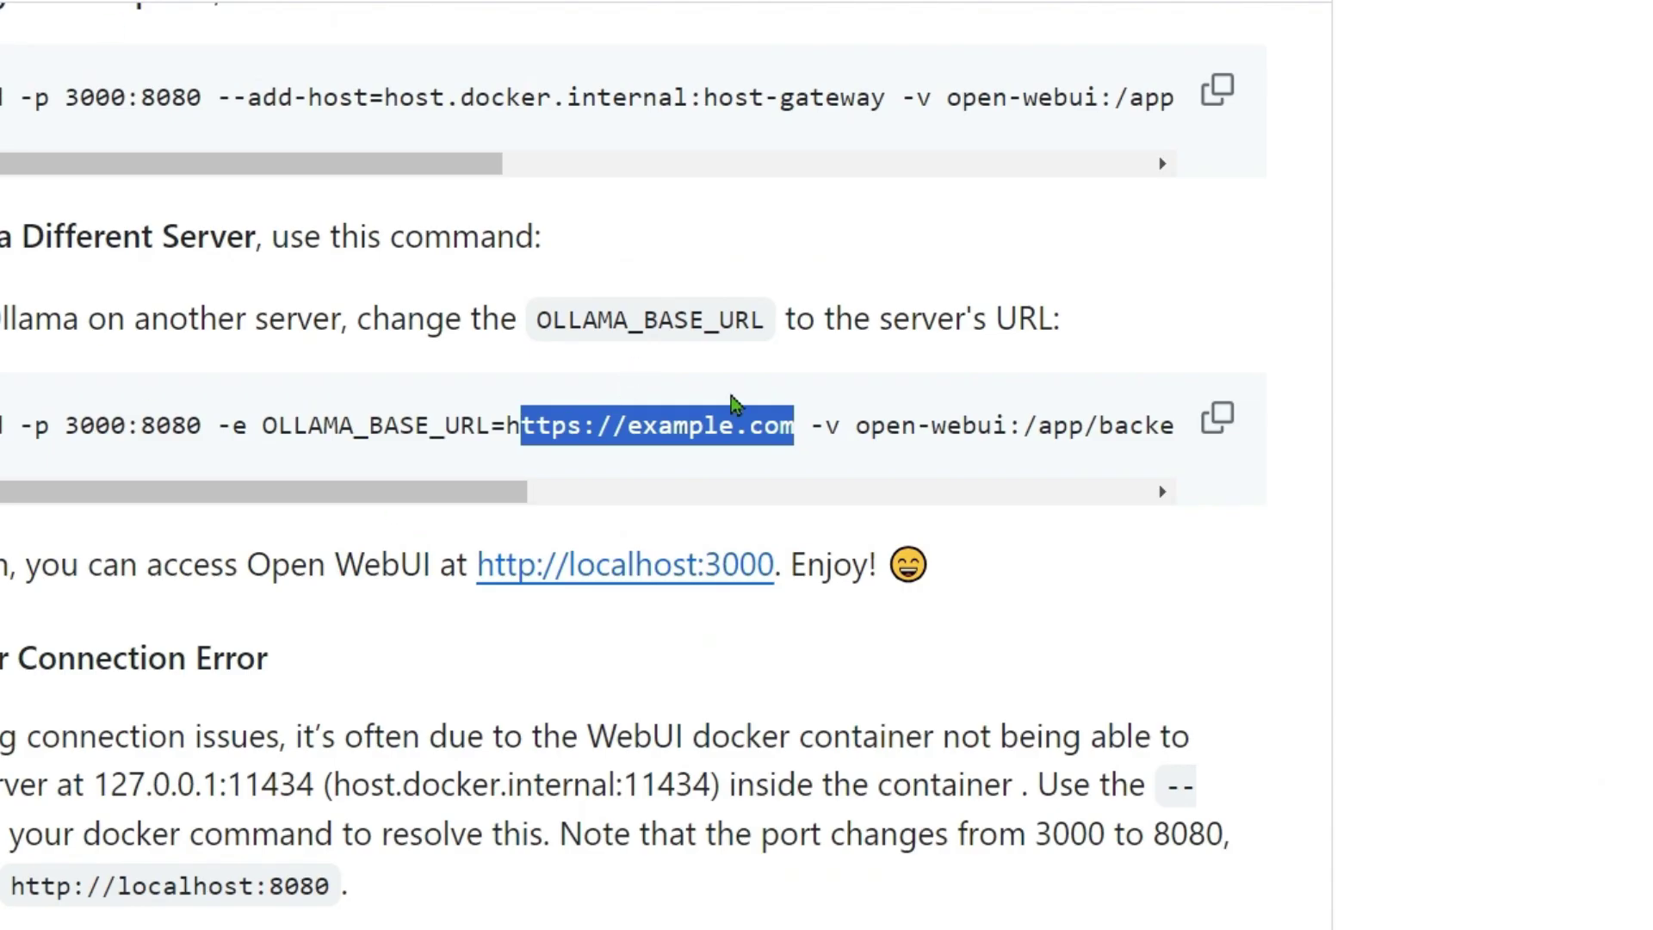
# Step: Paste the docker run command, replace example.com with the SaladCloud access URL, and run it
pyautogui.click(1221, 422)
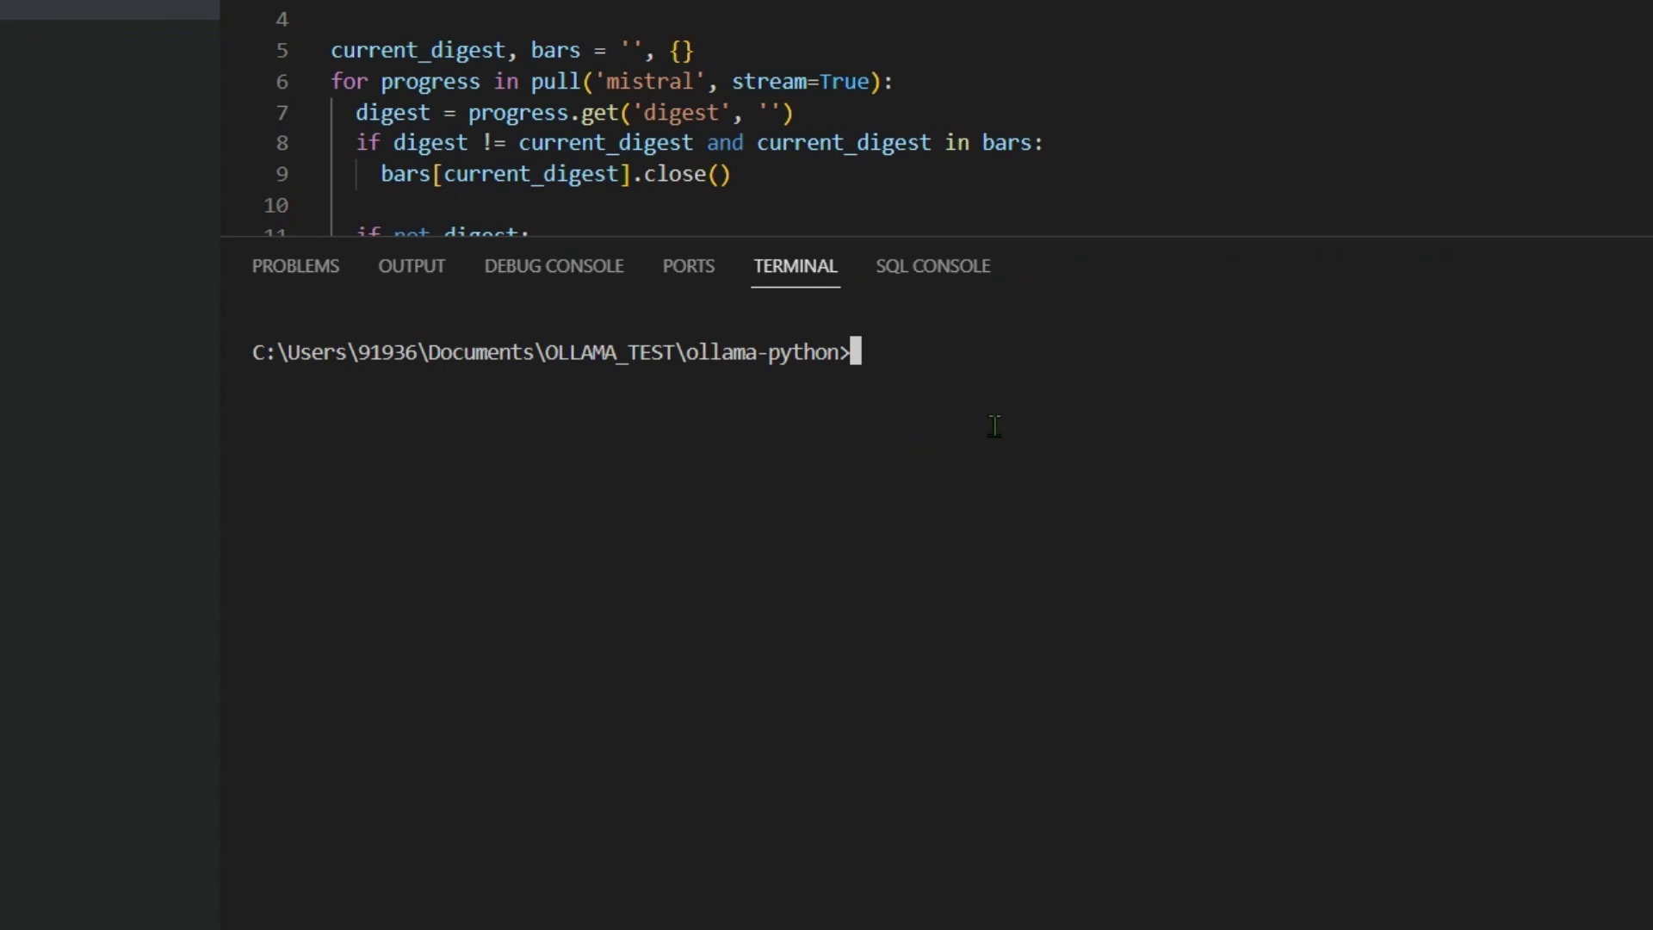
pyautogui.hotkey('ctrl', 'v')
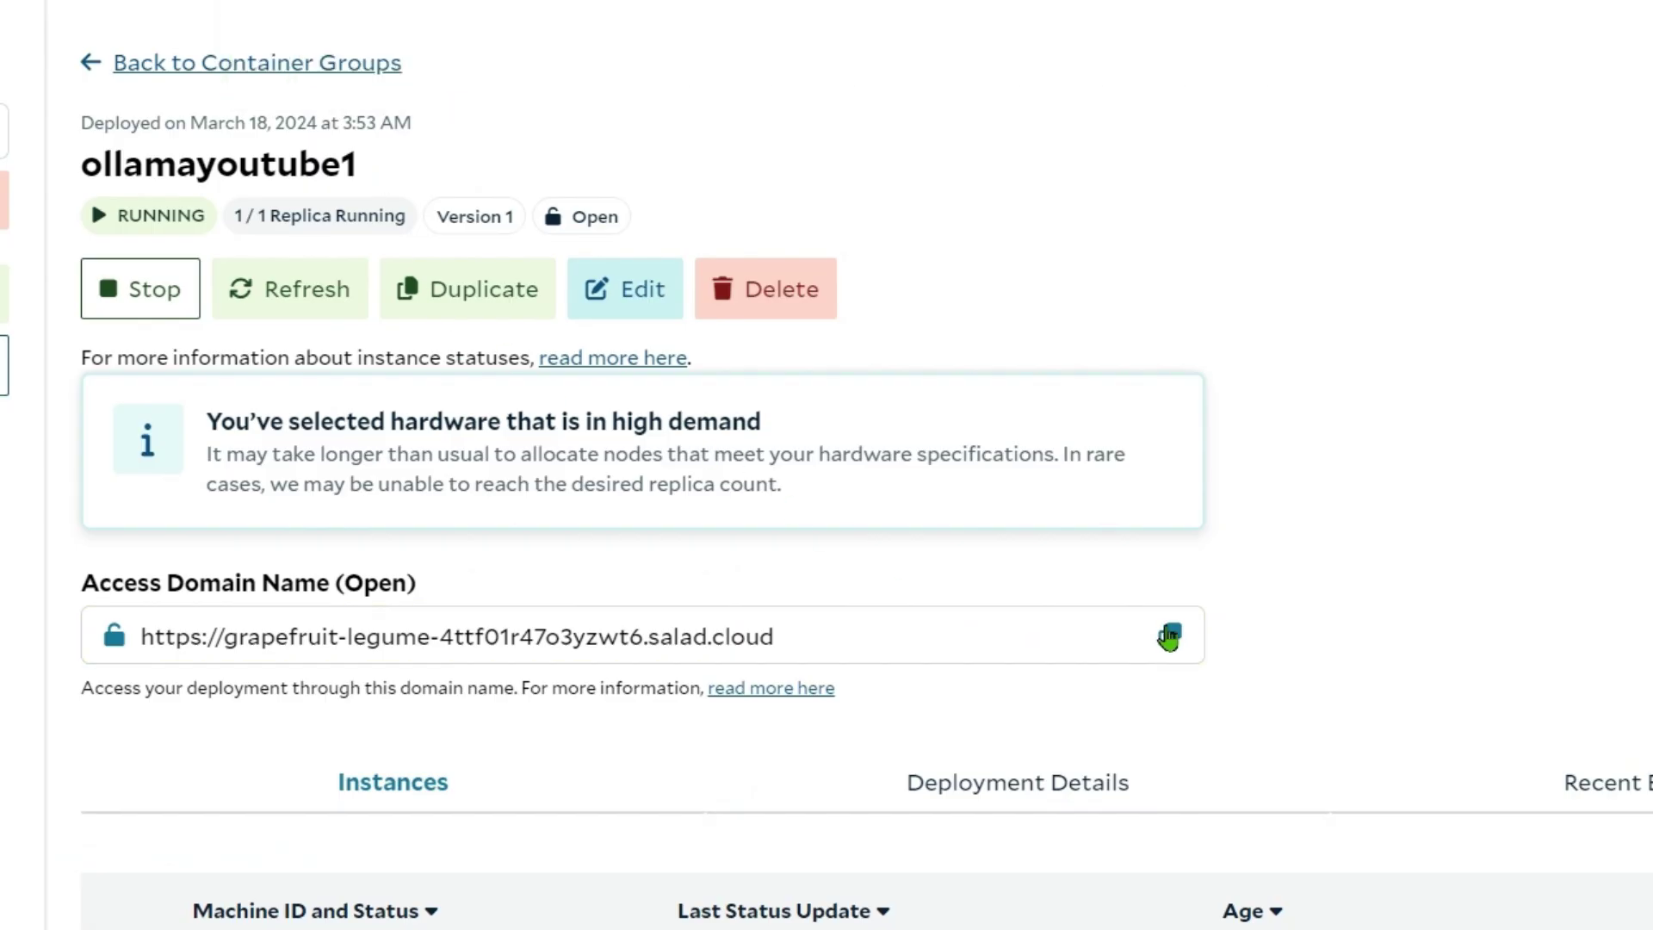
pyautogui.click(1169, 637)
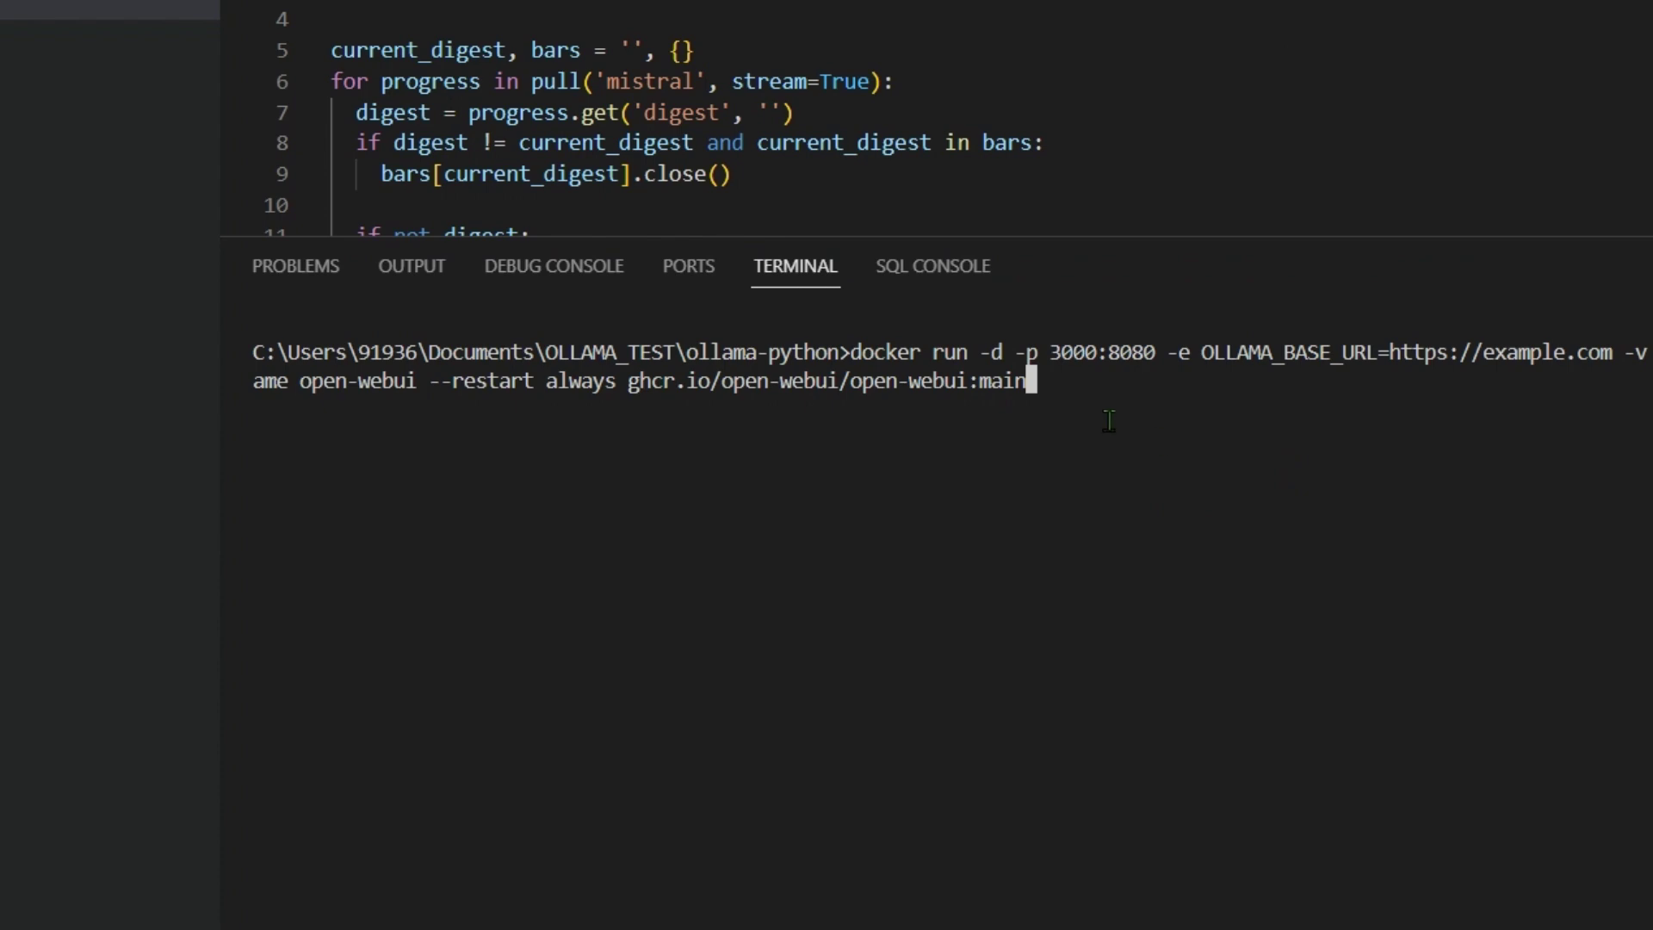
pyautogui.press('Left')
pyautogui.press('Left')
pyautogui.press('Left')
pyautogui.press('Left')
pyautogui.press('Left')
pyautogui.press('Left')
pyautogui.press('Left')
pyautogui.press('Left')
pyautogui.press('Left')
pyautogui.press('Left')
pyautogui.press('Left')
pyautogui.press('Left')
pyautogui.press('Left')
pyautogui.press('Left')
pyautogui.press('Left')
pyautogui.press('Left')
pyautogui.press('Left')
pyautogui.press('Left')
pyautogui.press('Left')
pyautogui.press('Left')
pyautogui.press('Left')
pyautogui.press('Left')
pyautogui.press('Left')
pyautogui.press('Left')
pyautogui.press('Left')
pyautogui.press('Left')
pyautogui.press('Left')
pyautogui.press('Left')
pyautogui.press('Left')
pyautogui.press('Left')
pyautogui.press('Left')
pyautogui.press('Left')
pyautogui.press('Left')
pyautogui.press('Left')
pyautogui.press('Left')
pyautogui.press('Left')
pyautogui.press('Left')
pyautogui.press('Left')
pyautogui.press('Left')
pyautogui.press('Left')
pyautogui.press('Left')
pyautogui.press('Left')
pyautogui.press('Left')
pyautogui.press('Left')
pyautogui.press('Left')
pyautogui.press('Left')
pyautogui.press('Left')
pyautogui.press('Left')
pyautogui.press('Left')
pyautogui.press('Left')
pyautogui.press('Left')
pyautogui.press('Left')
pyautogui.press('Left')
pyautogui.press('Left')
pyautogui.press('Left')
pyautogui.press('Right')
pyautogui.press('Right')
pyautogui.press('BackSpace')
pyautogui.press('BackSpace')
pyautogui.press('BackSpace')
pyautogui.press('BackSpace')
pyautogui.press('BackSpace')
pyautogui.press('BackSpace')
pyautogui.press('BackSpace')
pyautogui.press('BackSpace')
pyautogui.press('BackSpace')
pyautogui.press('BackSpace')
pyautogui.press('BackSpace')
pyautogui.press('BackSpace')
pyautogui.press('BackSpace')
pyautogui.press('BackSpace')
pyautogui.press('BackSpace')
pyautogui.press('BackSpace')
pyautogui.press('BackSpace')
pyautogui.press('BackSpace')
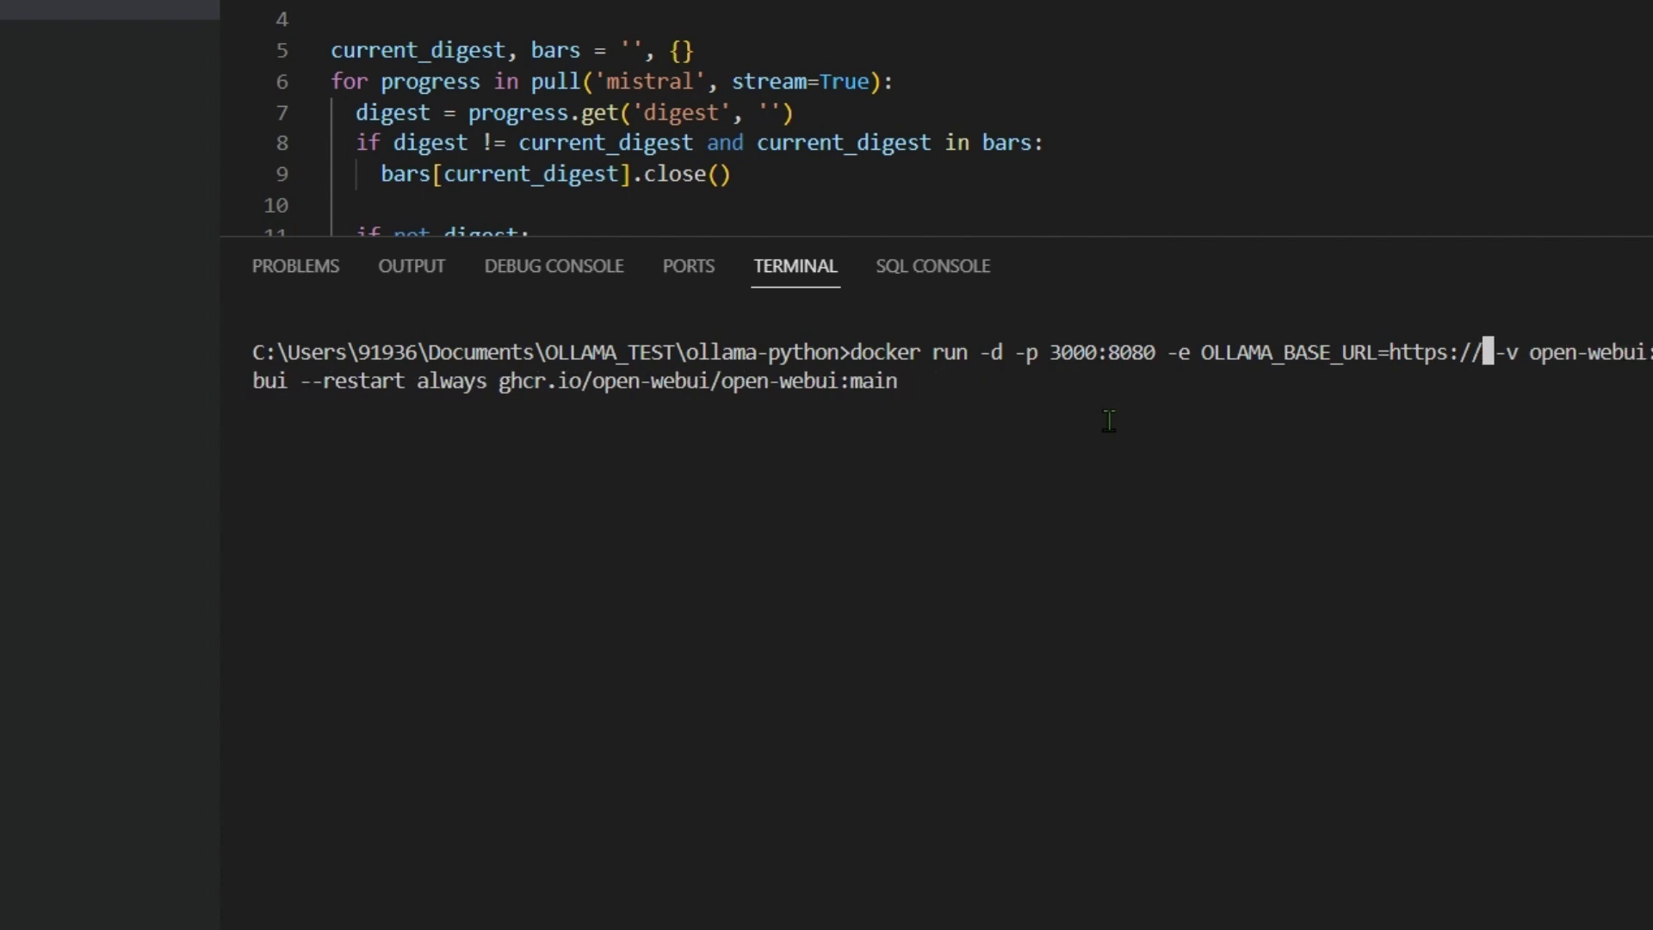
pyautogui.press('BackSpace')
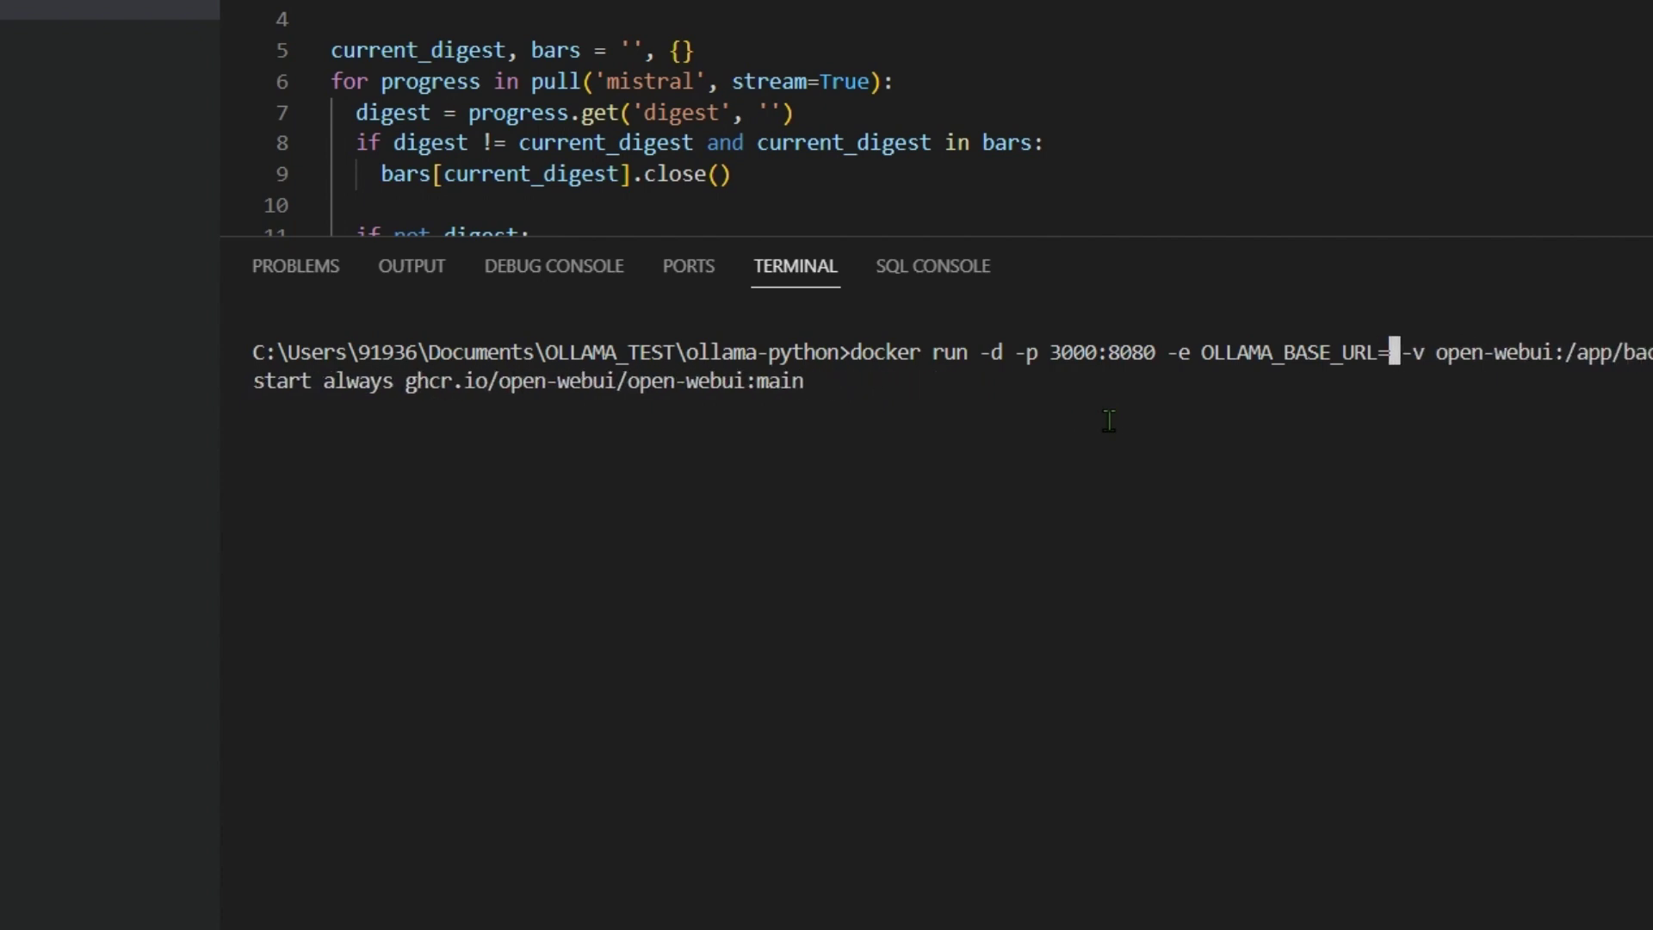
pyautogui.hotkey('ctrl', 'v')
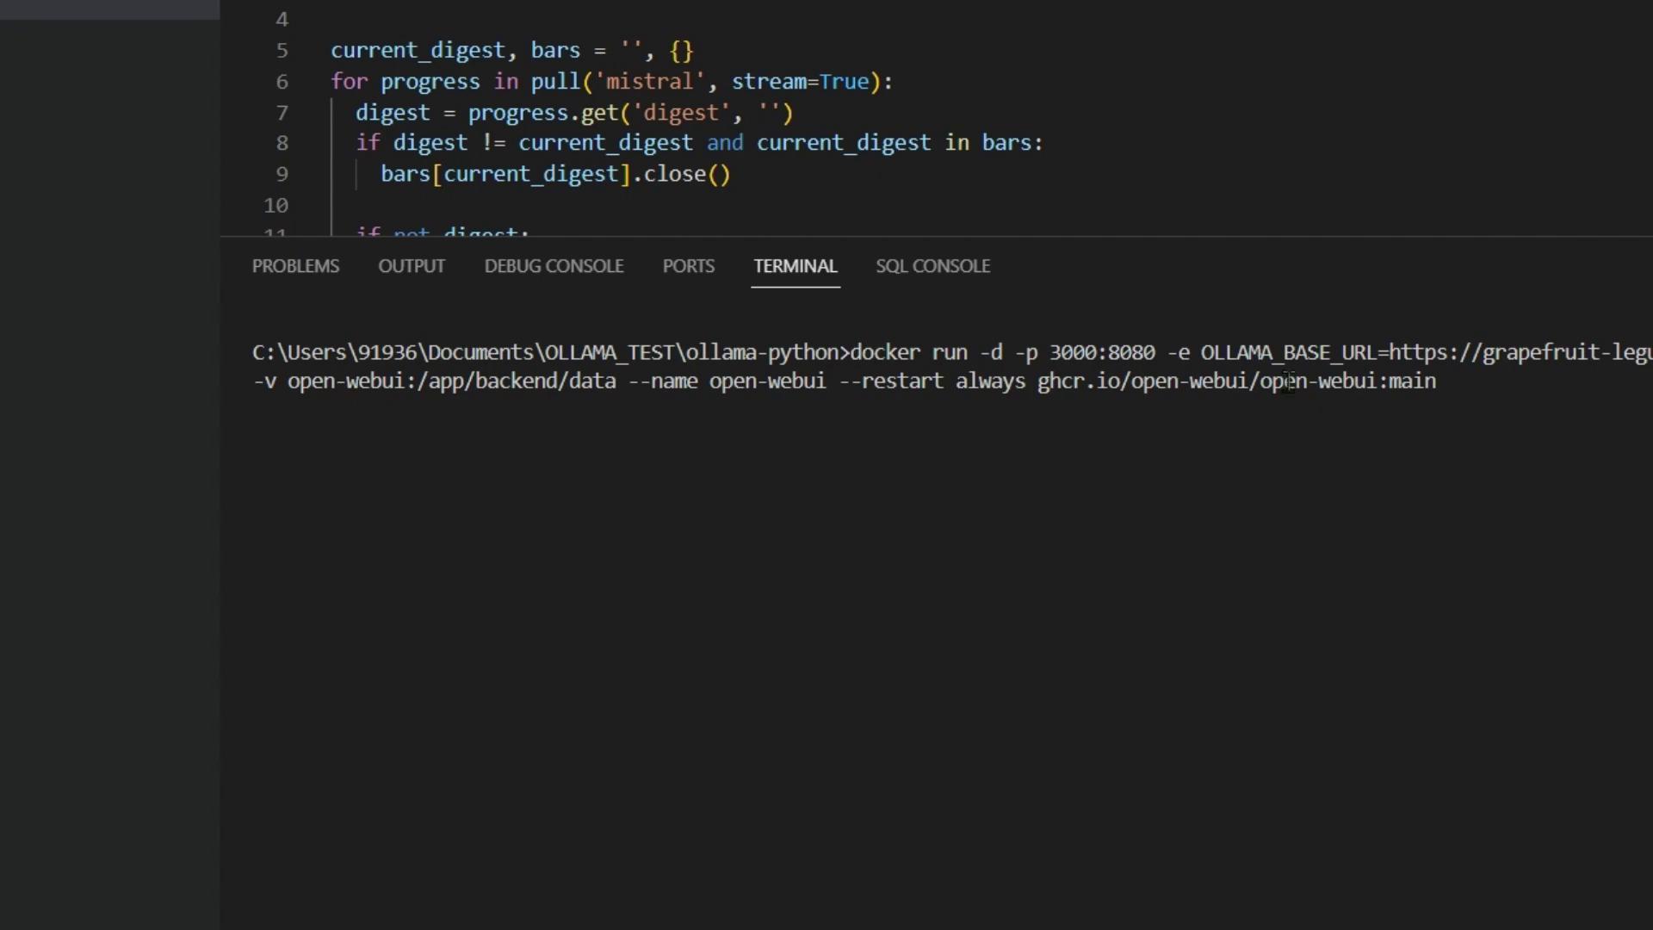
pyautogui.press('Return')
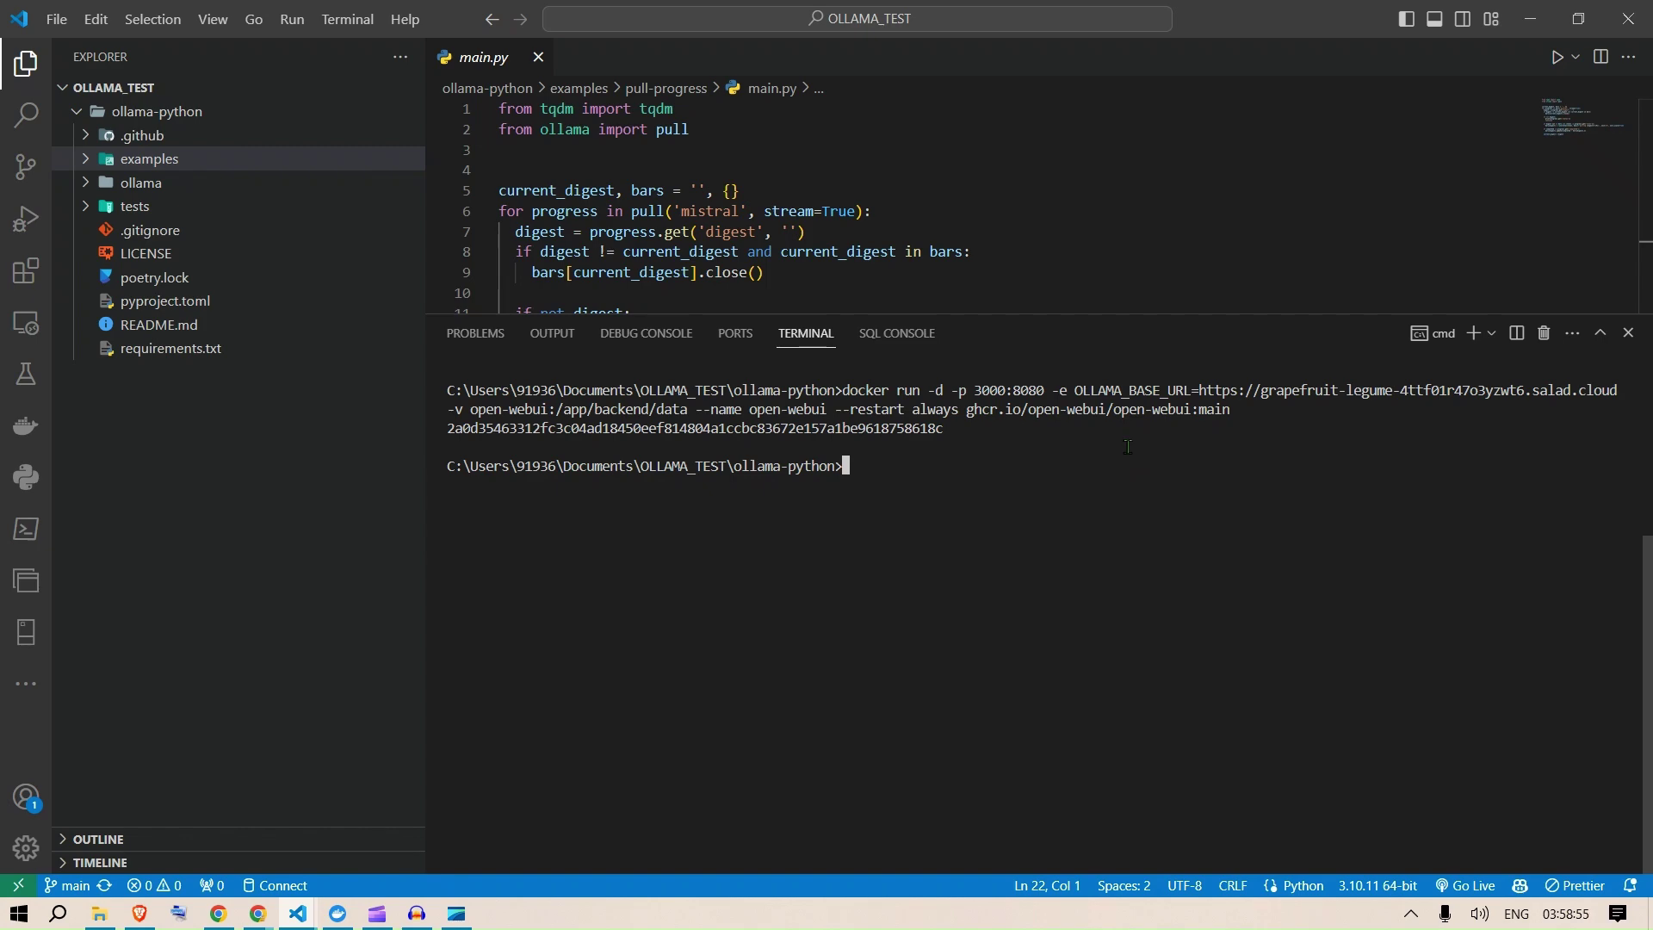
# Step: Confirm the open-webui container runs on 3000:8080 in Docker Desktop, then bring up the Chrome README
pyautogui.click(297, 913)
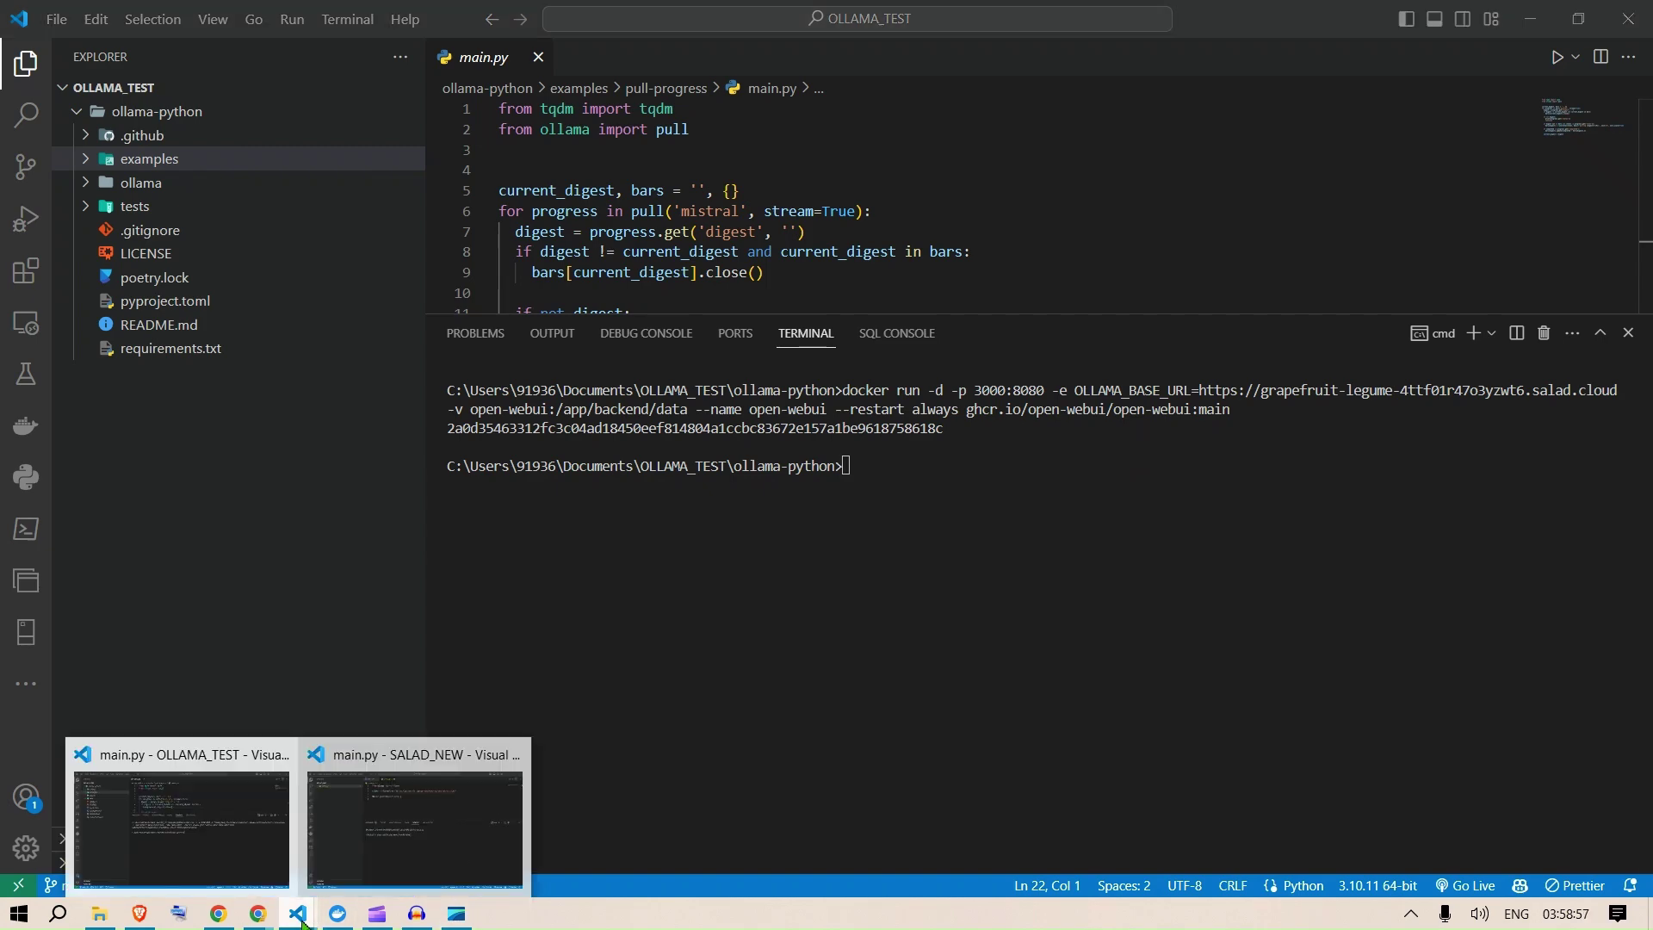
pyautogui.click(340, 914)
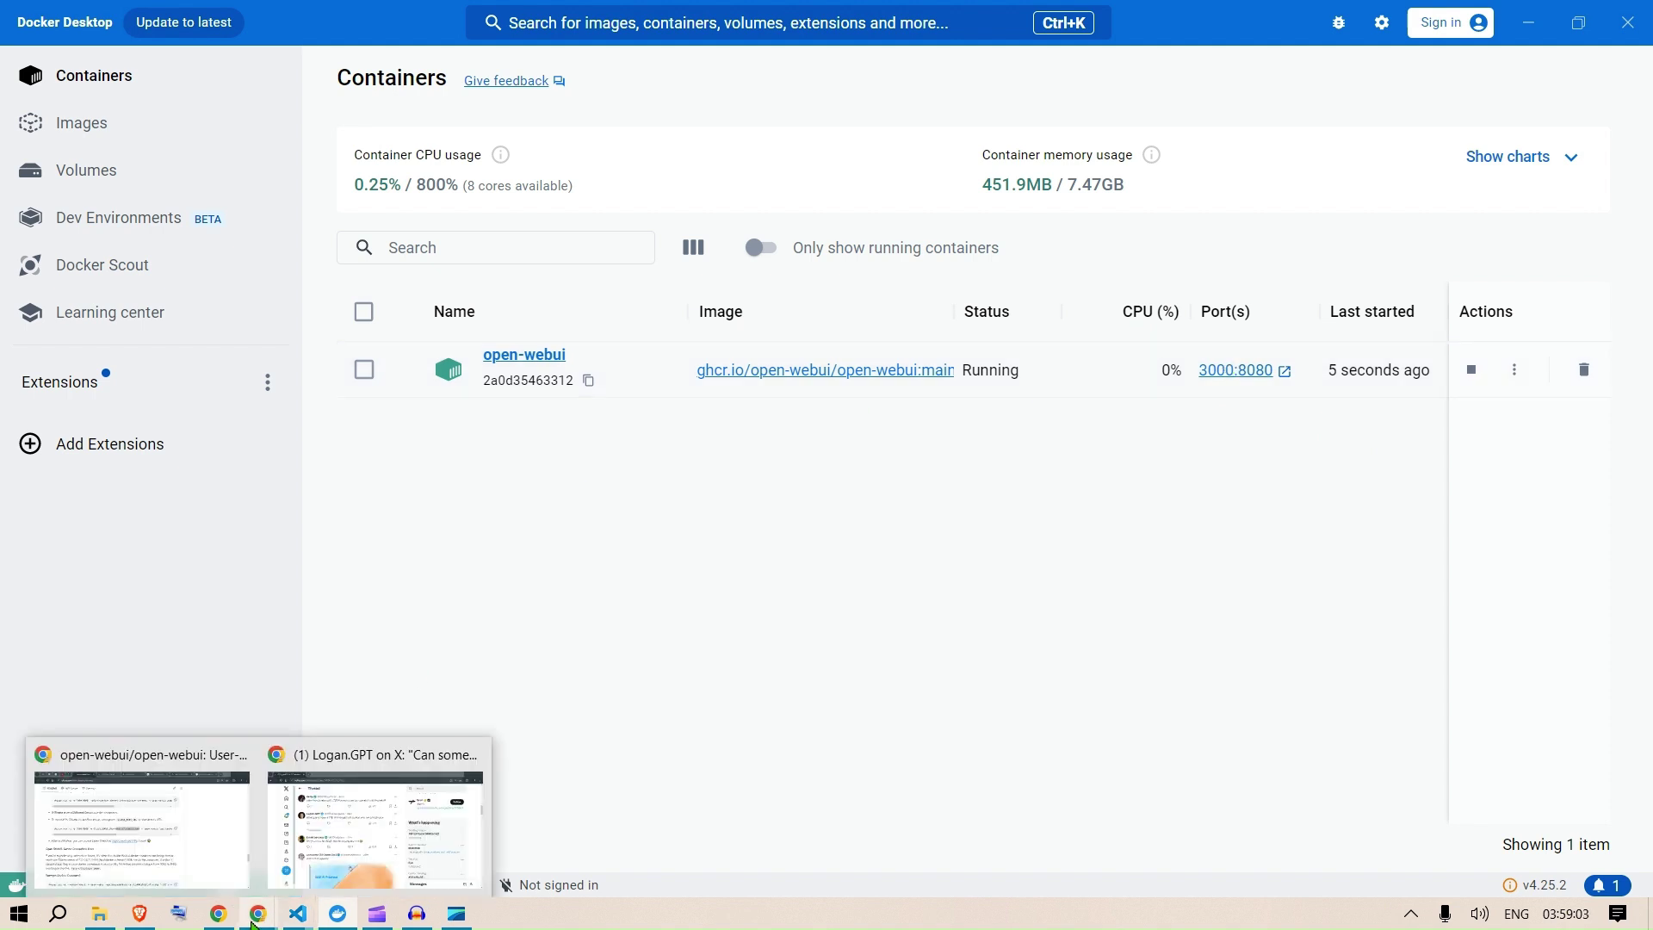
pyautogui.moveTo(286, 919)
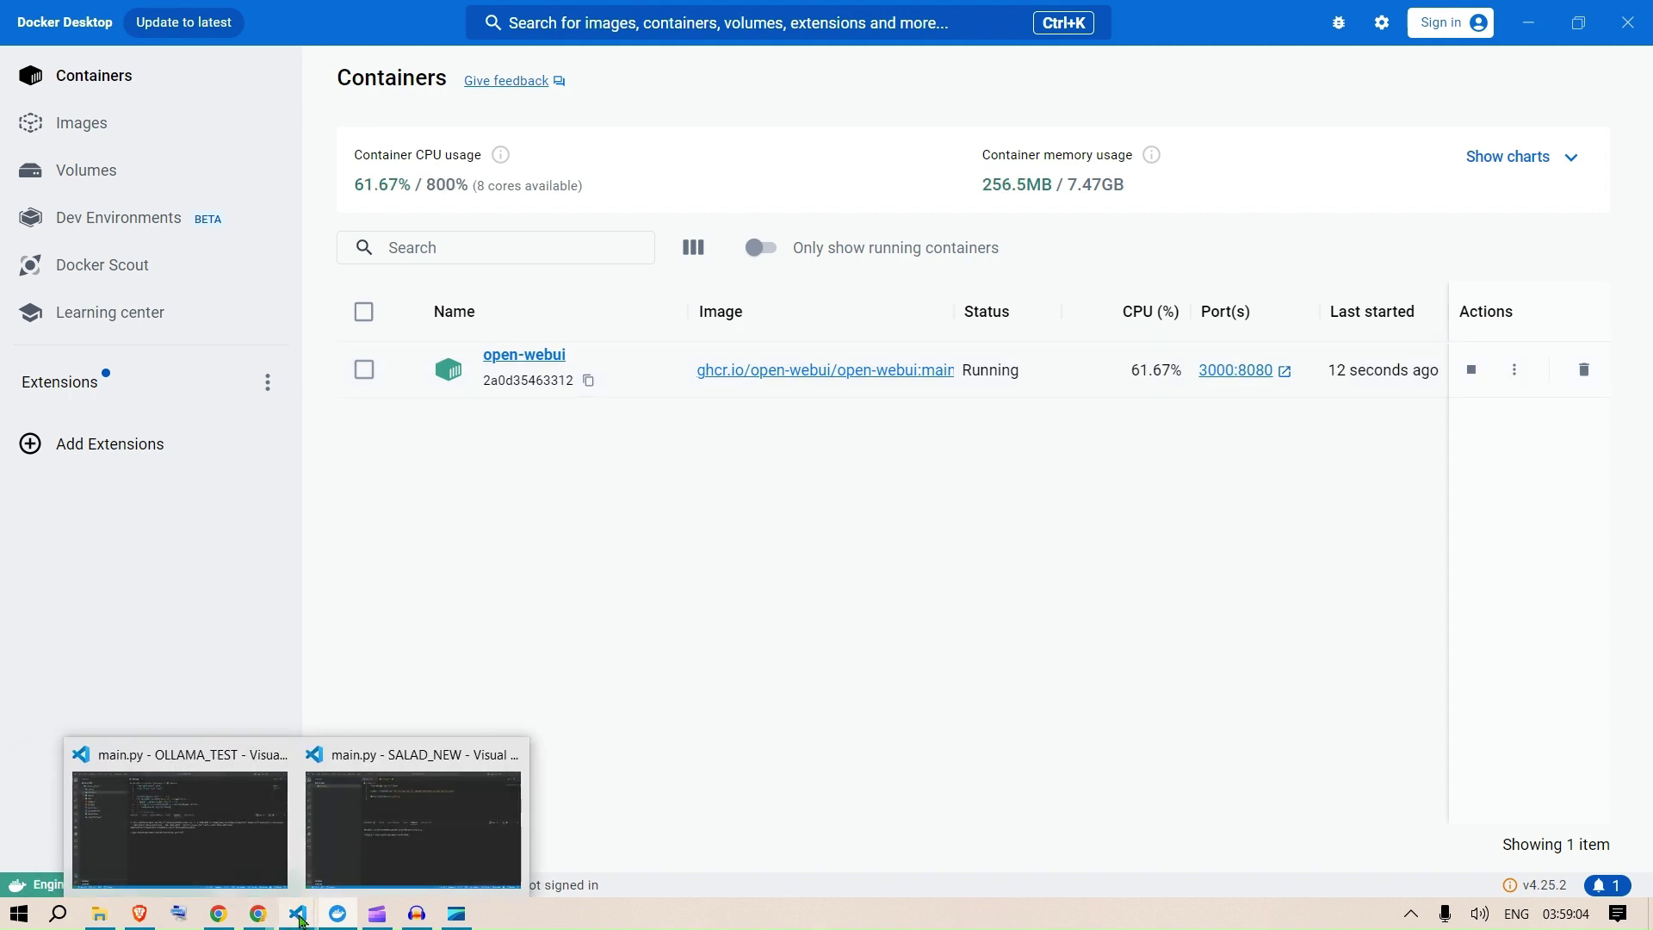
pyautogui.click(404, 826)
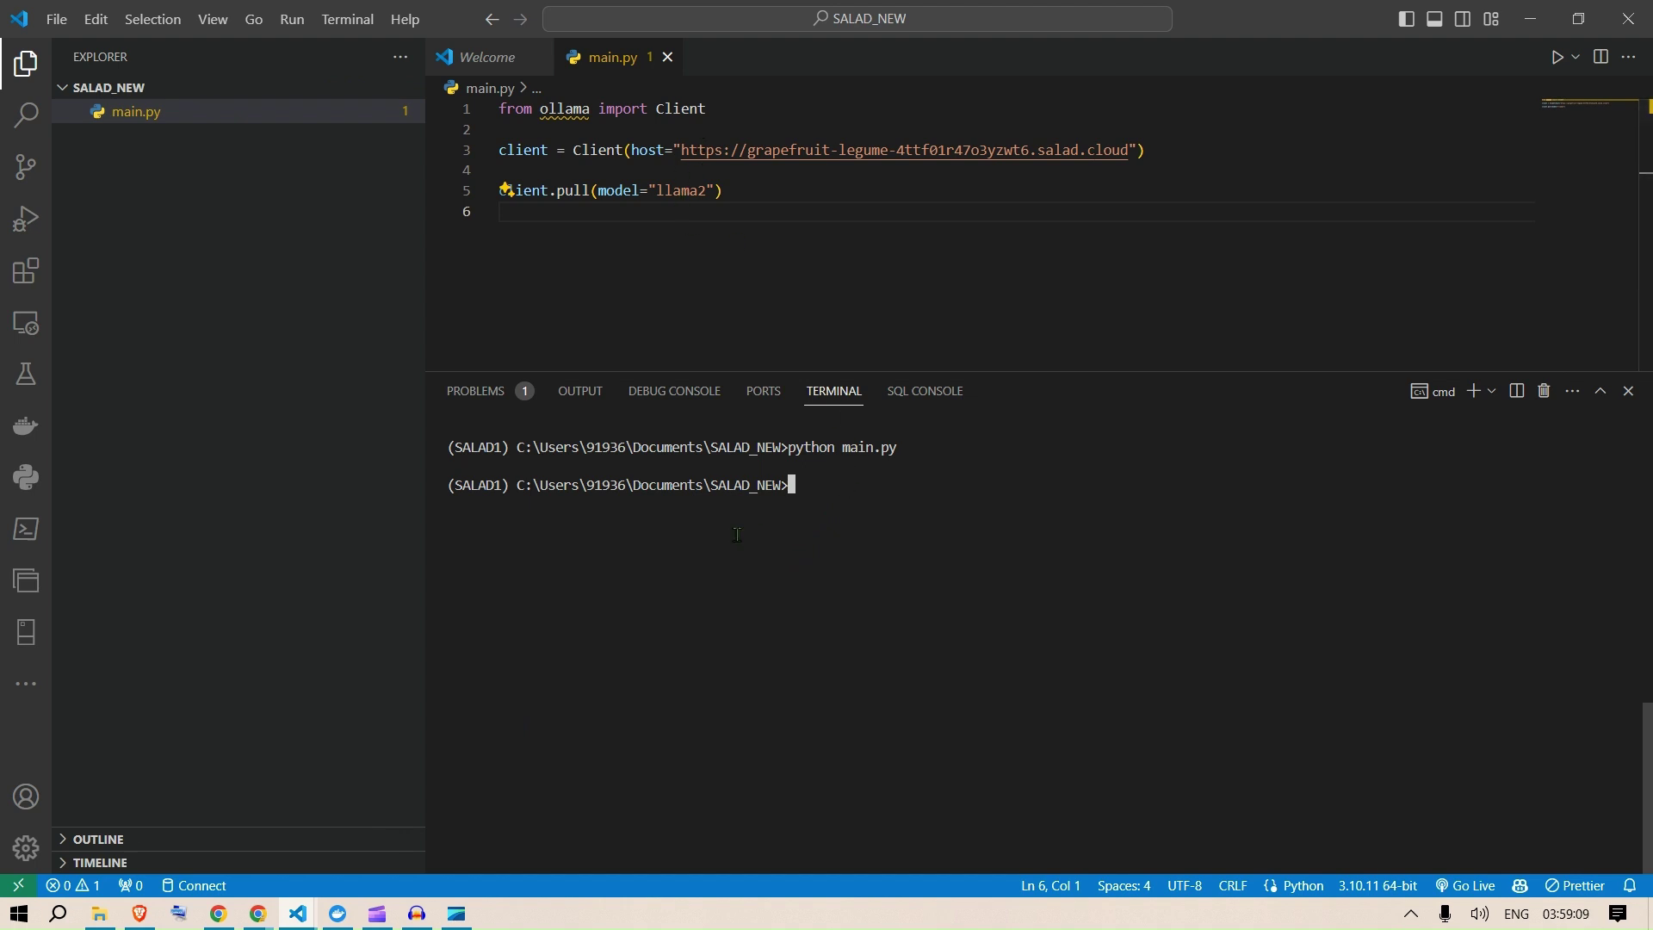
pyautogui.click(256, 916)
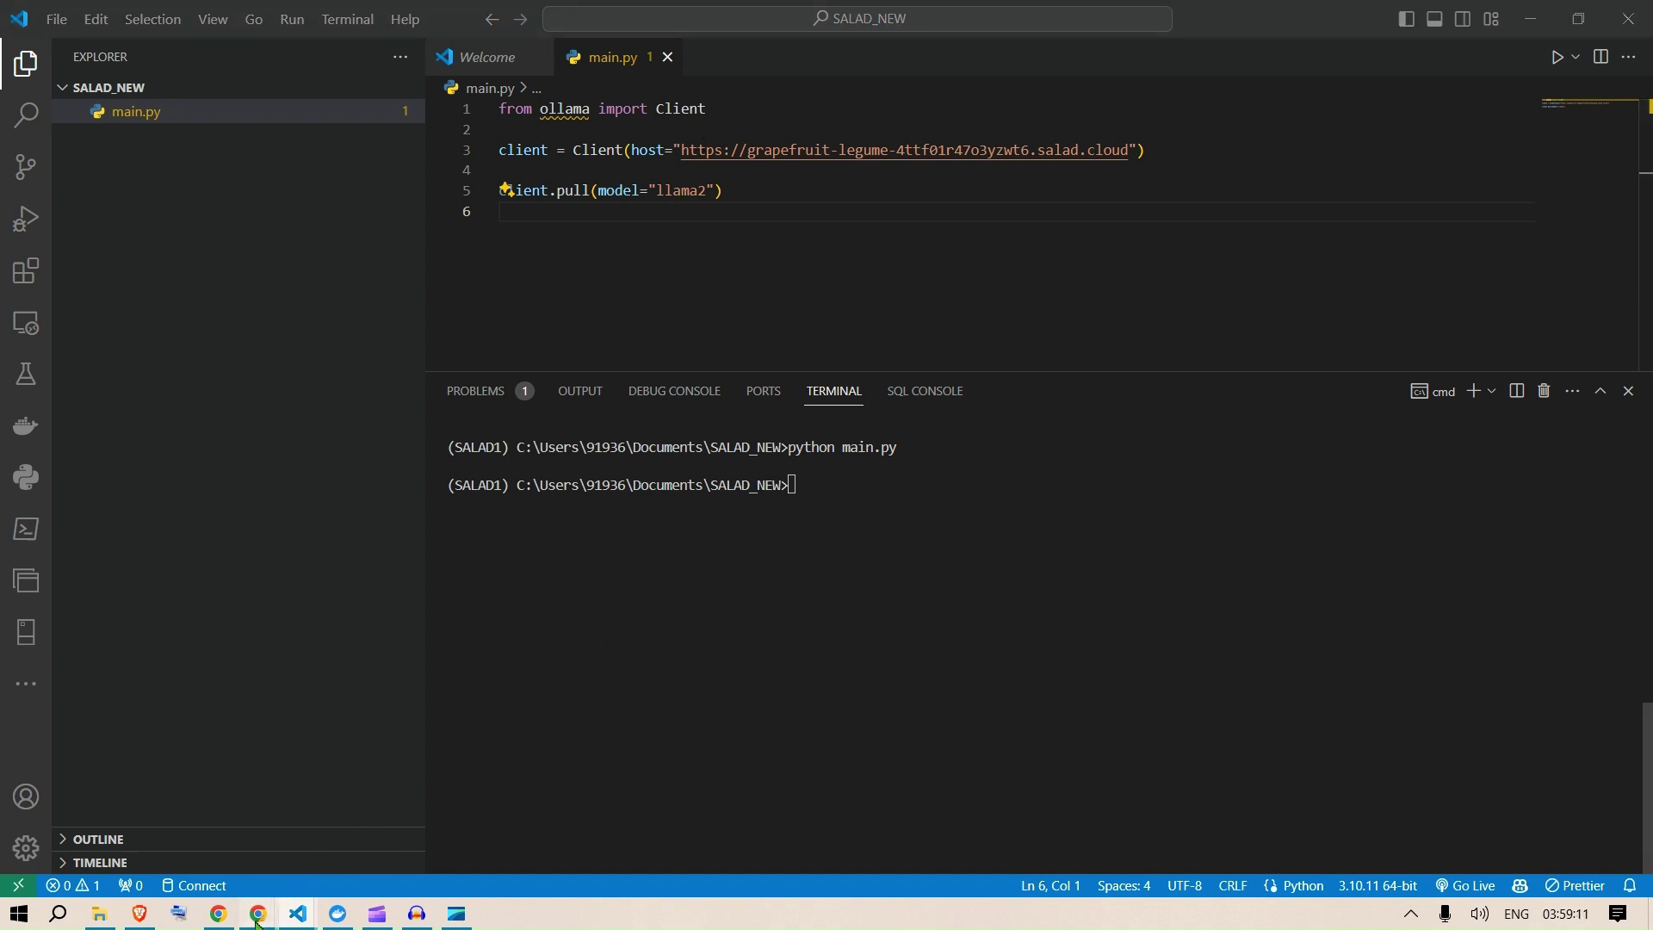
pyautogui.click(142, 826)
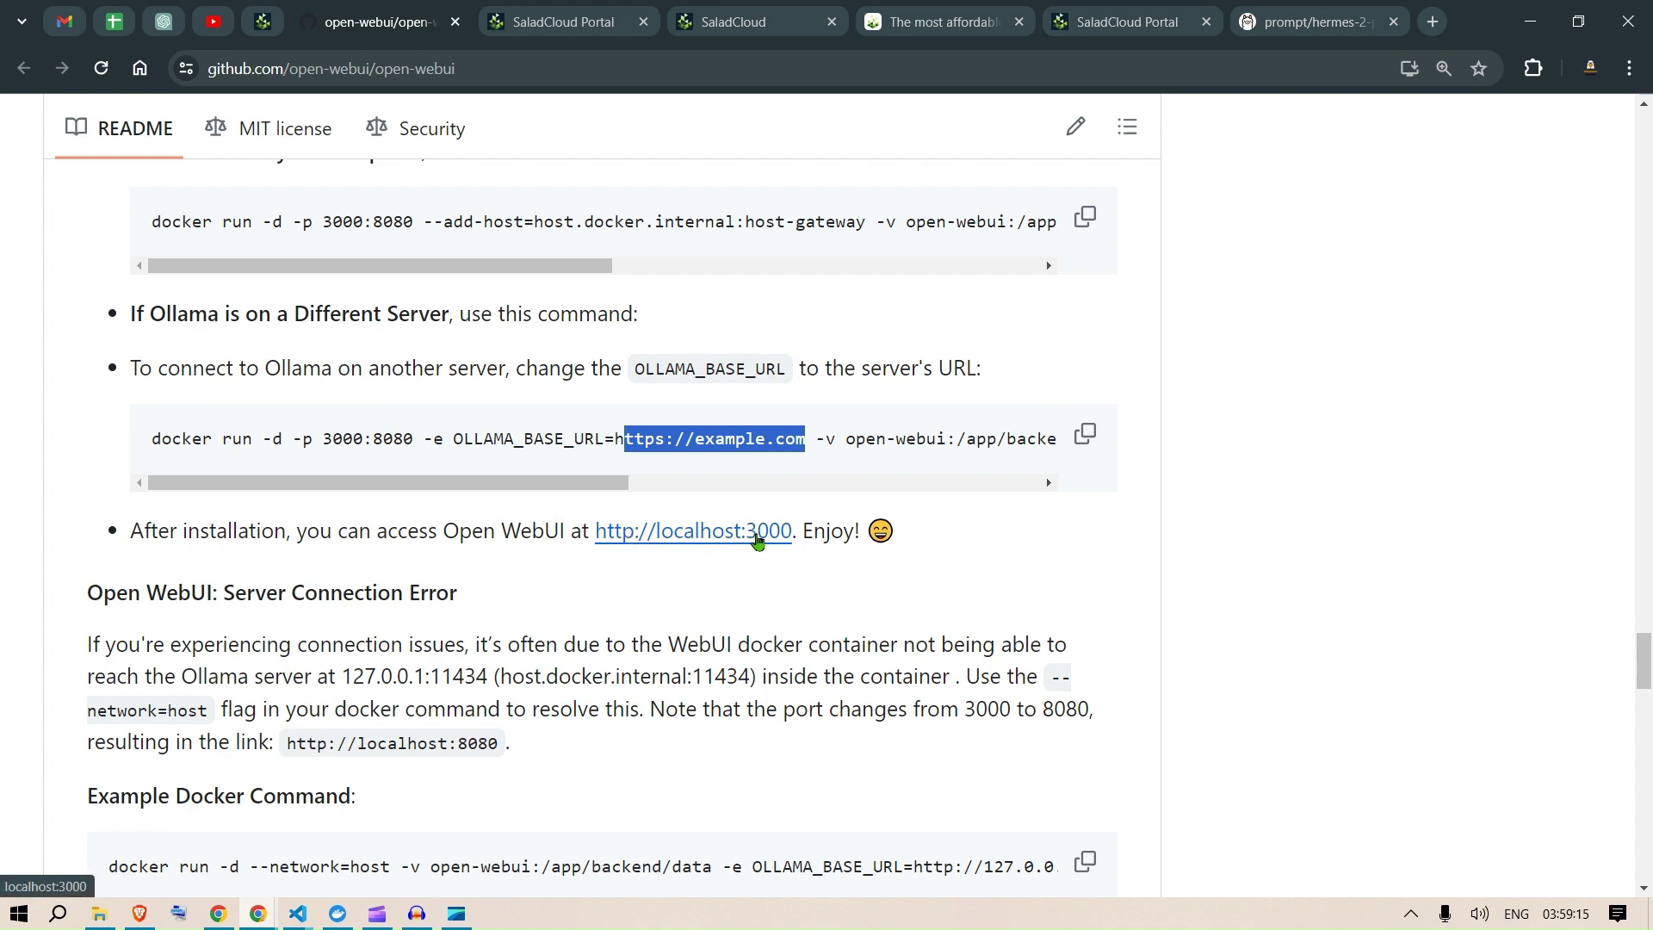
# Step: Bring up the Open WebUI sign-in page at localhost:3000 and zoom it out
pyautogui.click(264, 918)
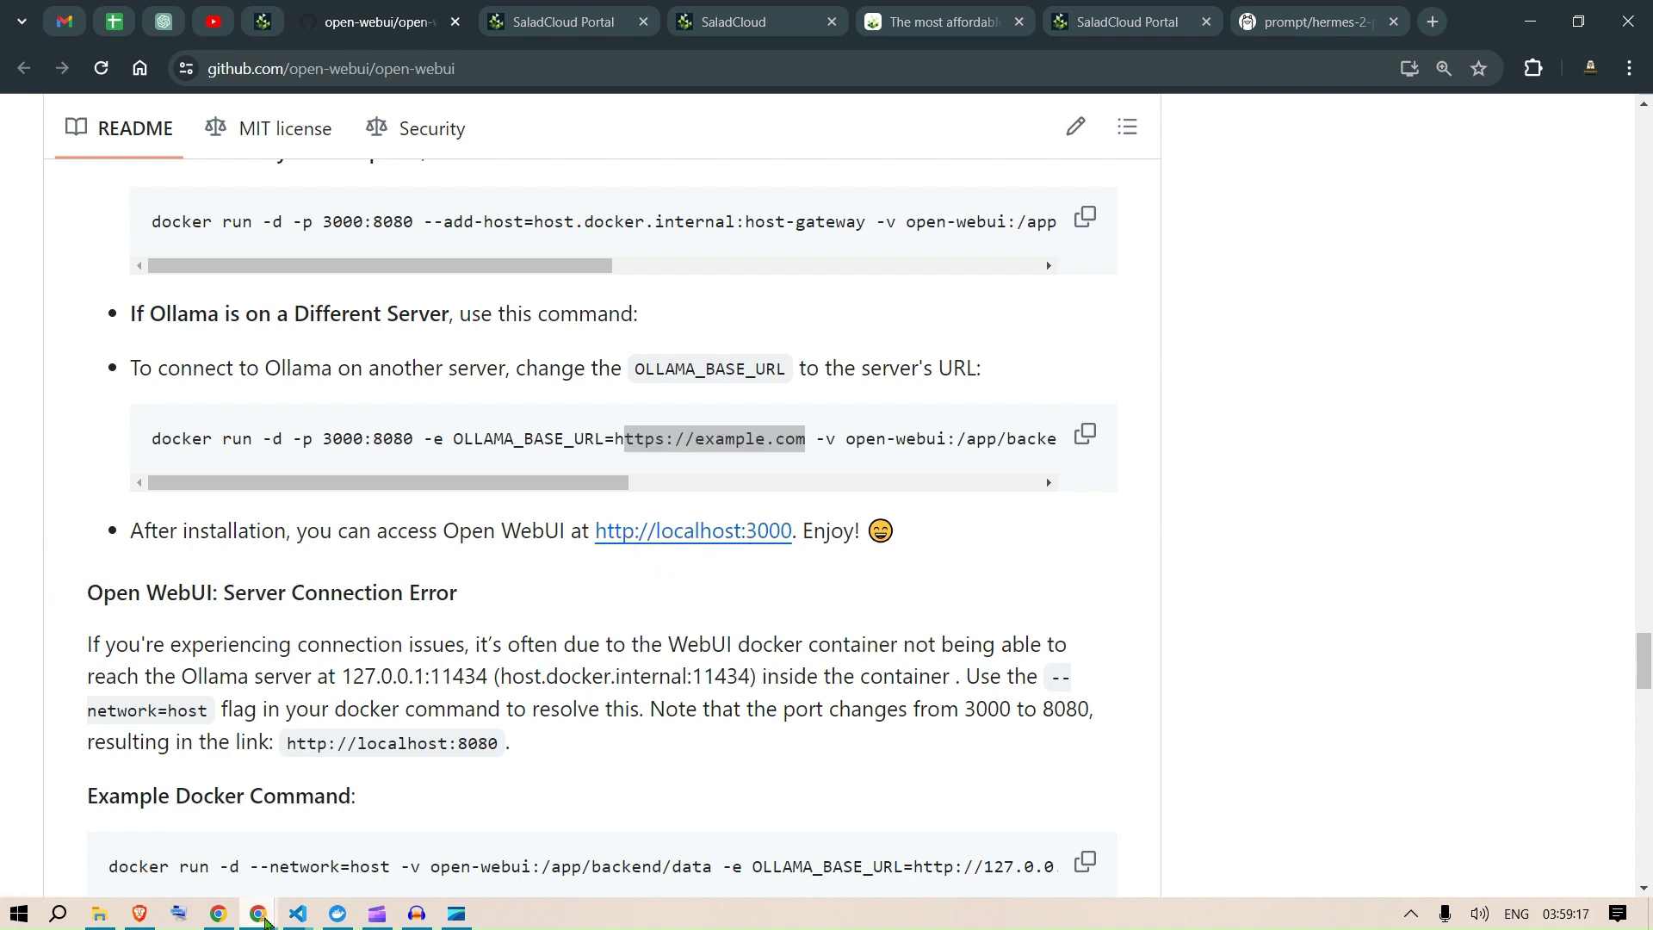
pyautogui.click(263, 917)
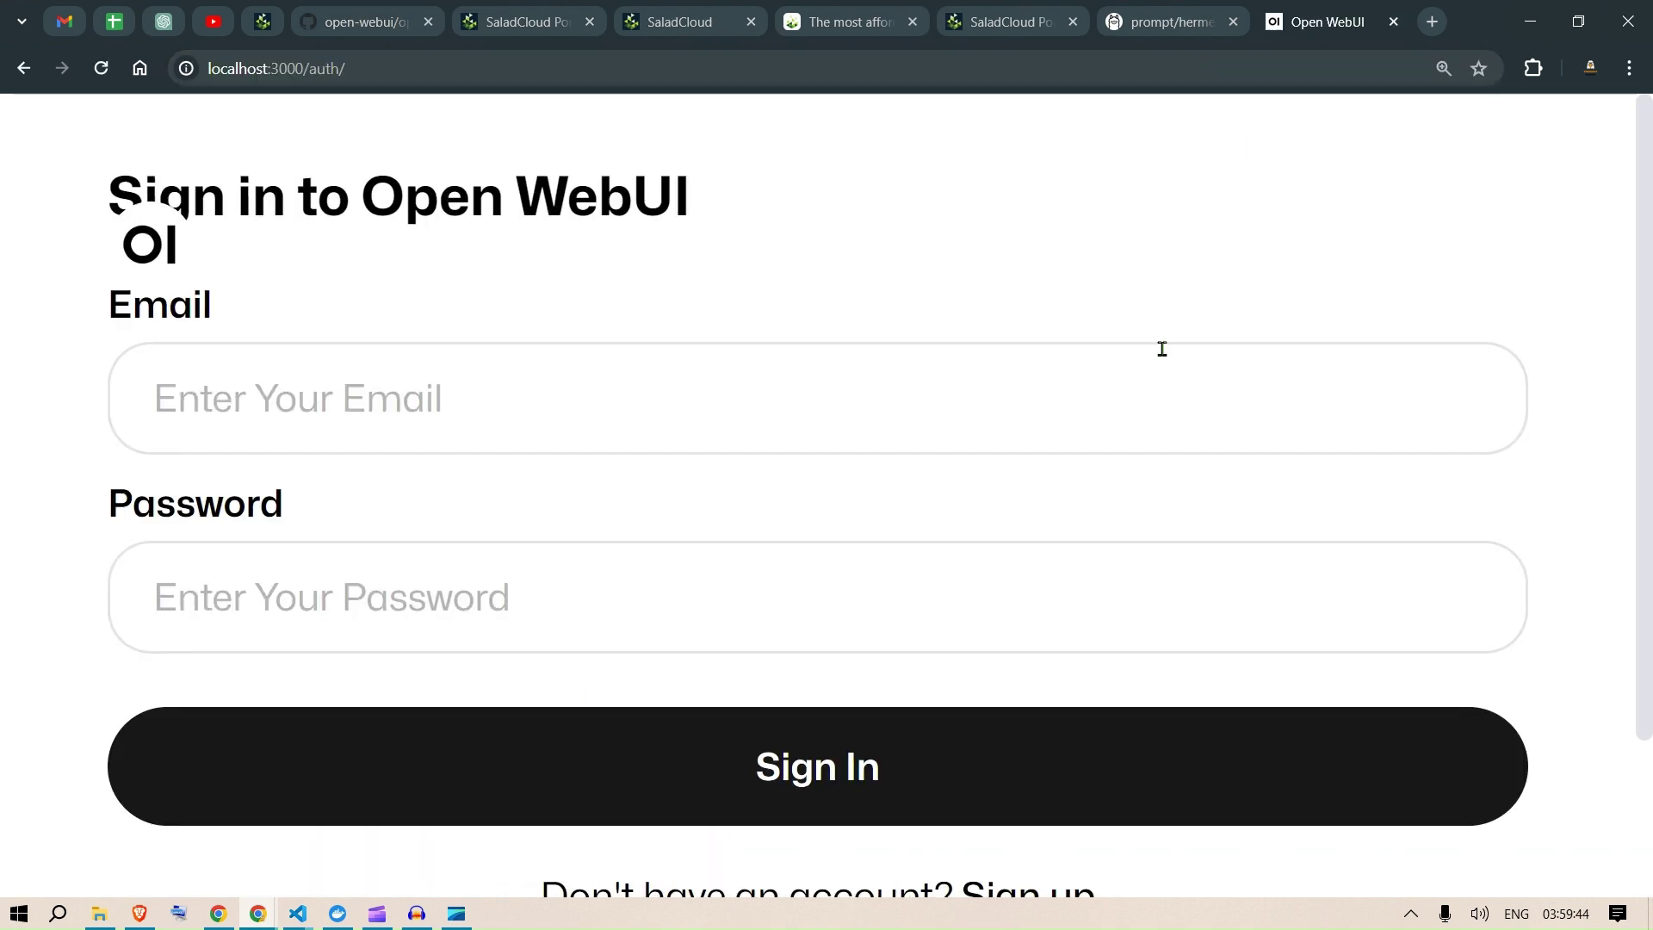
pyautogui.hotkey('ctrl', '-')
pyautogui.hotkey('ctrl', '-')
pyautogui.hotkey('ctrl', '-')
pyautogui.hotkey('ctrl', '-')
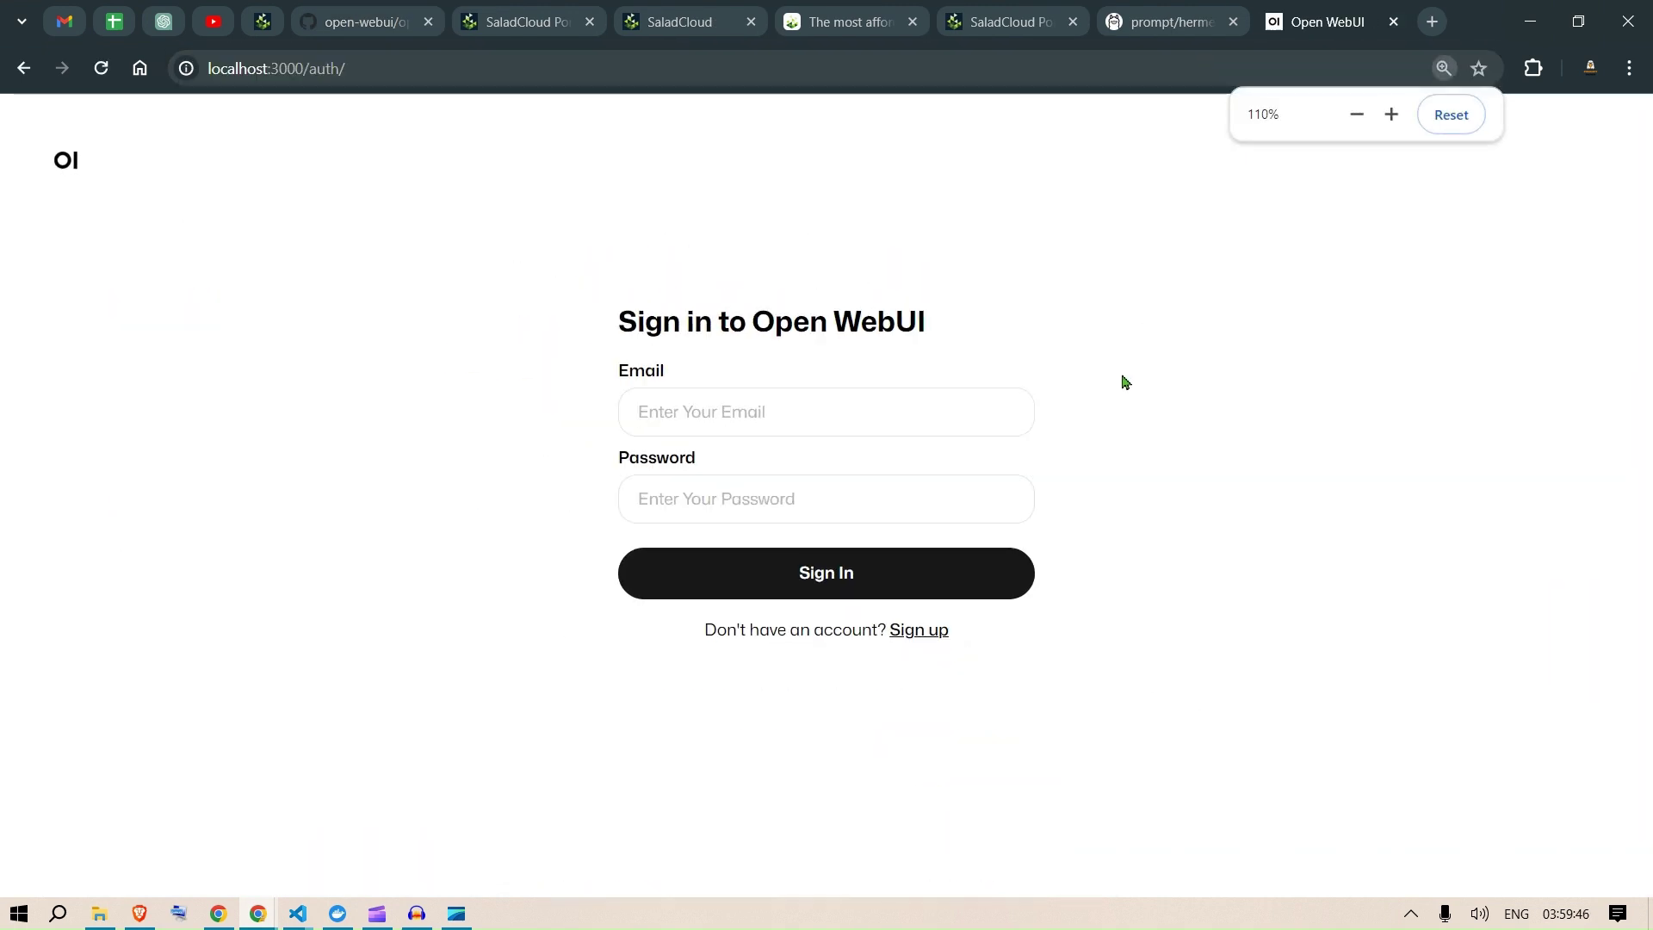
# Step: Sign in to Open WebUI with the account email and password
pyautogui.click(926, 398)
pyautogui.click(1313, 432)
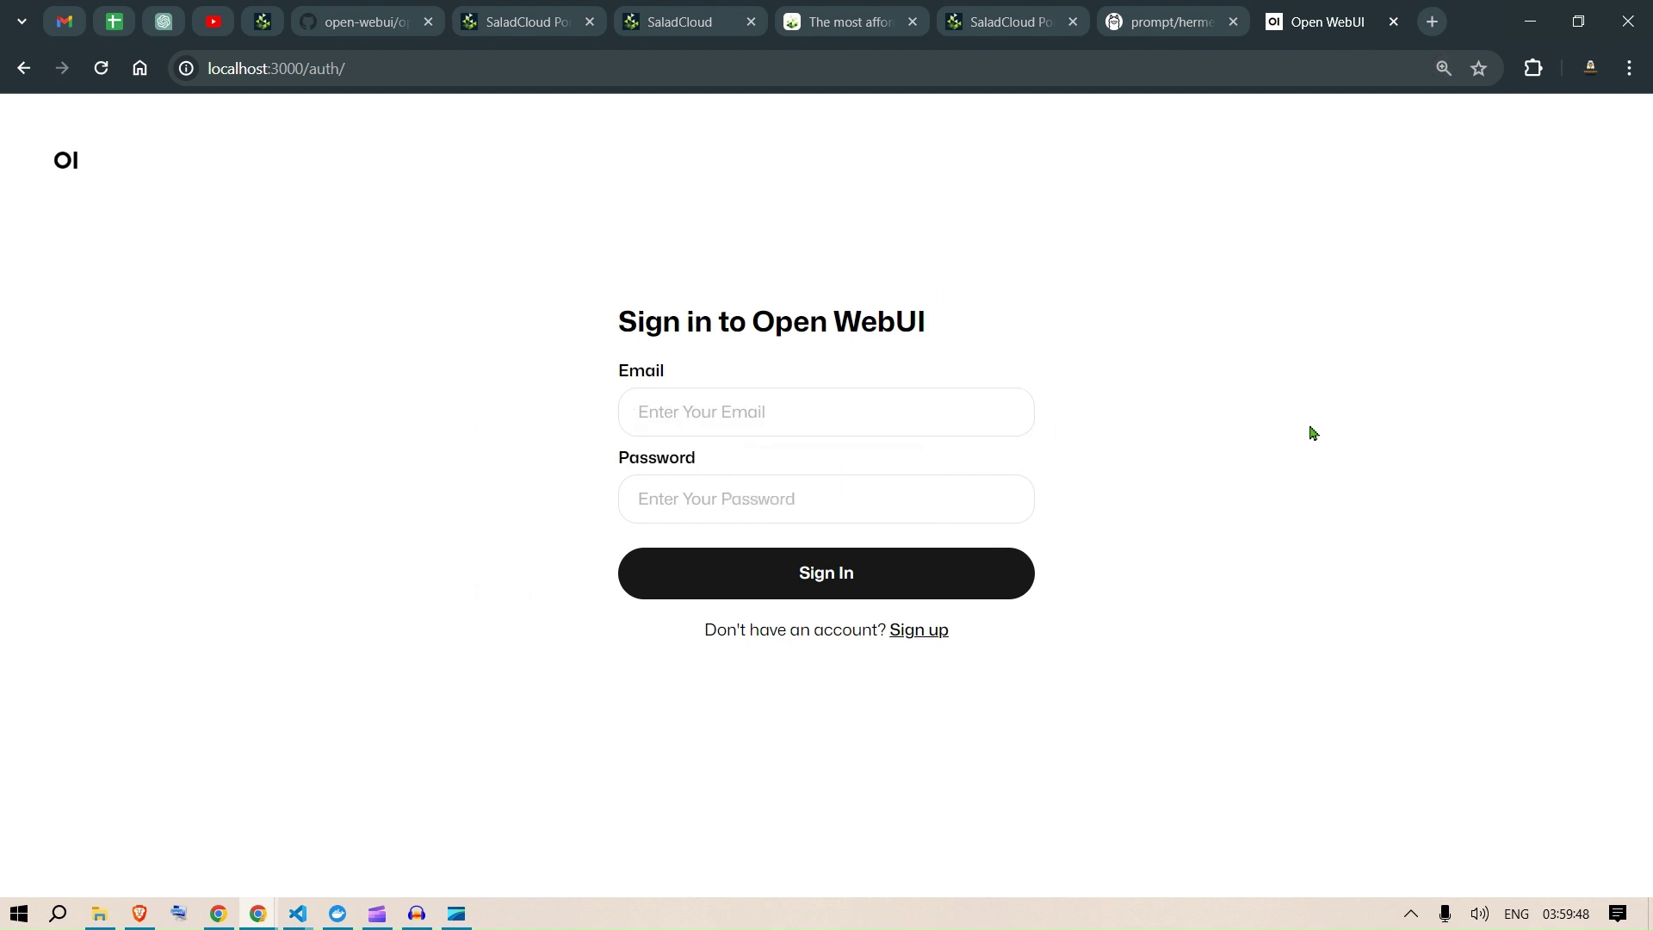
pyautogui.click(949, 401)
pyautogui.write('prm')
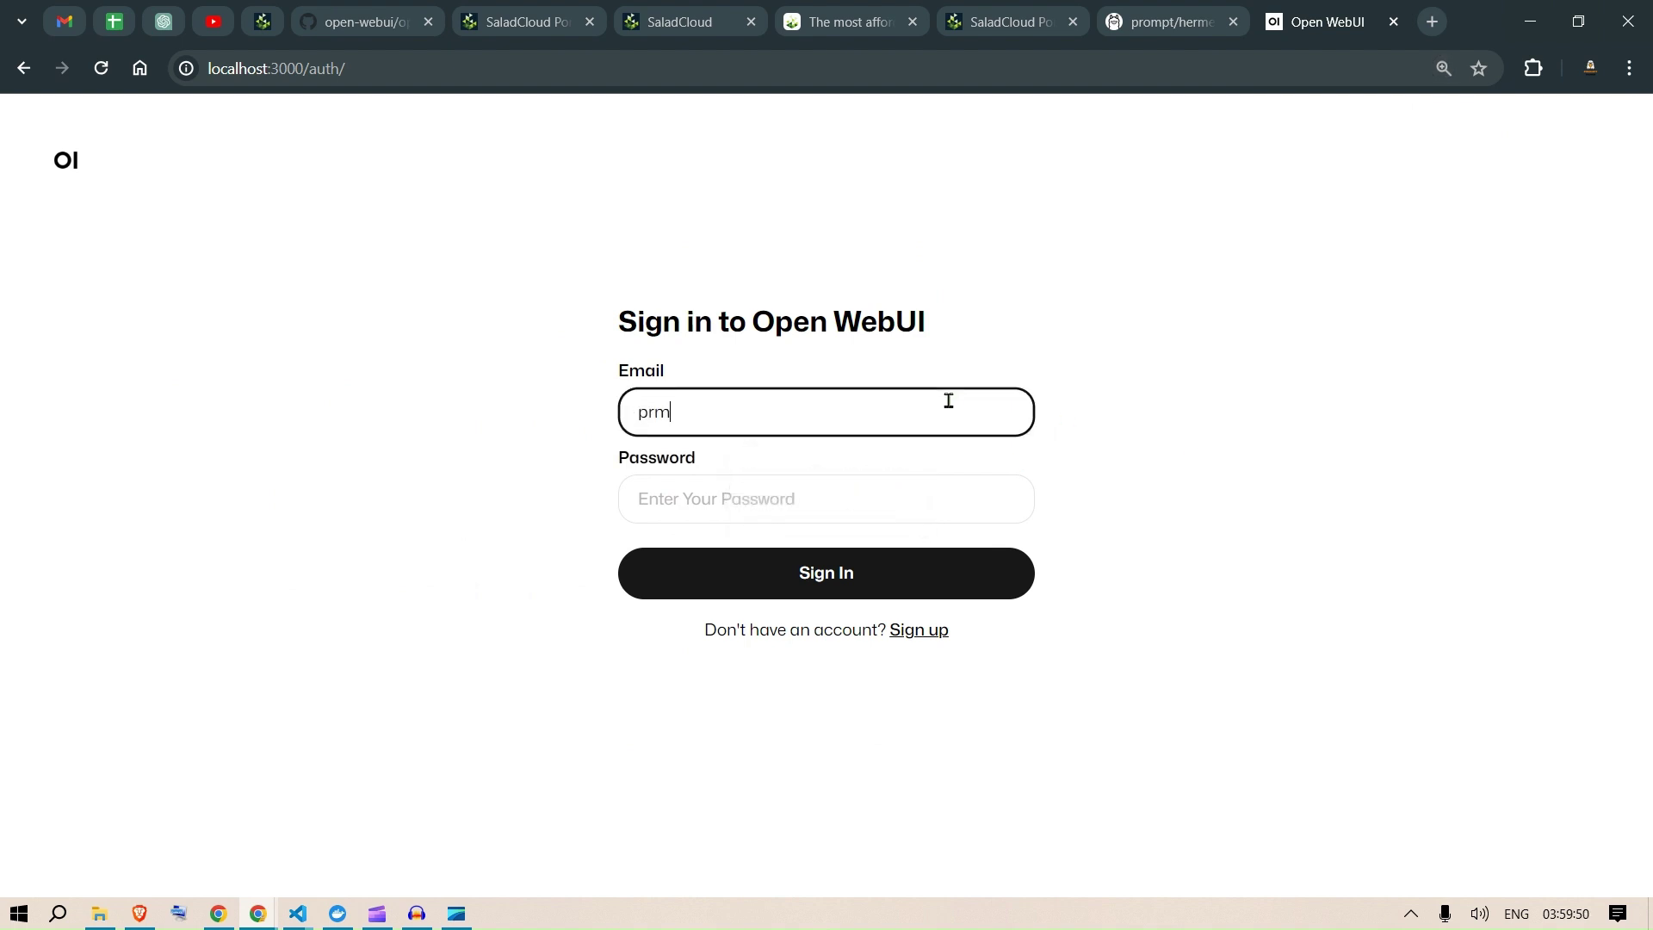
pyautogui.press('BackSpace')
pyautogui.press('BackSpace')
pyautogui.press('Tab')
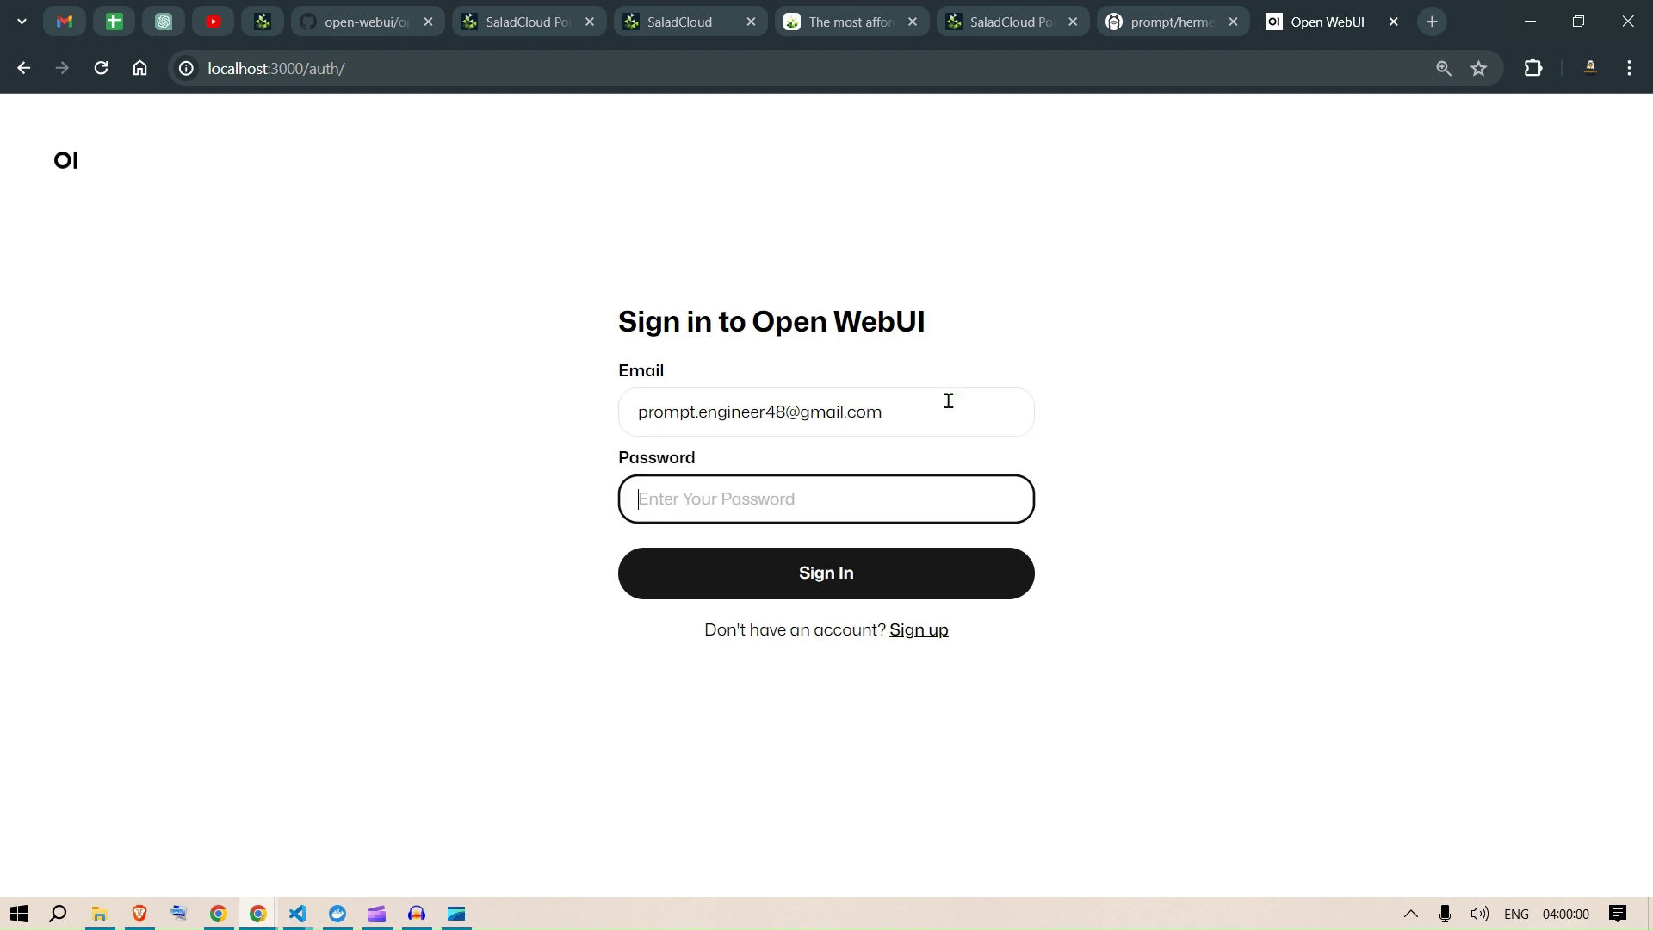
pyautogui.write('••')
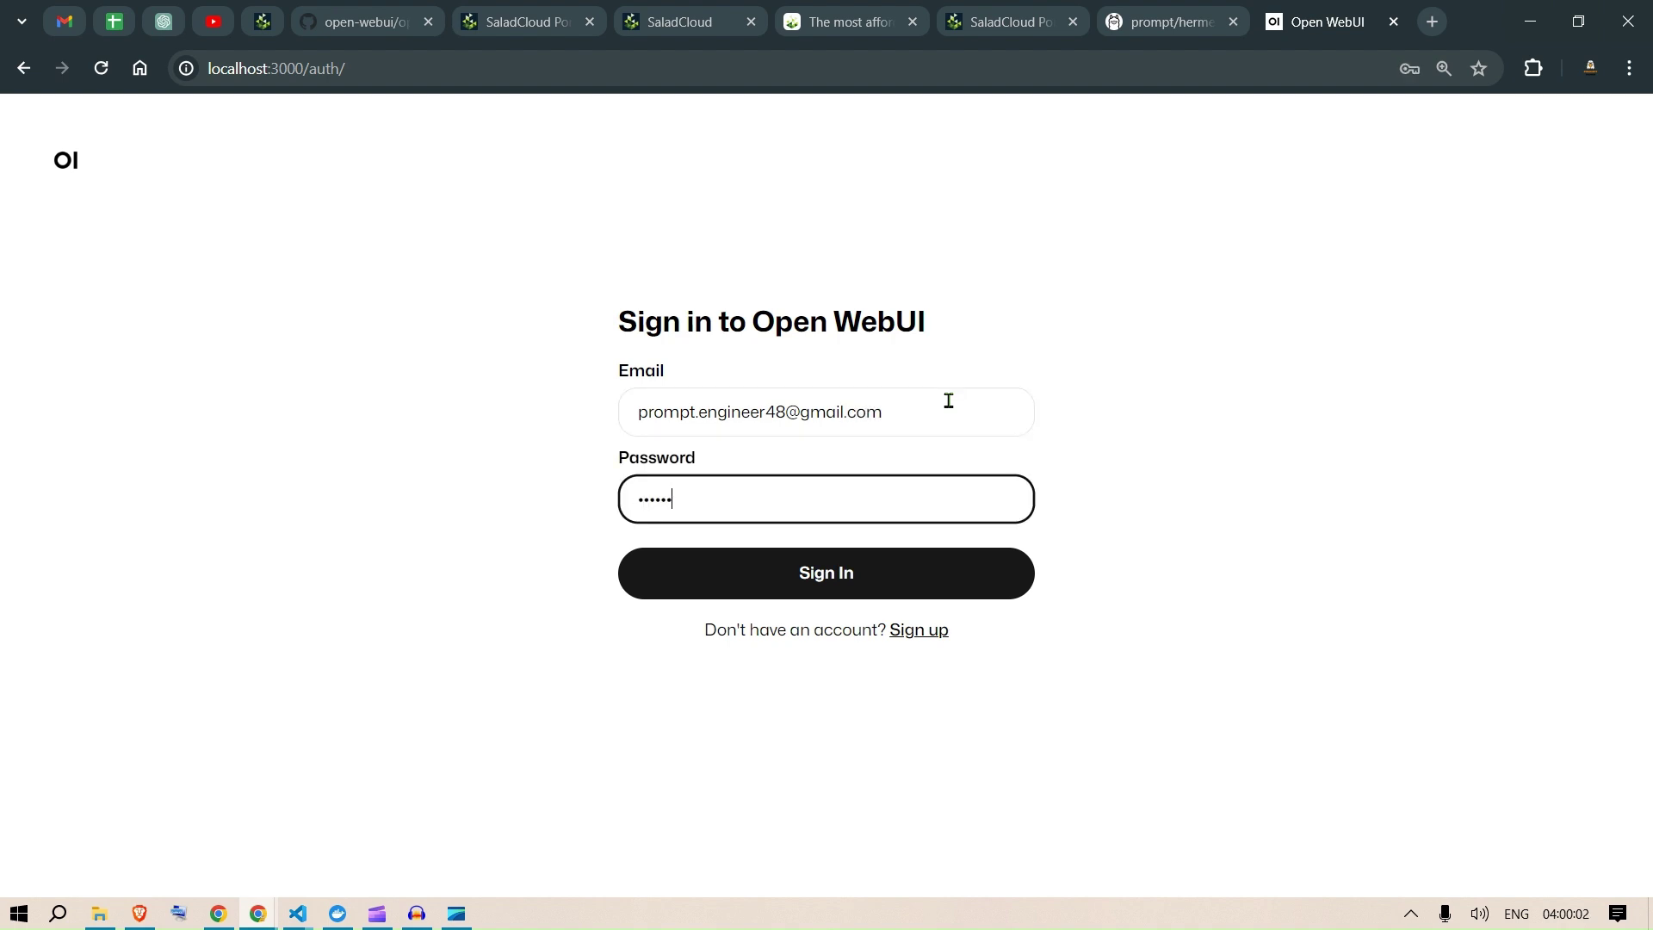
pyautogui.write('••••••')
pyautogui.click(861, 571)
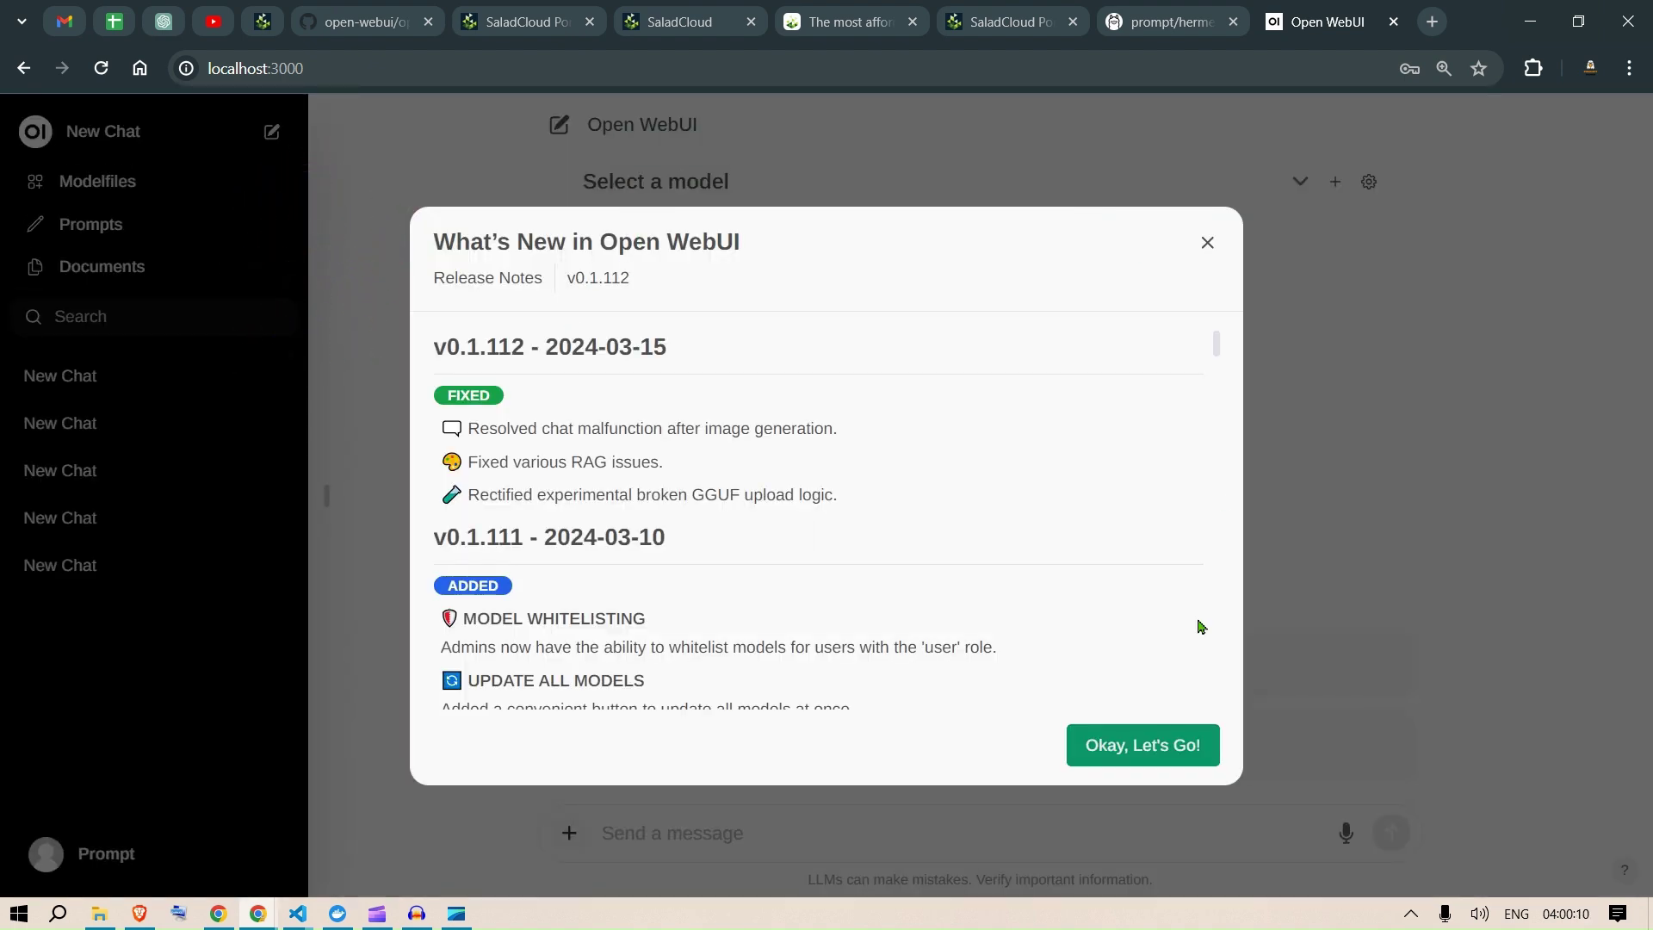
# Step: Dismiss the v0.1.112 release notes, check the model list showing only llama2:latest, and open Settings
pyautogui.click(1149, 748)
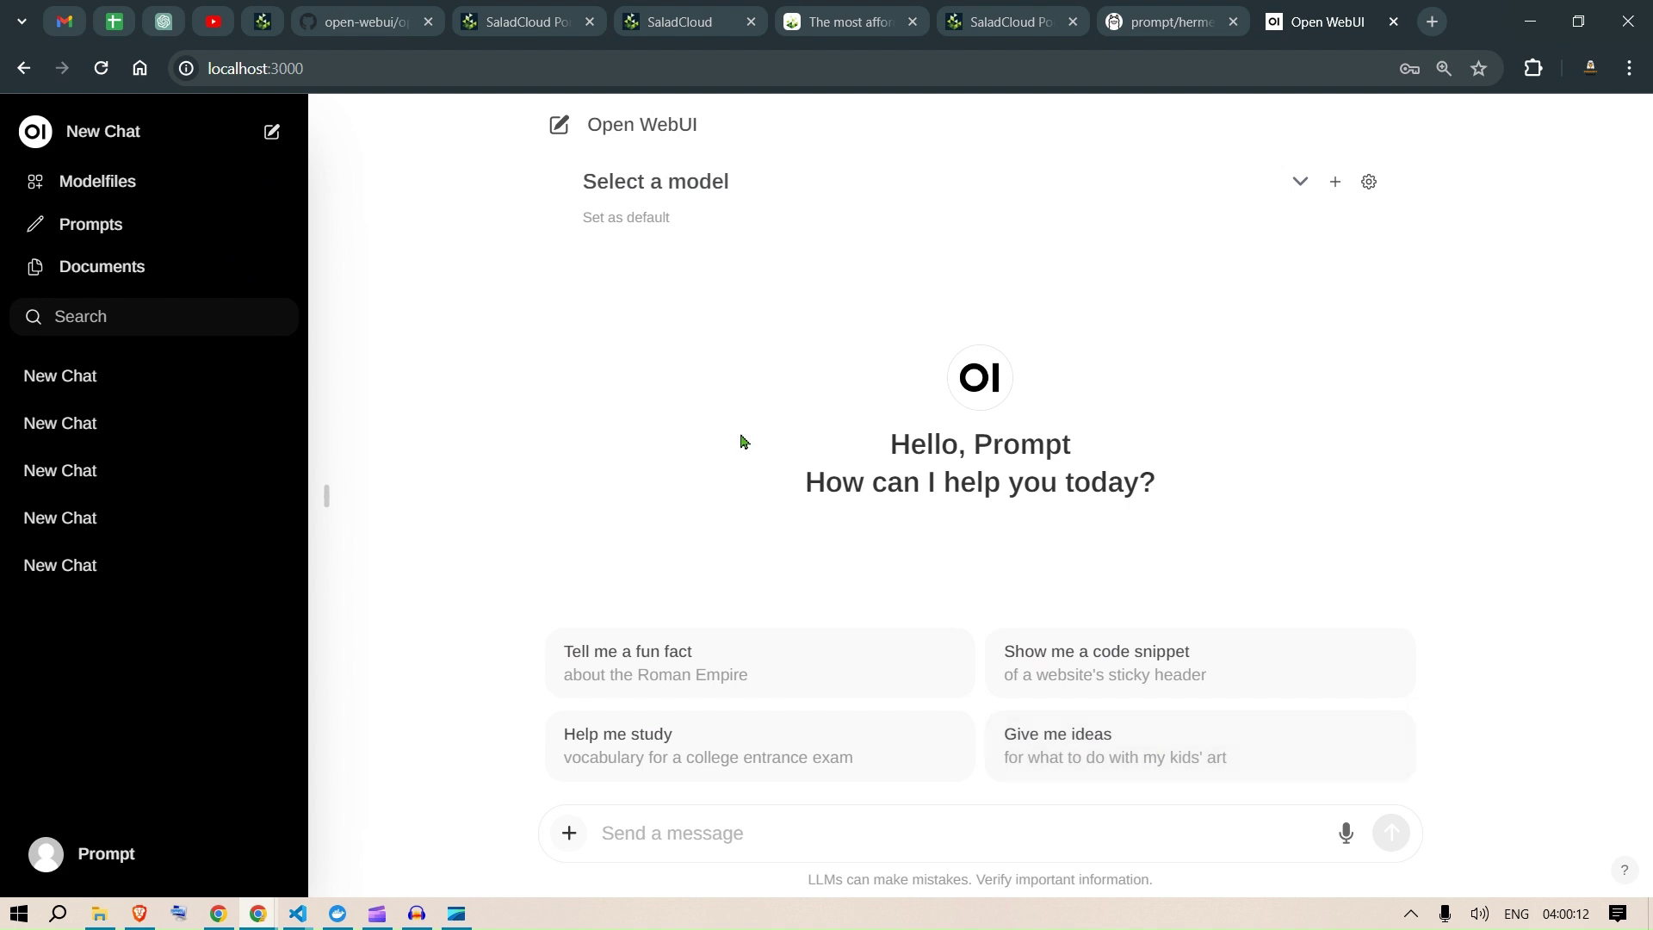
pyautogui.click(1301, 184)
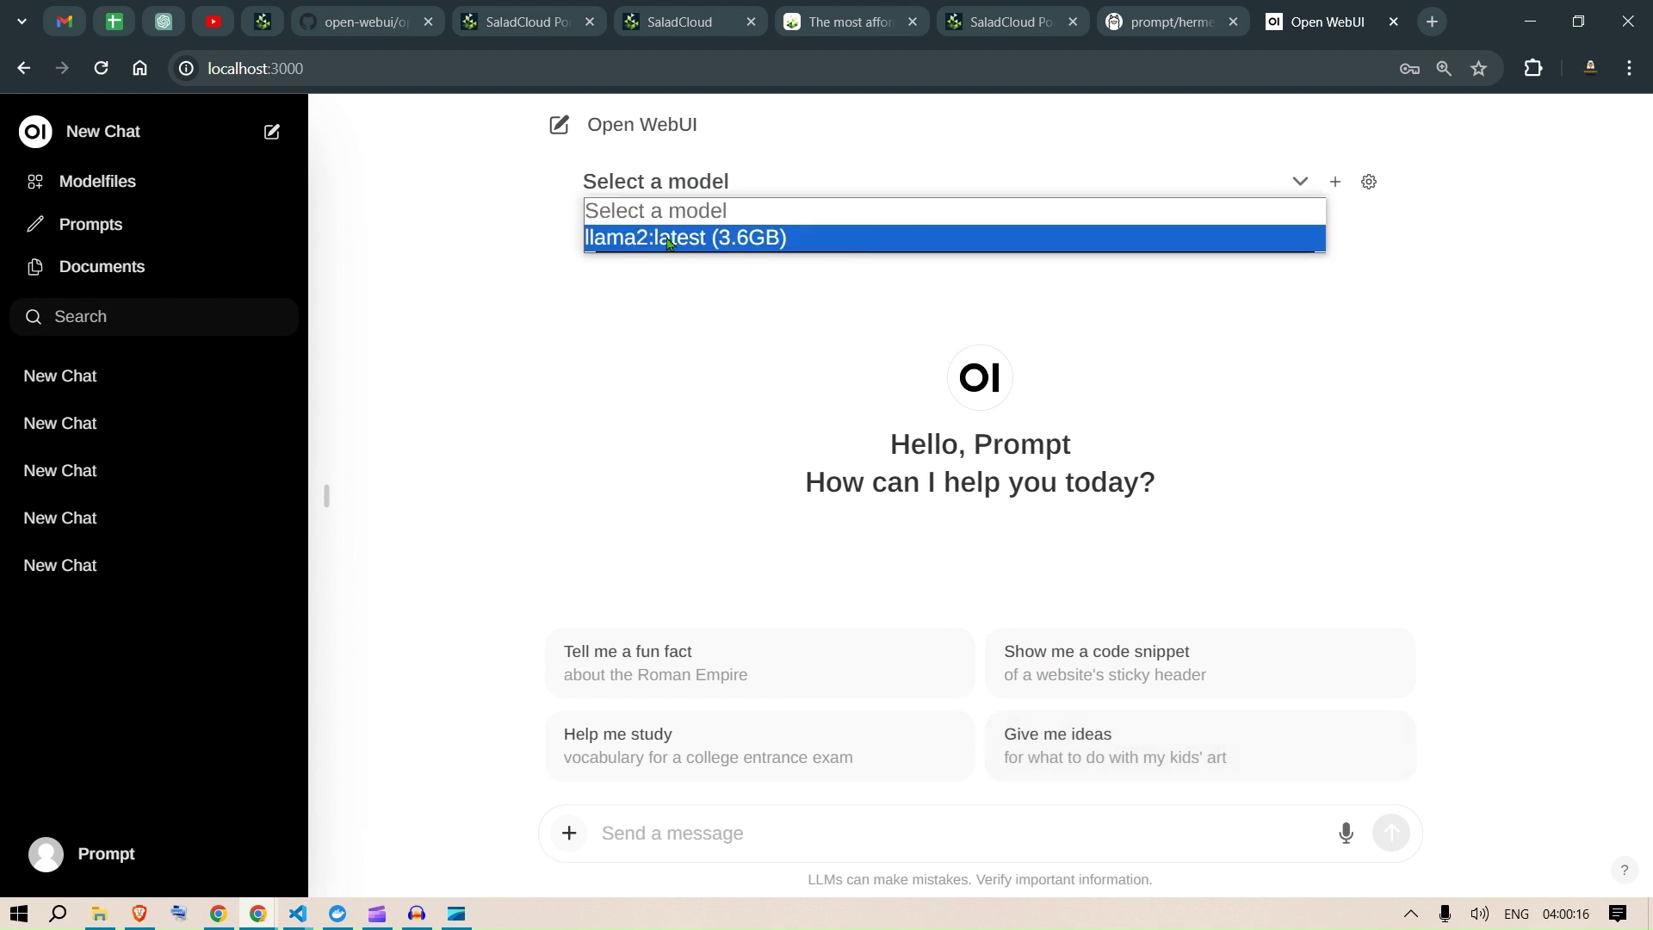
pyautogui.click(717, 349)
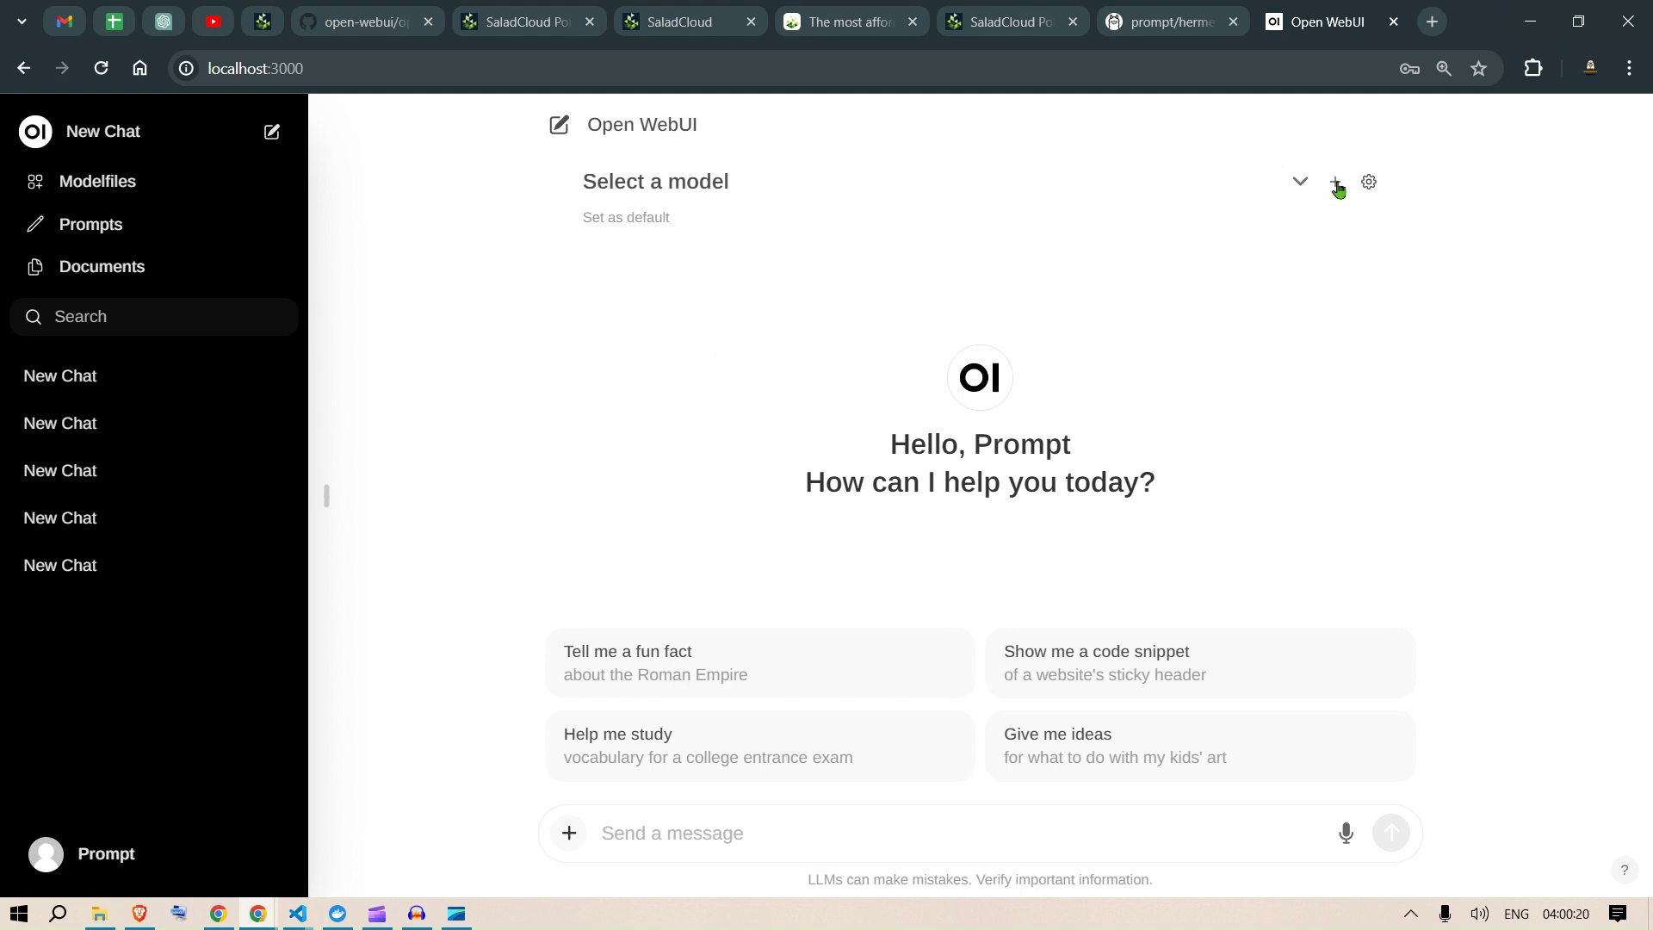
pyautogui.click(1367, 184)
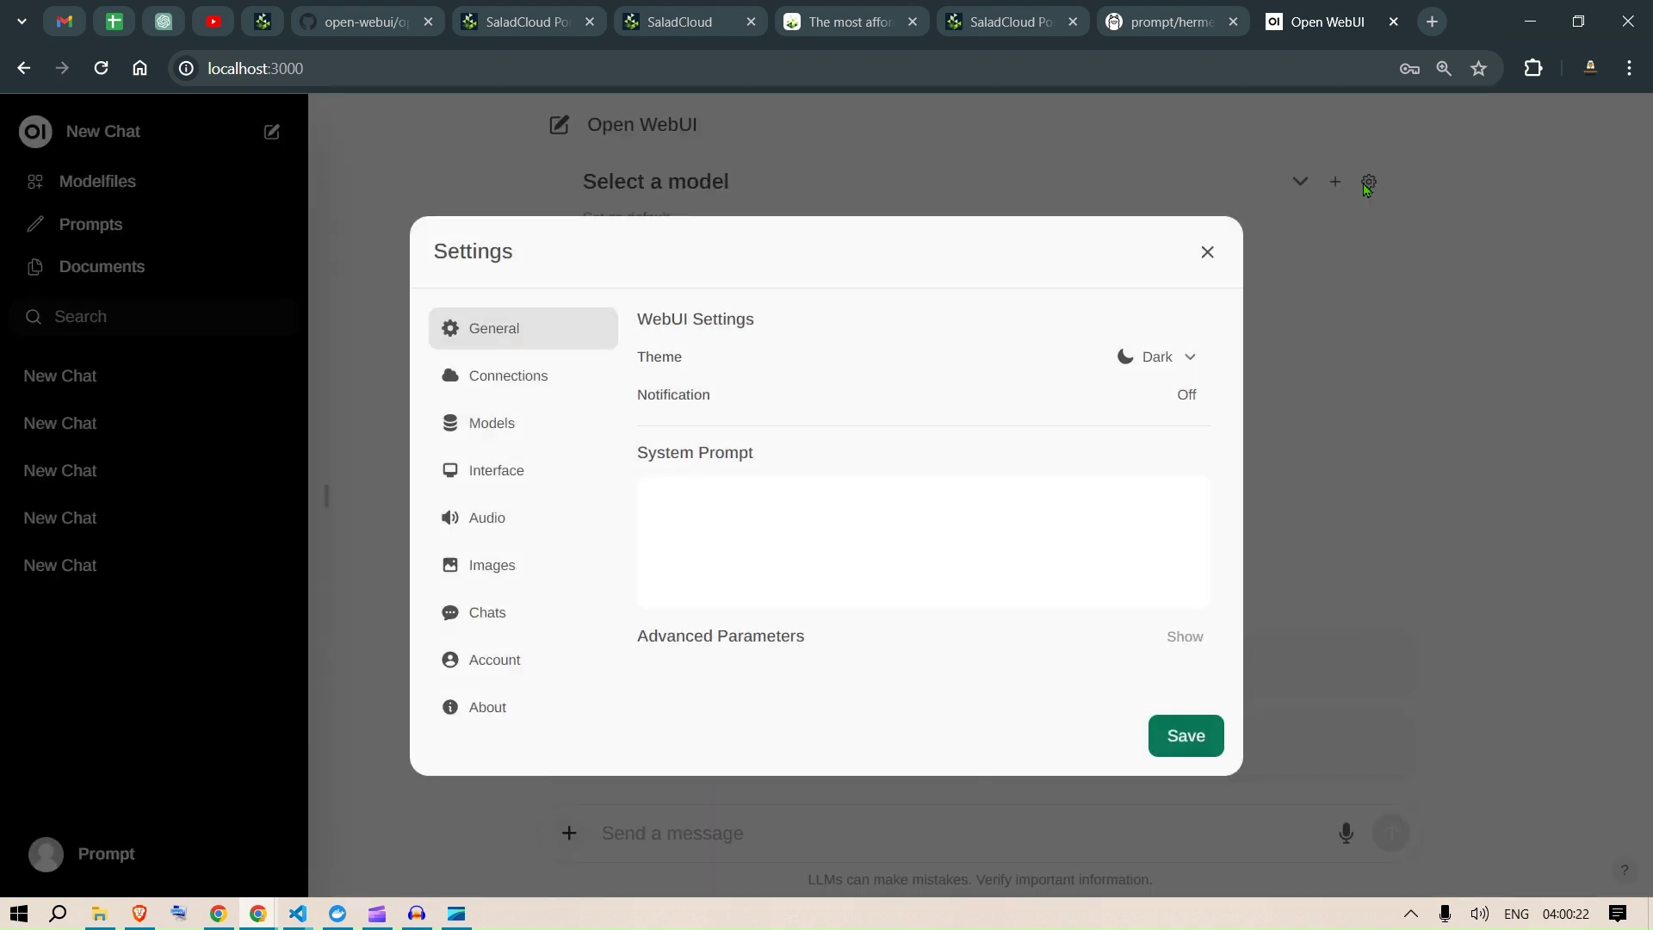
# Step: Pull mistral:7b in the Models settings onto the SaladCloud Ollama server
pyautogui.click(518, 427)
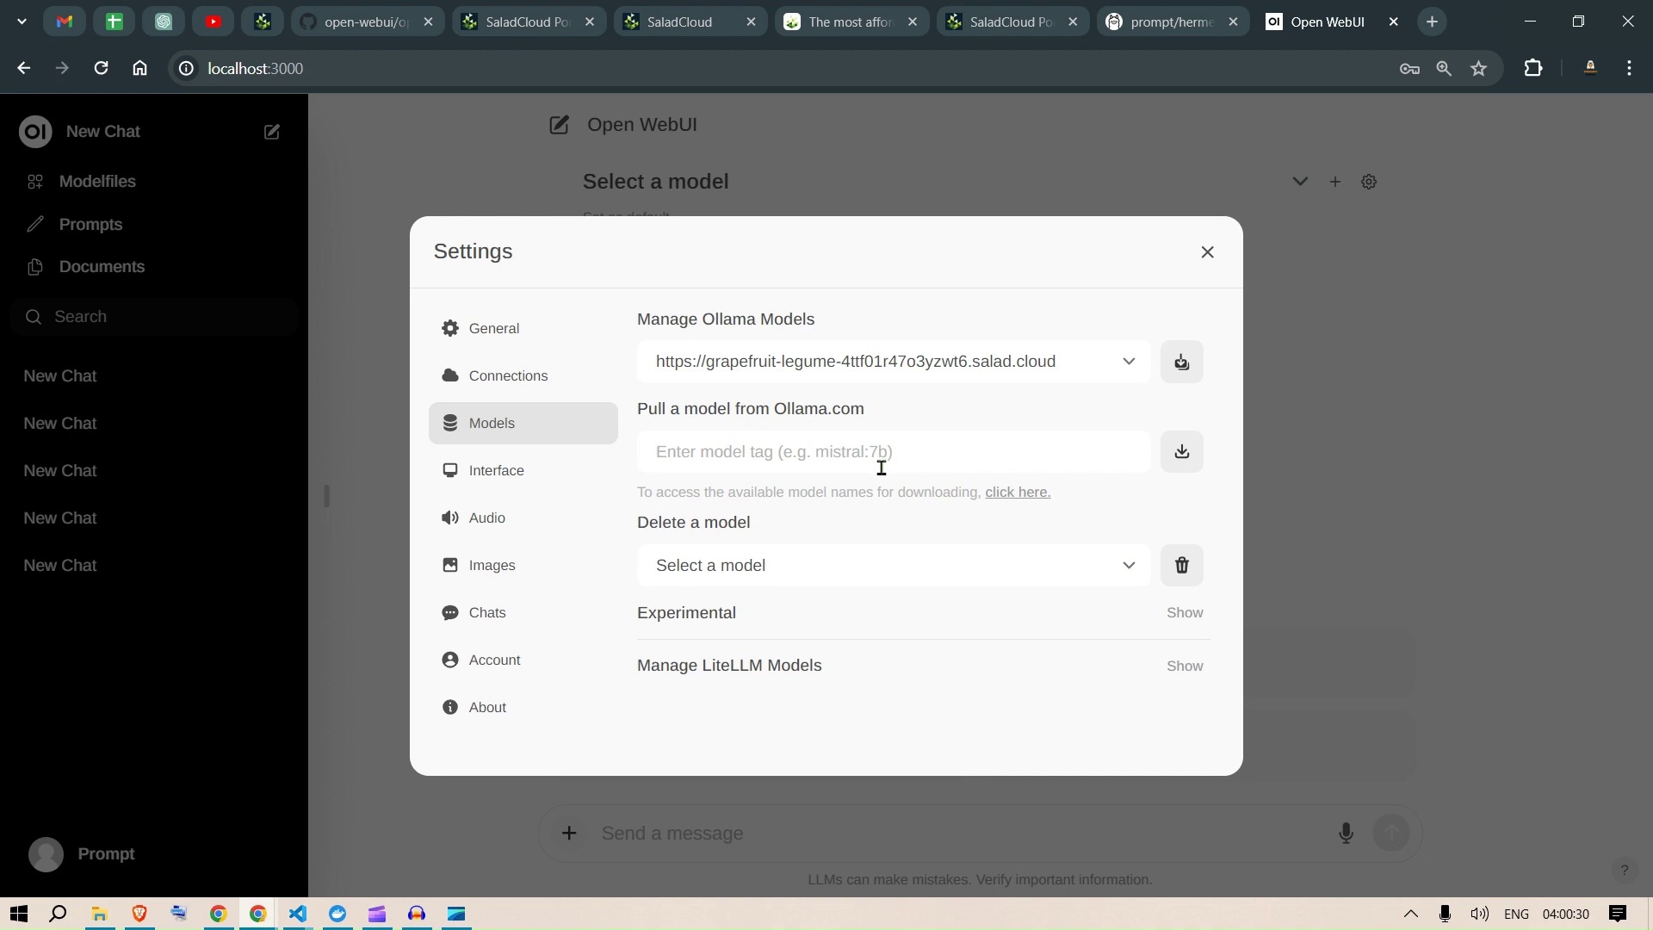
pyautogui.write('mistral:7b')
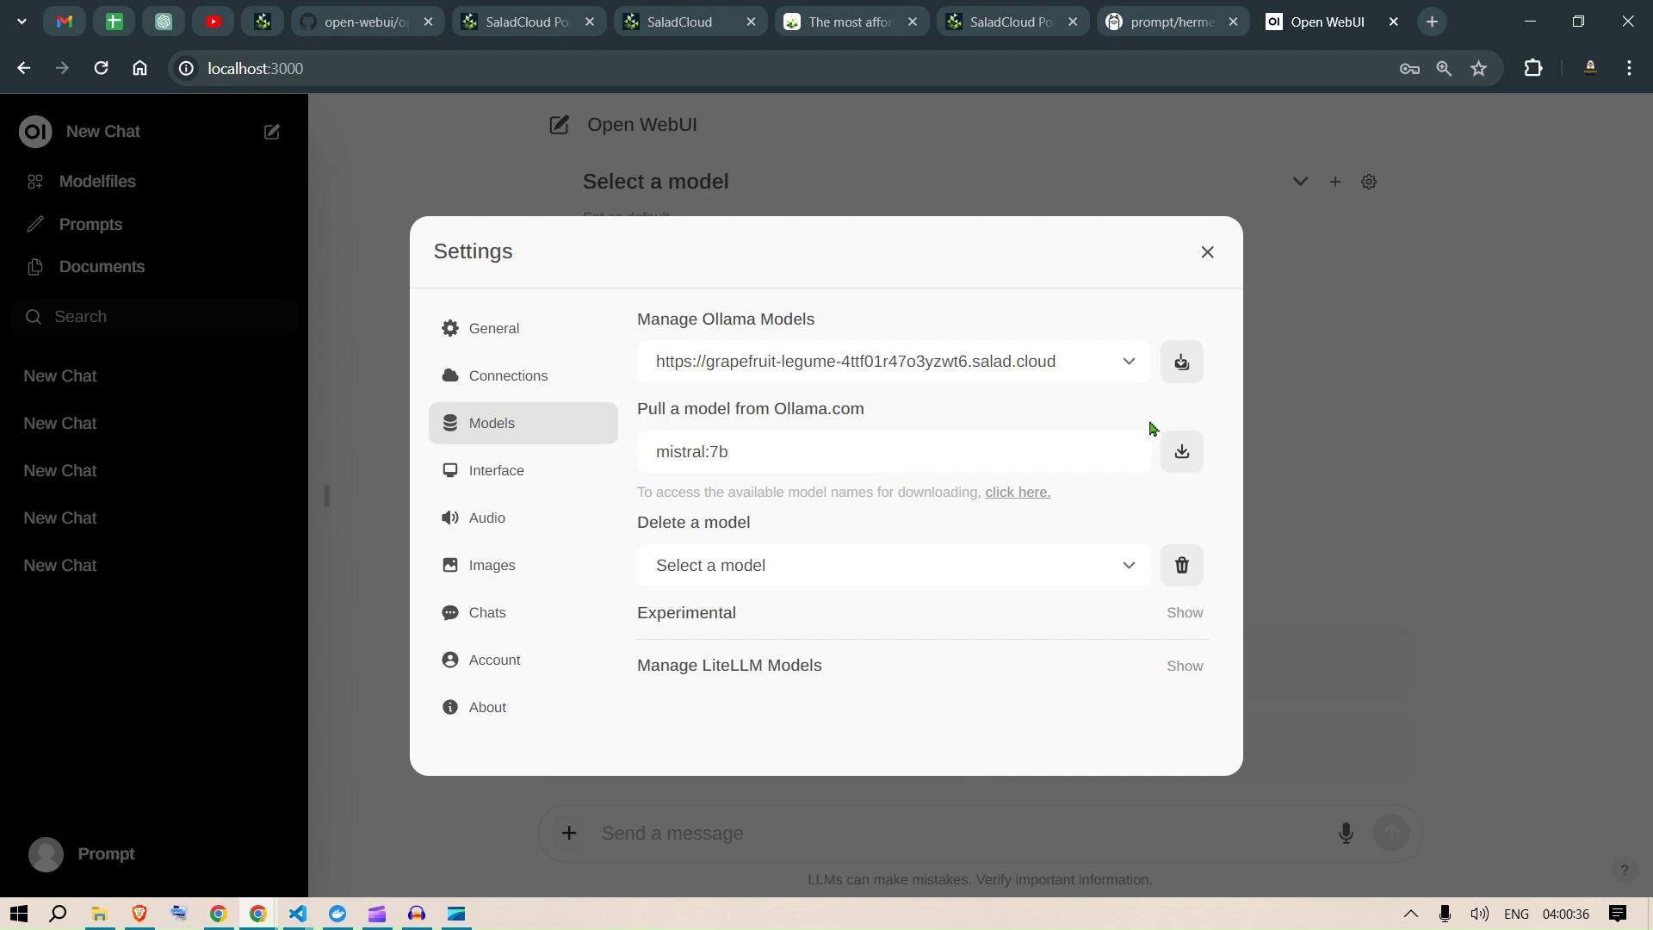
pyautogui.click(1182, 453)
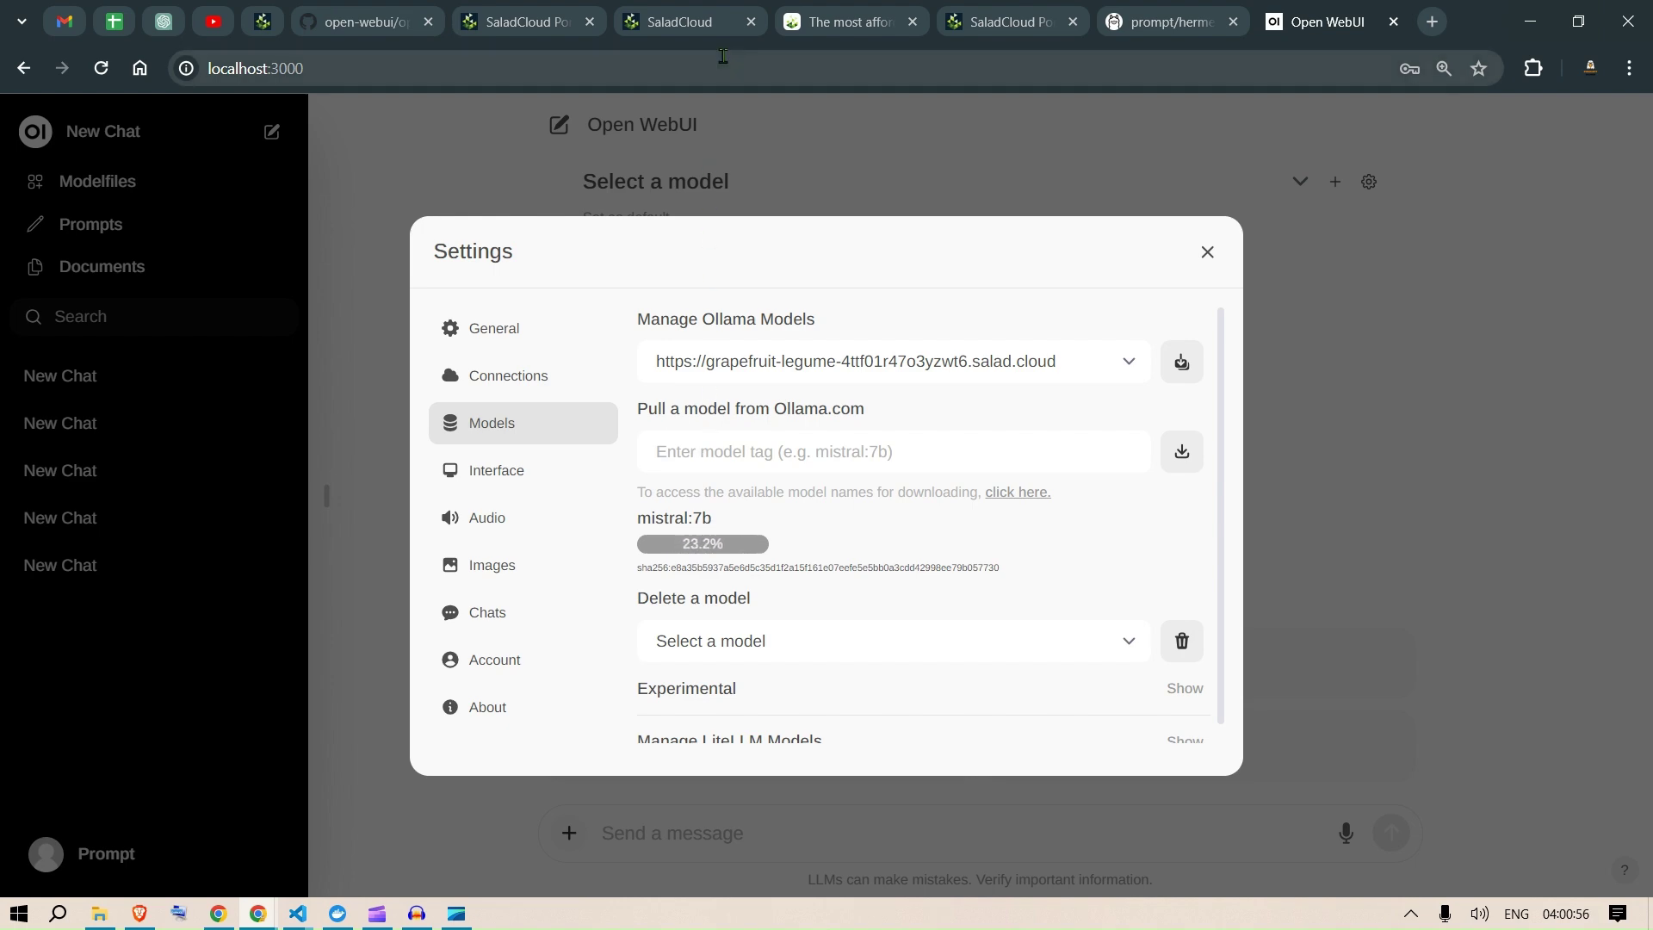
pyautogui.click(689, 11)
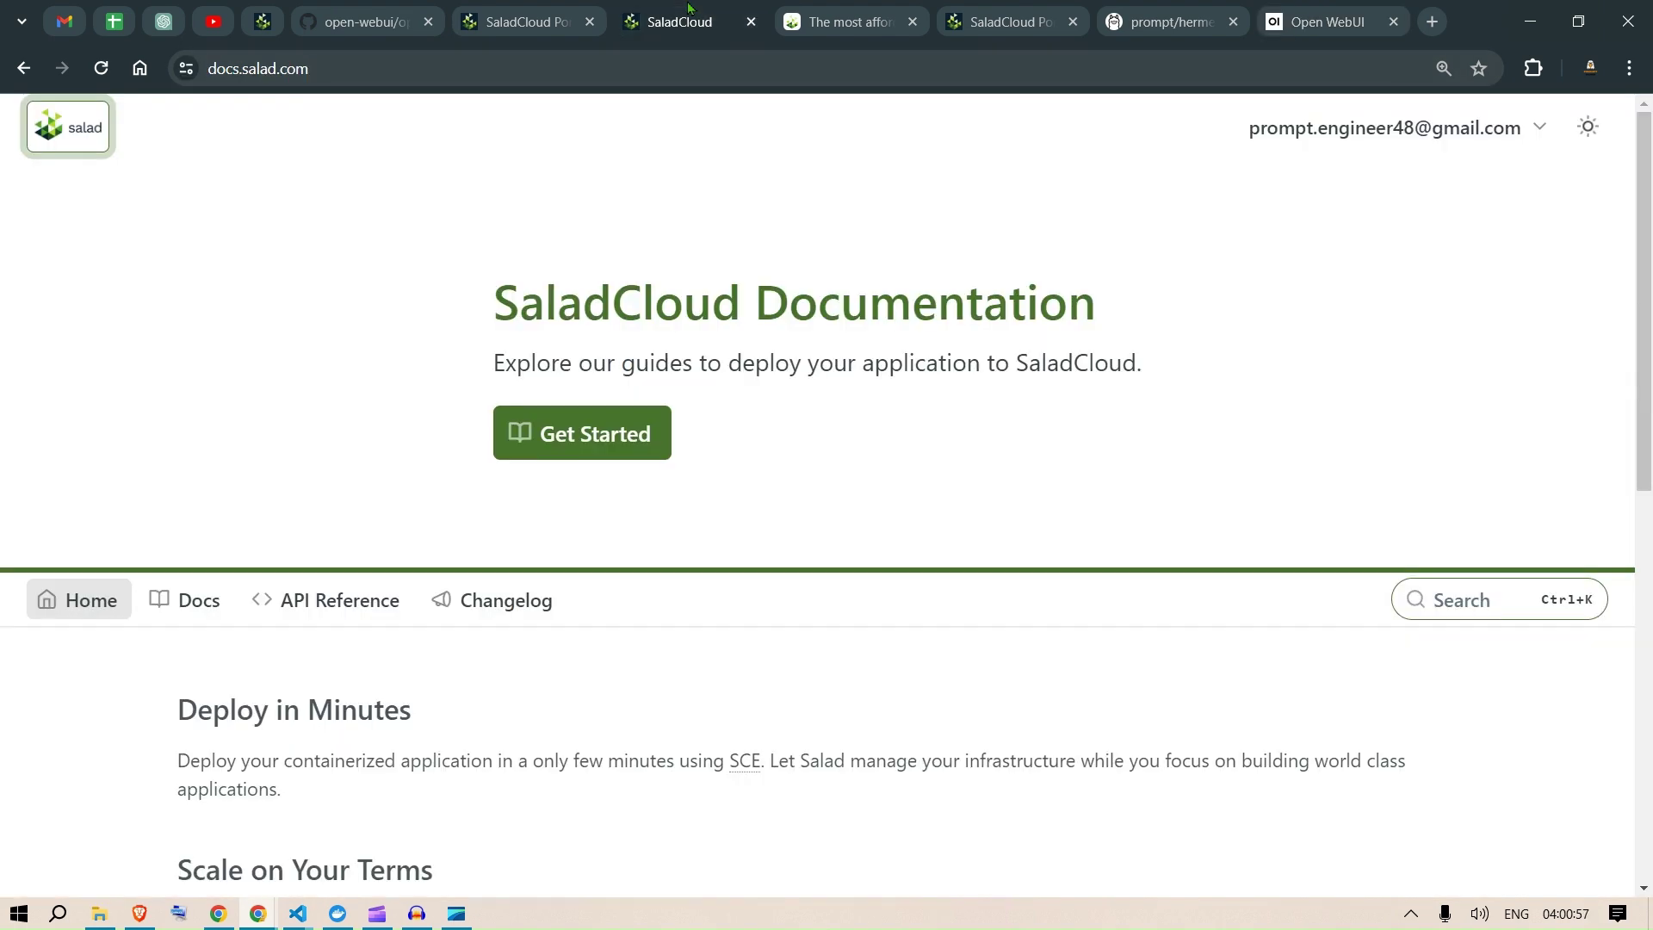
pyautogui.click(512, 12)
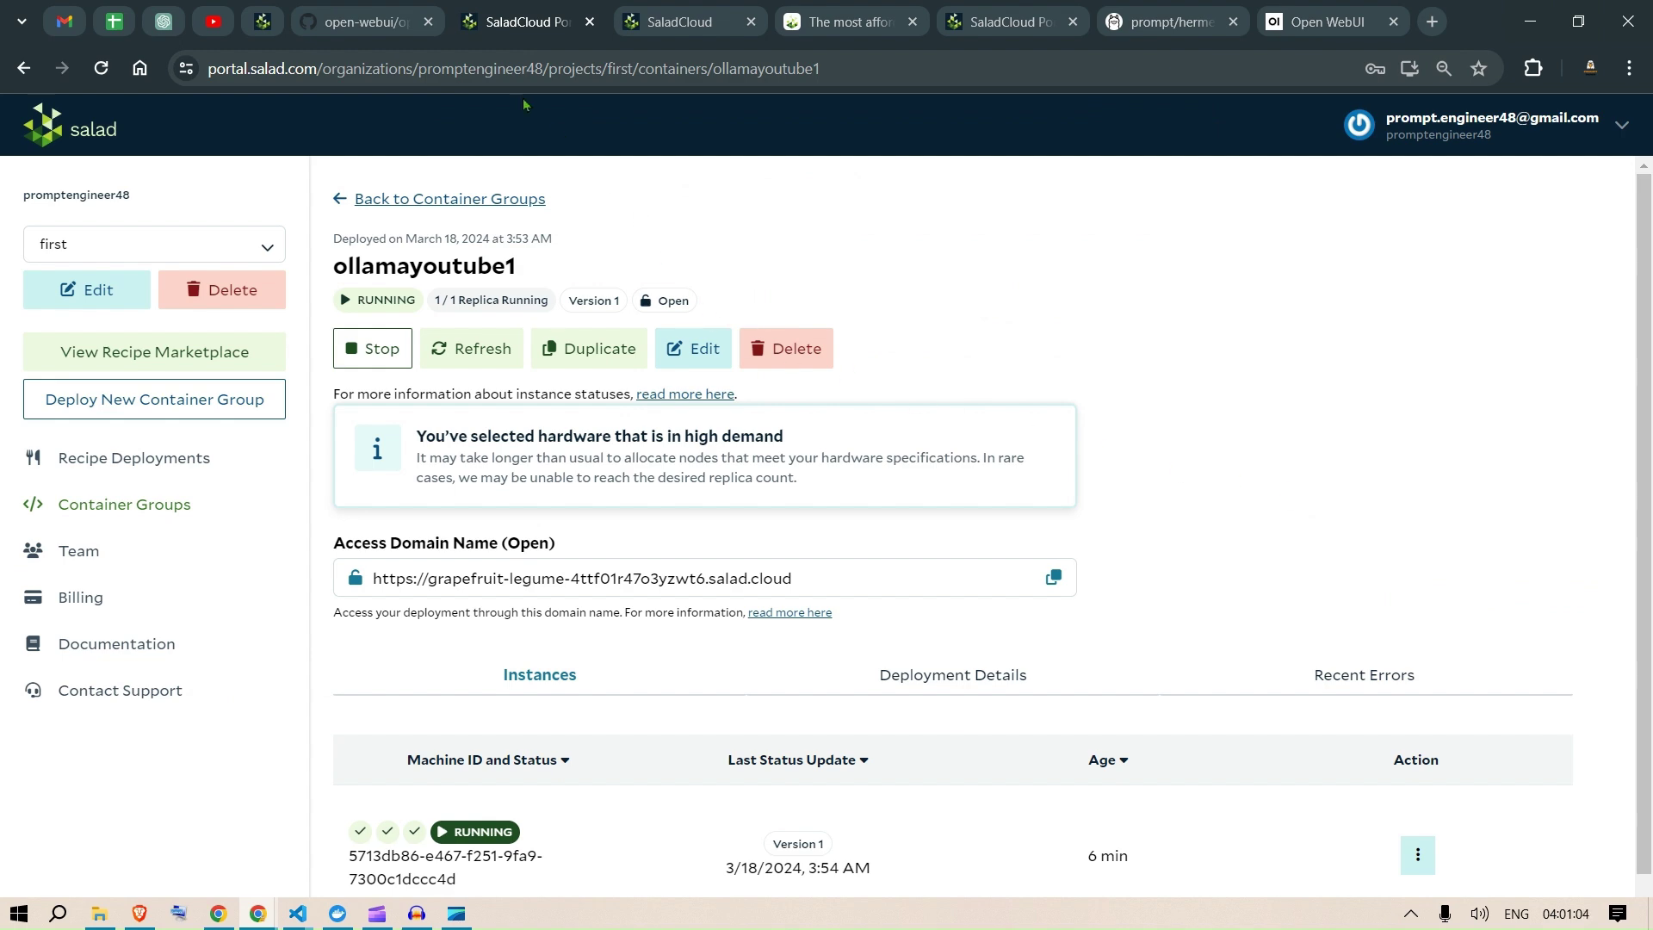
pyautogui.click(360, 18)
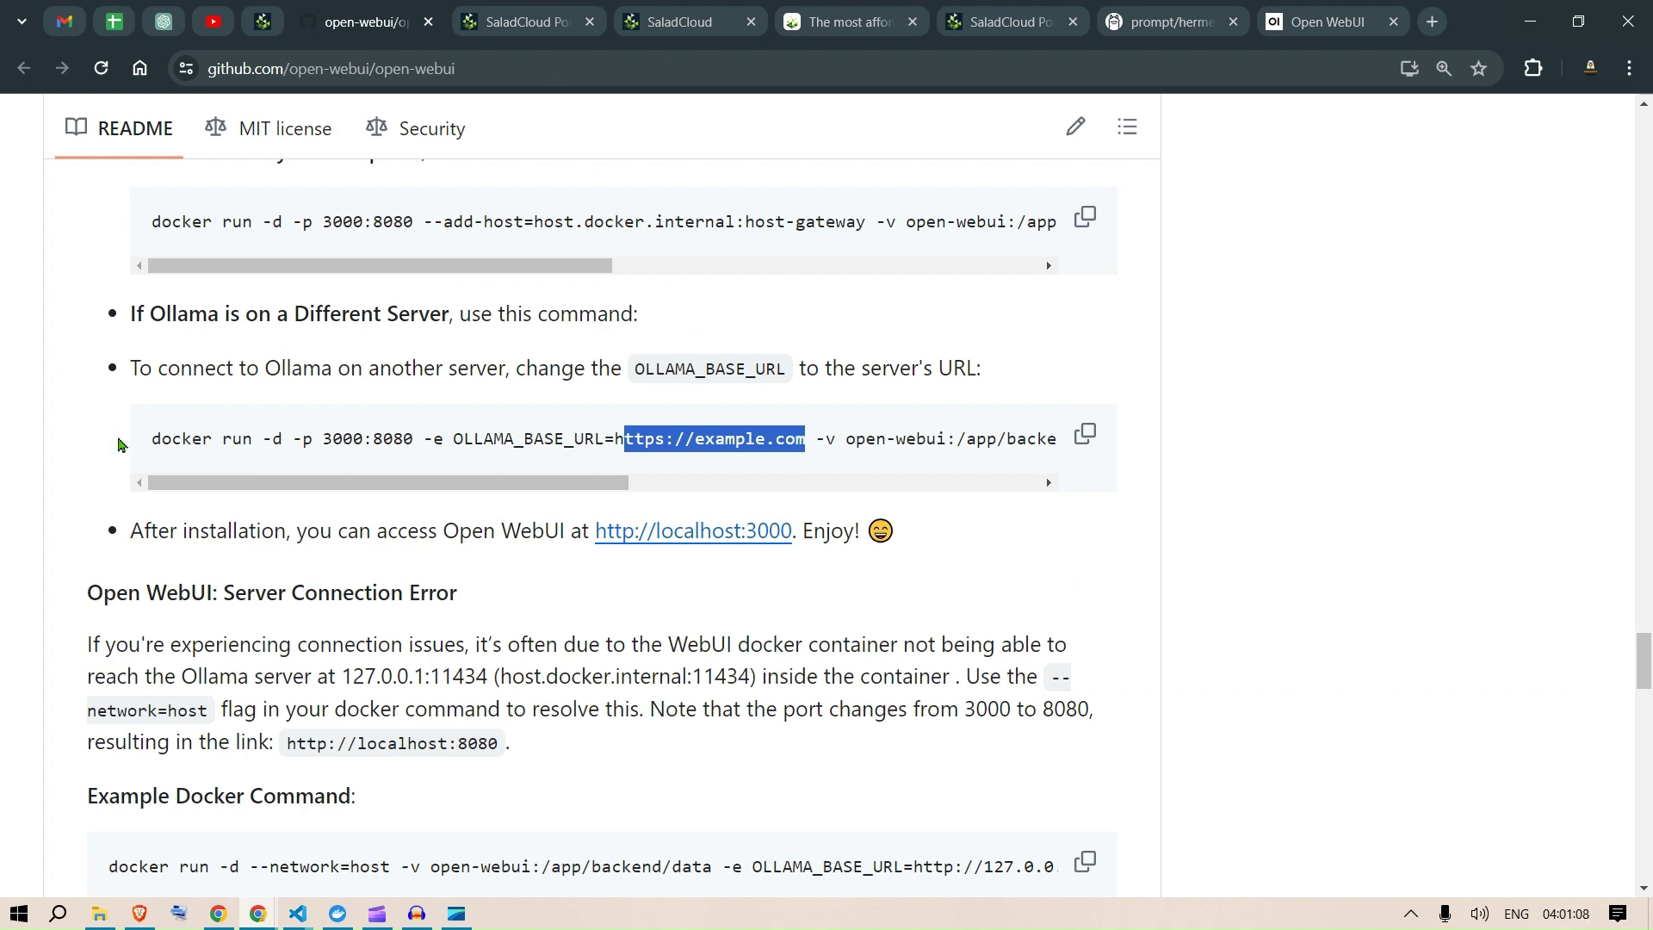
pyautogui.hscroll(3, 512, 486)
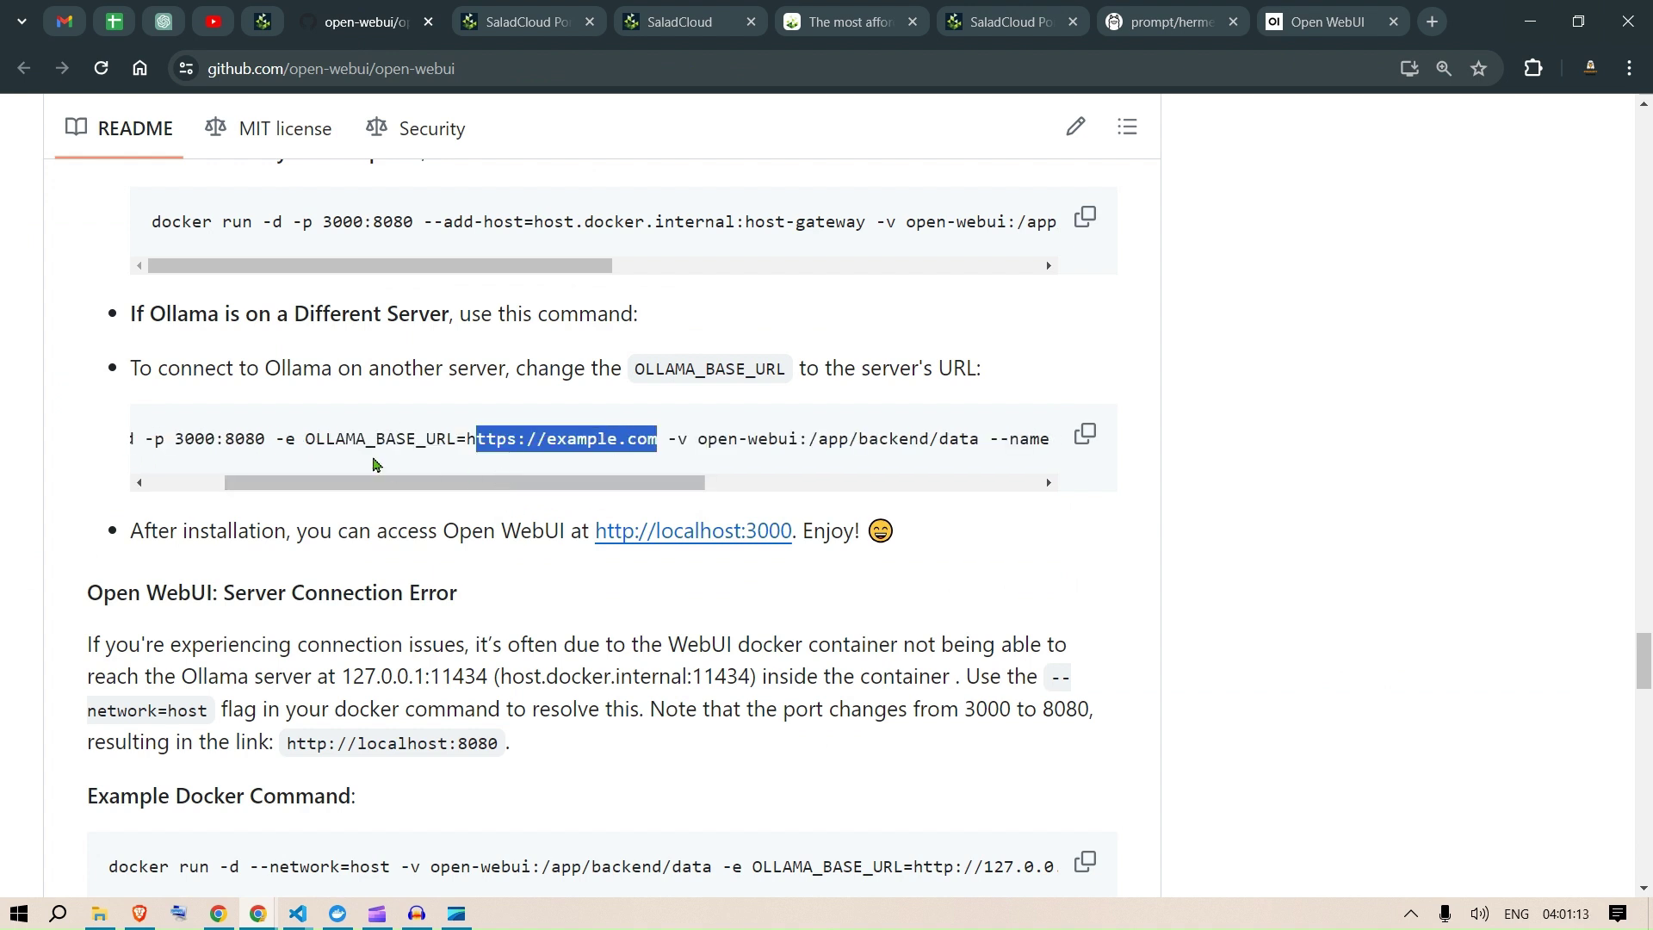
pyautogui.moveTo(307, 439); pyautogui.dragTo(605, 433)
pyautogui.click(1339, 19)
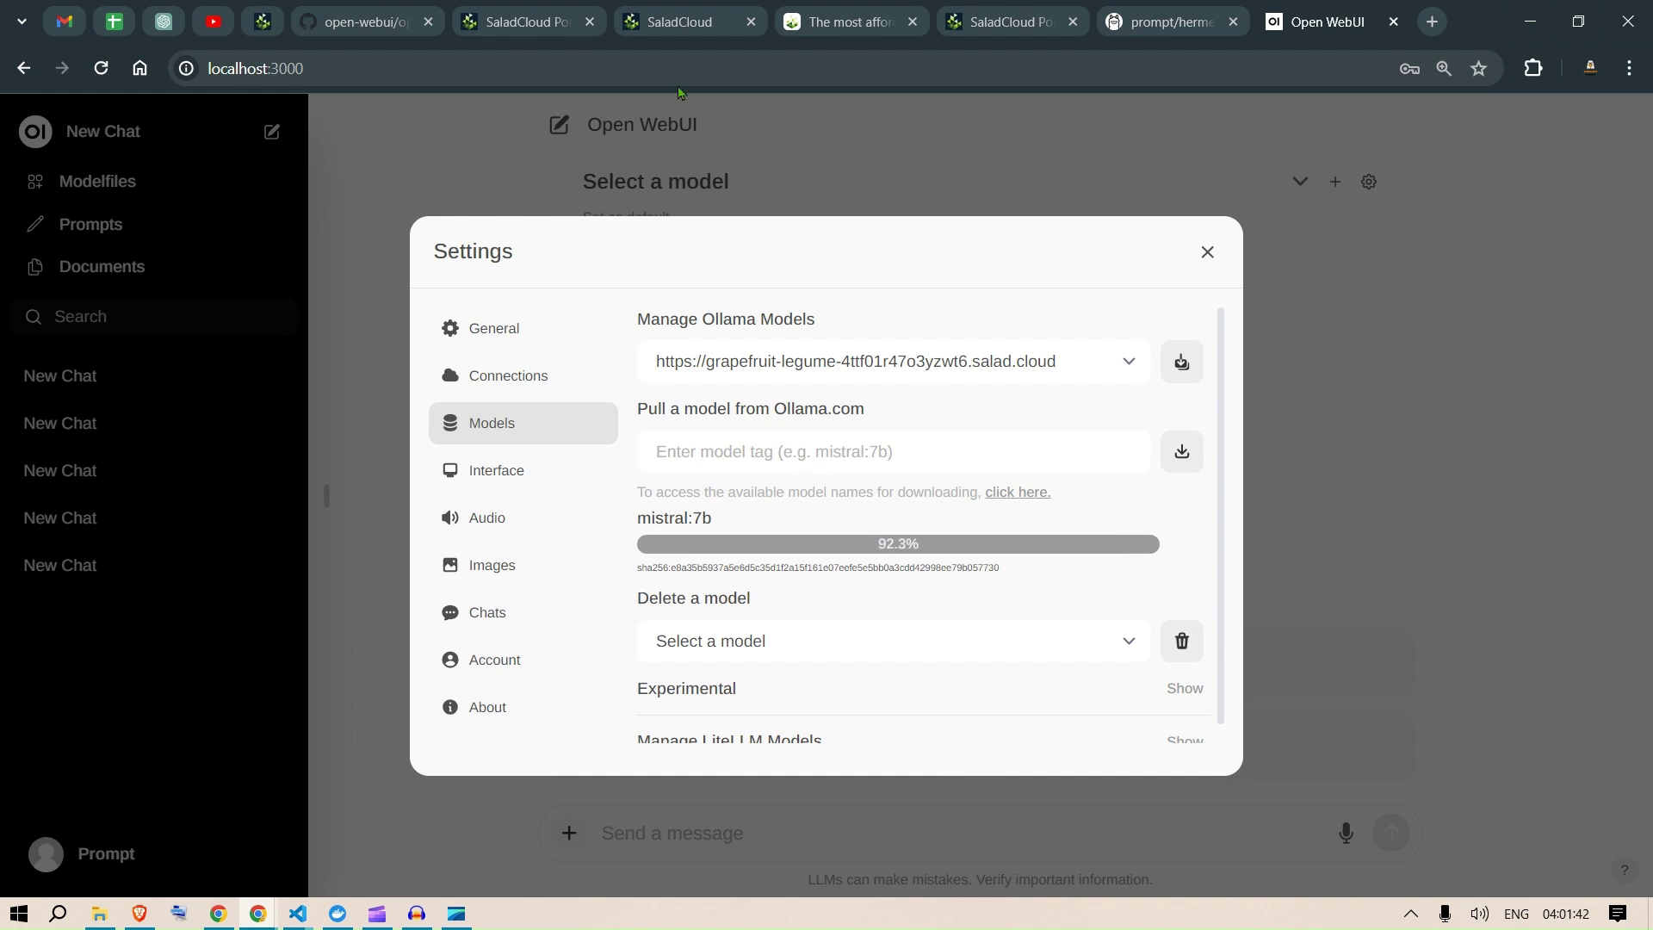
# Step: Check the ollamayoutube1 deployment, then close Open WebUI Settings after mistral:7b reaches 100%
pyautogui.moveTo(549, 6)
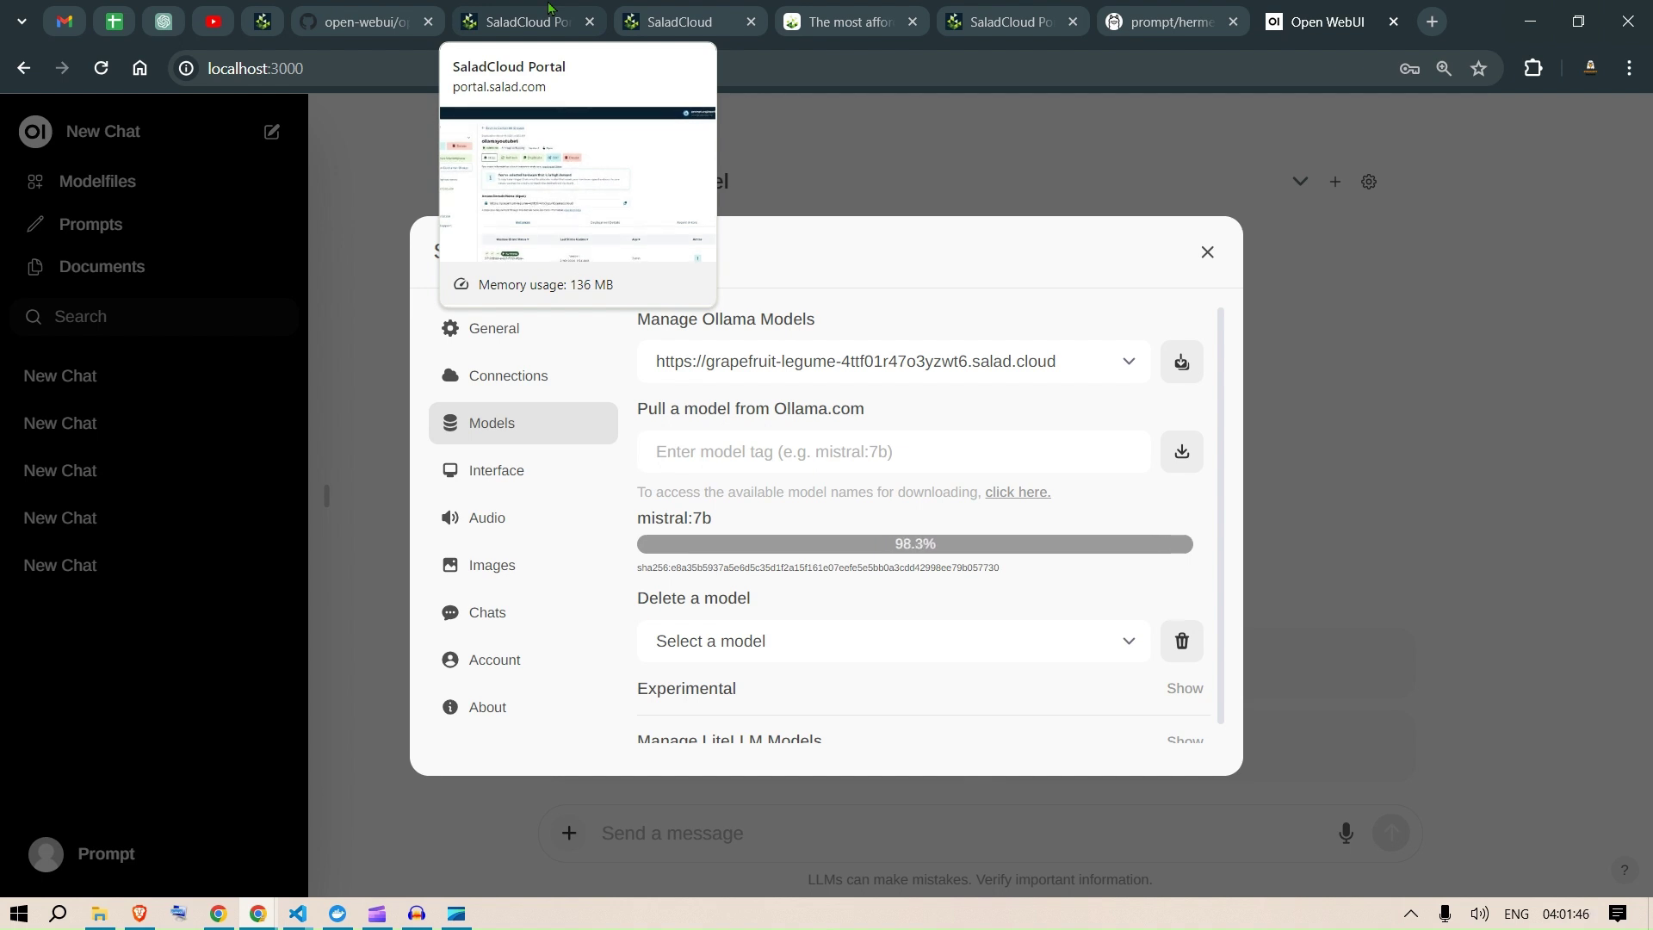
pyautogui.click(548, 7)
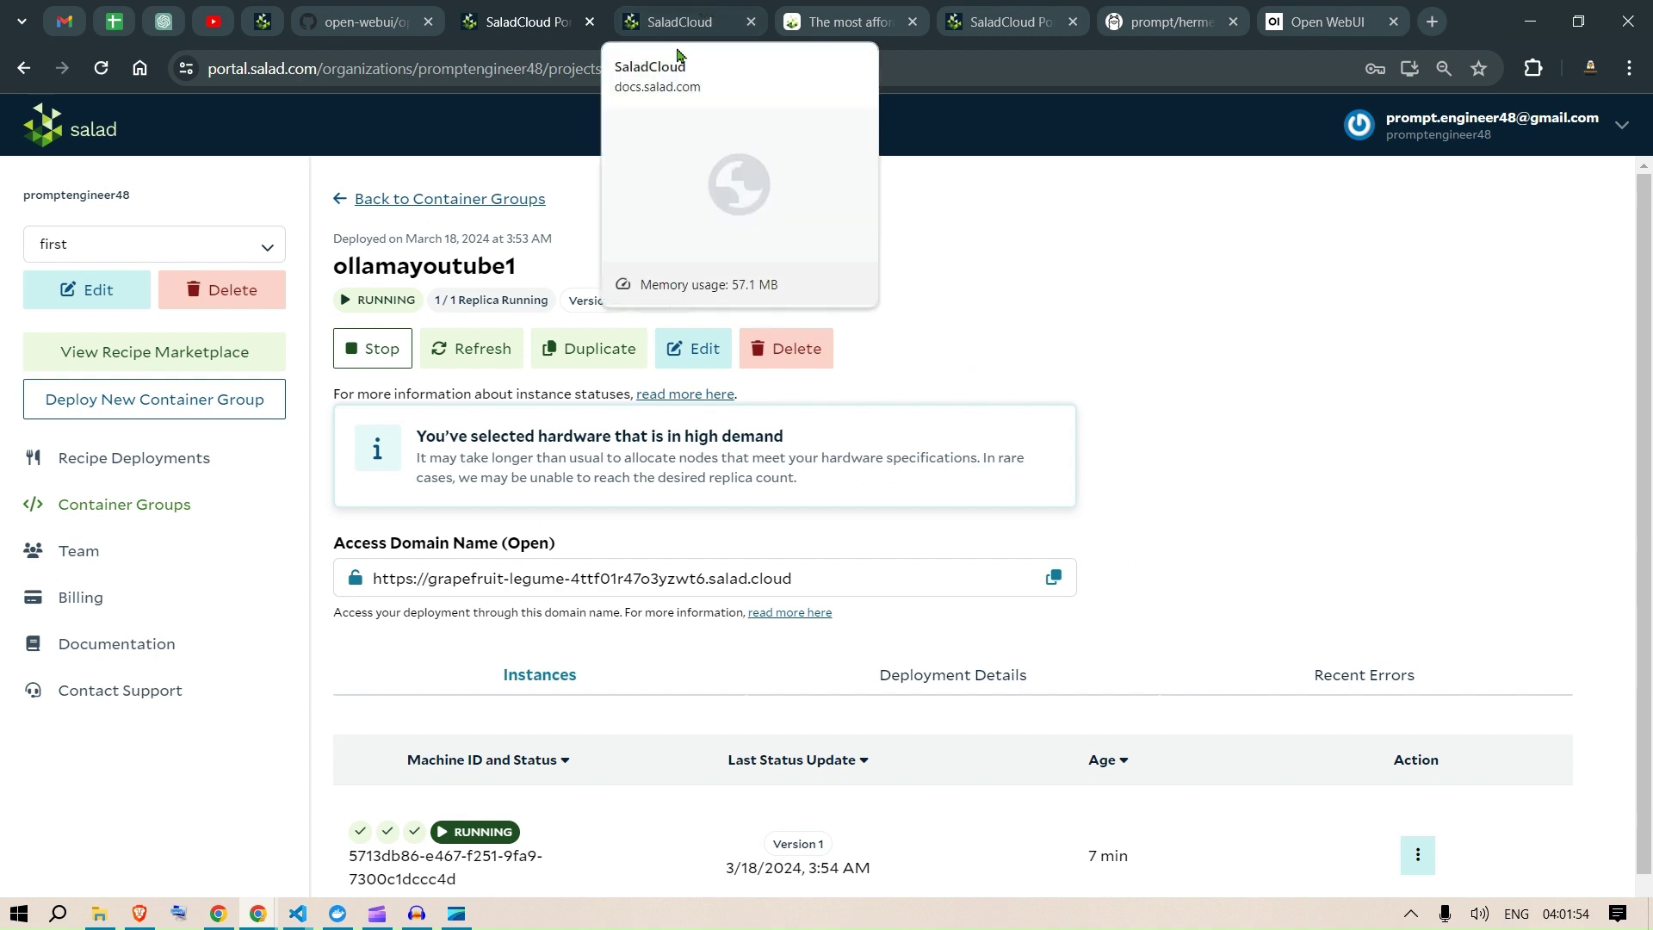
pyautogui.click(343, 200)
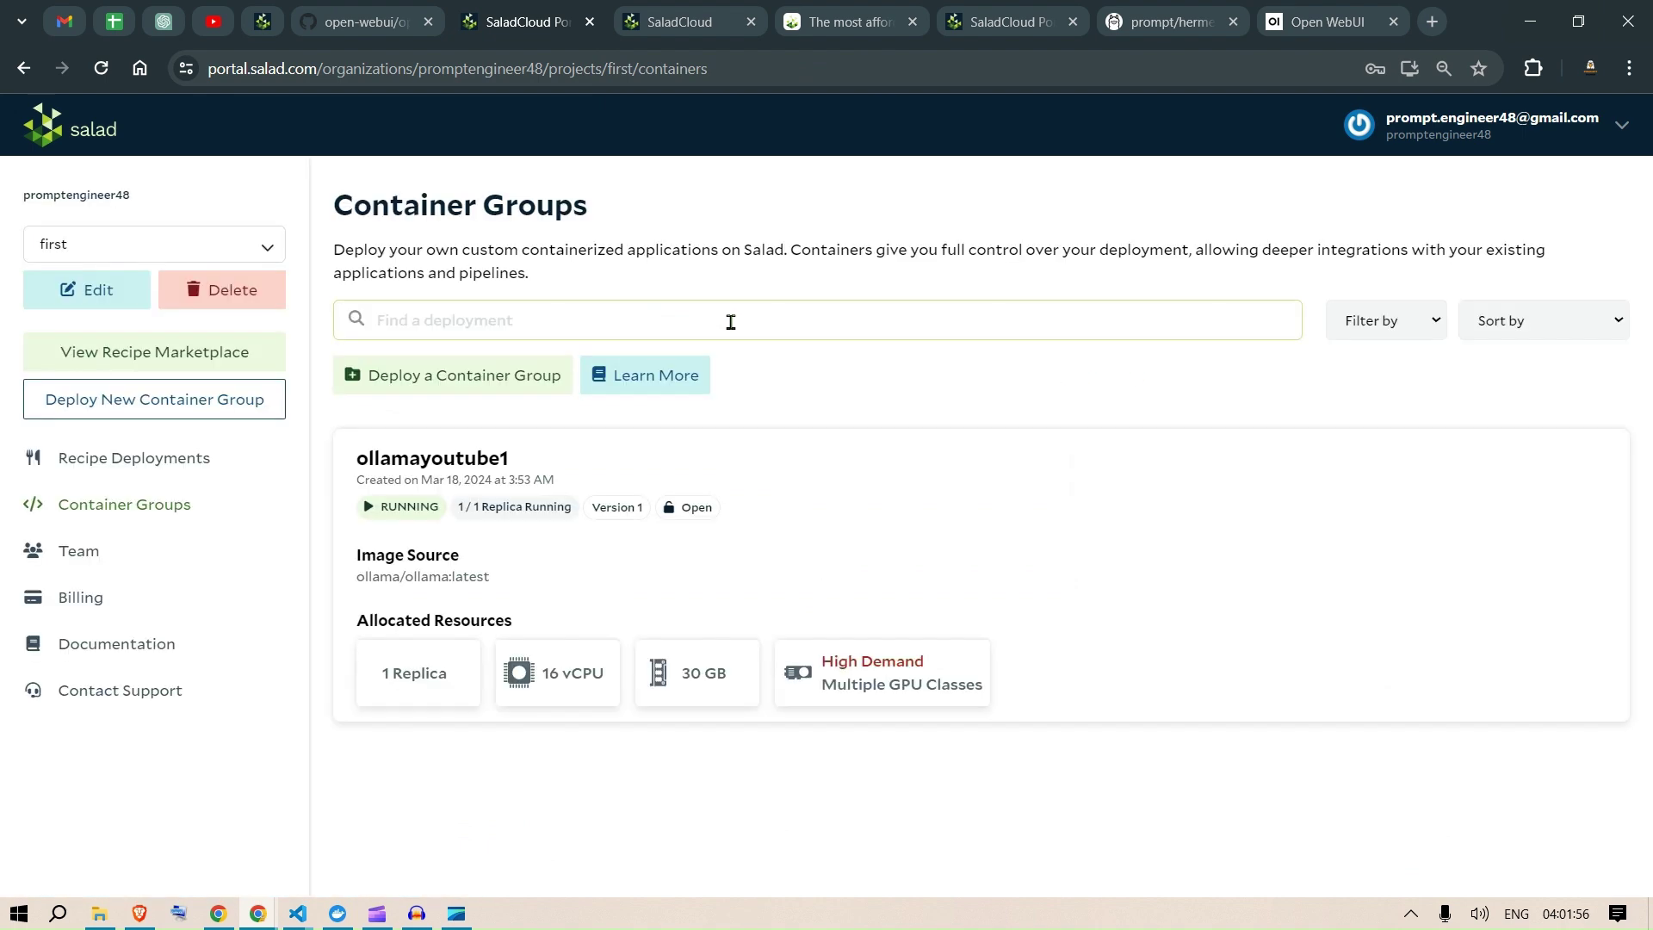
pyautogui.click(1329, 10)
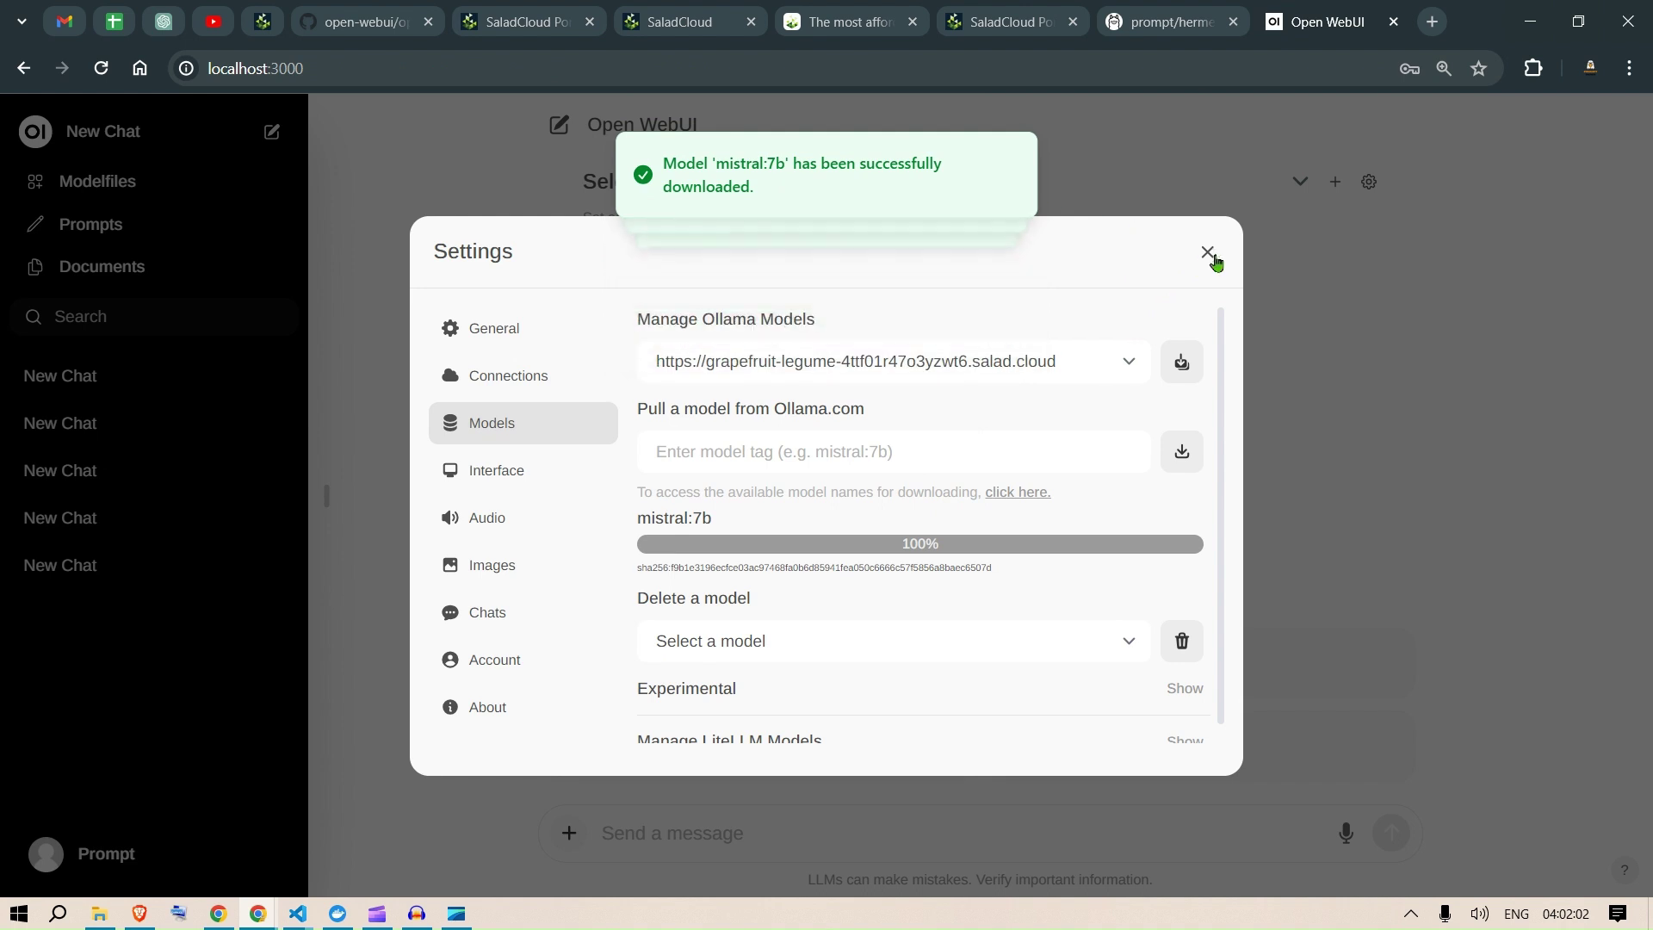
pyautogui.click(1208, 253)
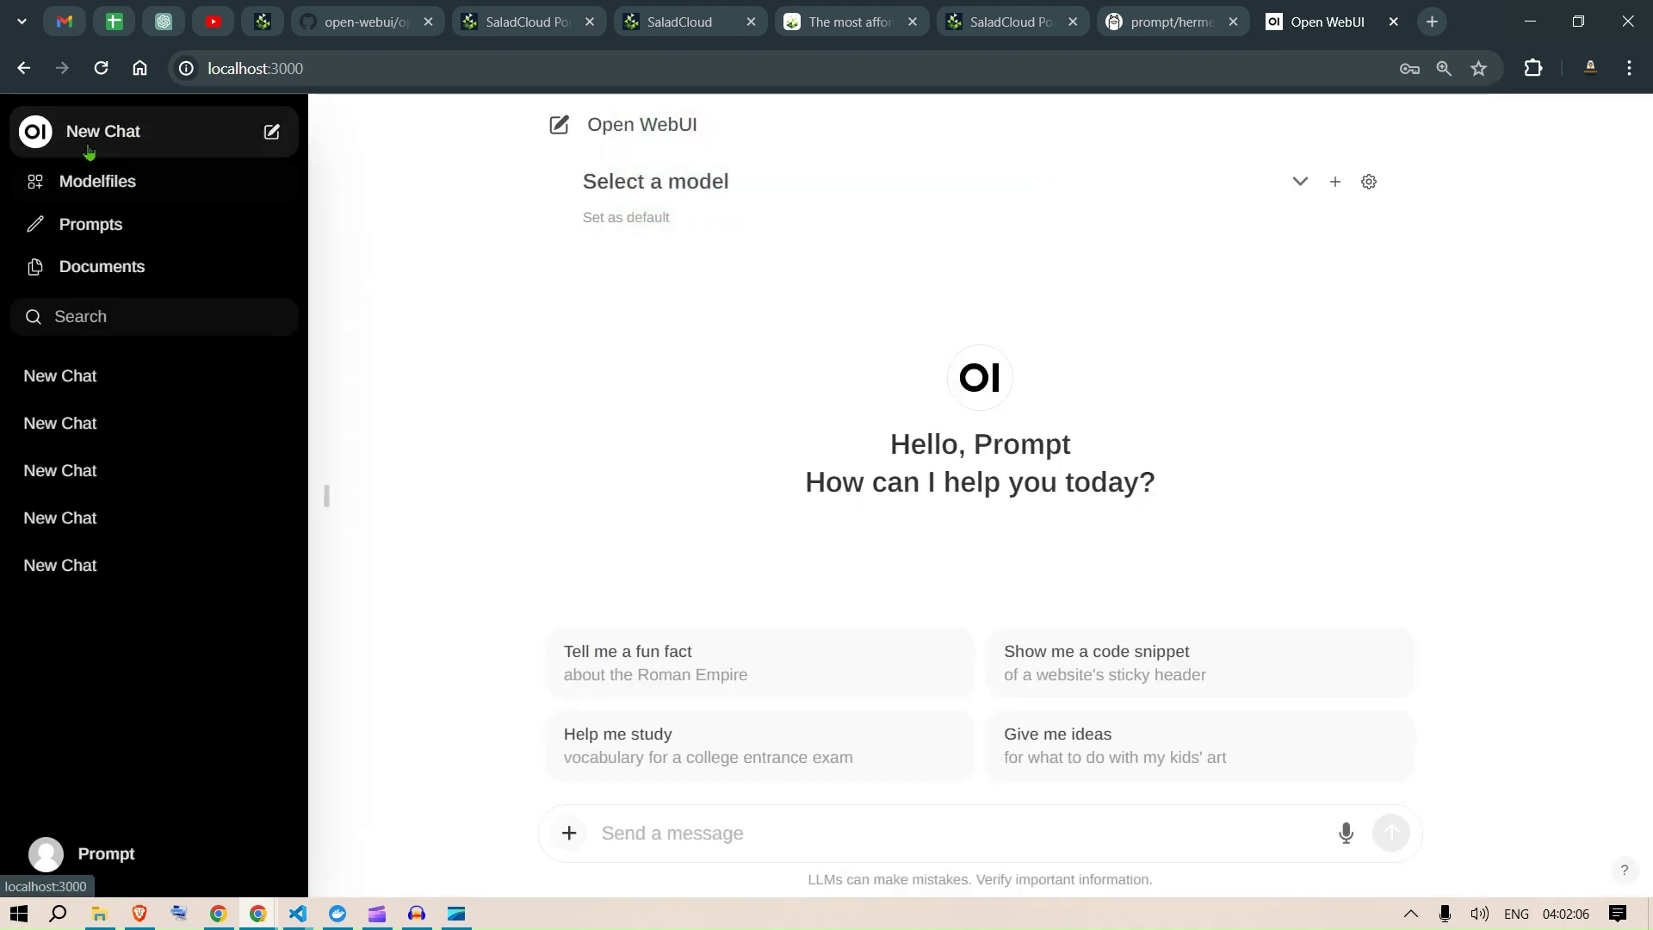
# Step: Choose mistral:7b, send the 'Help me study' vocabulary prompt, then switch to Container Groups
pyautogui.click(1298, 181)
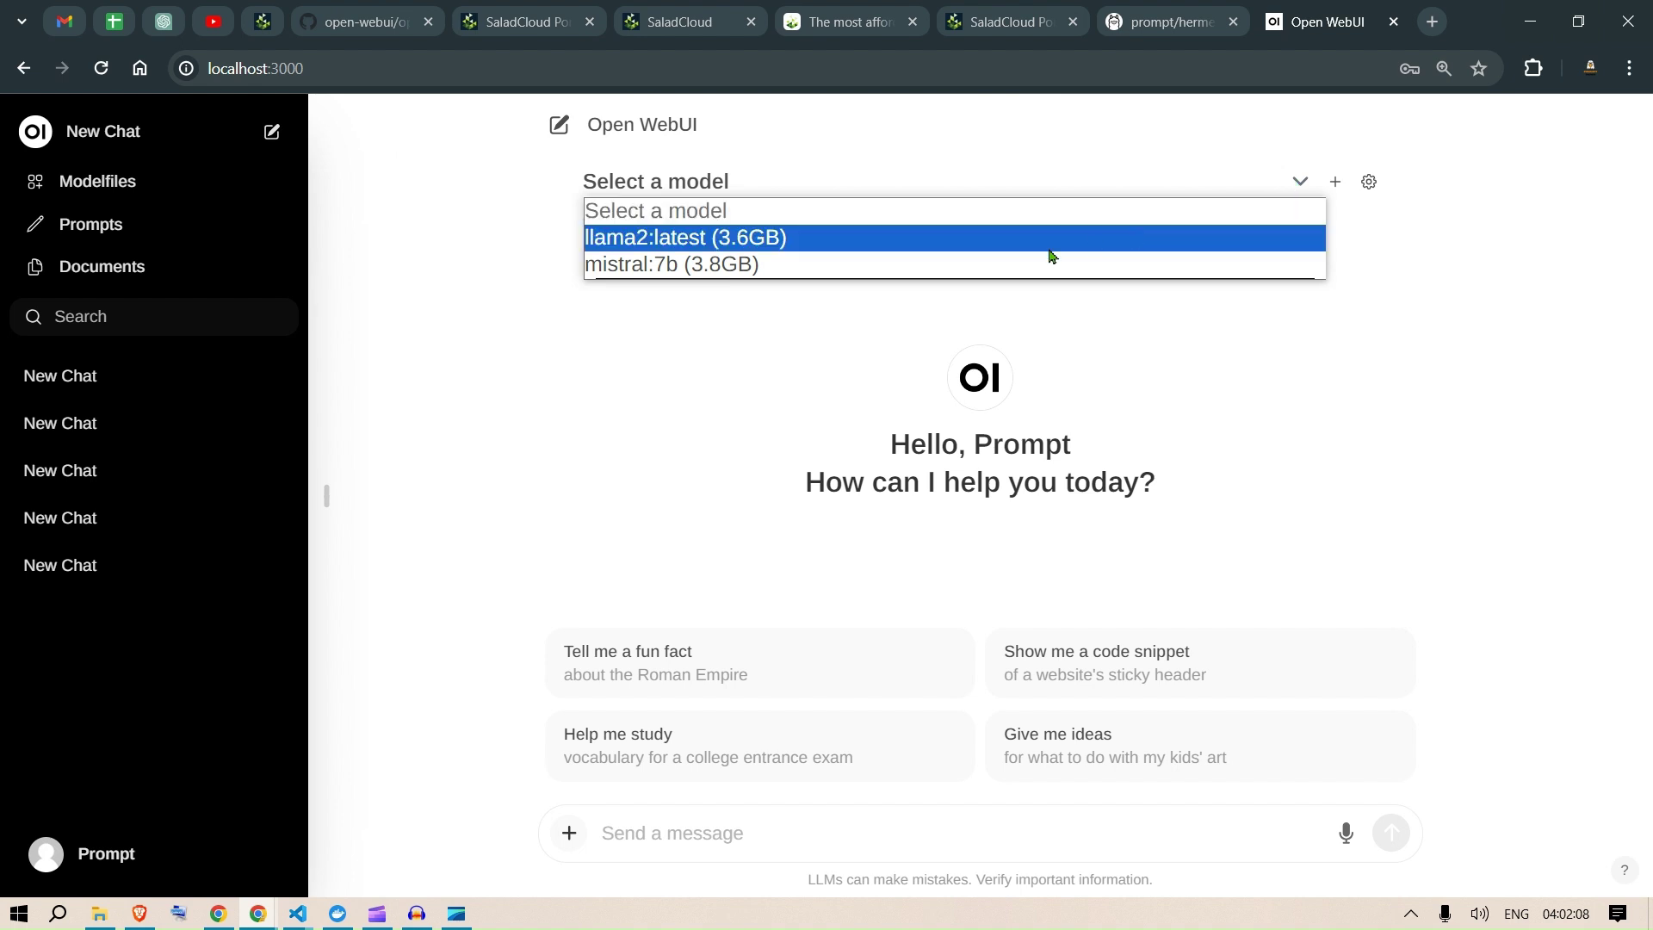
pyautogui.click(728, 272)
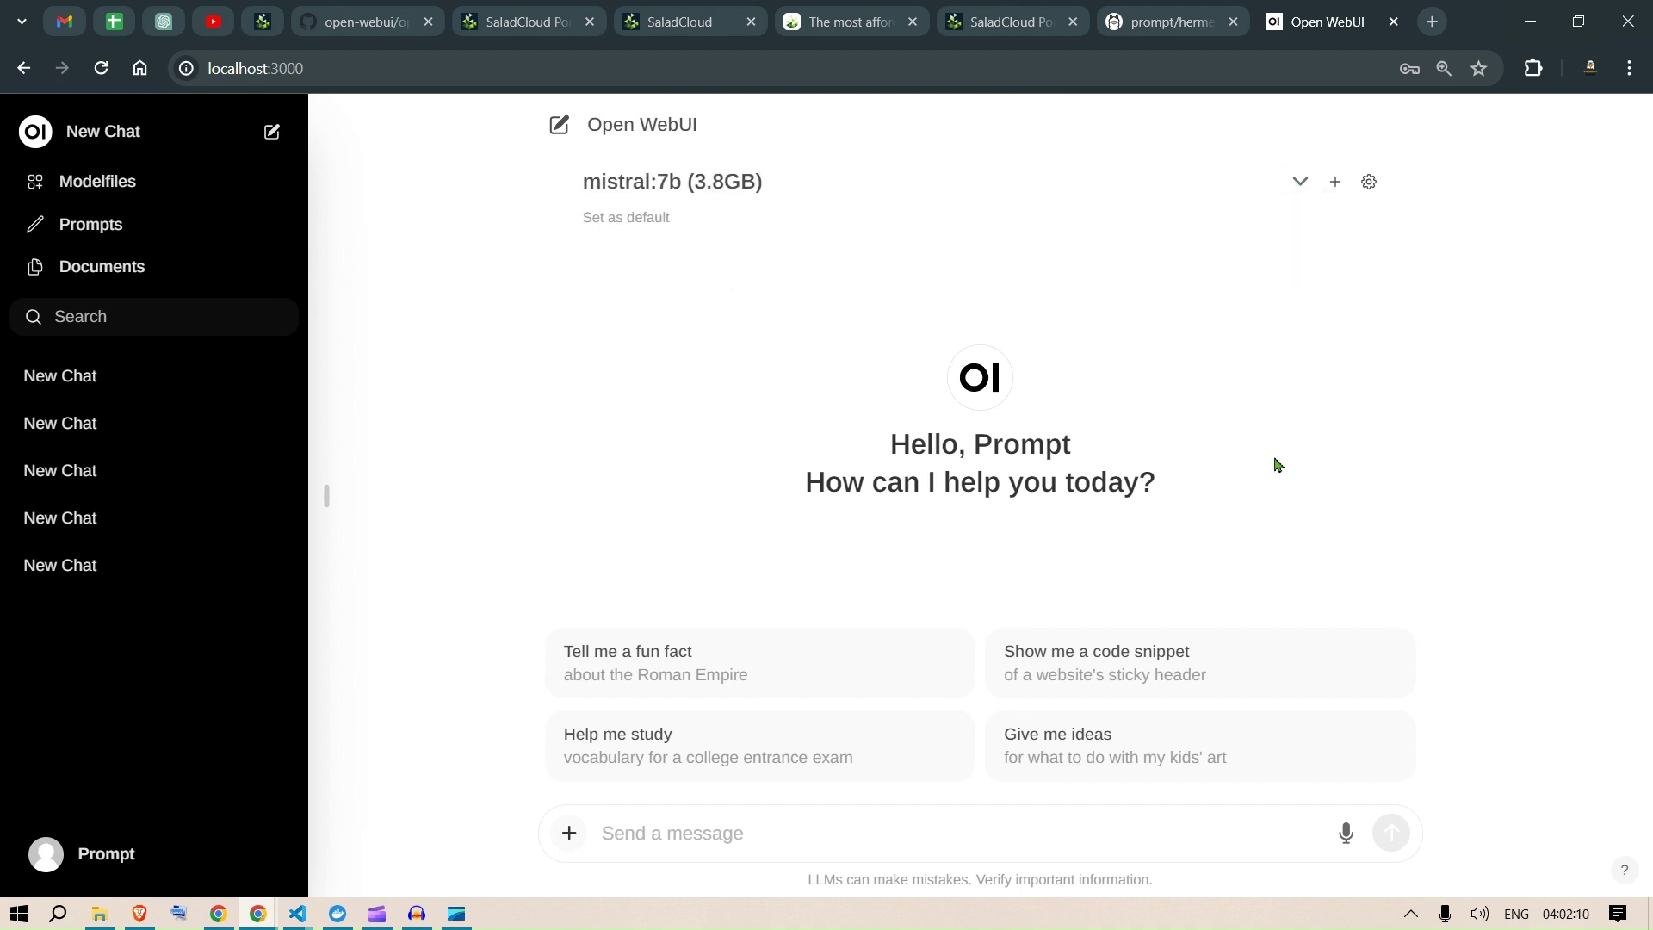
pyautogui.click(665, 766)
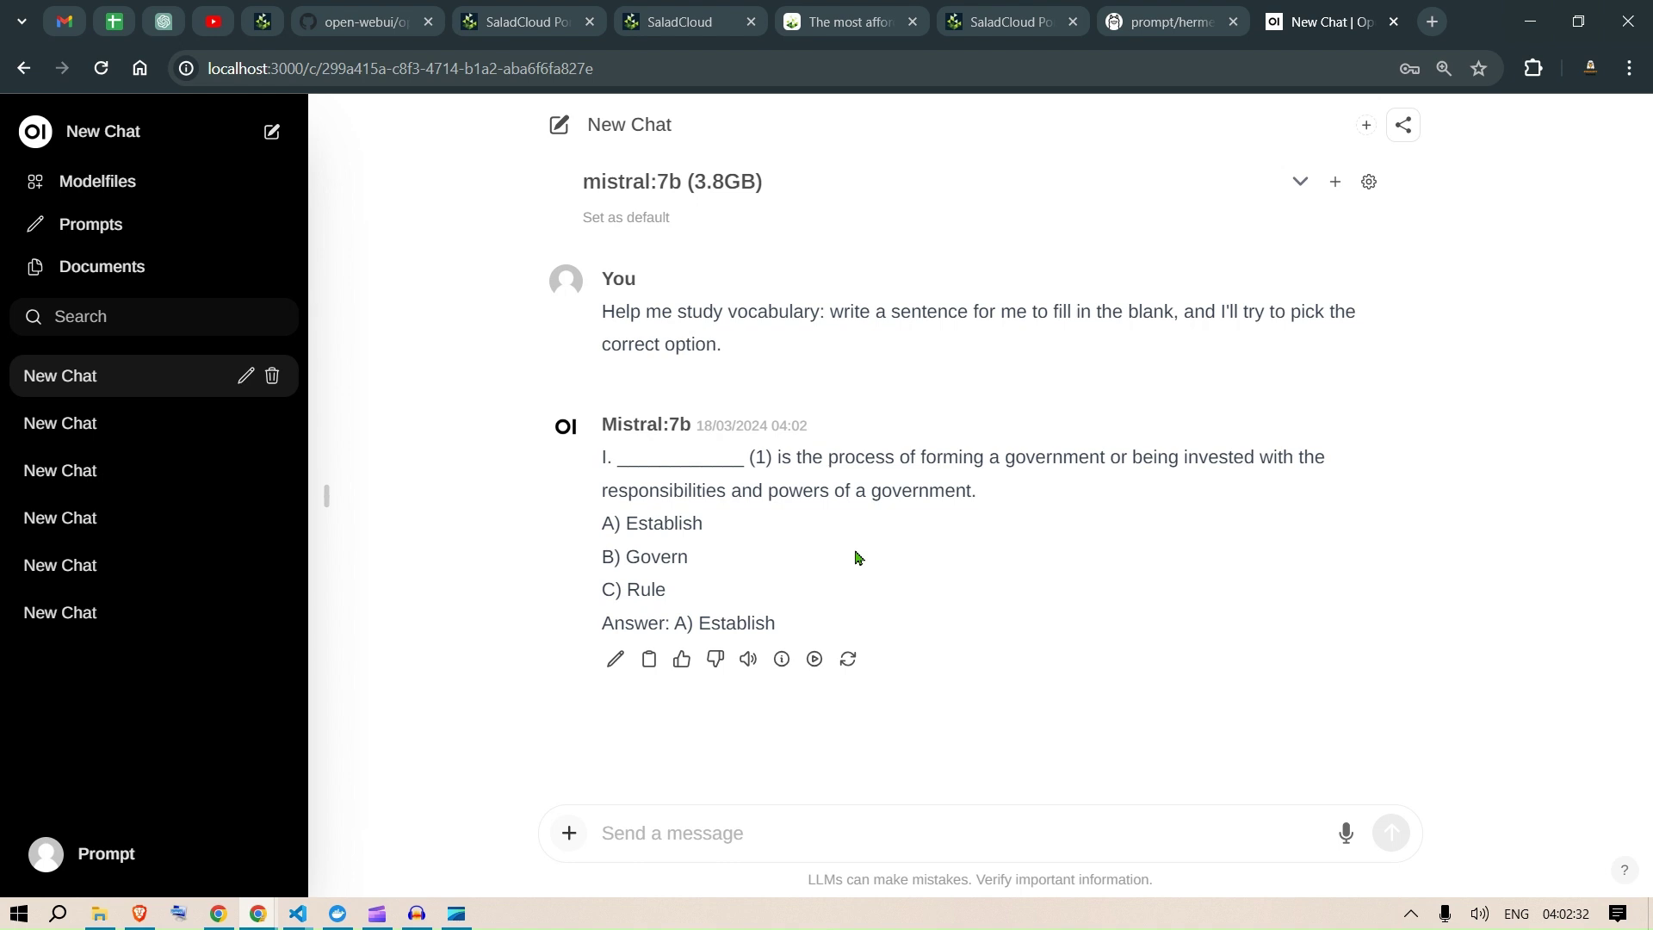
pyautogui.click(534, 11)
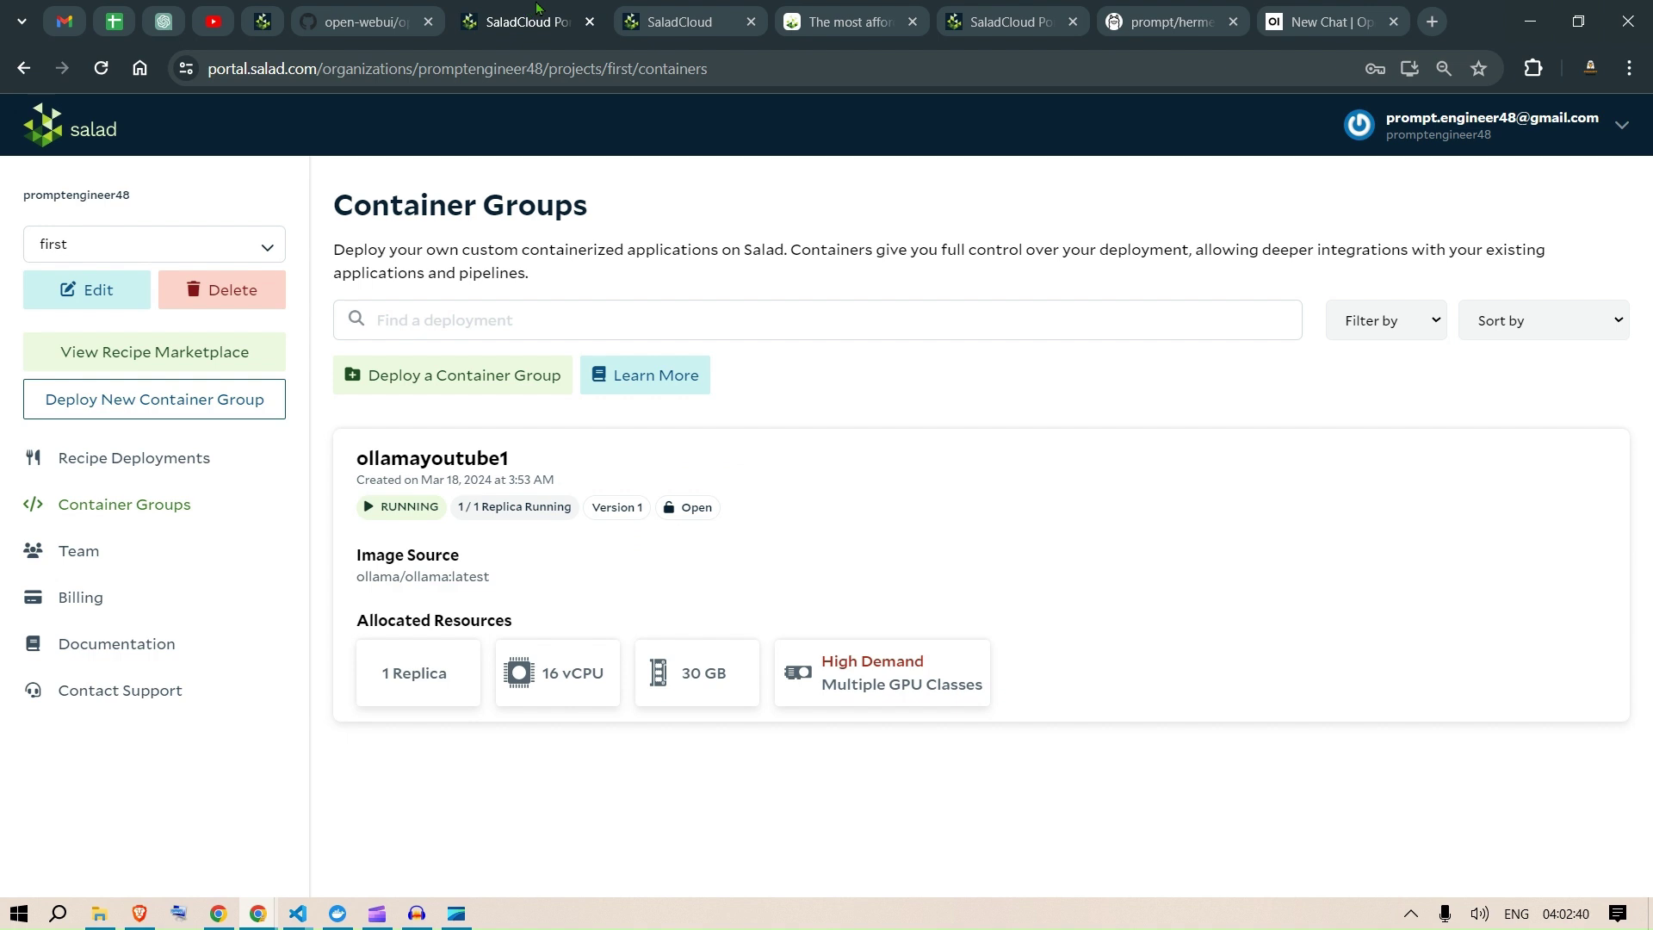
# Step: Review the port mapping in the README's OLLAMA_BASE_URL docker command, then return to the Mistral chat
pyautogui.click(361, 10)
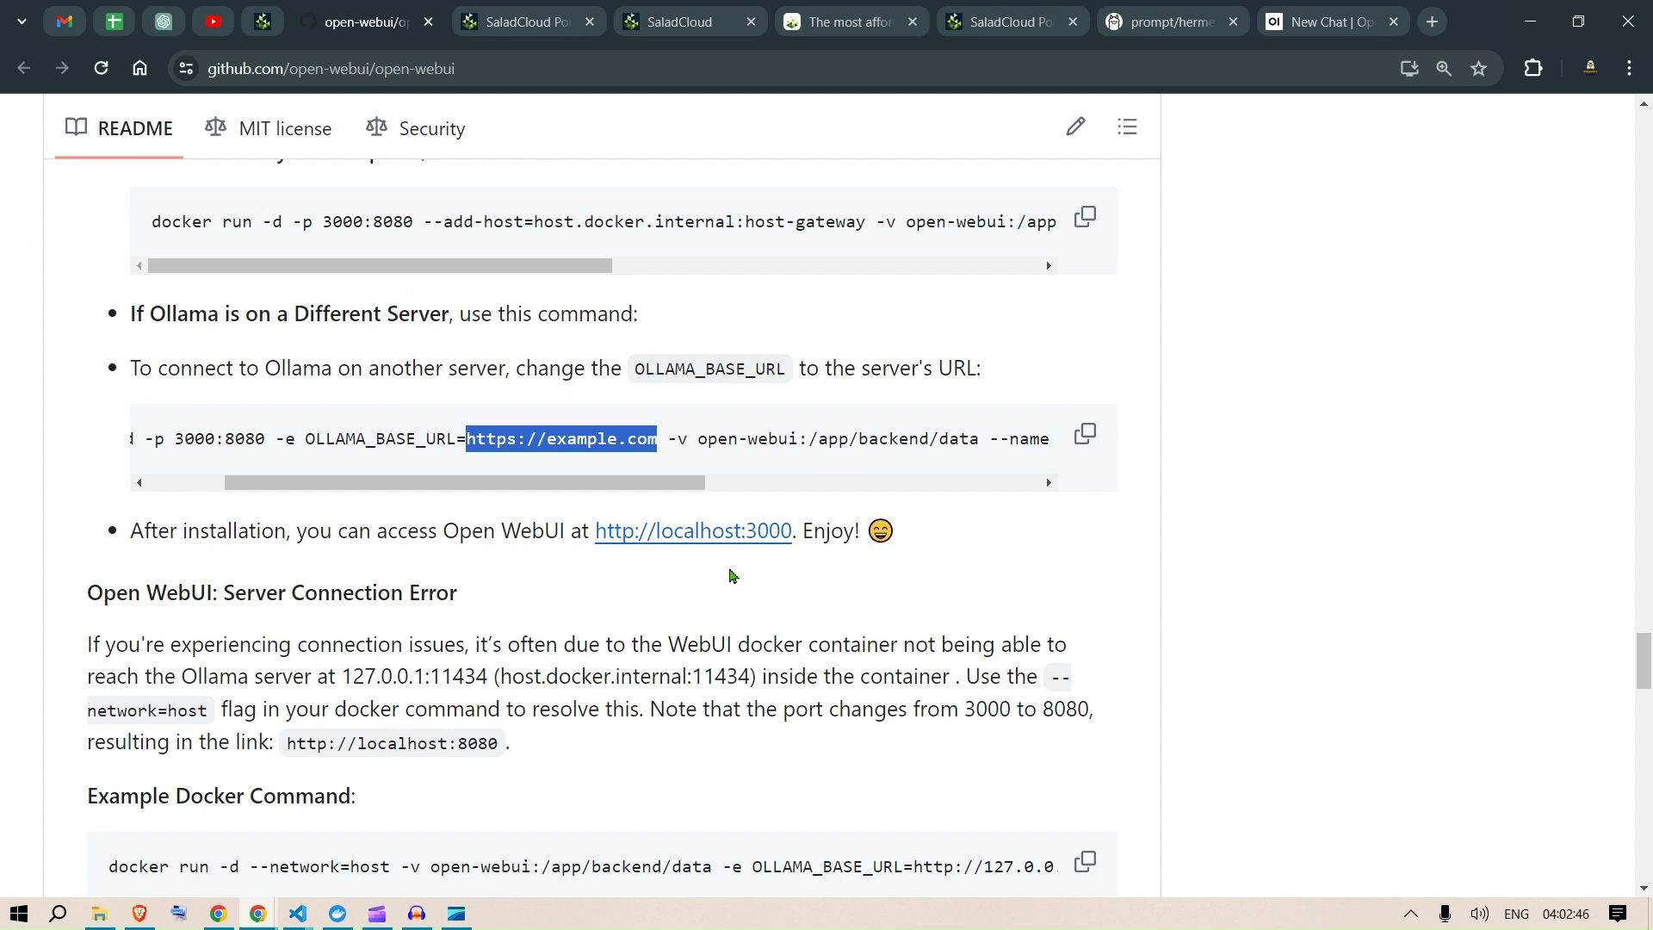
pyautogui.click(530, 12)
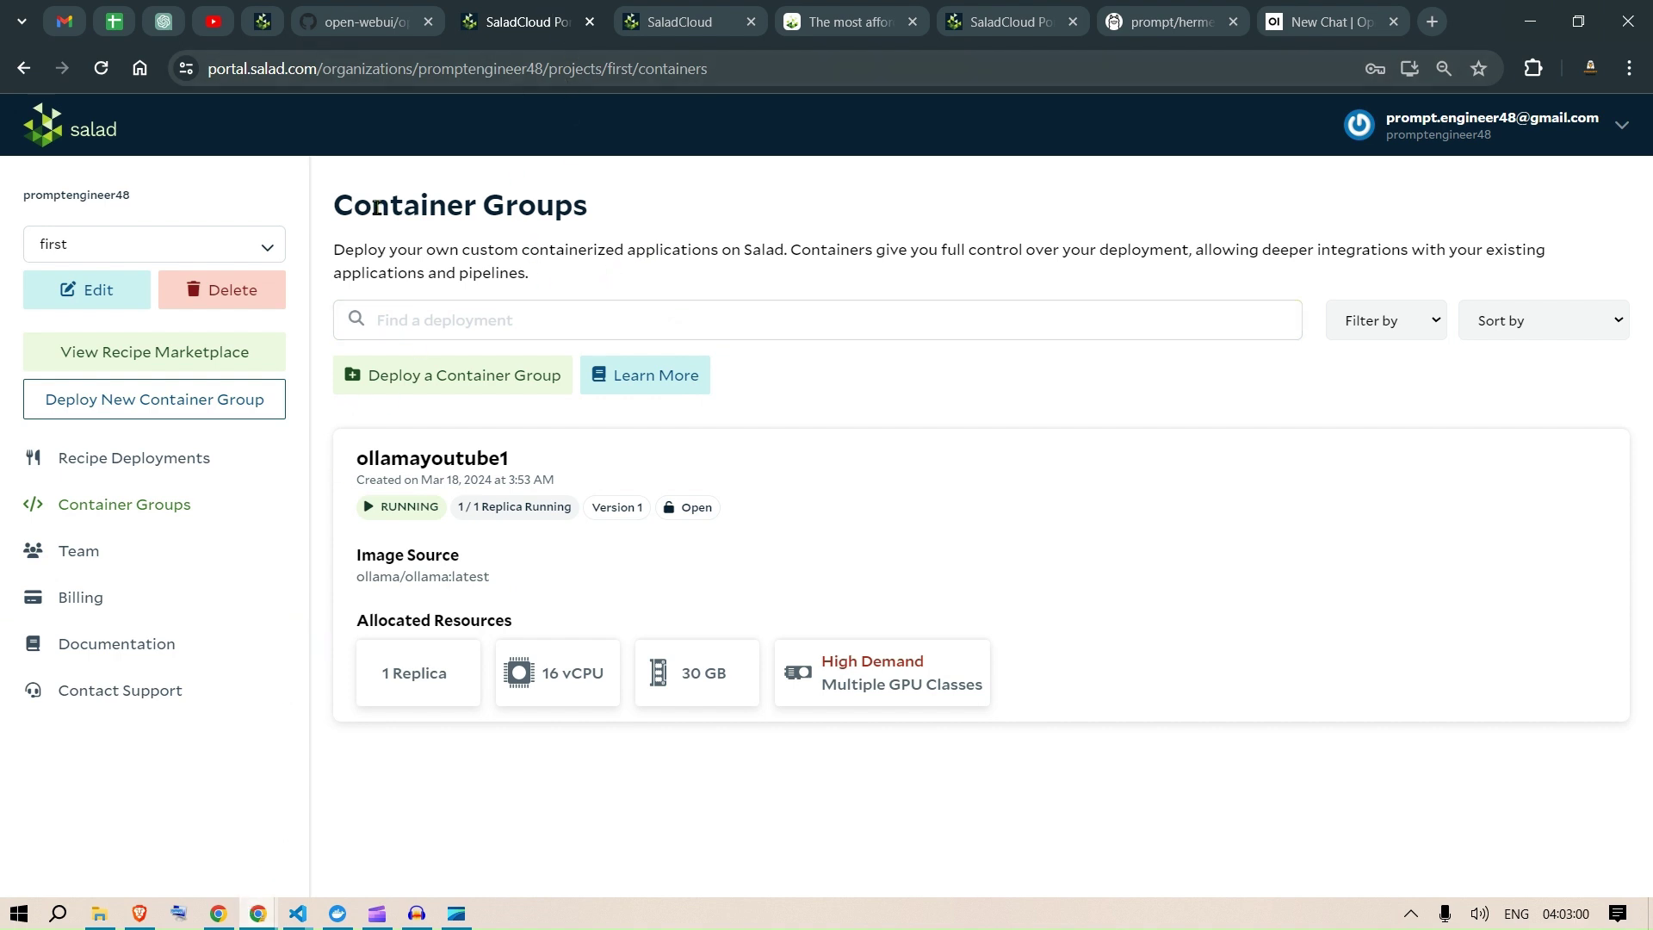
pyautogui.click(392, 26)
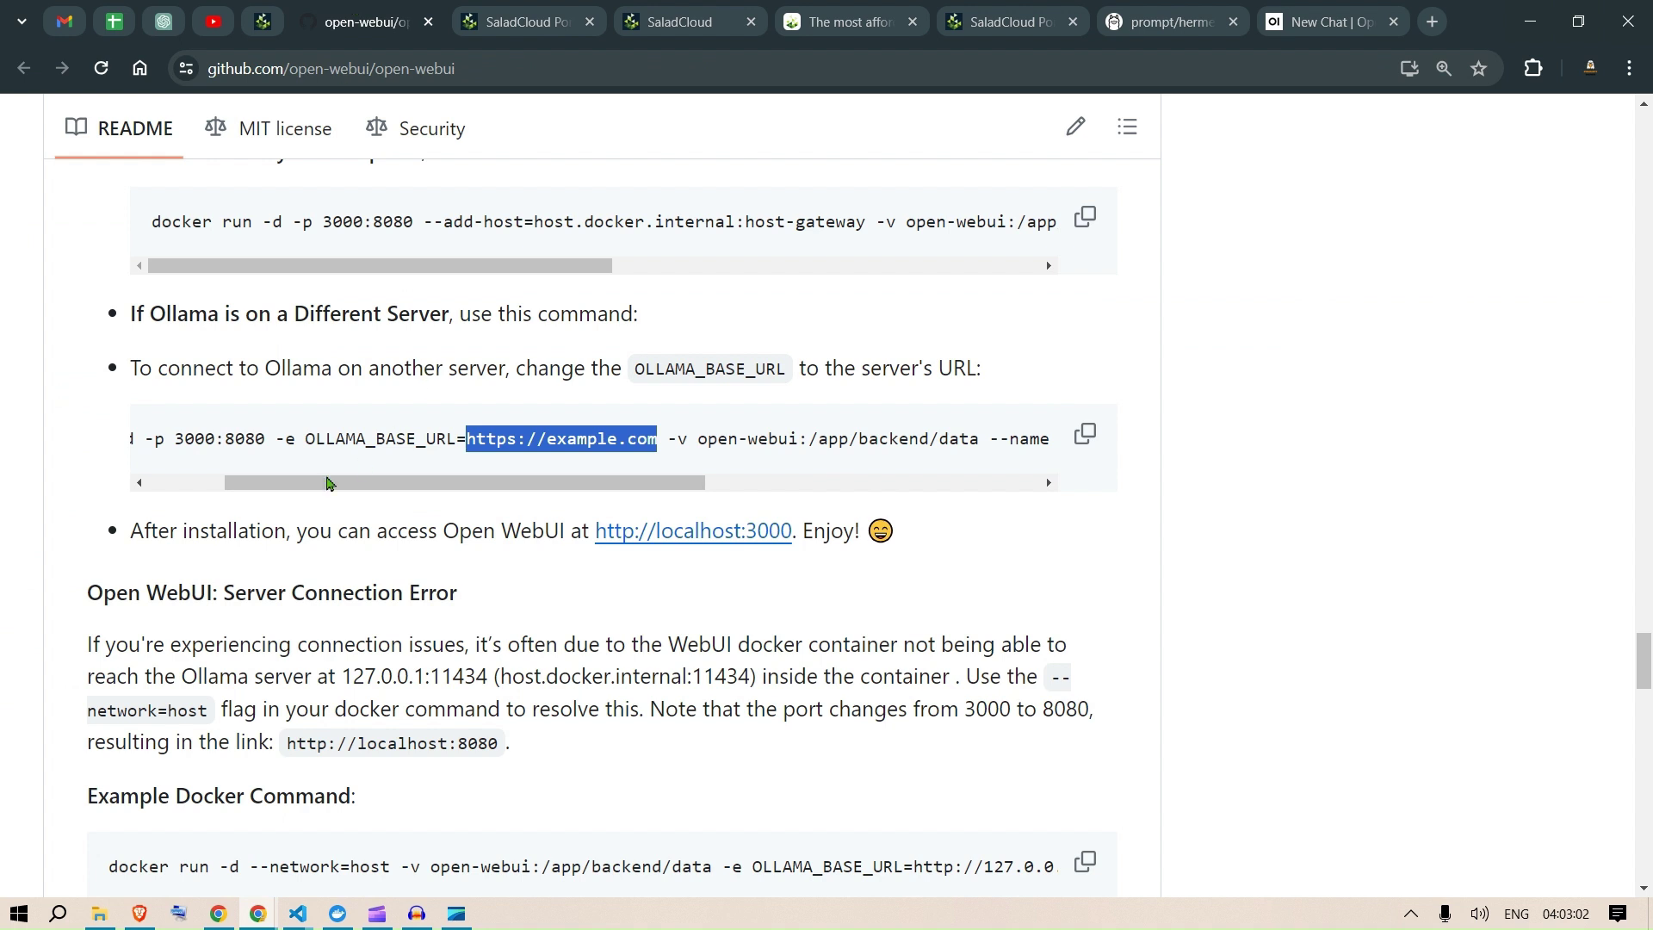
pyautogui.moveTo(196, 439); pyautogui.dragTo(250, 484)
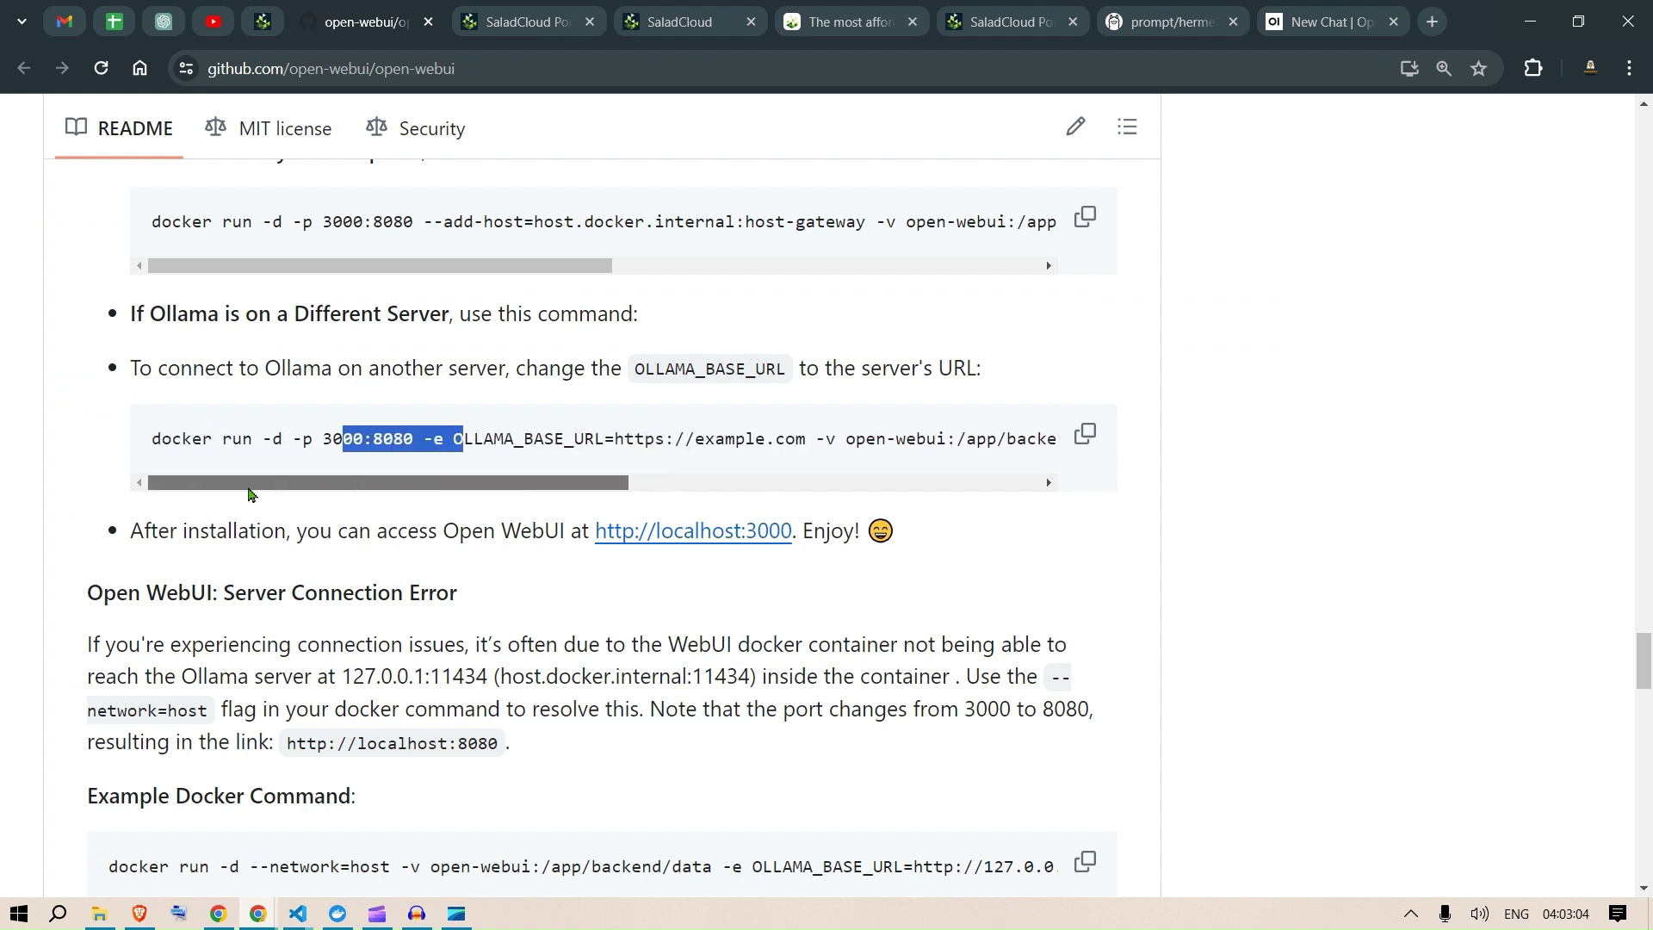
pyautogui.click(1325, 19)
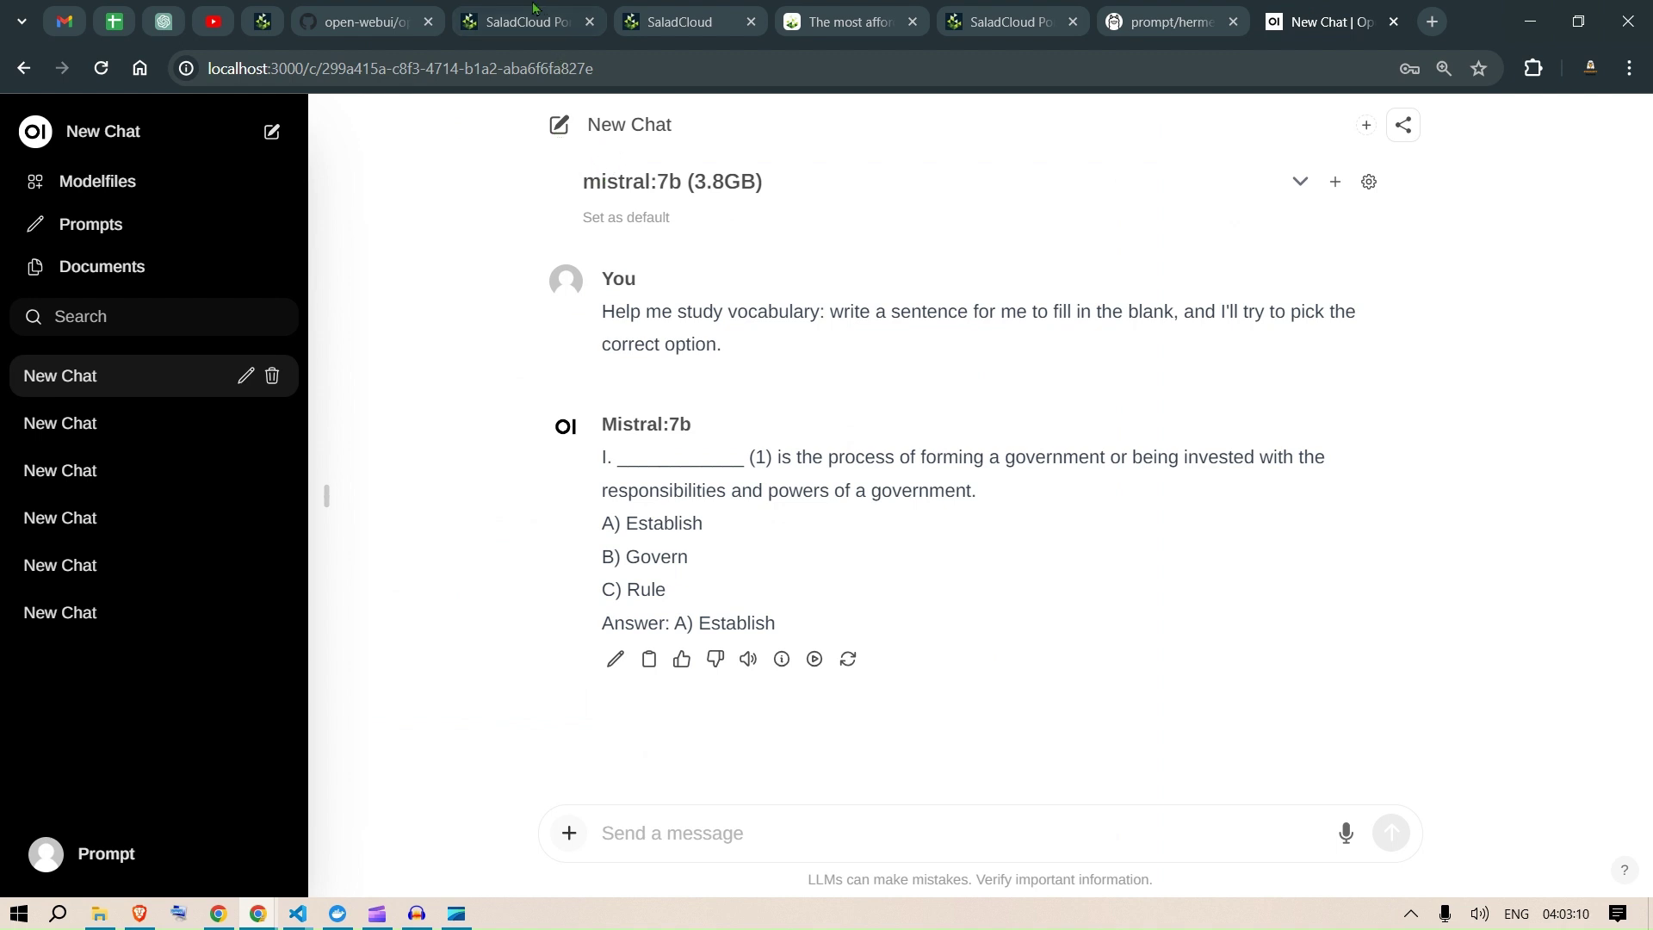
pyautogui.moveTo(534, 9)
# Step: Copy 'prompt/hermes-2-pro' from ollama.com and start pulling it from Open WebUI's model settings
pyautogui.click(1148, 10)
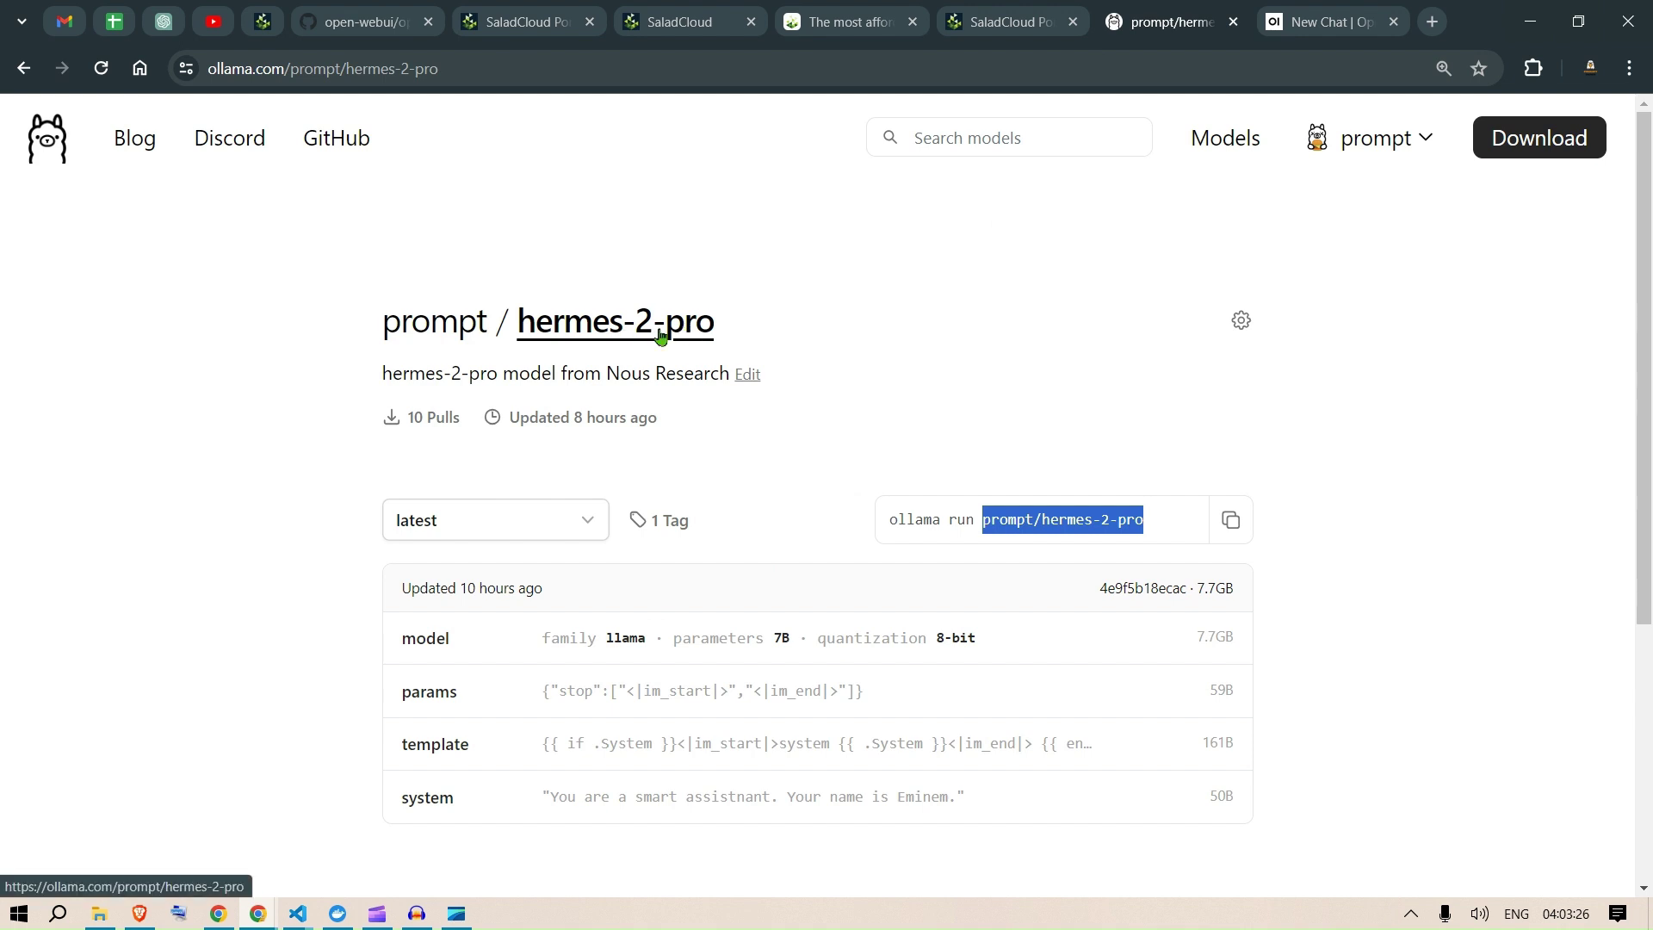
pyautogui.moveTo(1150, 519); pyautogui.dragTo(981, 532)
pyautogui.hotkey('ctrl', 'c')
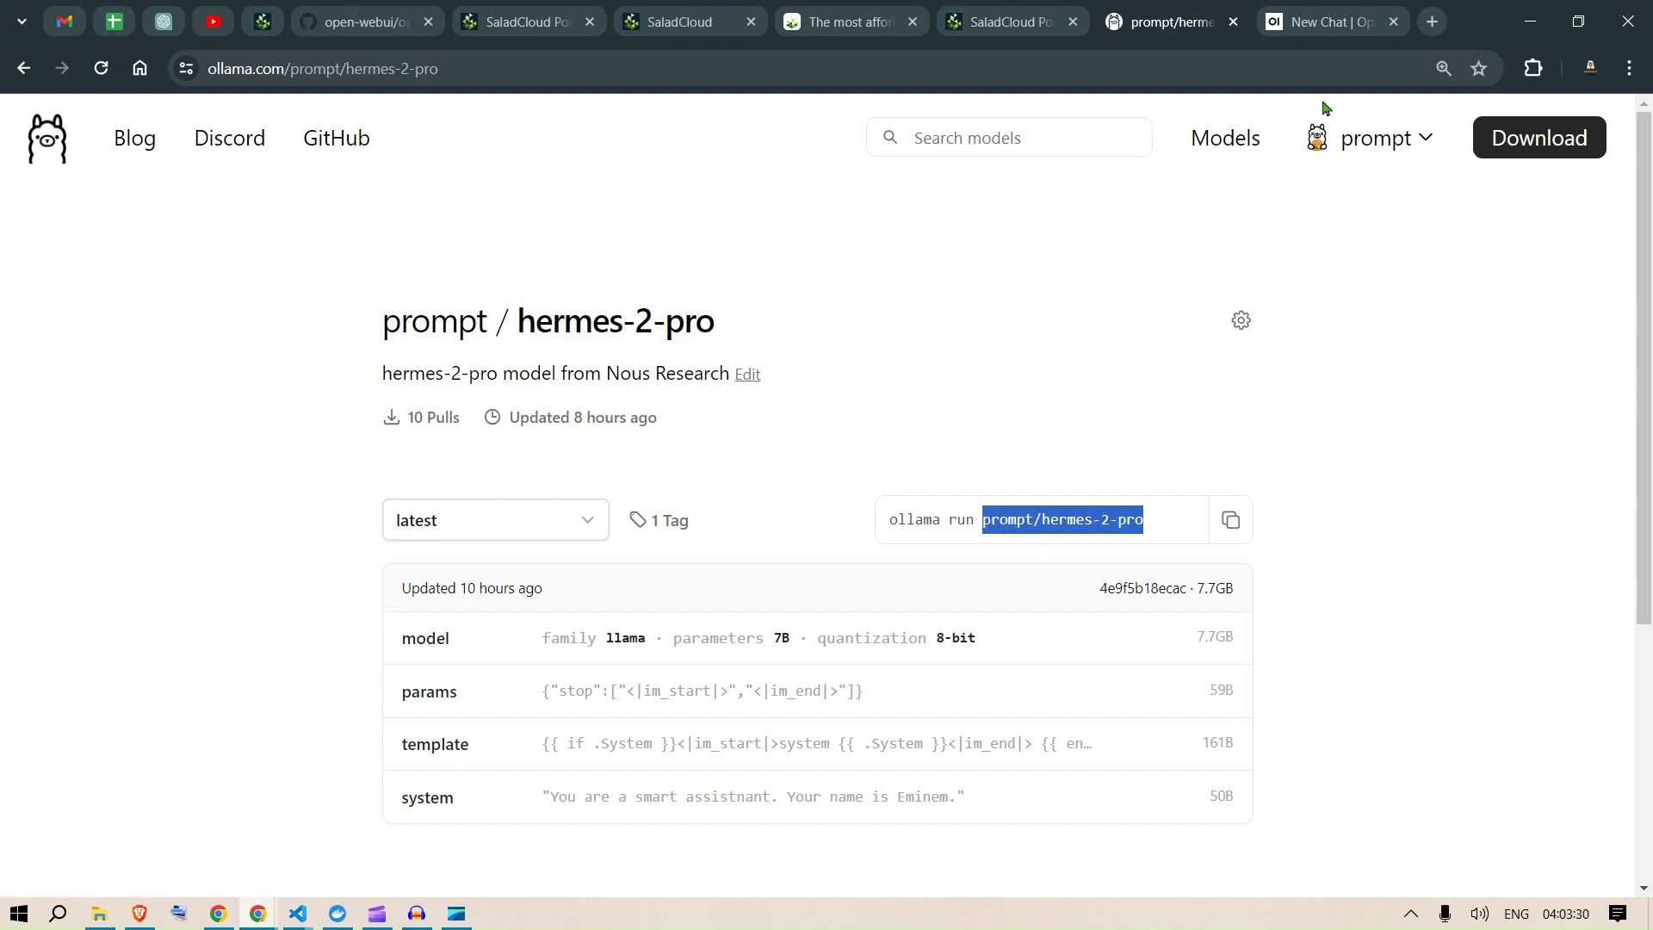
pyautogui.click(1301, 26)
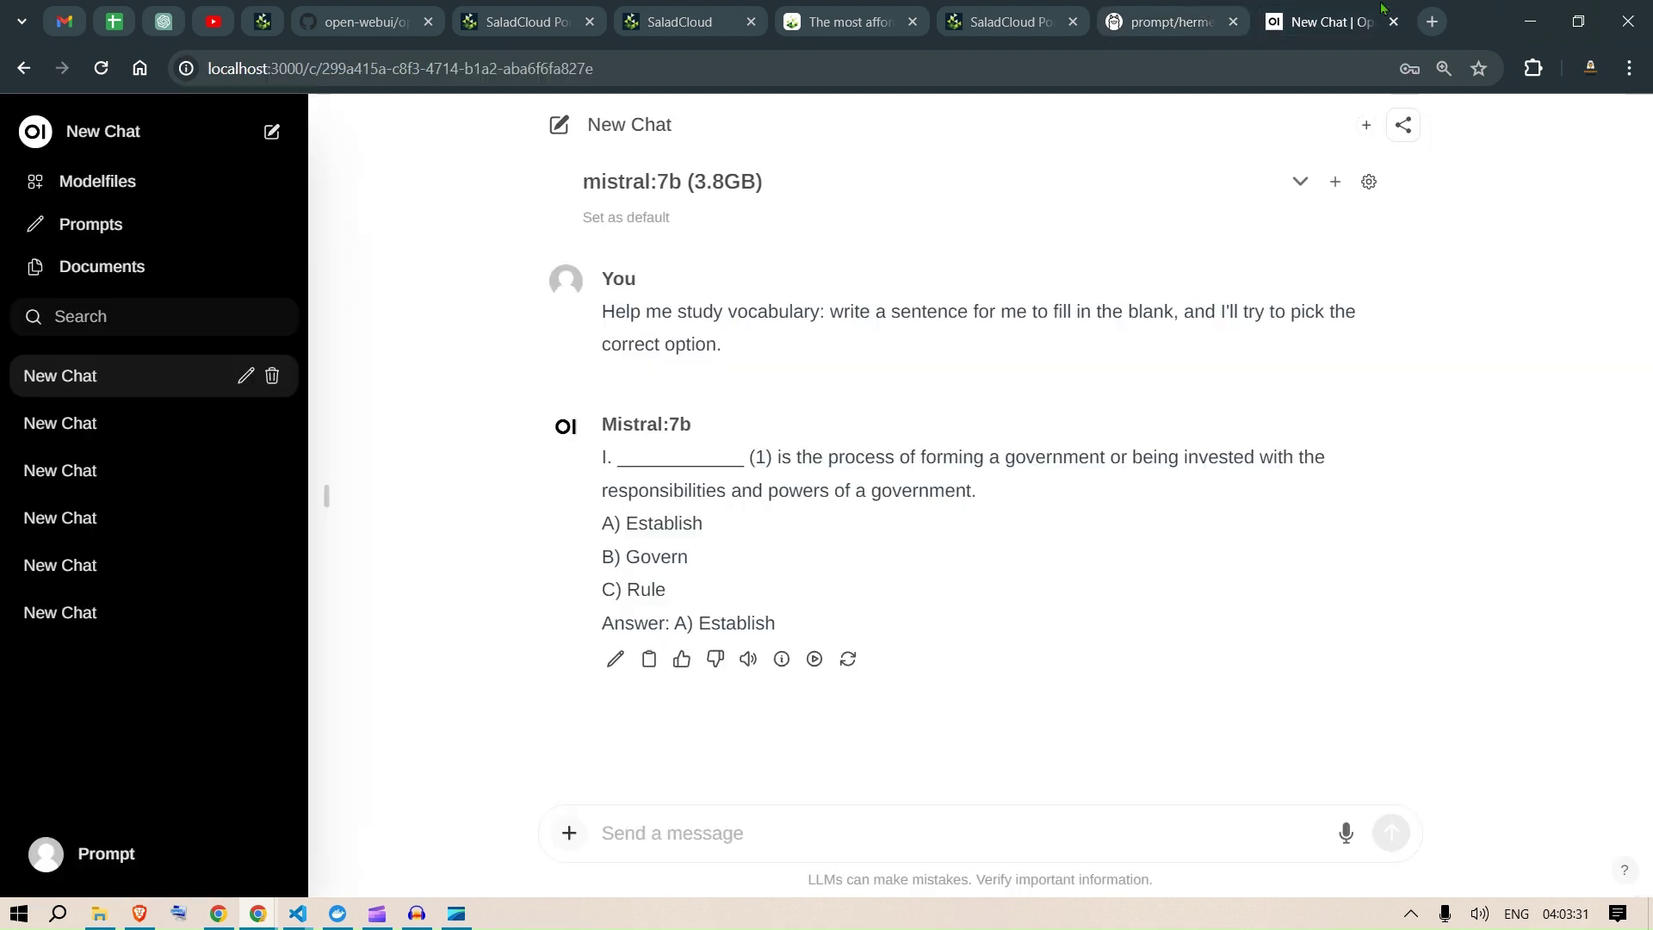
pyautogui.click(1369, 181)
pyautogui.click(779, 453)
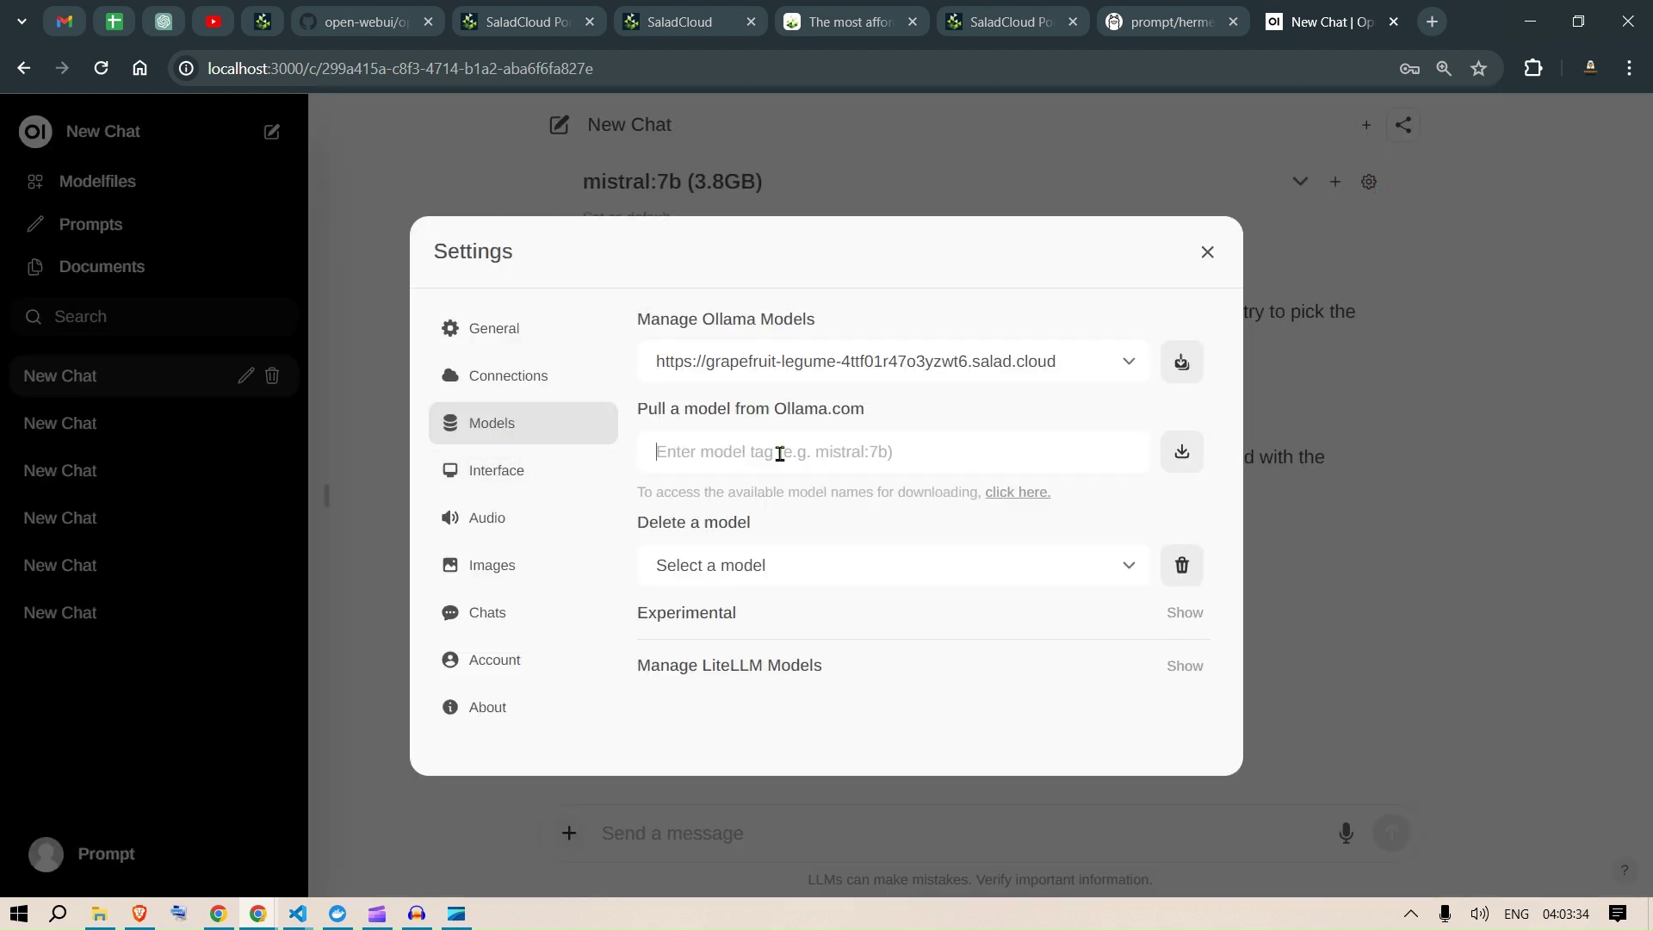
pyautogui.hotkey('ctrl', 'v')
pyautogui.click(1183, 456)
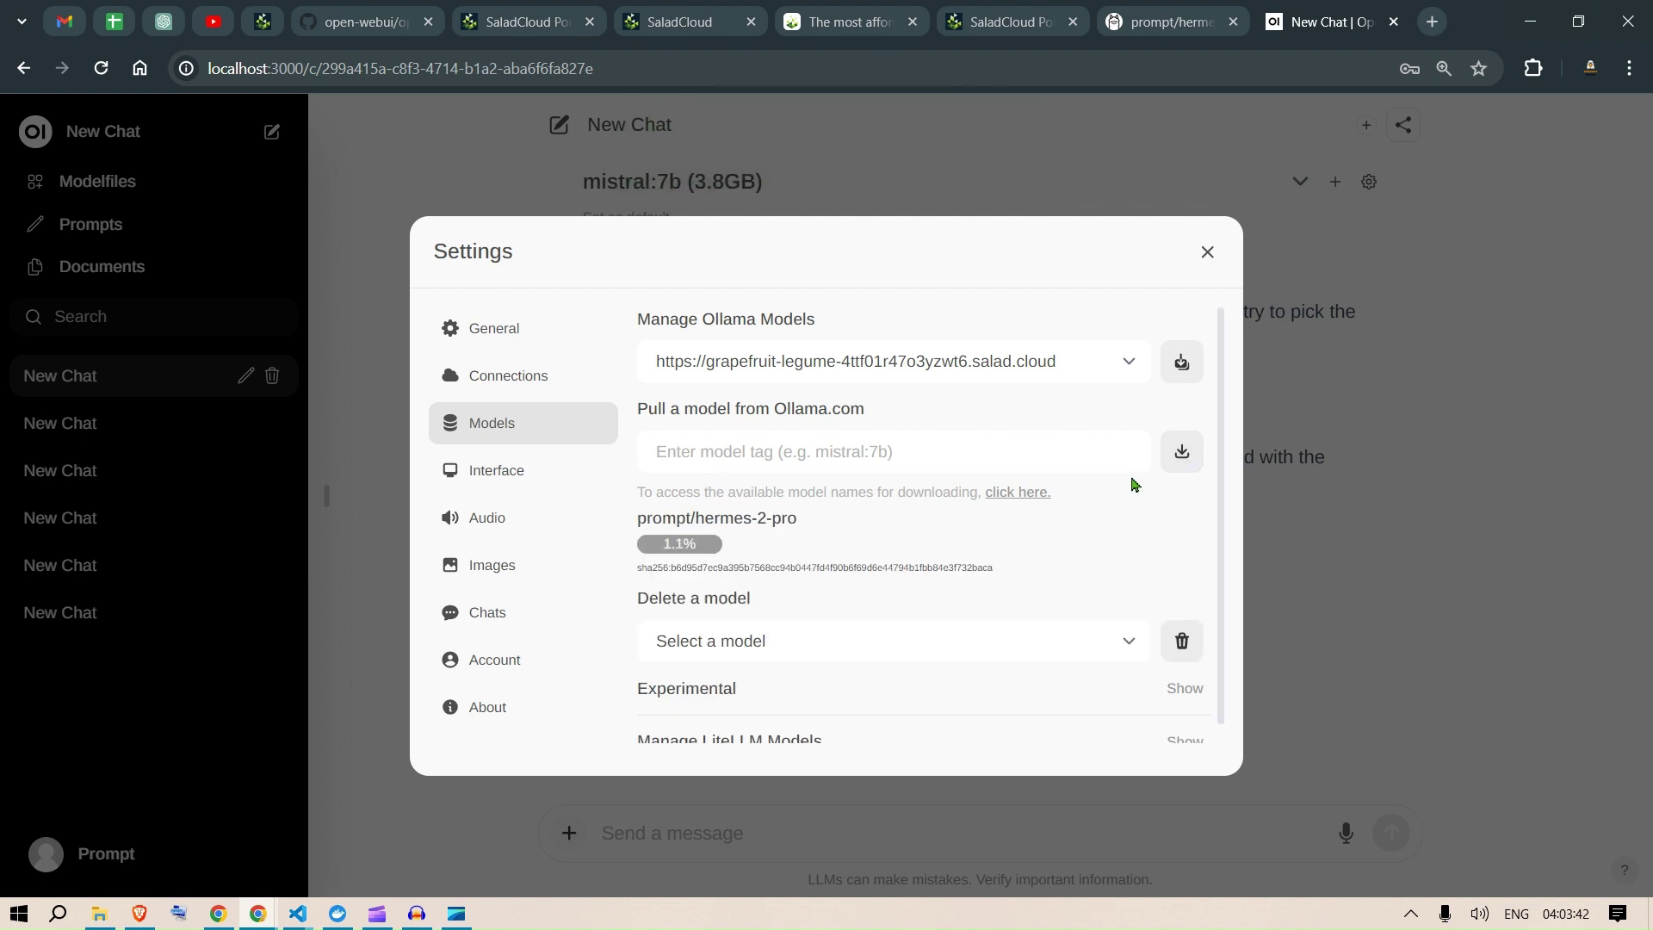
pyautogui.click(1181, 7)
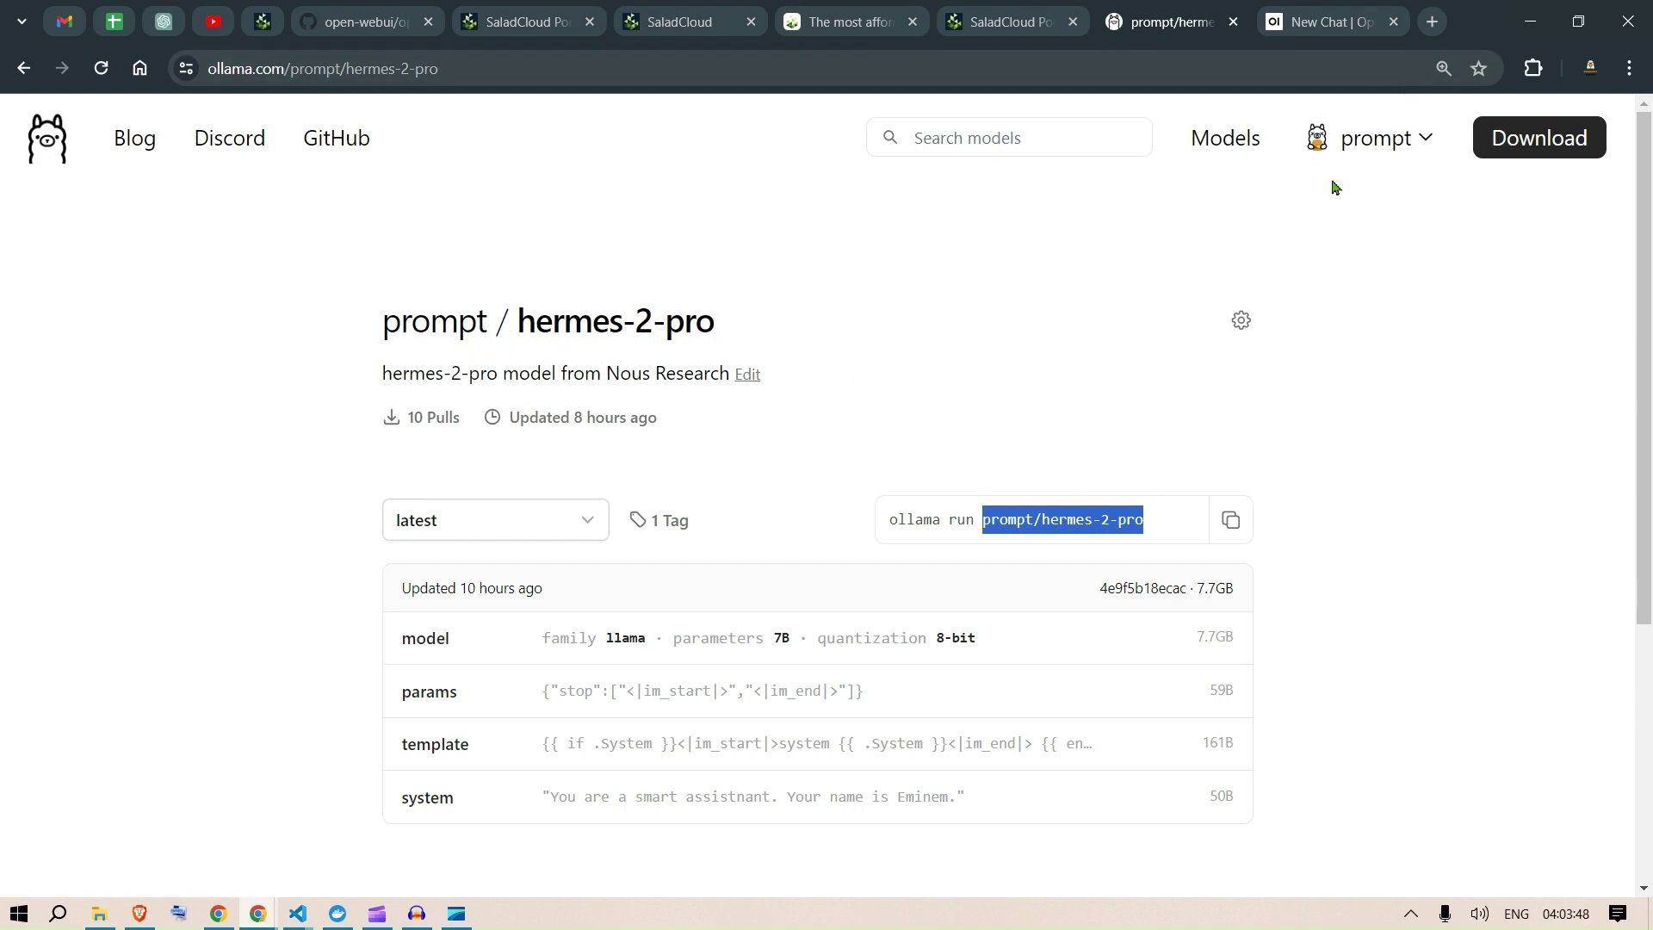
# Step: Visit the salad.com home page via its logo, then go back to the portal's Container Groups page
pyautogui.click(992, 7)
pyautogui.click(926, 8)
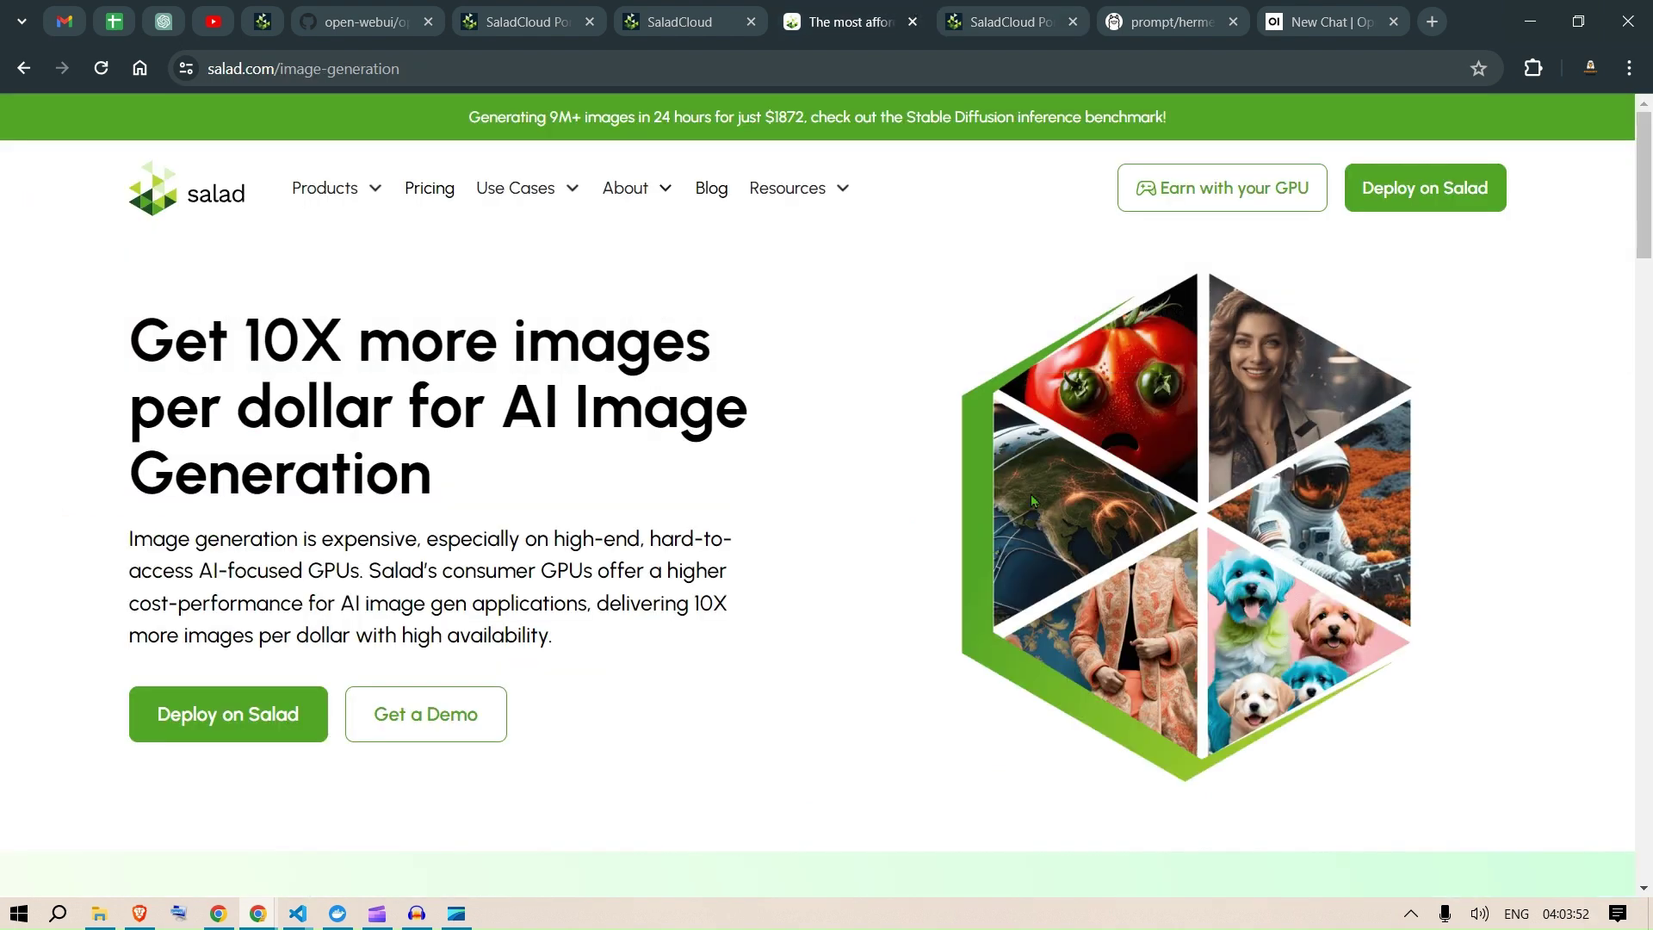
pyautogui.click(213, 191)
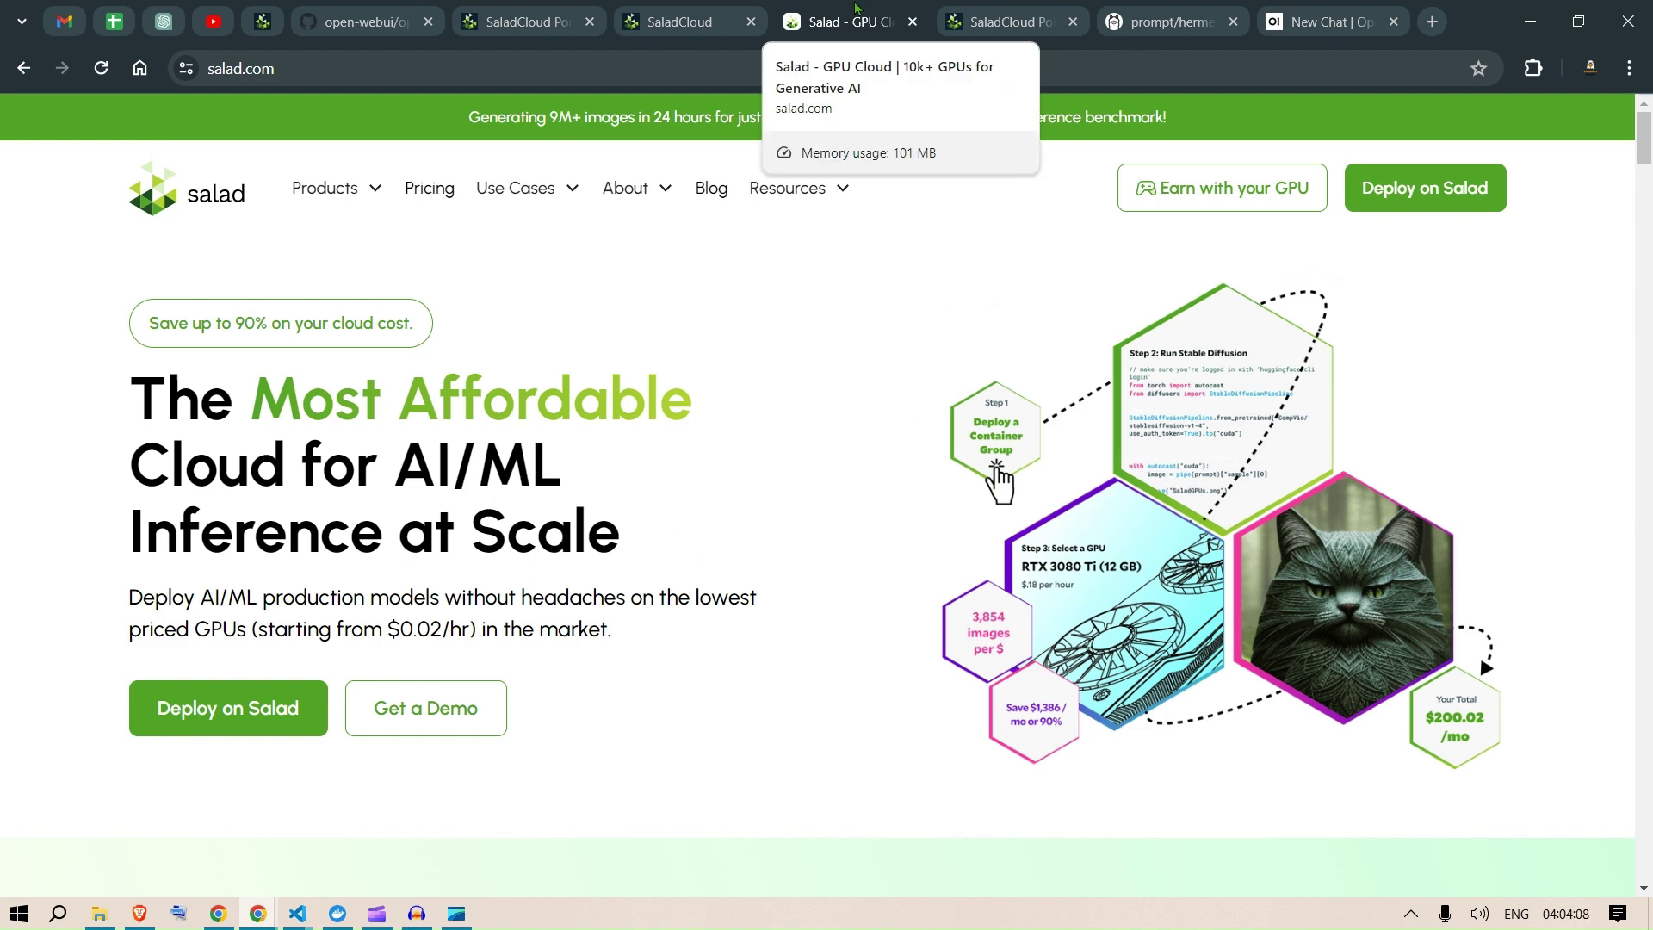
pyautogui.click(552, 7)
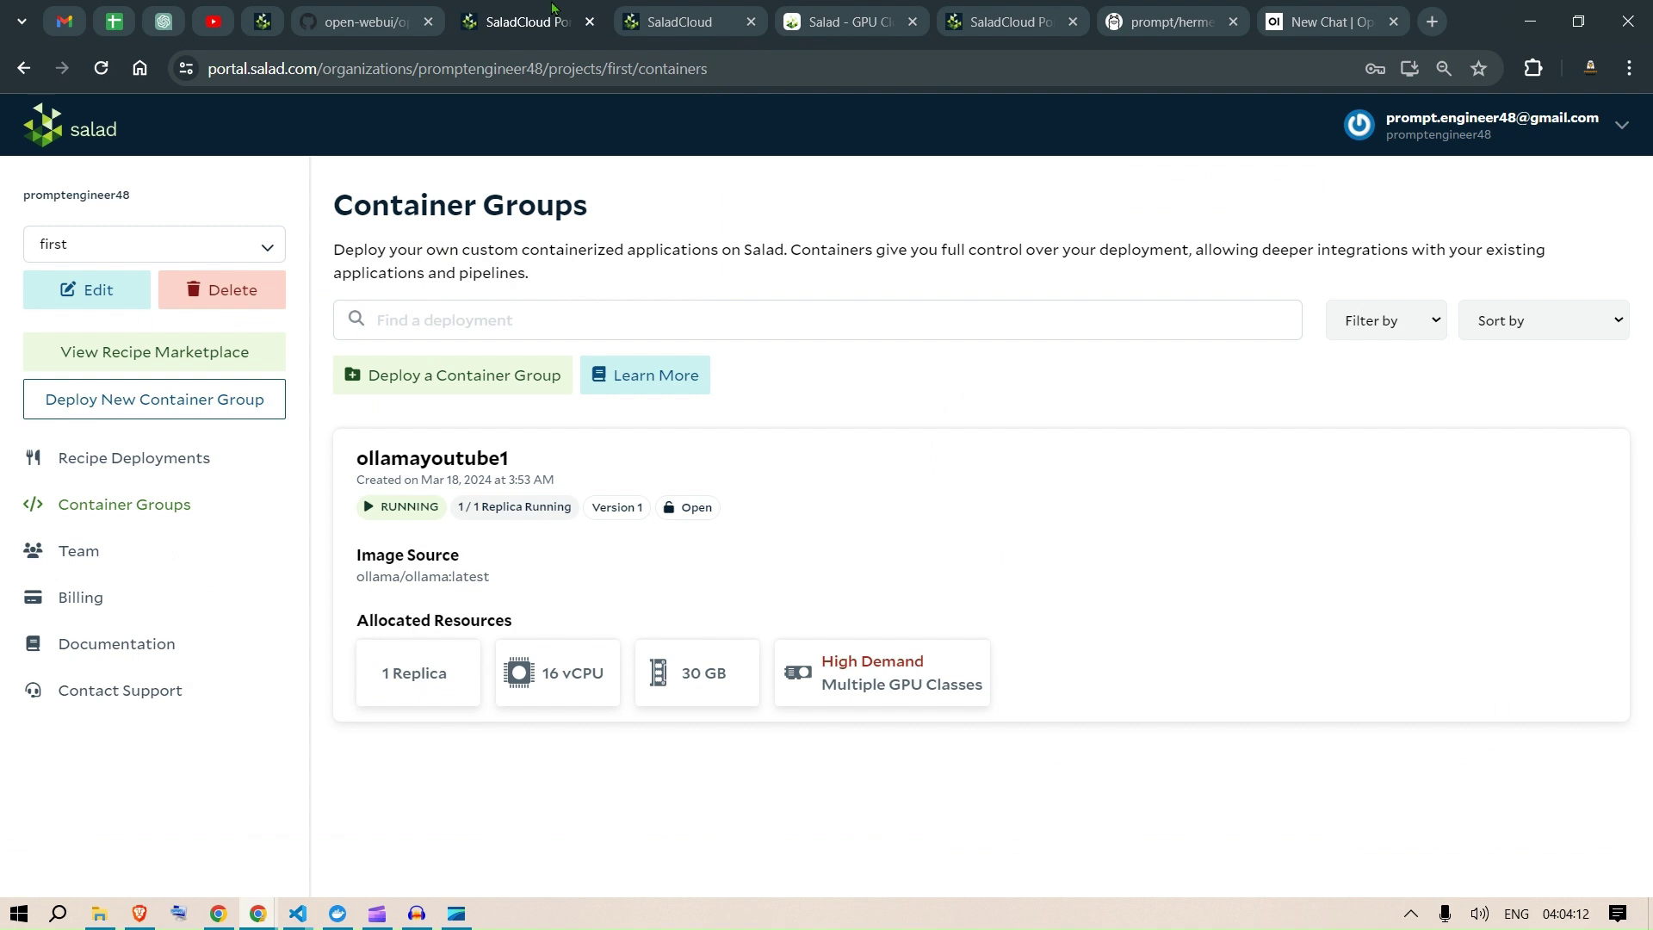
pyautogui.moveTo(828, 7)
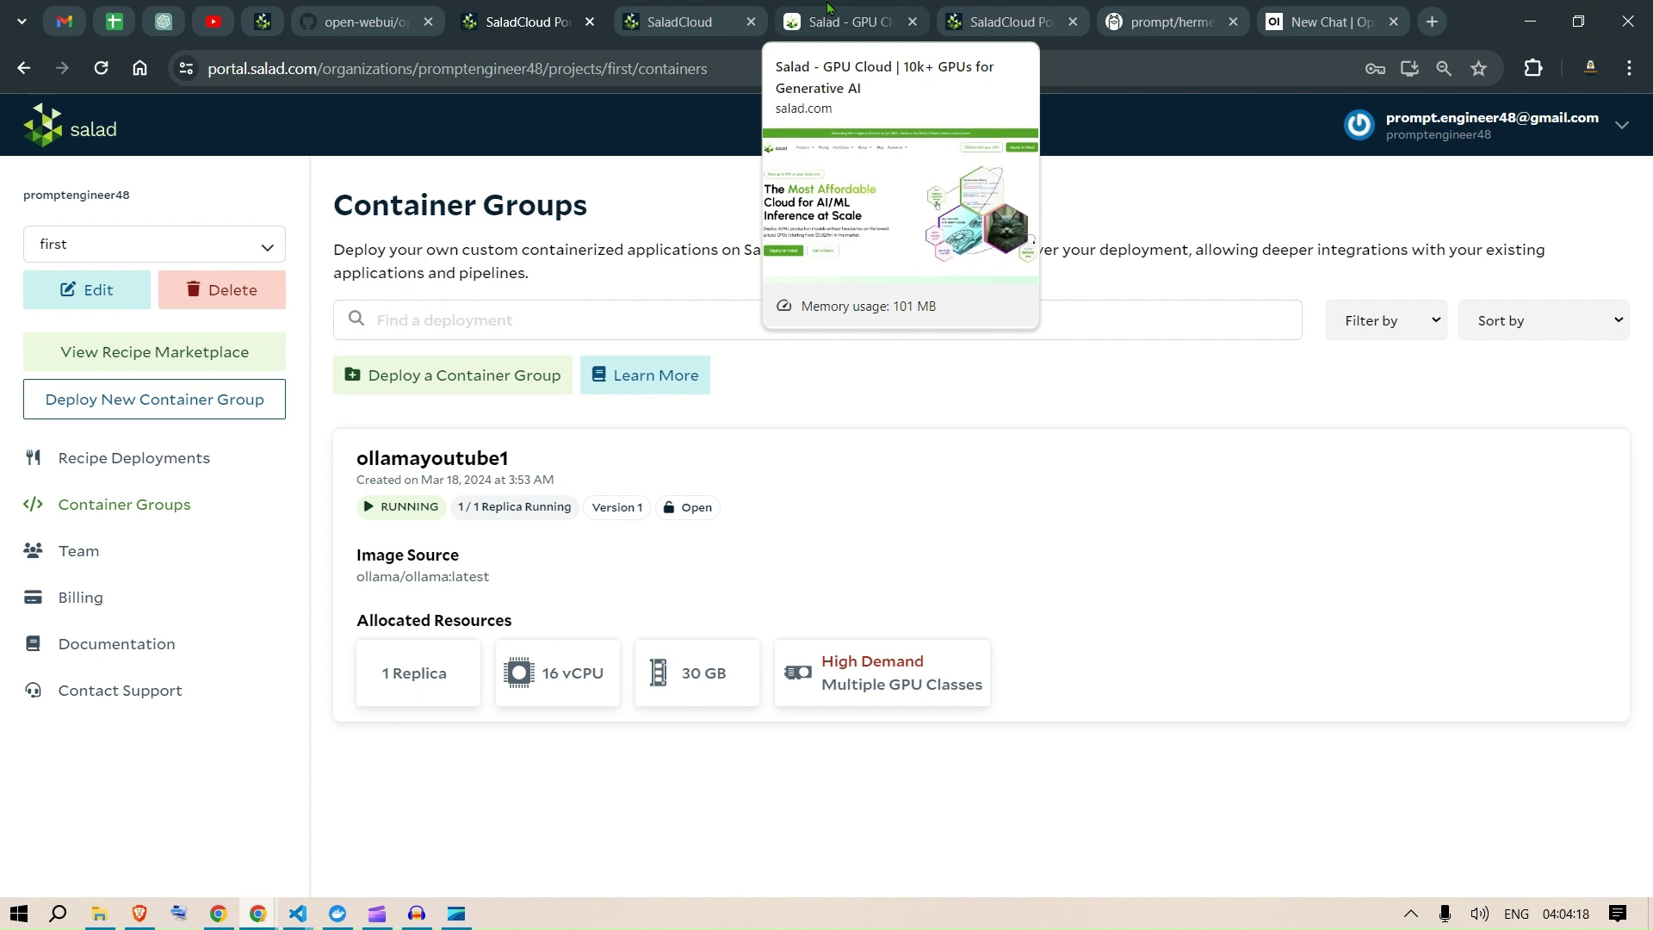
# Step: Open the organisation's Billing page and view Credits: $481.47 available of $500.00 issued
pyautogui.click(1619, 126)
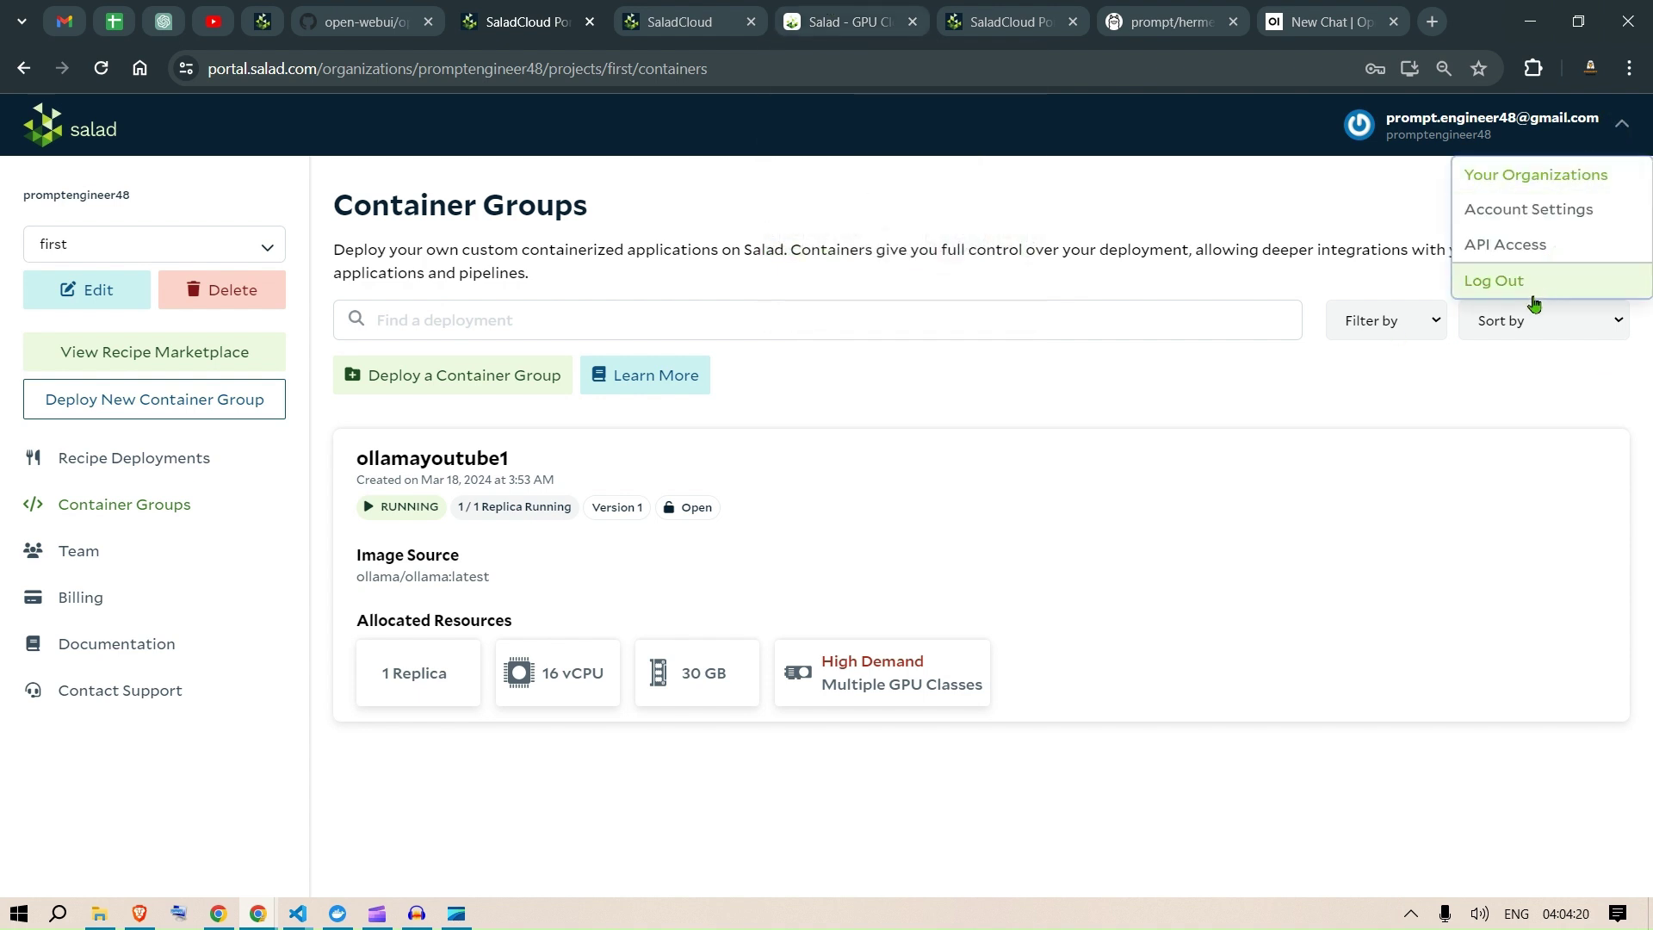
pyautogui.click(78, 613)
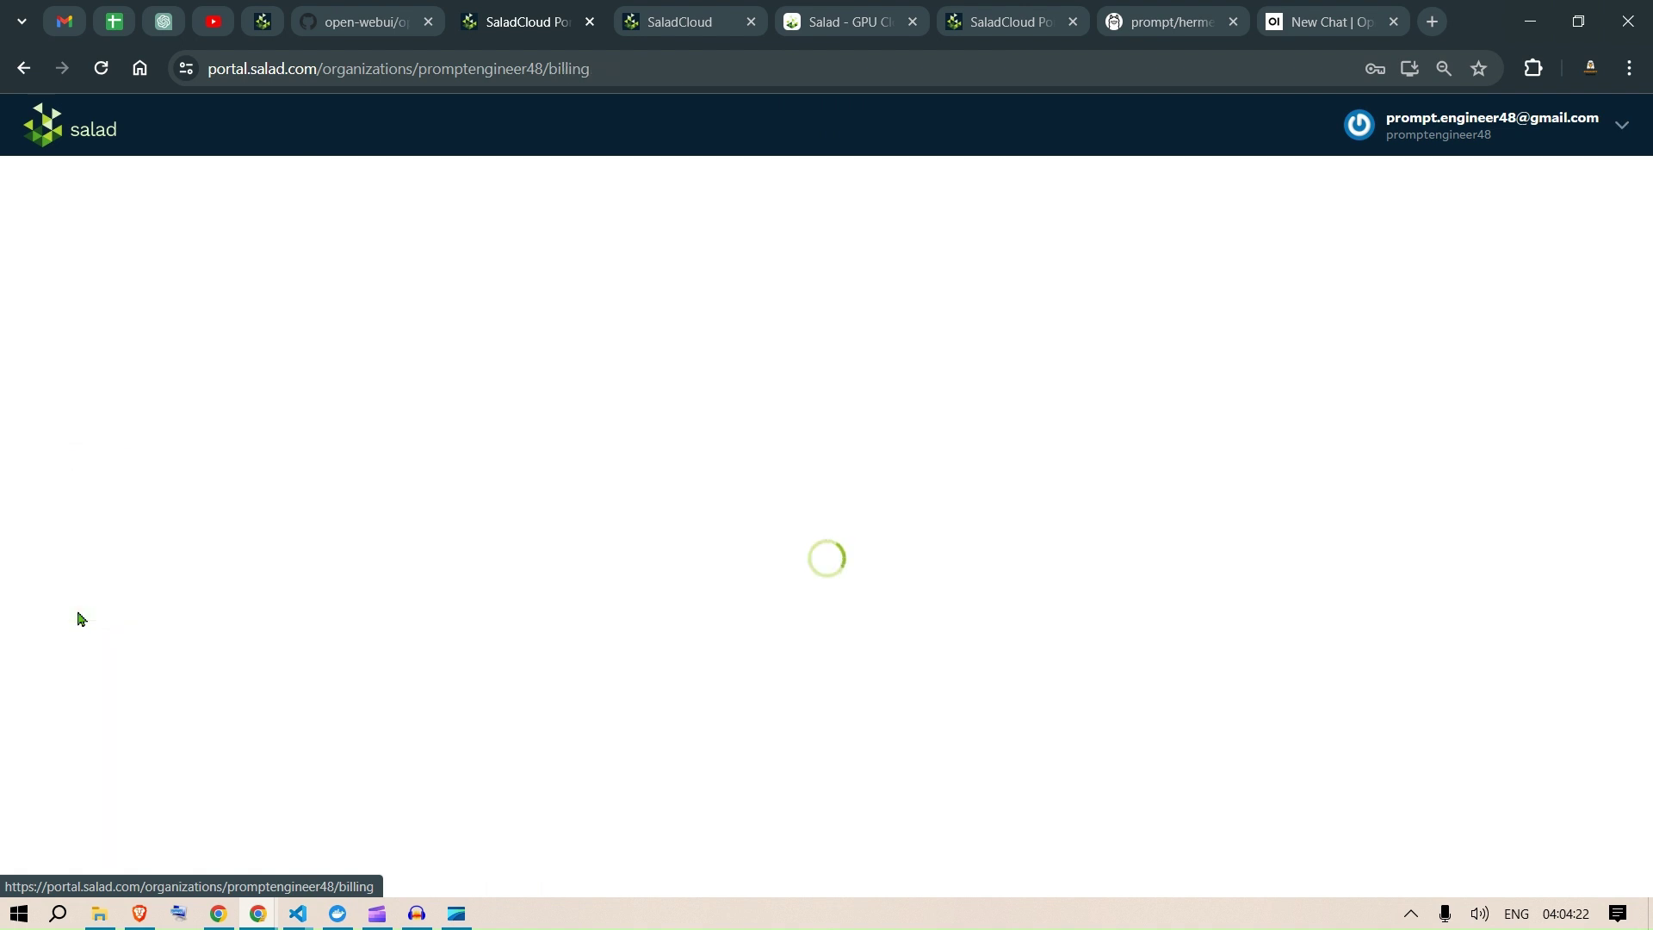
pyautogui.click(1426, 334)
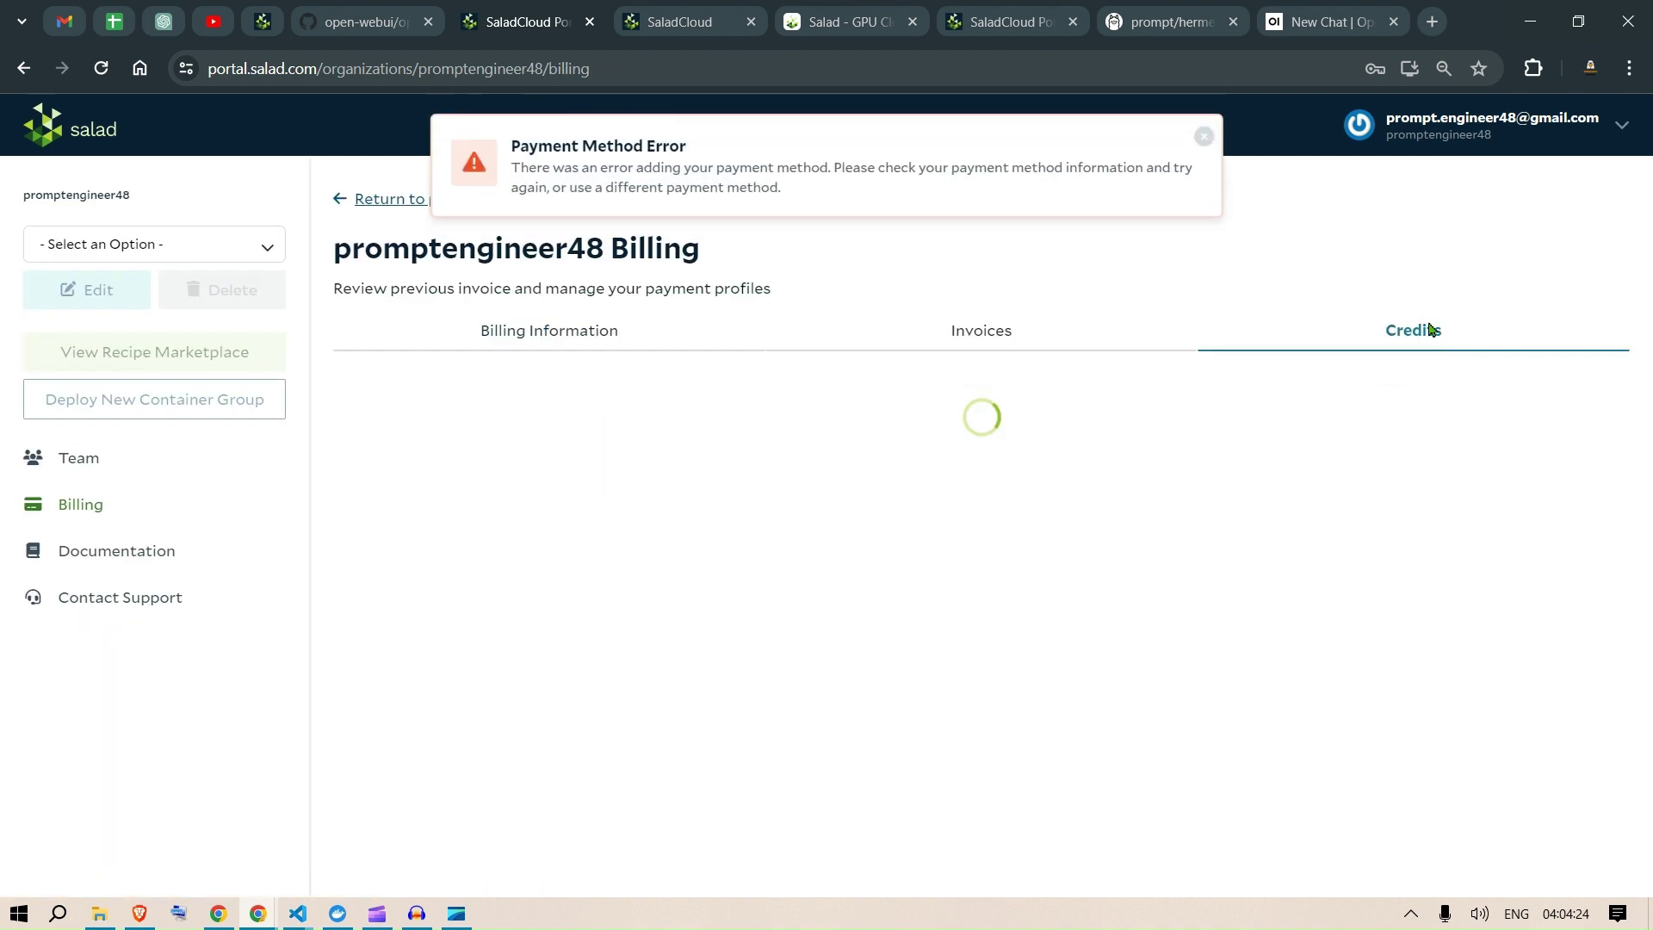